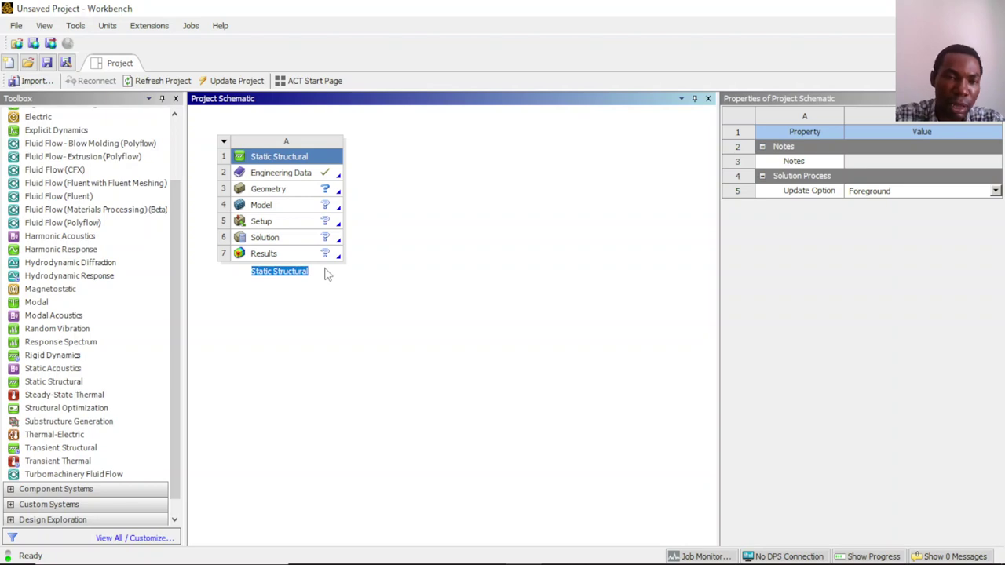
Name the Static Structural system "Beam Symmetry Problem".
text(Beam Symmetry Problem)
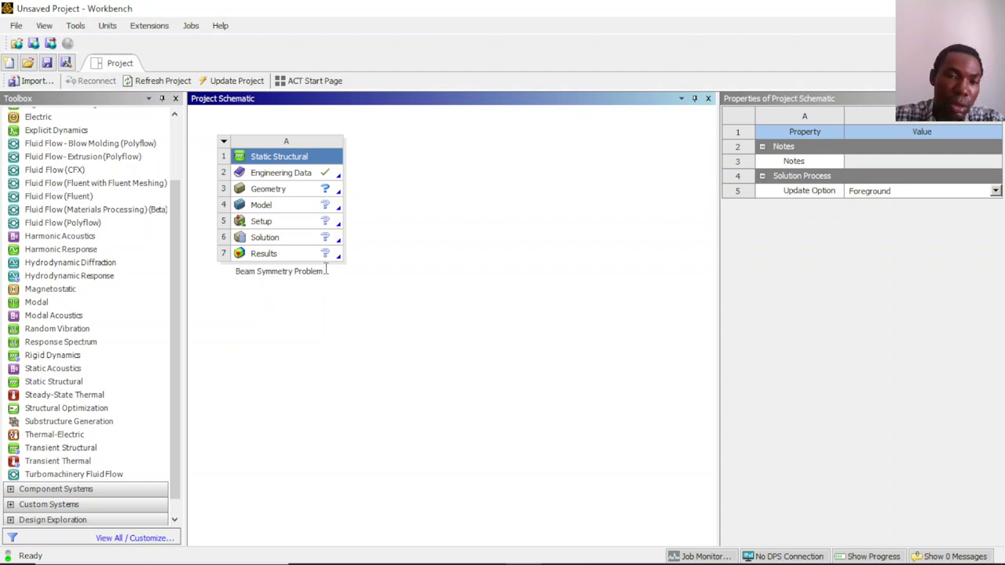
click(288, 220)
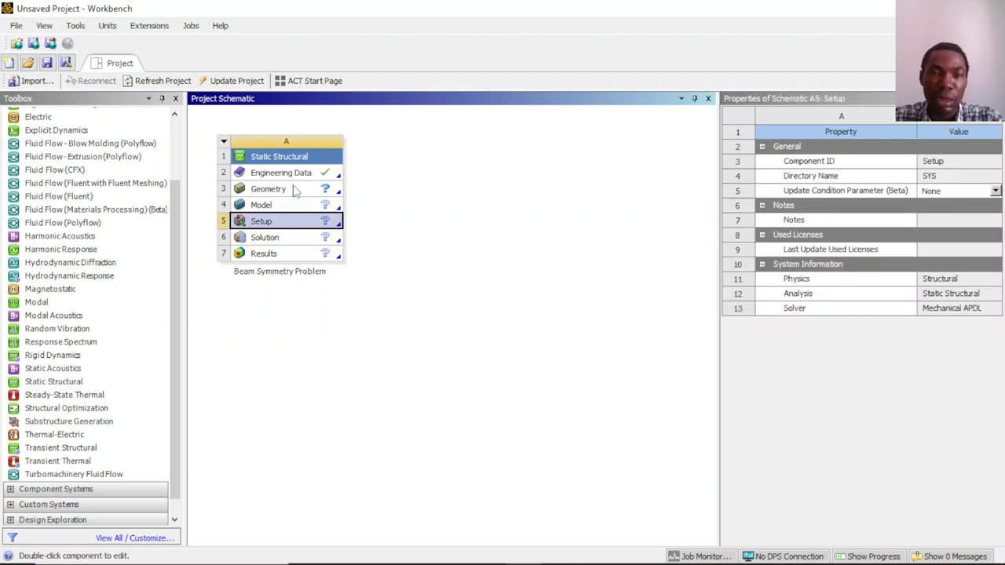
click(297, 175)
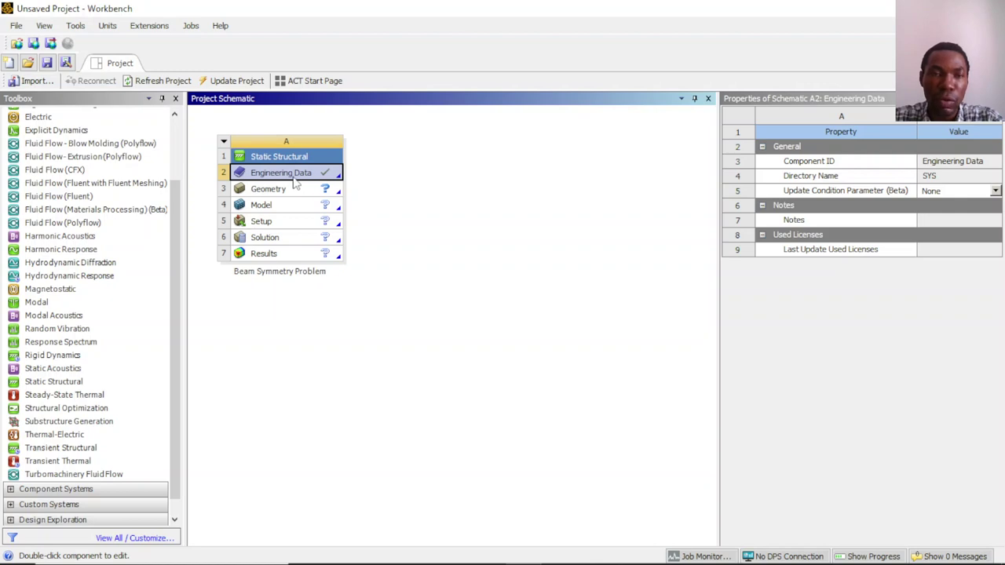
click(289, 194)
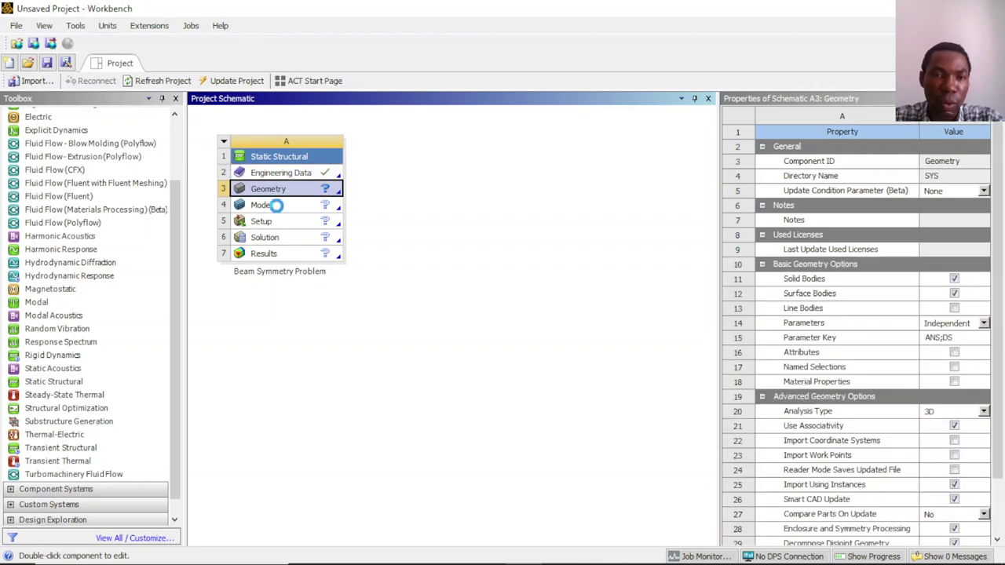
click(278, 206)
click(268, 223)
click(275, 254)
click(287, 178)
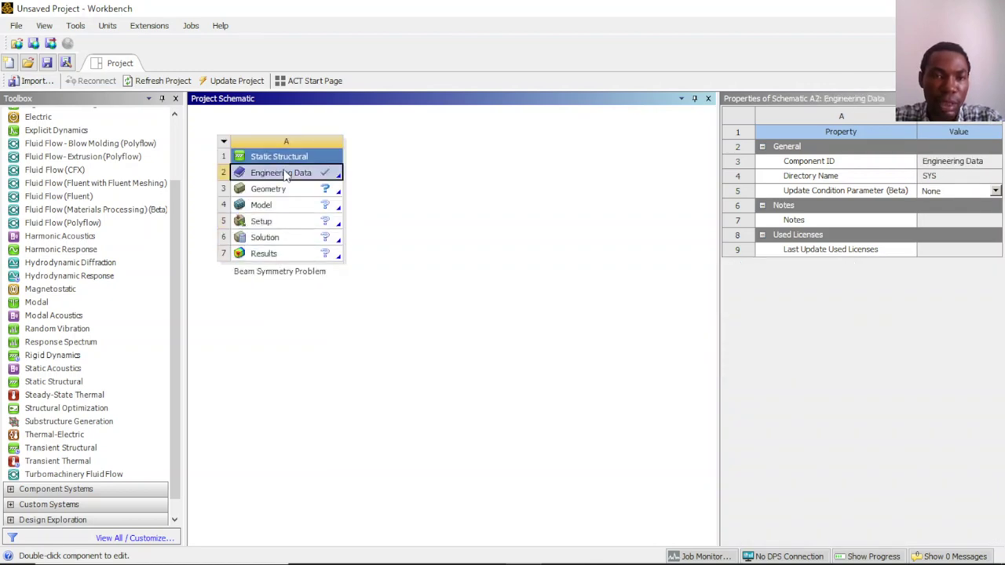
click(283, 249)
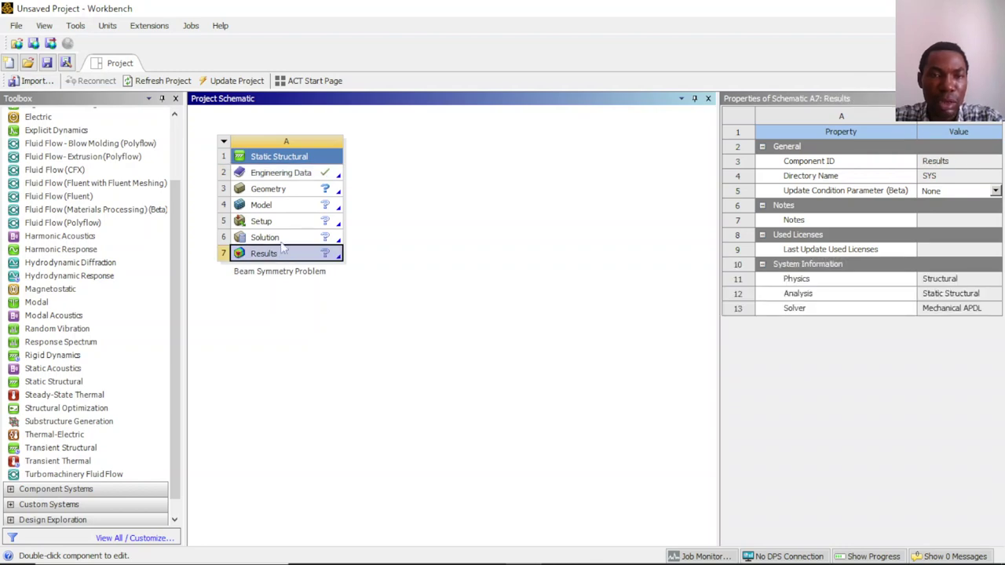
Open the system's Engineering Data and add a new material named Steel.
click(302, 181)
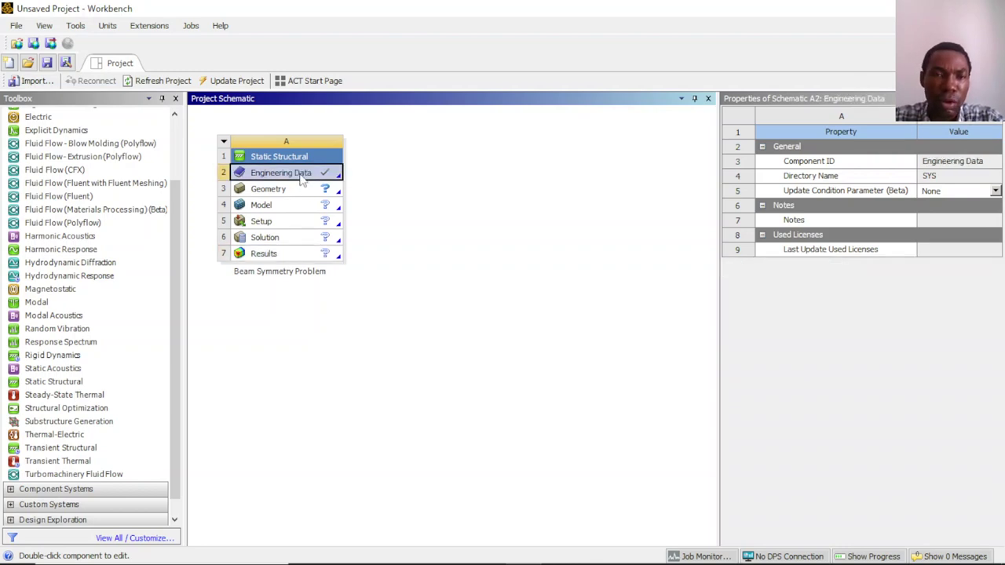
double_click(302, 182)
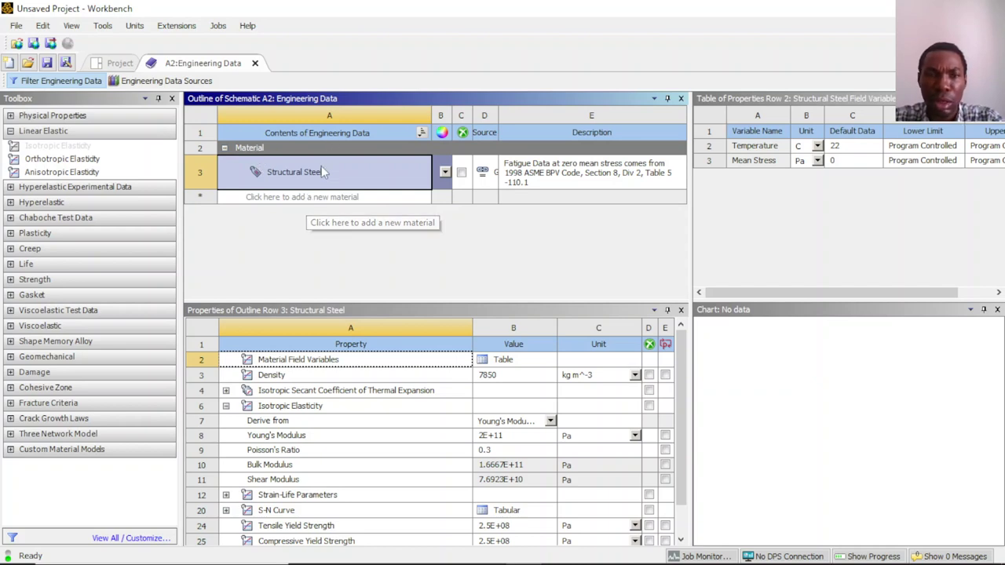
click(321, 198)
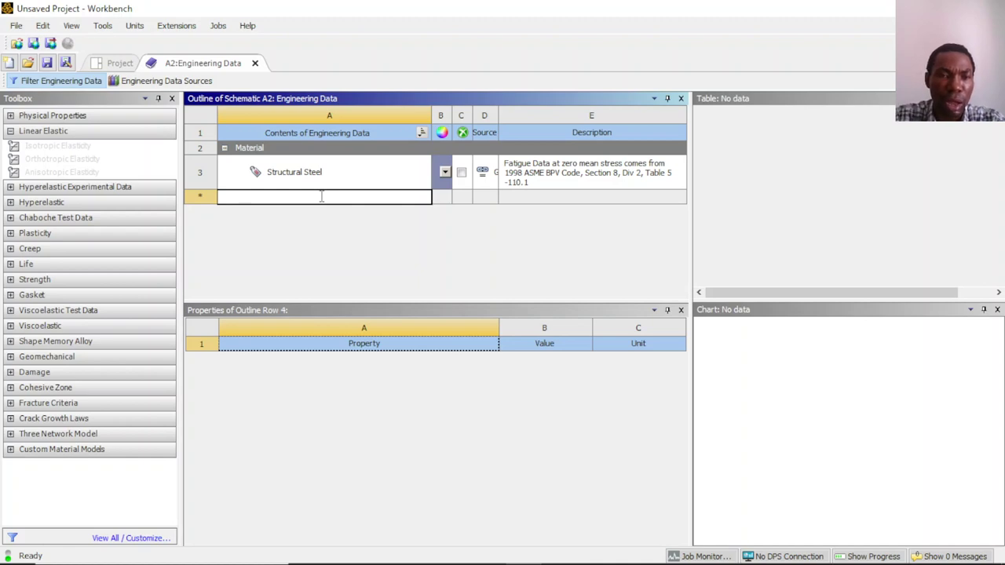
text(Steel)
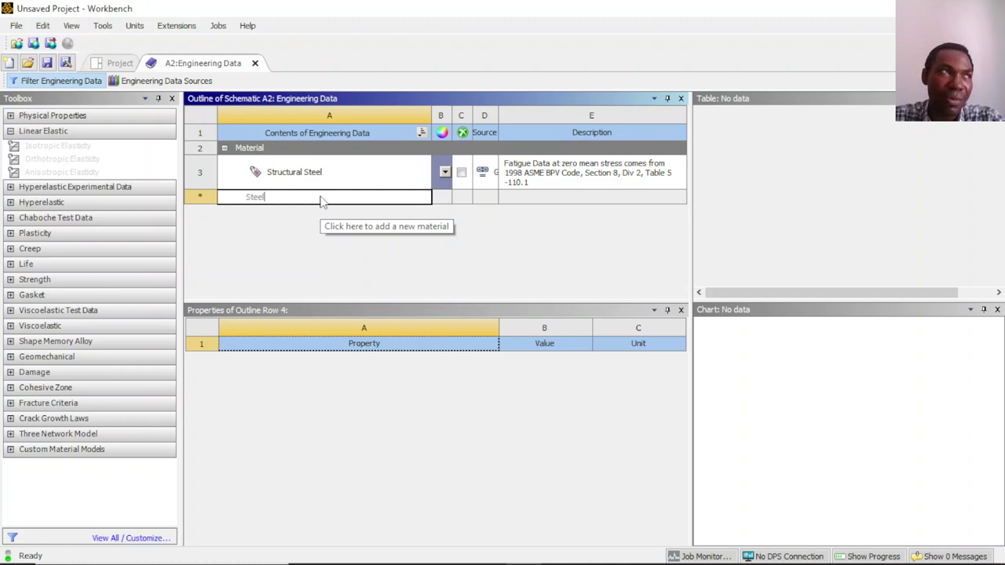
key(Return)
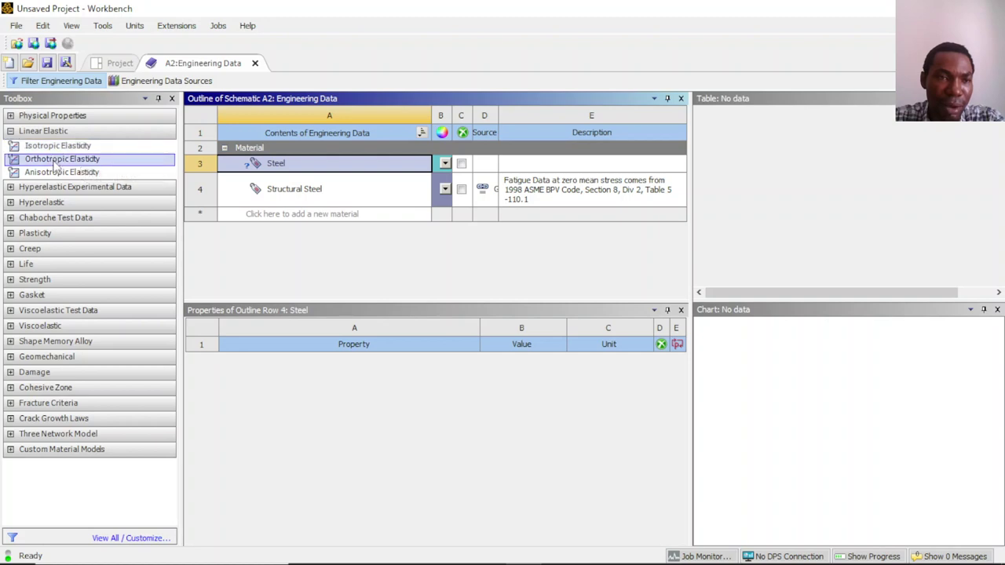
Assign the Isotropic Elasticity property to the new Steel material.
click(59, 147)
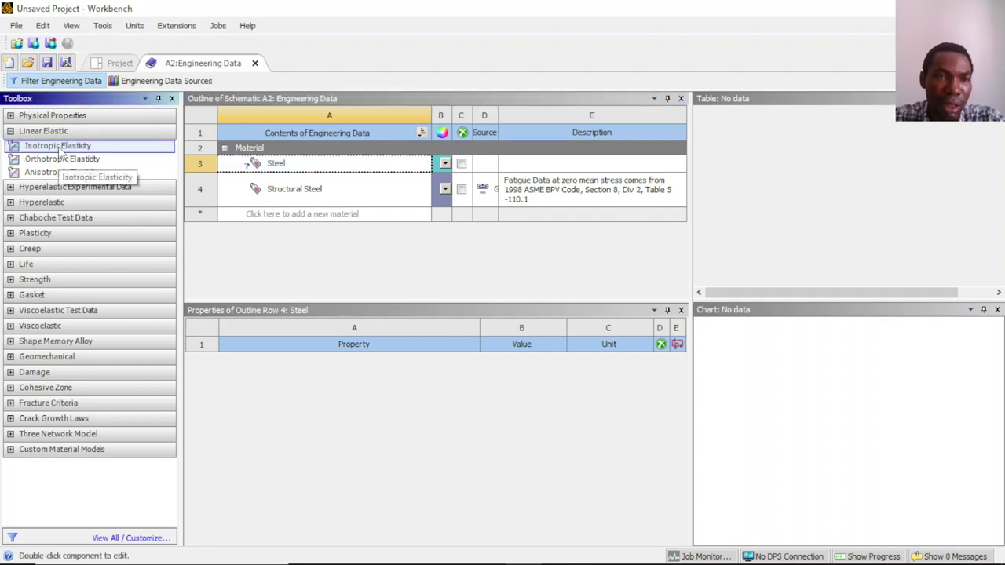
drag(59, 153, 325, 168)
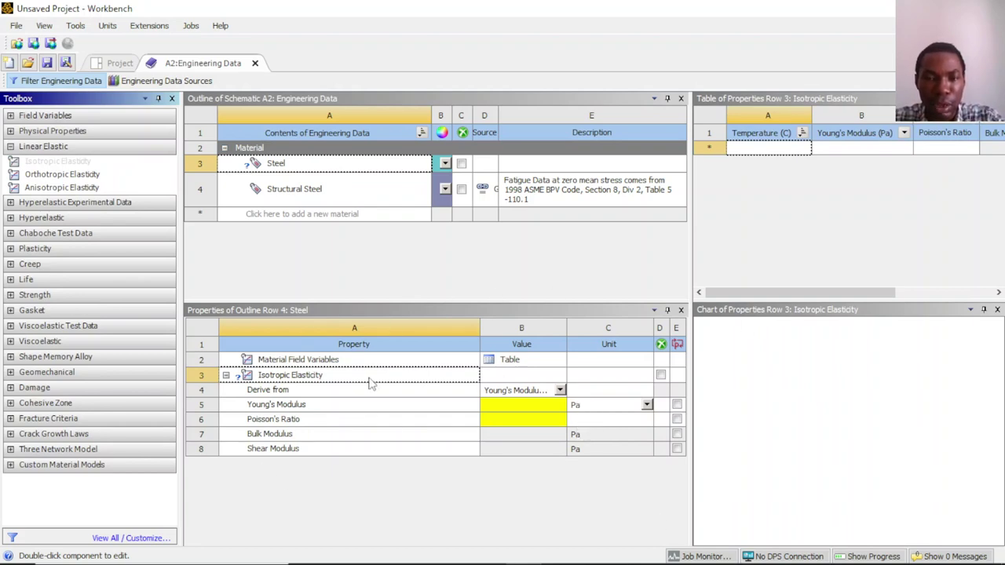
Set Steel's Young's modulus to 205 GPa, checking the beam slide in PowerPoint, and its Poisson's ratio to 0.3.
click(534, 405)
click(532, 417)
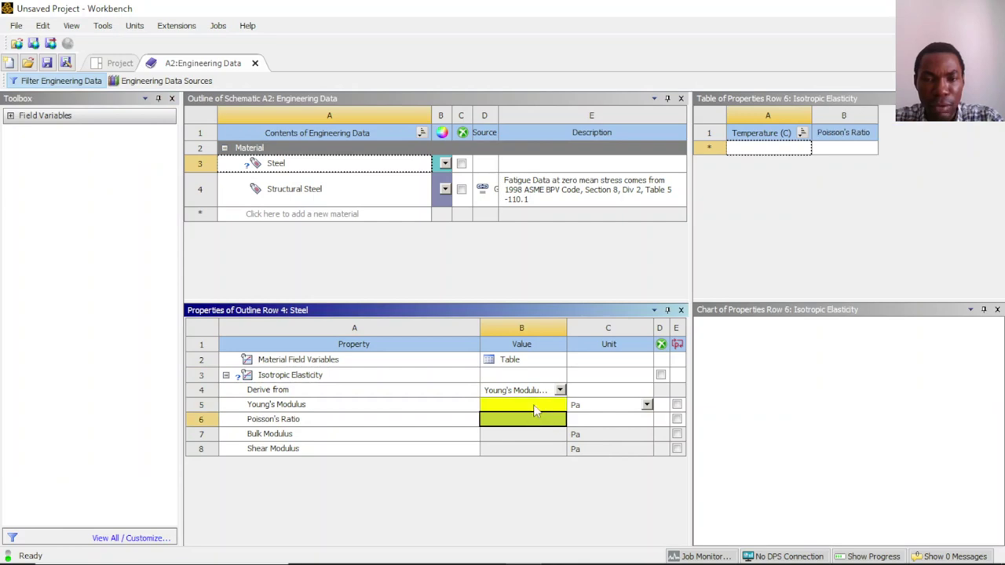
click(537, 404)
click(533, 417)
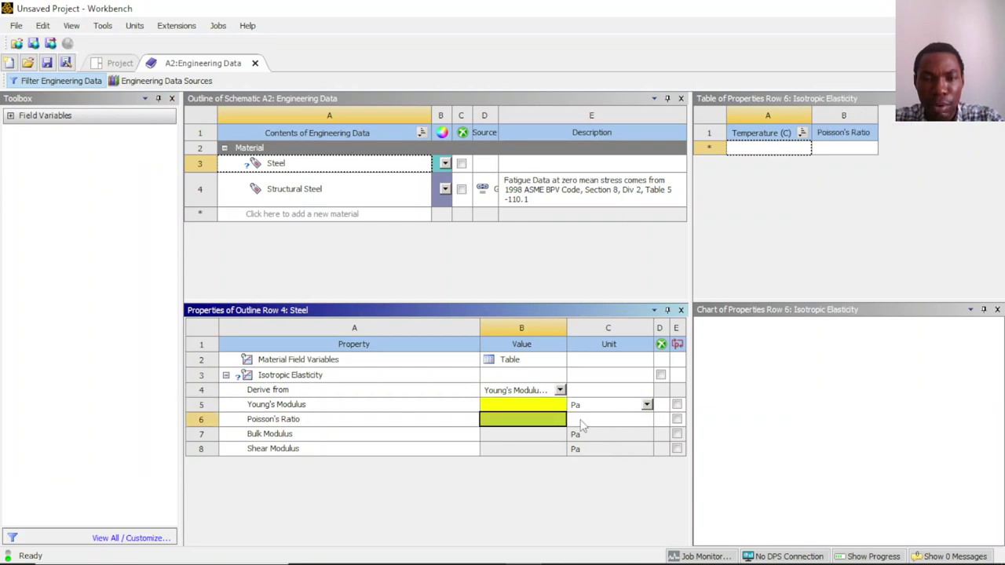
click(515, 405)
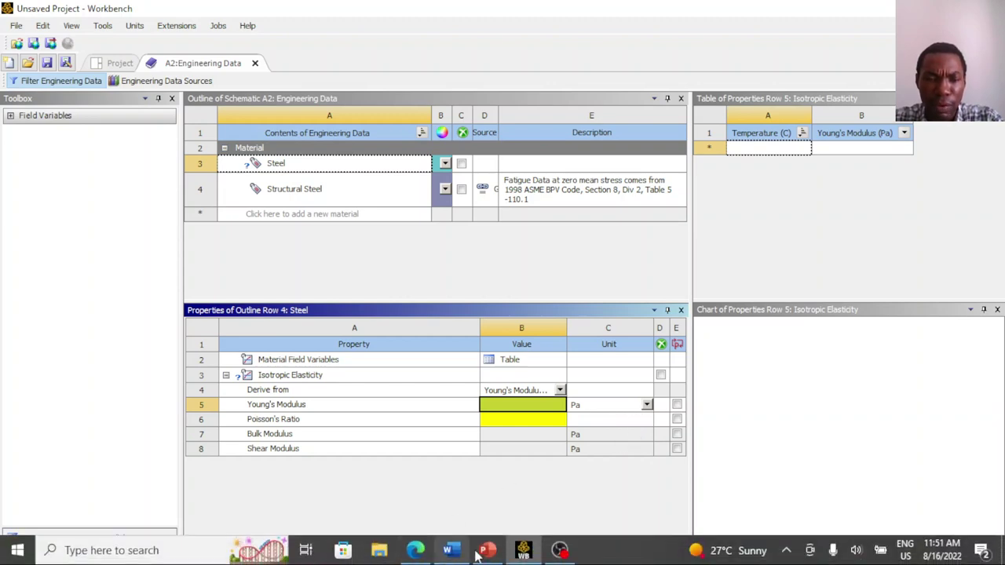
click(487, 549)
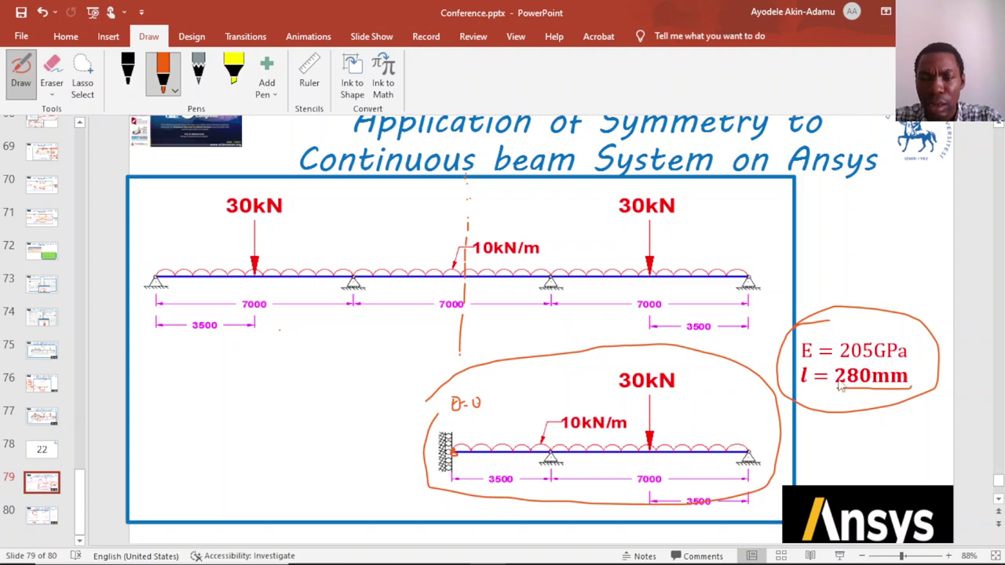
click(523, 550)
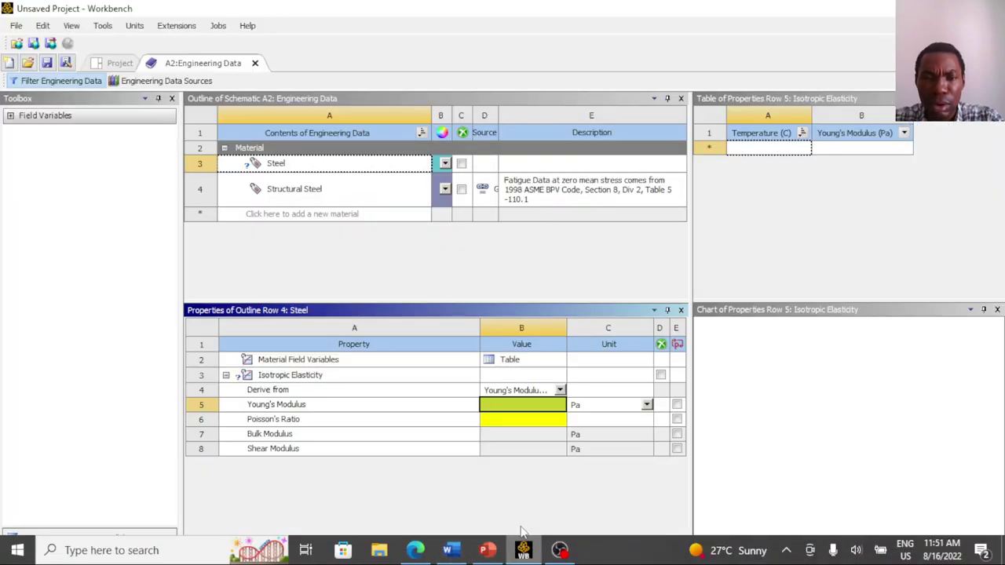
click(602, 405)
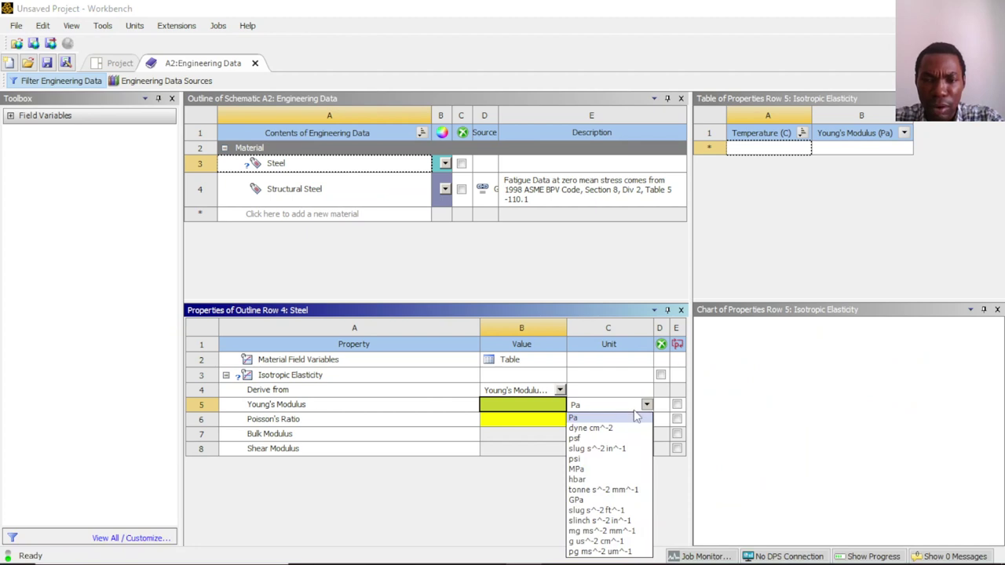
click(577, 501)
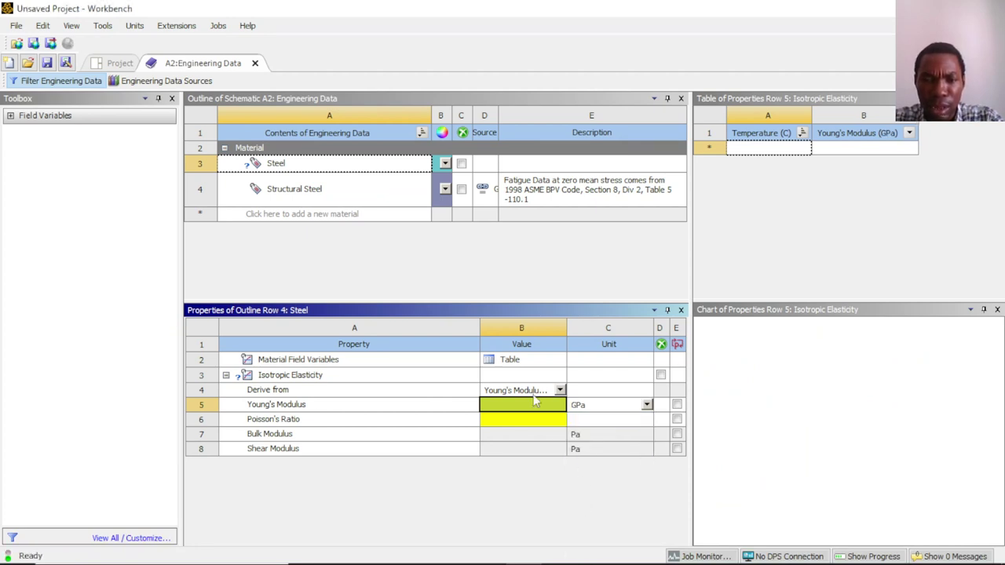
text(205)
key(Return)
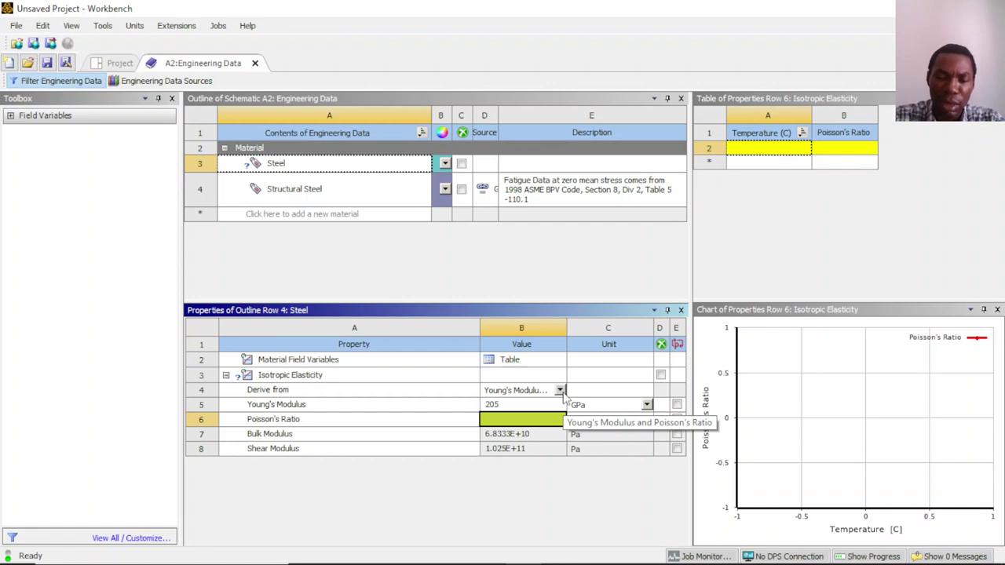
text(0.3)
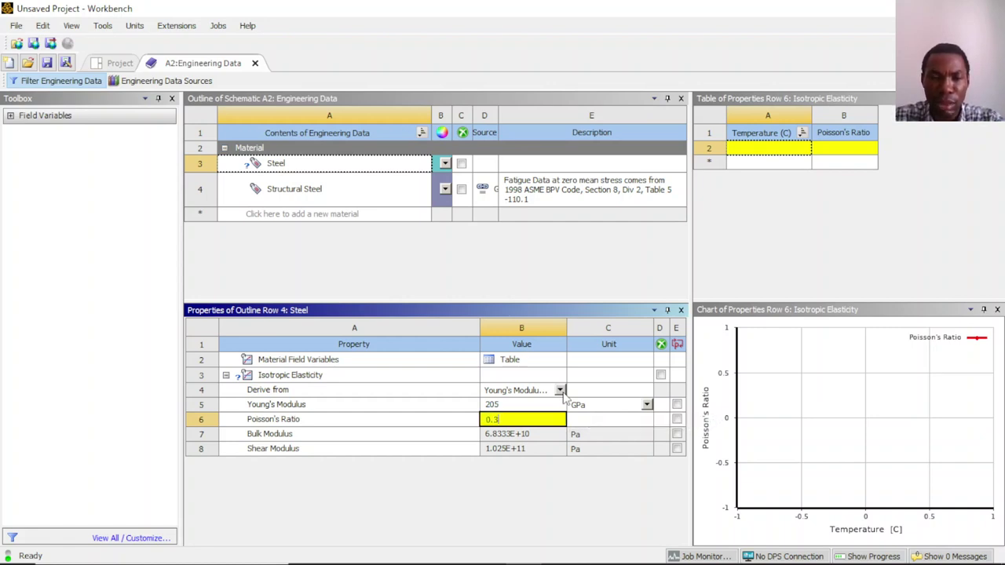
key(Return)
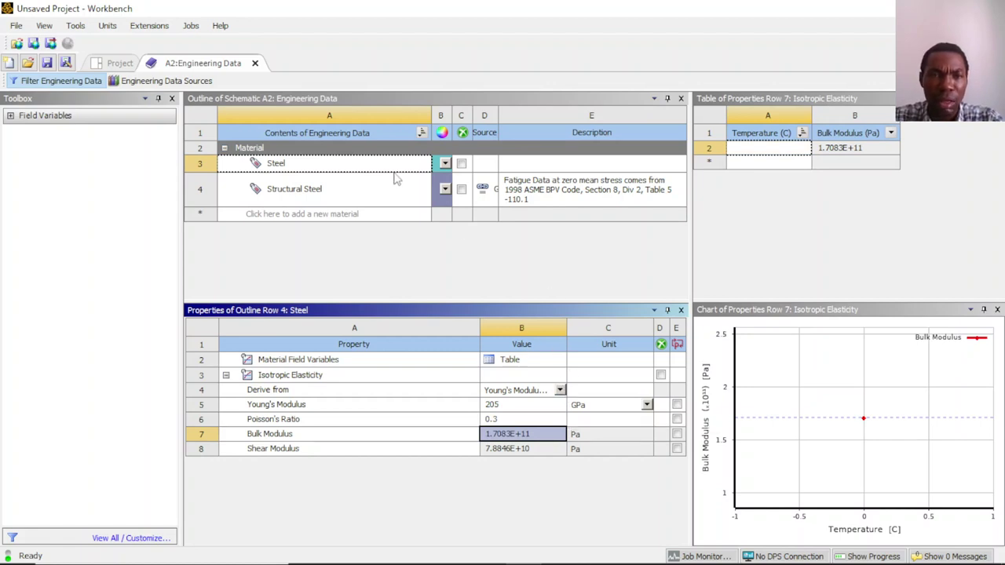
Close the Engineering Data of the Steel material and return to the project schematic.
click(353, 163)
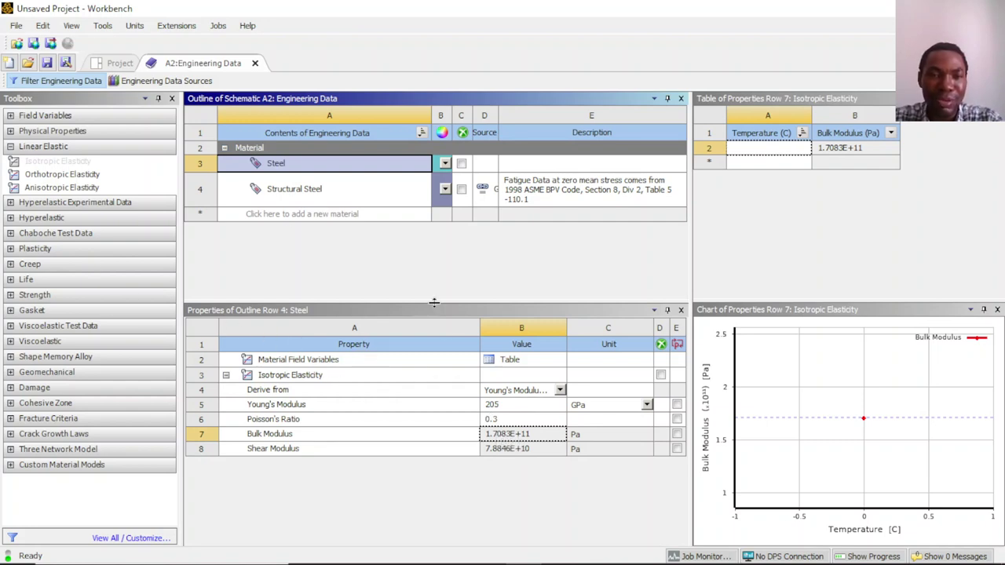
drag(71, 162, 58, 165)
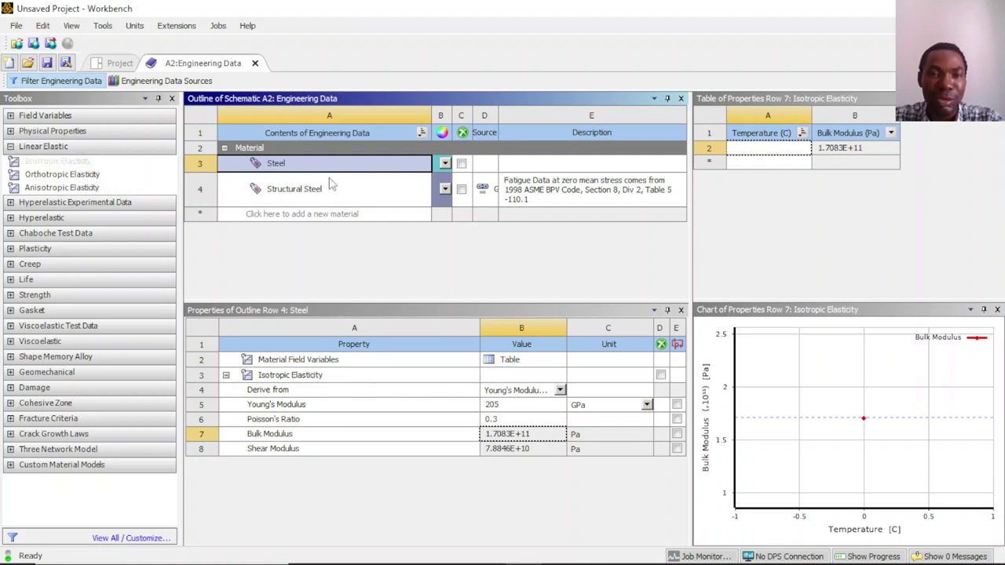
click(255, 63)
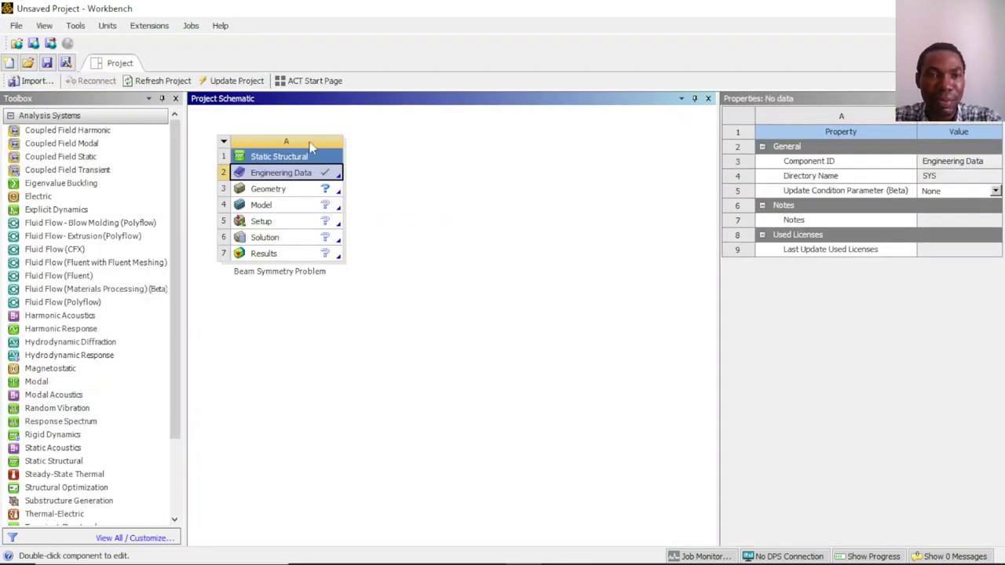
Enable Line Bodies in the basic geometry options of the system's Geometry cell.
click(292, 192)
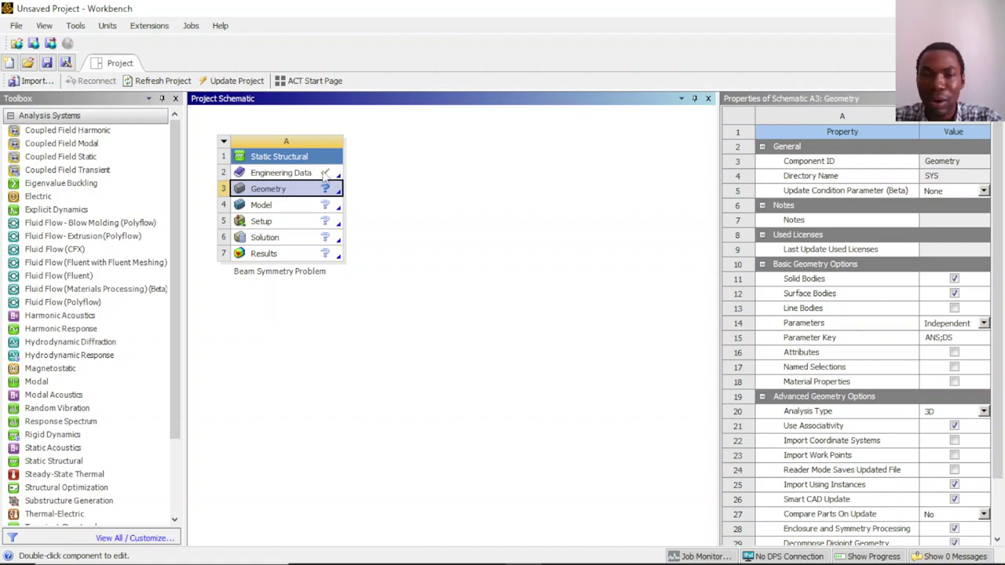
click(286, 207)
click(286, 195)
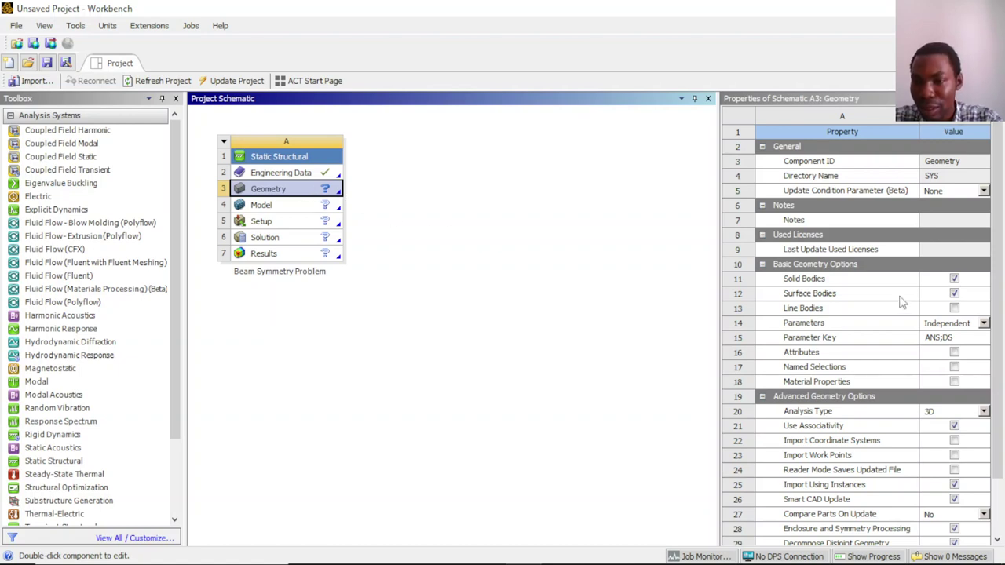
click(955, 309)
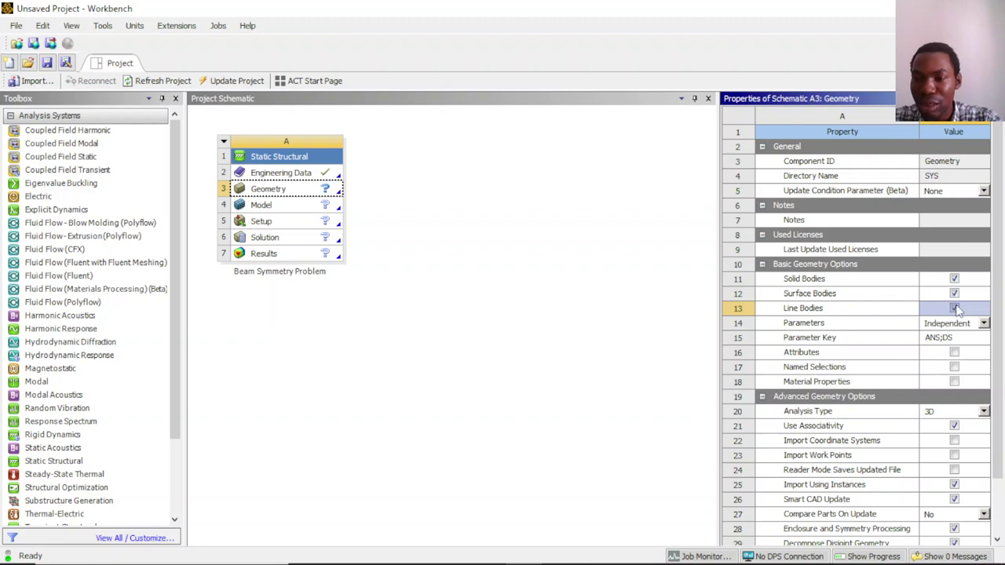
scroll(954, 313, down, 2)
click(954, 359)
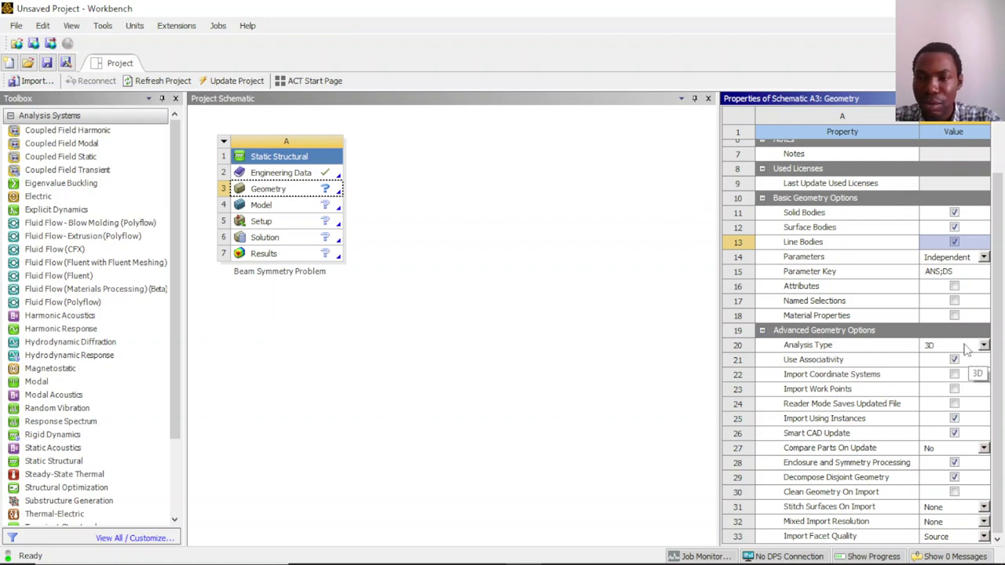
Start a new SpaceClaim geometry for the Beam Symmetry Problem system.
click(300, 189)
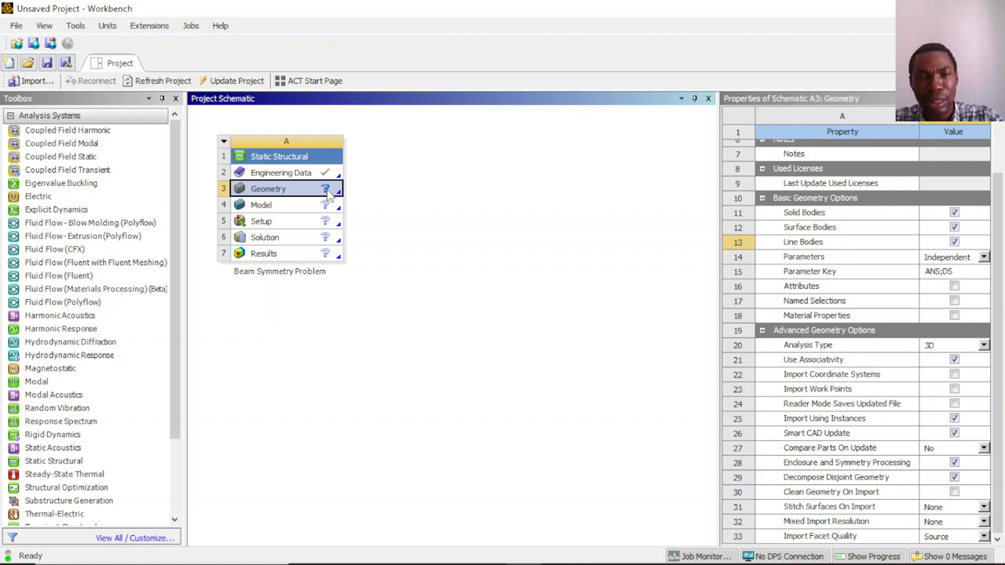
click(338, 193)
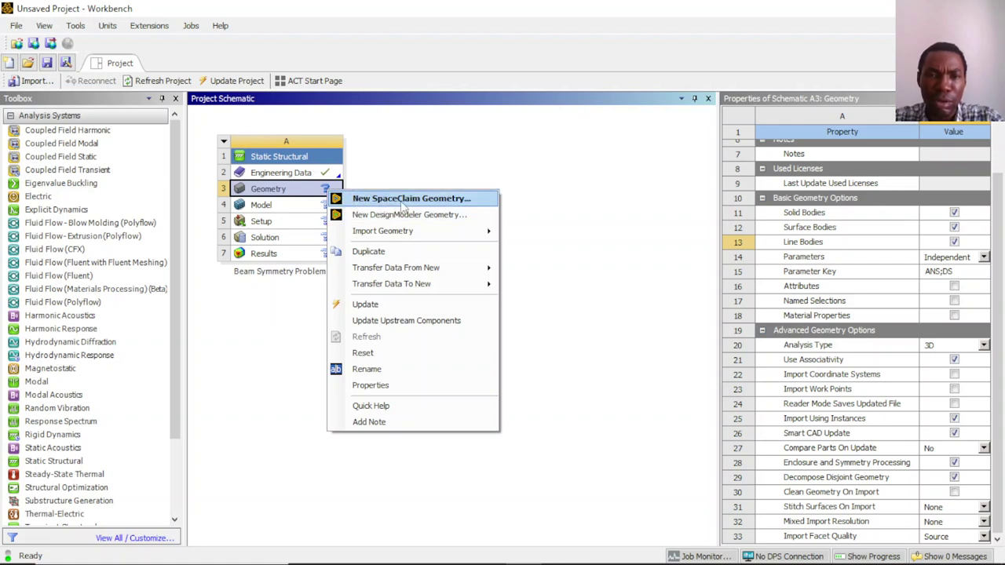
click(403, 200)
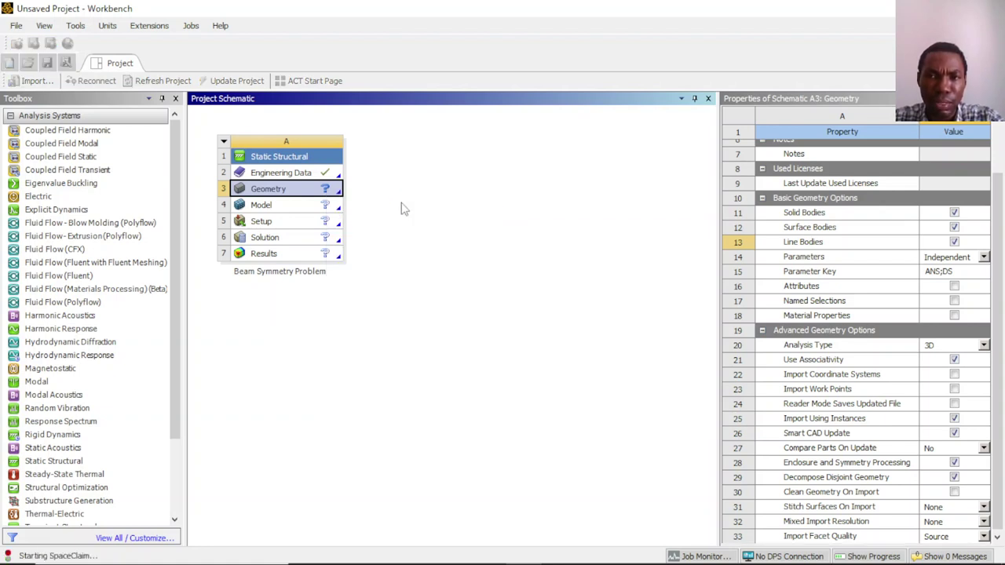
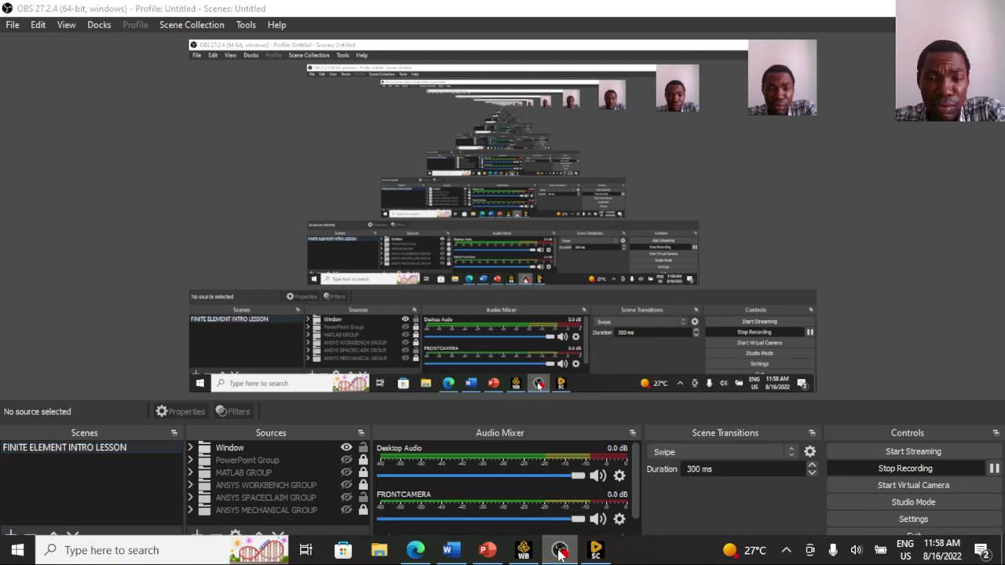
click(559, 552)
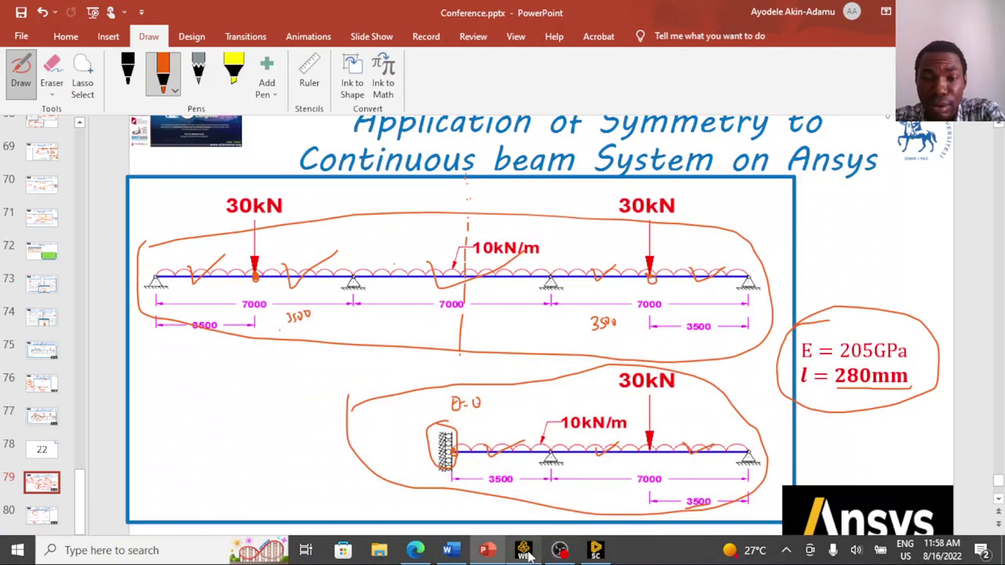
Switch to SpaceClaim and sketch a horizontal line from the origin along the X axis, 3500 mm long at 0°.
mouse_move(605, 554)
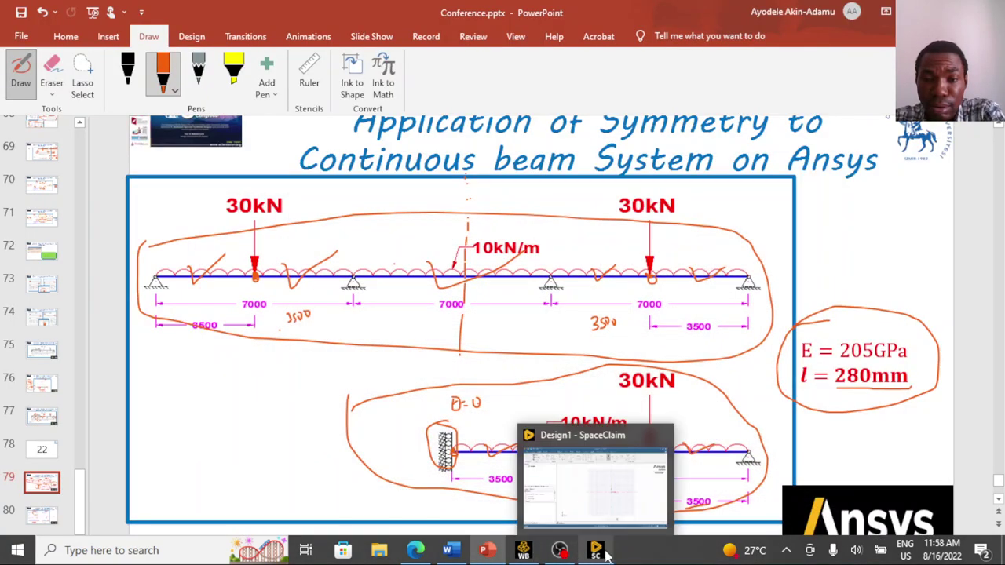
click(605, 554)
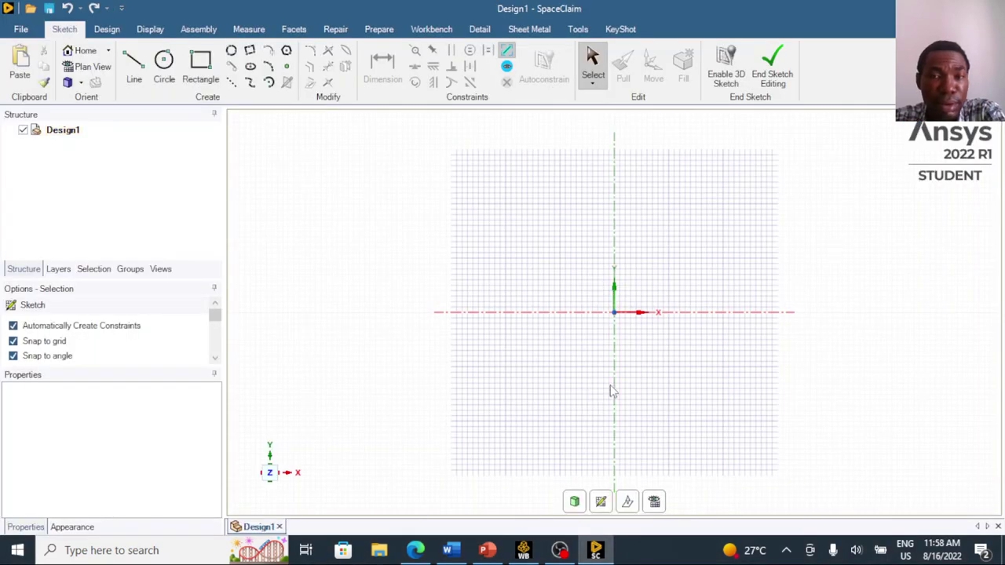
click(137, 85)
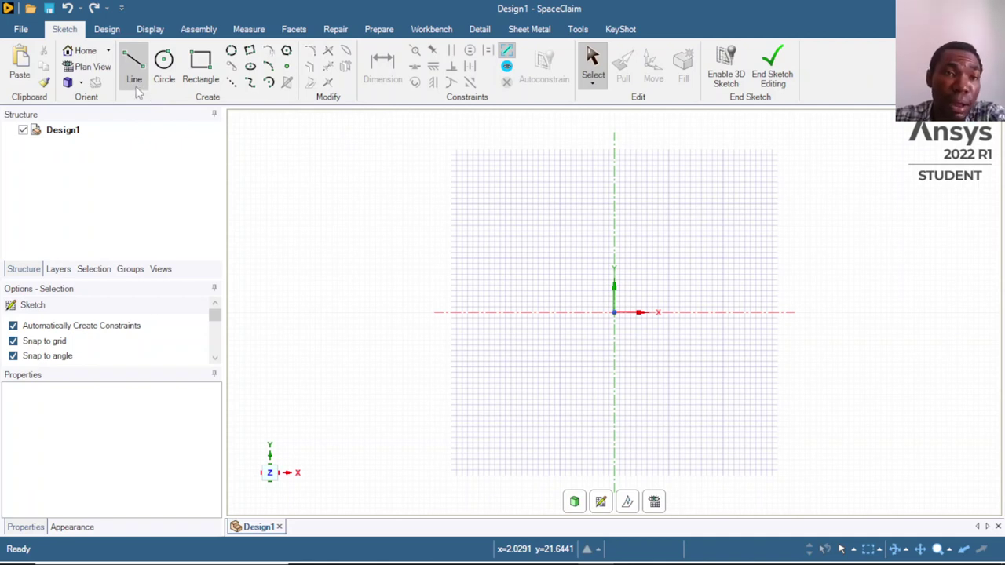
click(139, 87)
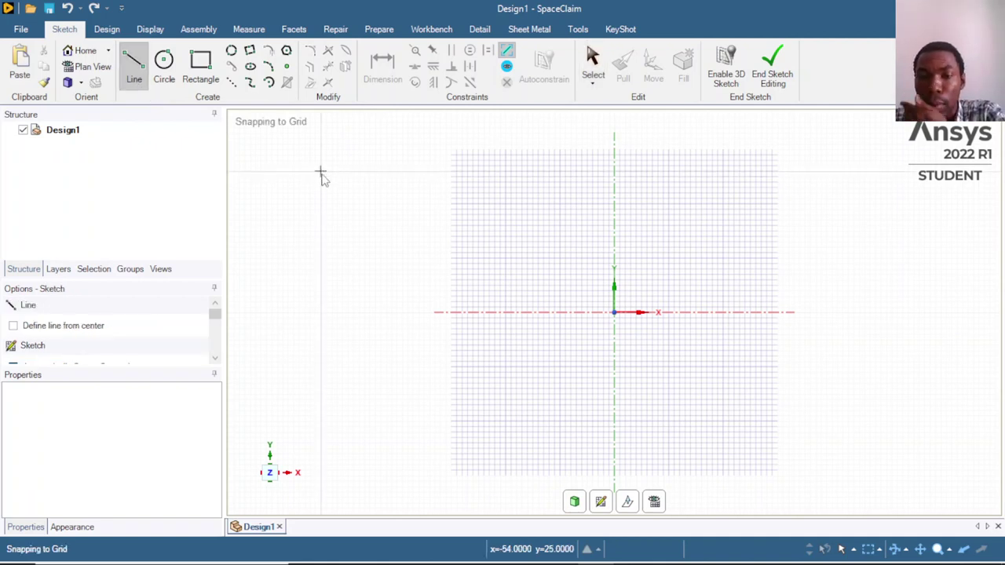
click(617, 317)
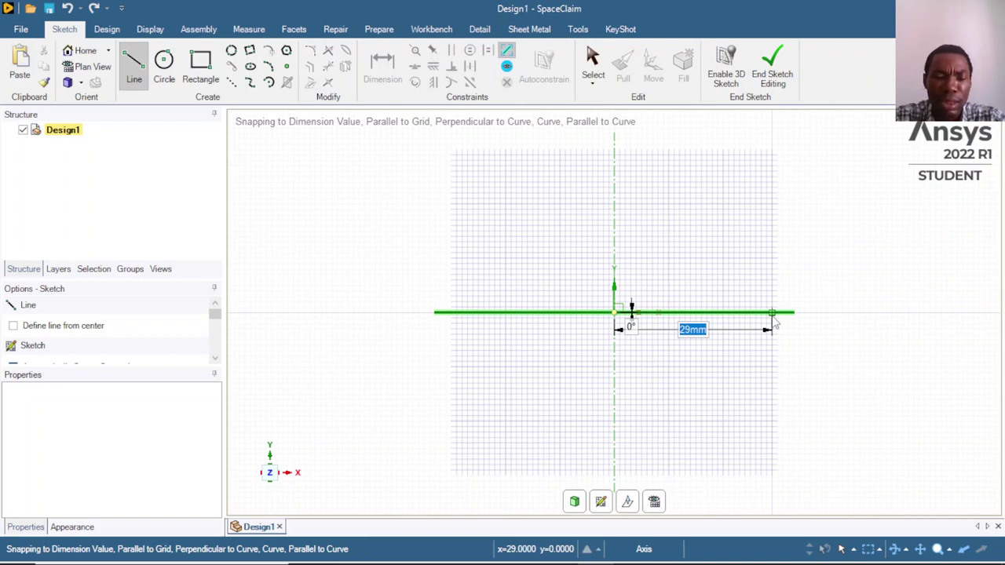
text(35000)
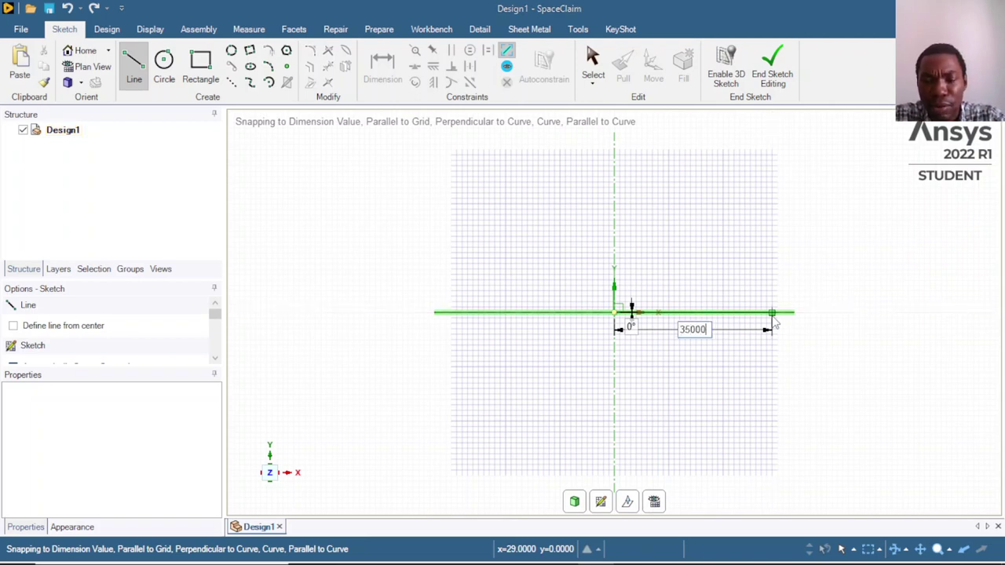
key(BackSpace)
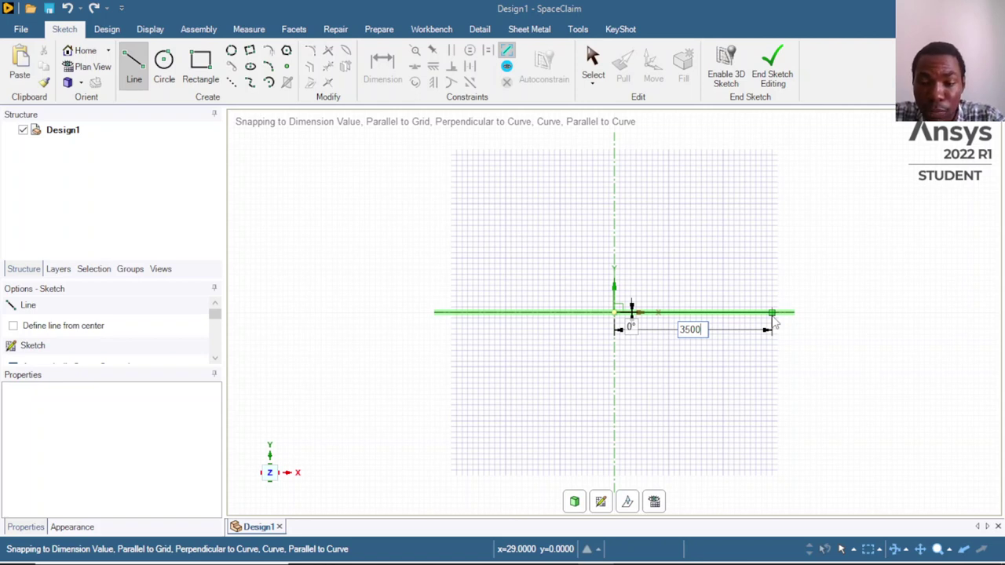
key(Return)
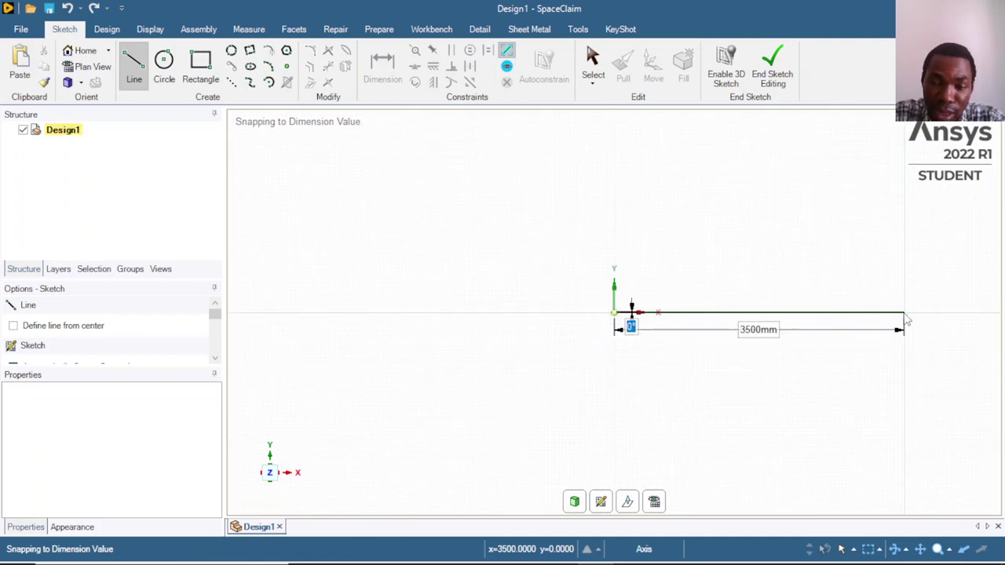
text(0)
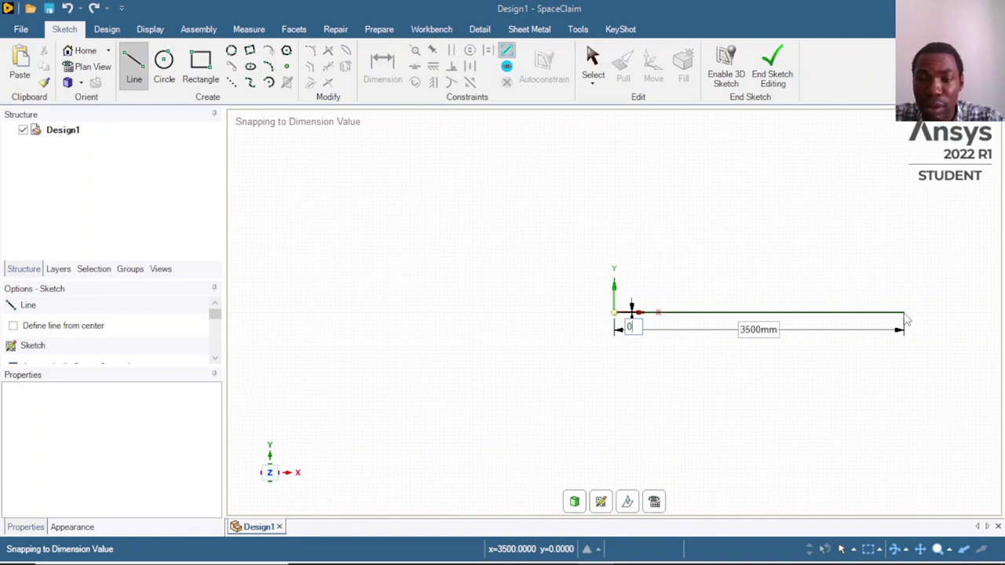
key(Return)
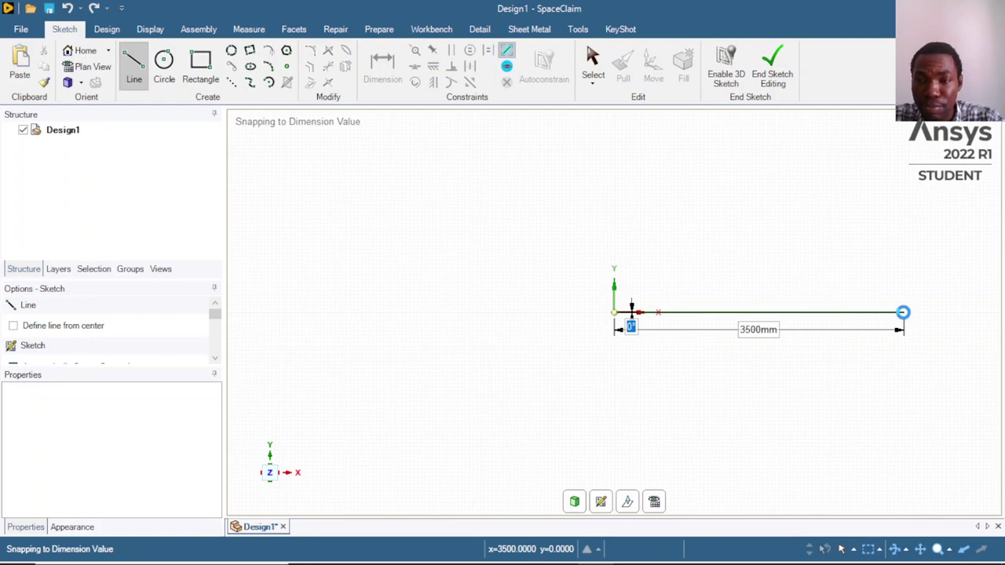
click(902, 312)
Continue the beam from the first line's end with a collinear second segment, 3500 mm long at 180° to it.
scroll(592, 417, down, 2)
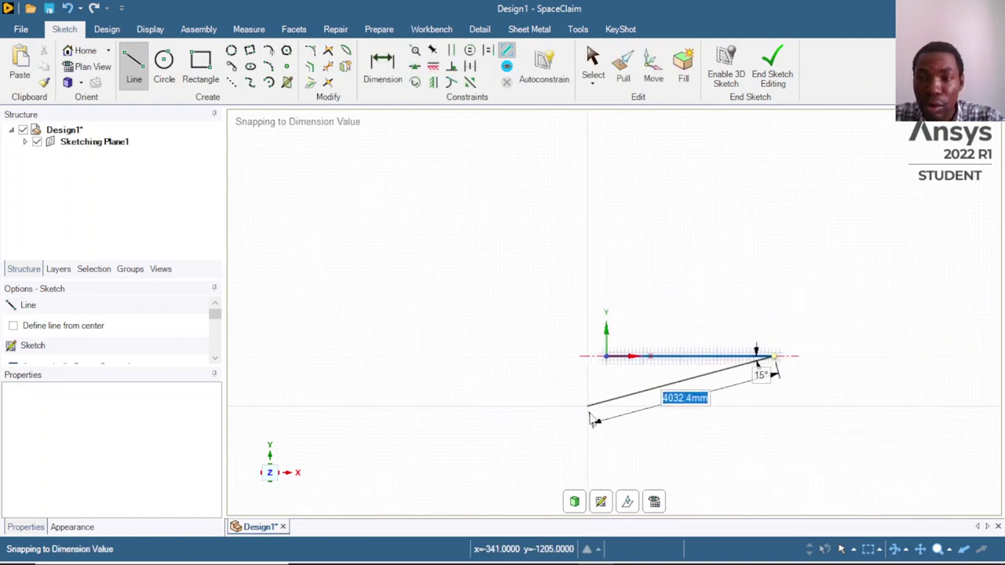
scroll(592, 418, down, 3)
scroll(759, 392, up, 2)
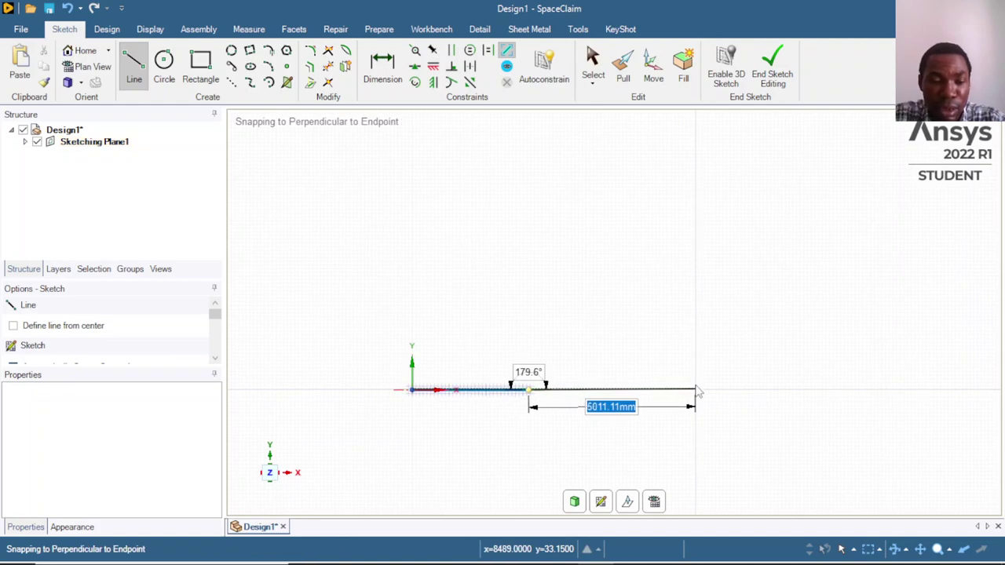
text(350)
key(BackSpace)
text(00)
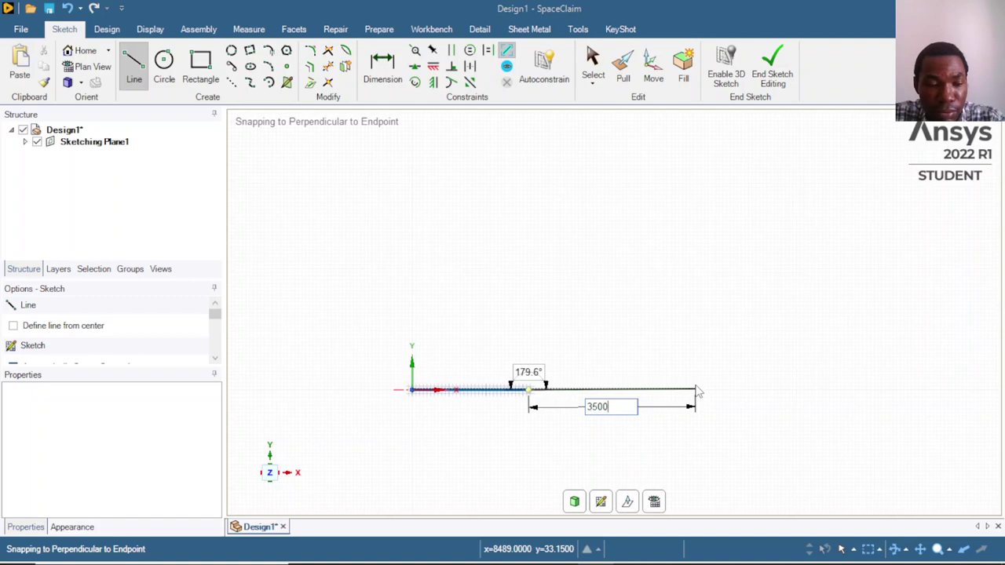
key(Tab)
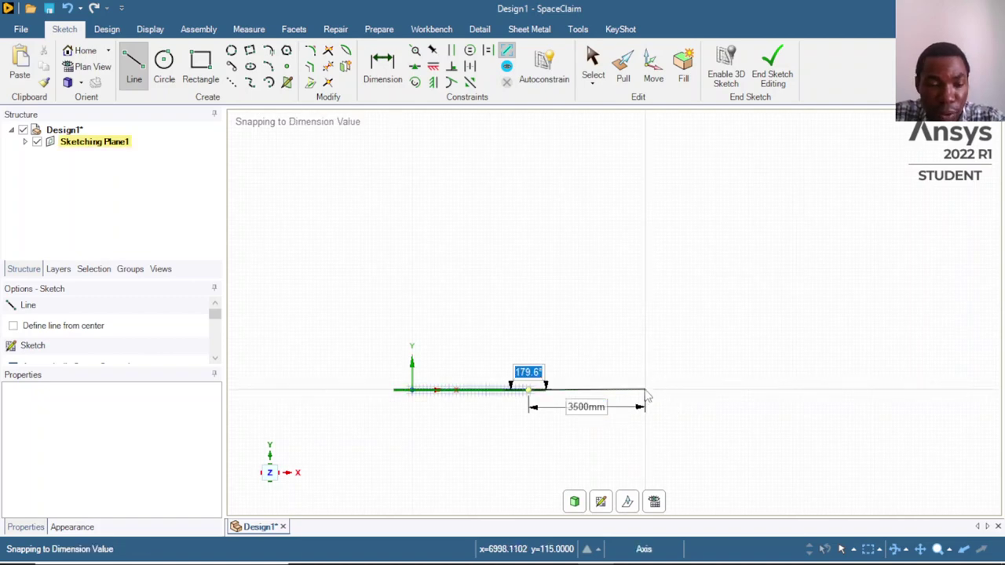
text(180)
key(Escape)
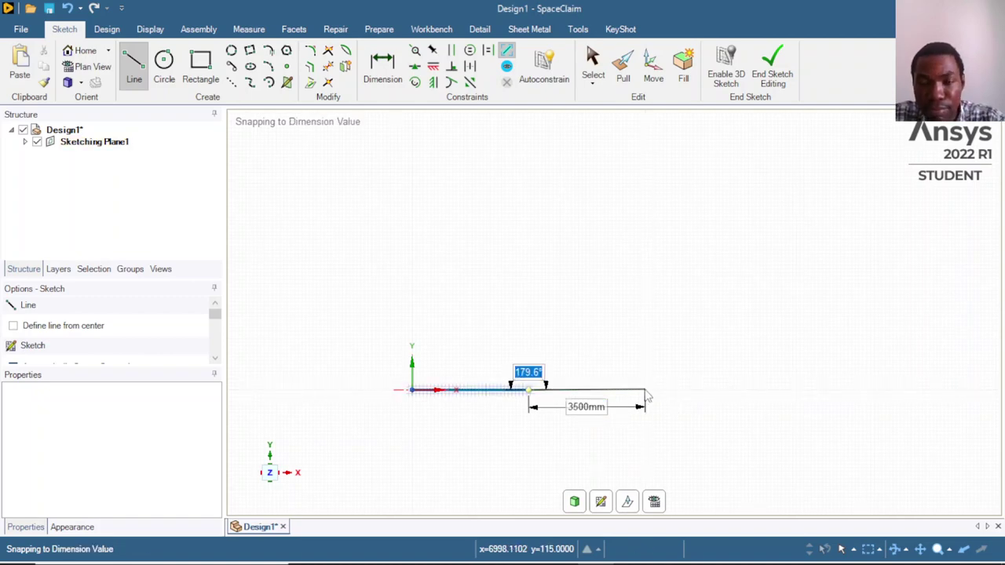
click(646, 391)
Add the middle span as a third collinear segment, 7000 mm long at 180° to the previous one.
scroll(824, 392, up, 2)
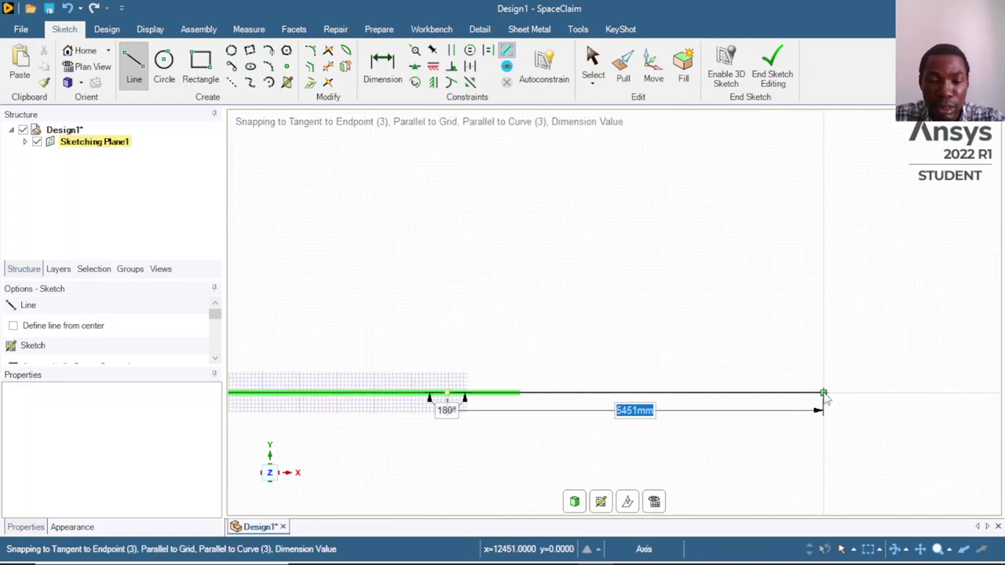
text(7000)
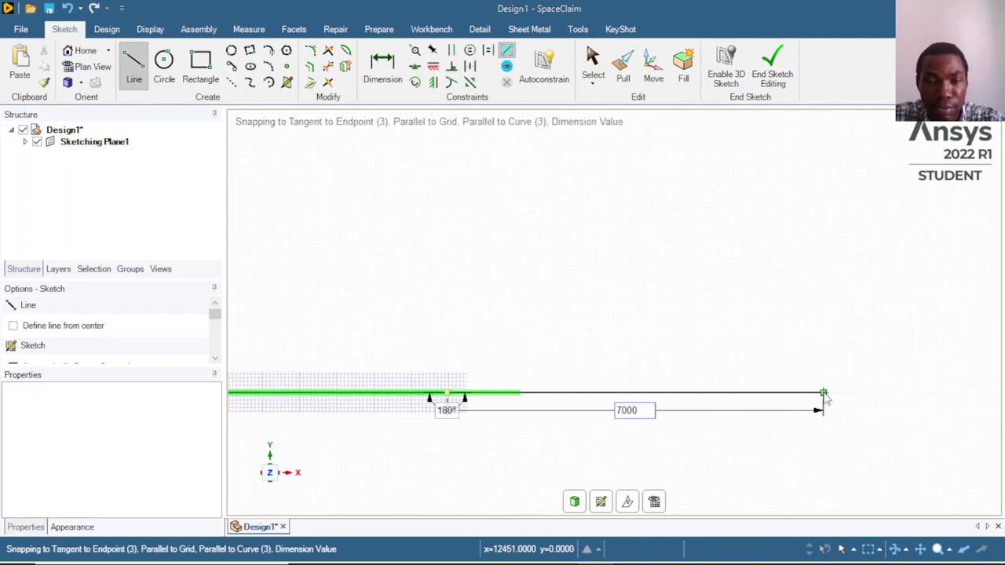
key(Tab)
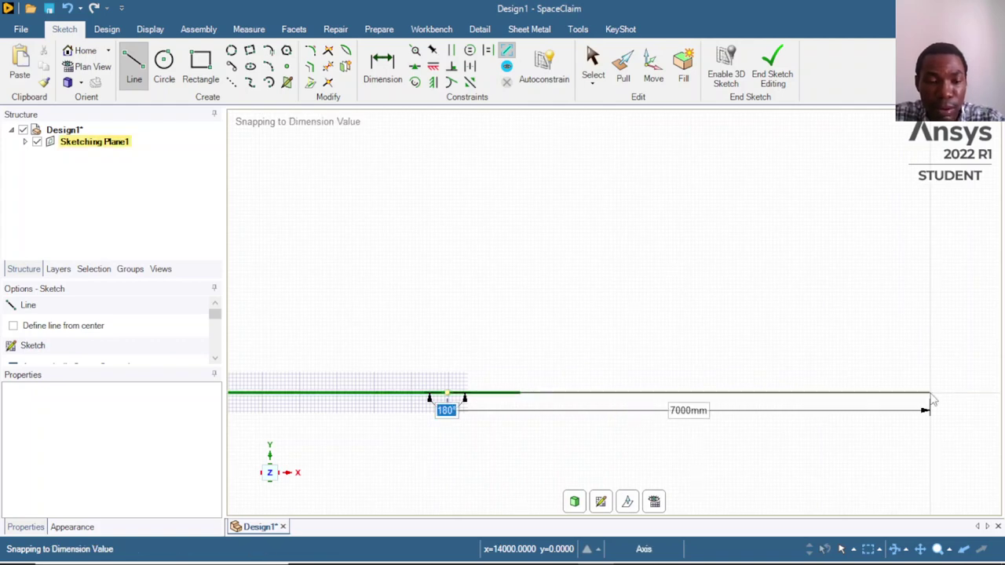
text(180)
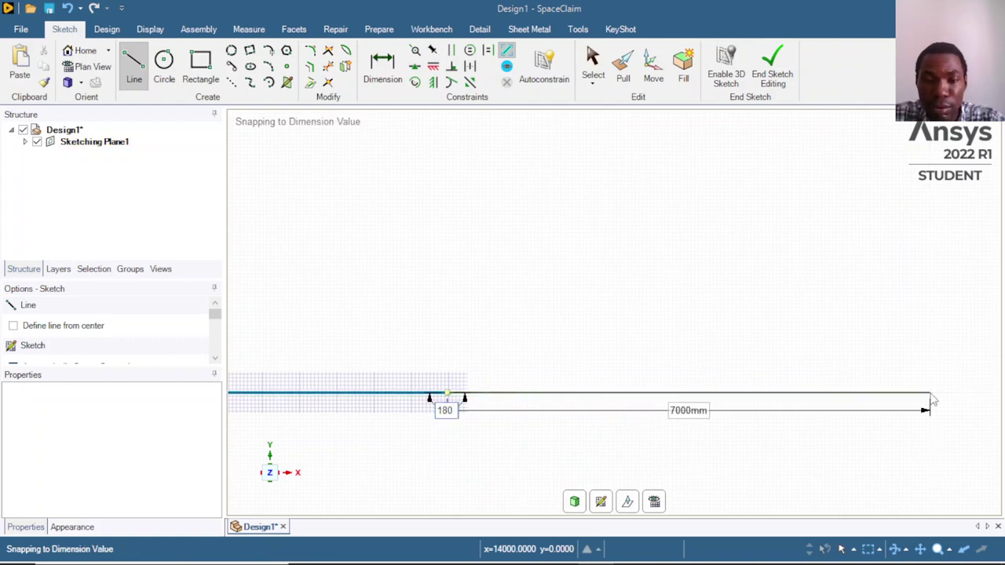
key(Return)
Add a fourth collinear segment after the 7000 mm span, 3500 mm long at 180°.
scroll(934, 390, down, 3)
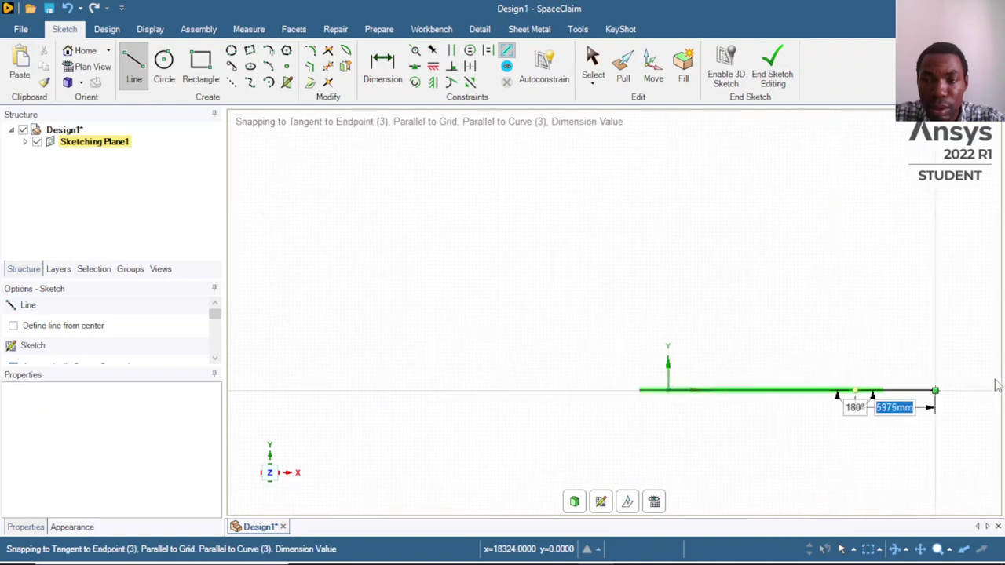
shift+middle_drag(997, 378, 848, 399)
scroll(852, 385, up, 2)
scroll(816, 378, down, 5)
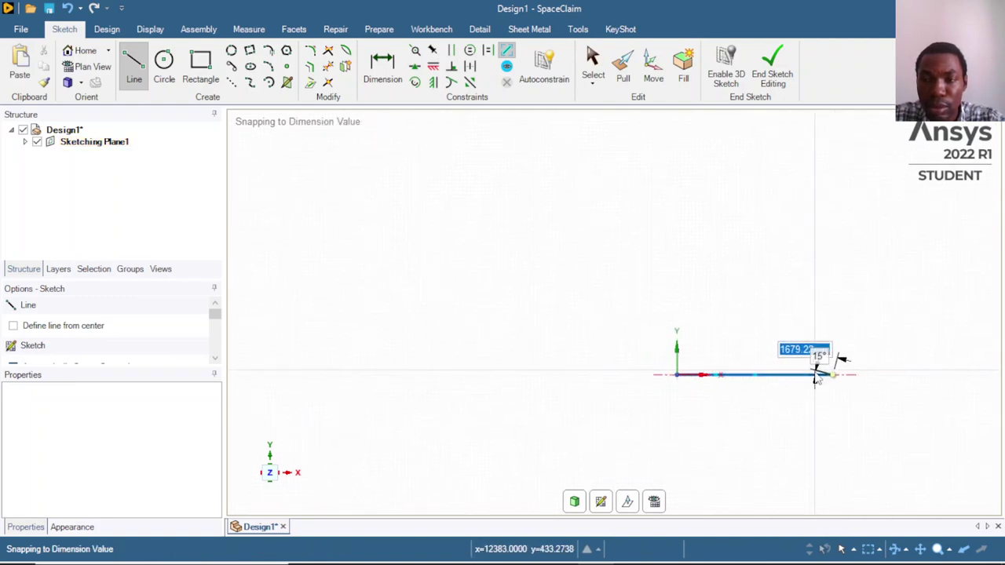
scroll(916, 366, down, 2)
scroll(911, 368, up, 3)
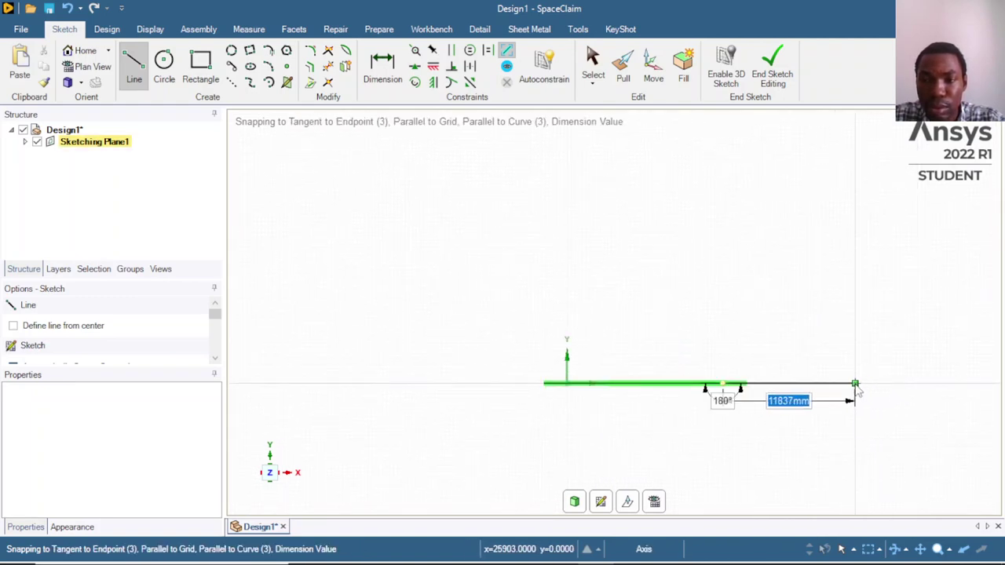
text(3500)
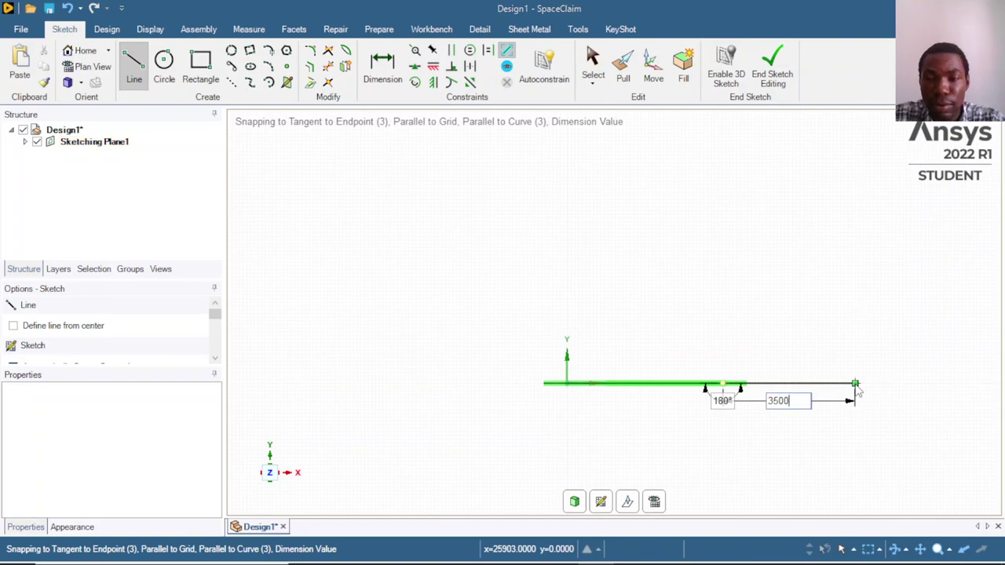
key(Tab)
text(1)
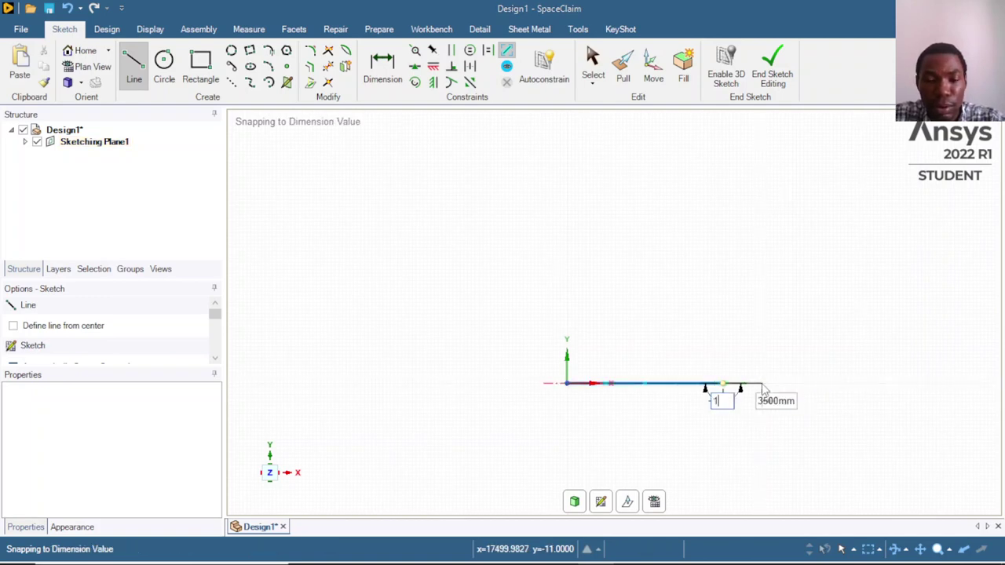
text(80)
key(Return)
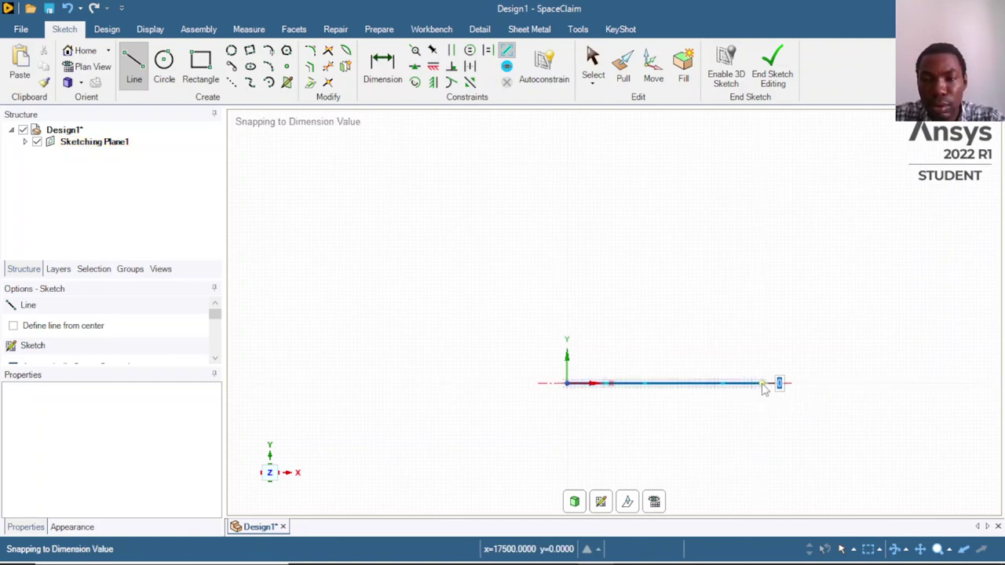
Add the fifth and final collinear segment, 3500 mm long at 180°, and end the line chain.
scroll(797, 375, up, 2)
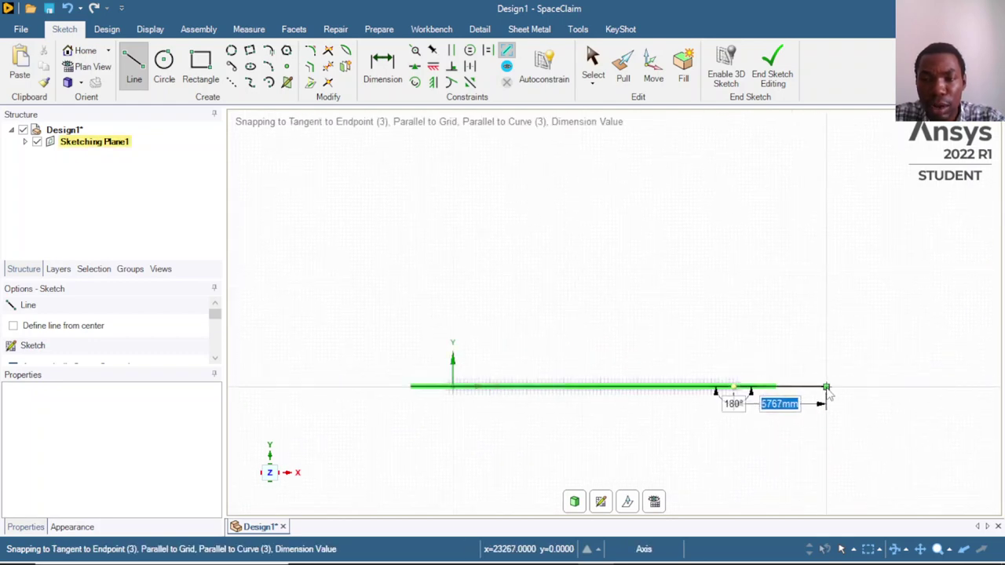
text(3500)
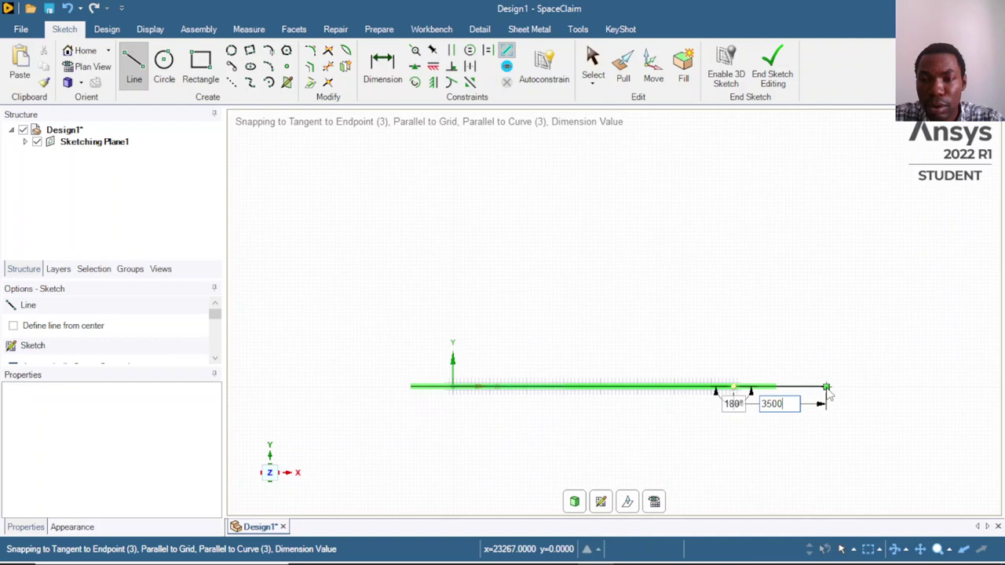
key(Tab)
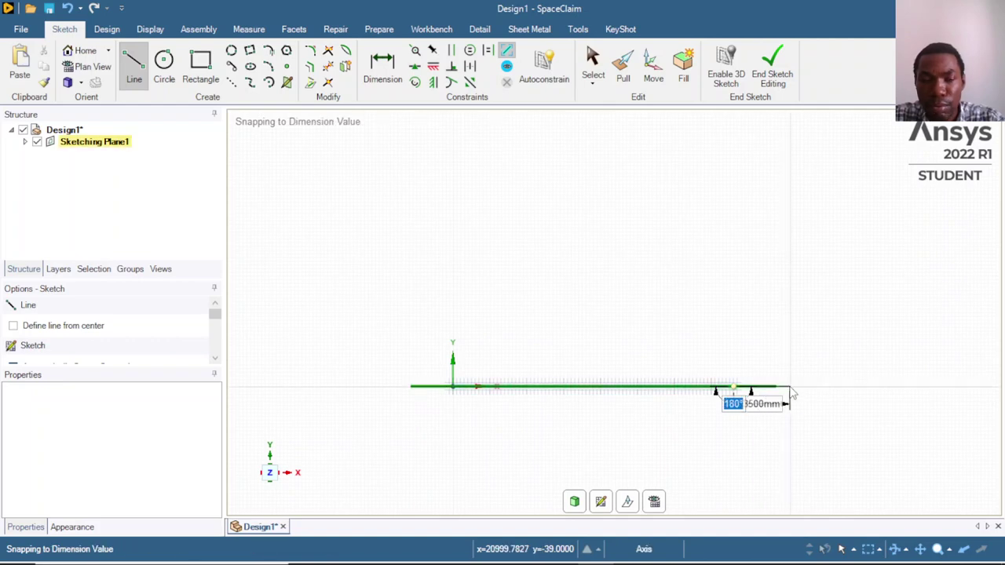
text(180)
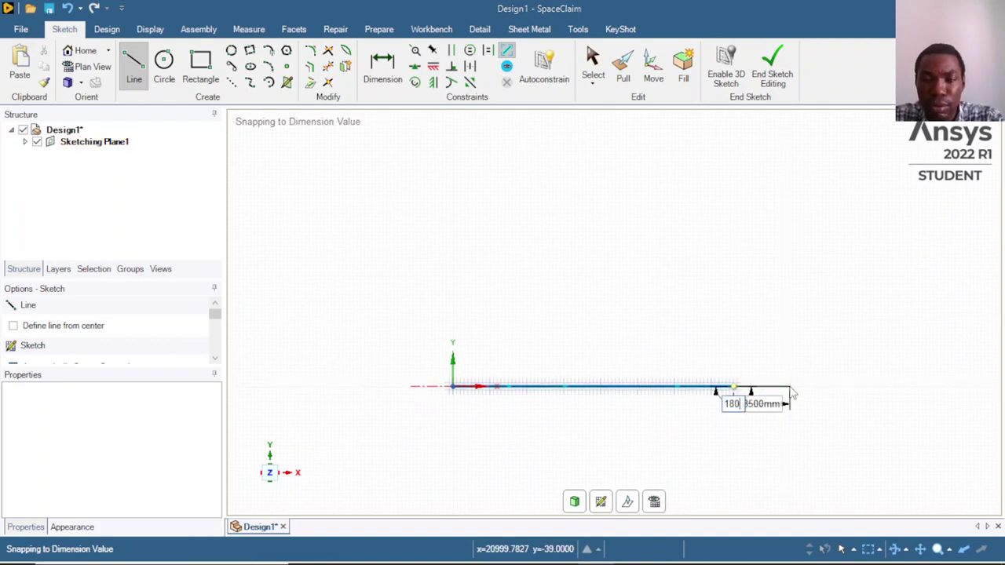
key(Return)
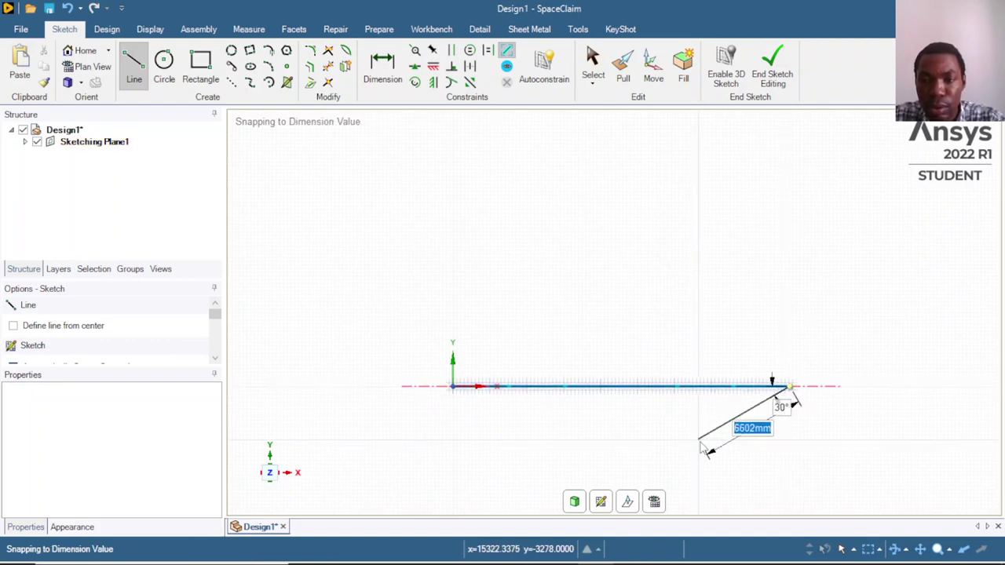
key(Escape)
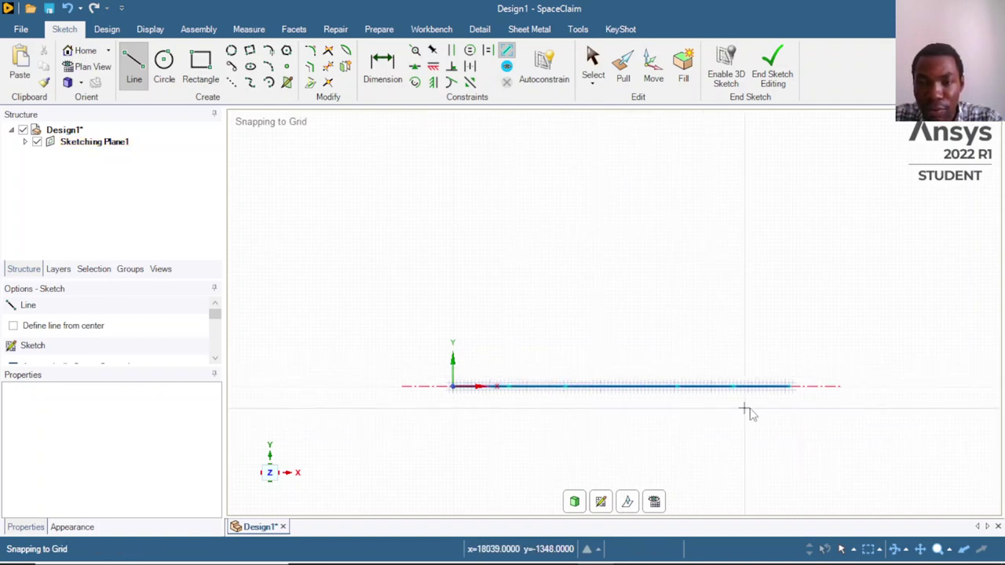
Start a new line chain 0 mm across and -5000 mm vertically from the midpoint of the beam's middle span.
click(622, 387)
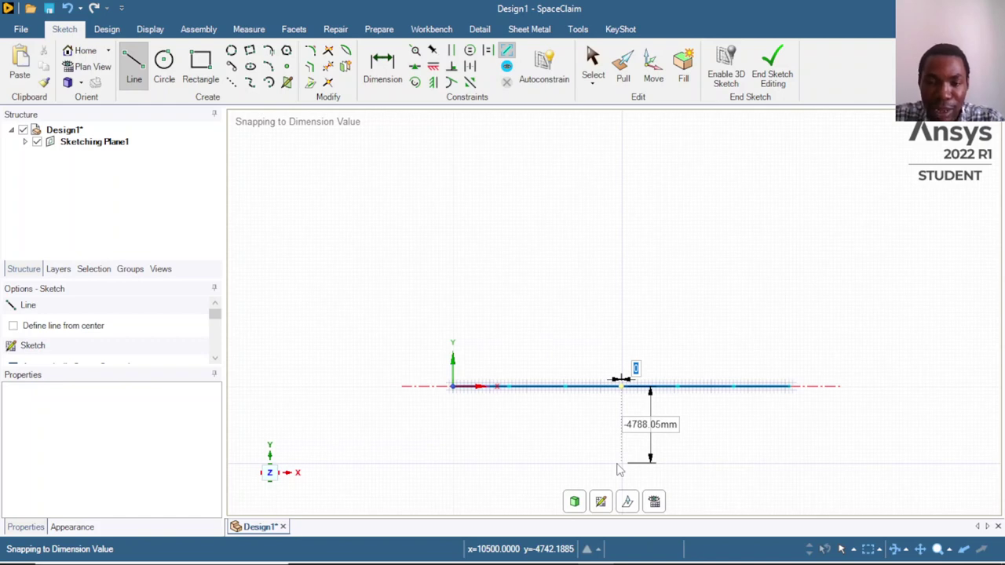
text(0)
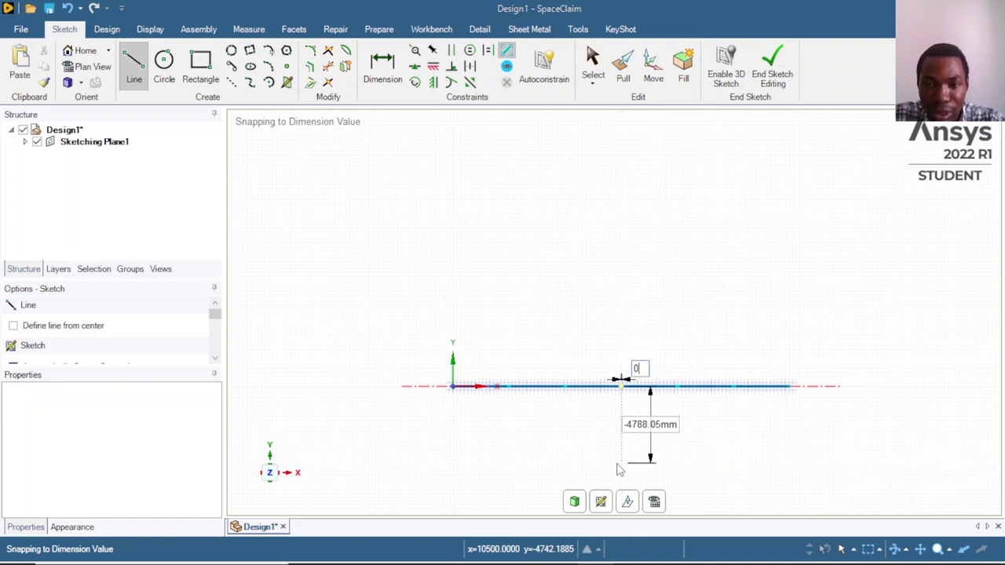
key(Tab)
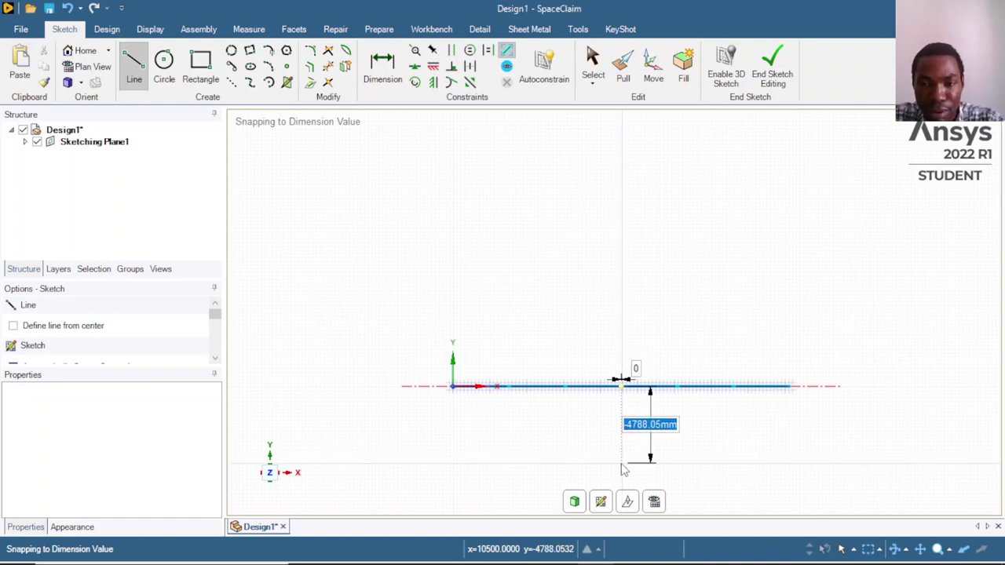
text(-5000)
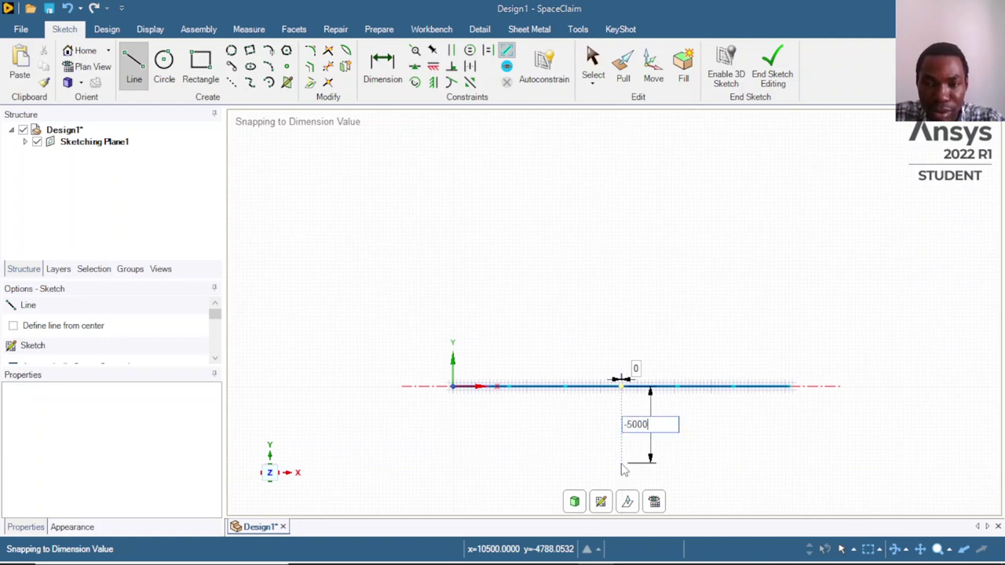
key(Return)
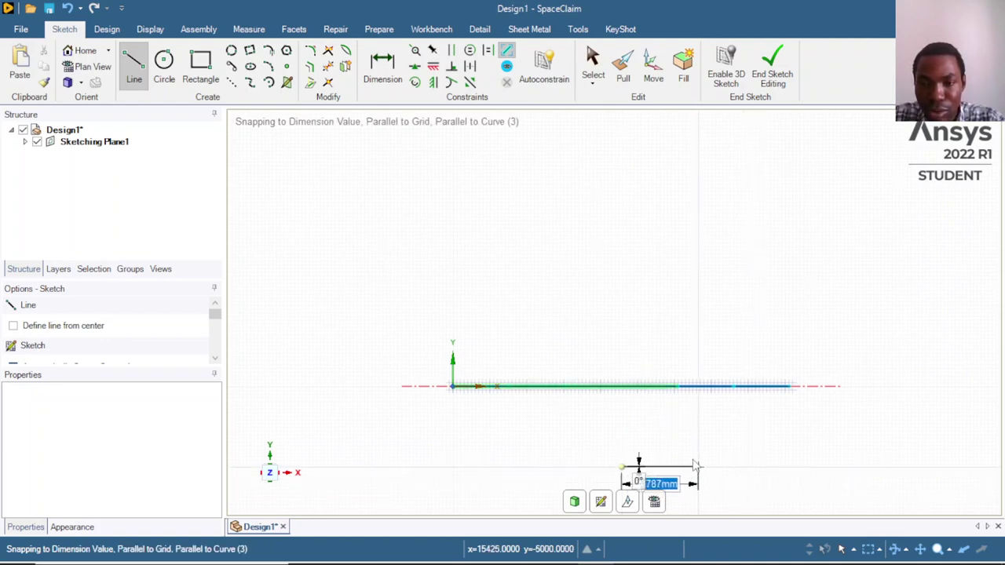
Draw the half model's first horizontal segment, 3500 mm long at 0°, ending in line with the end of the middle span above.
scroll(660, 342, up, 2)
scroll(662, 346, down, 4)
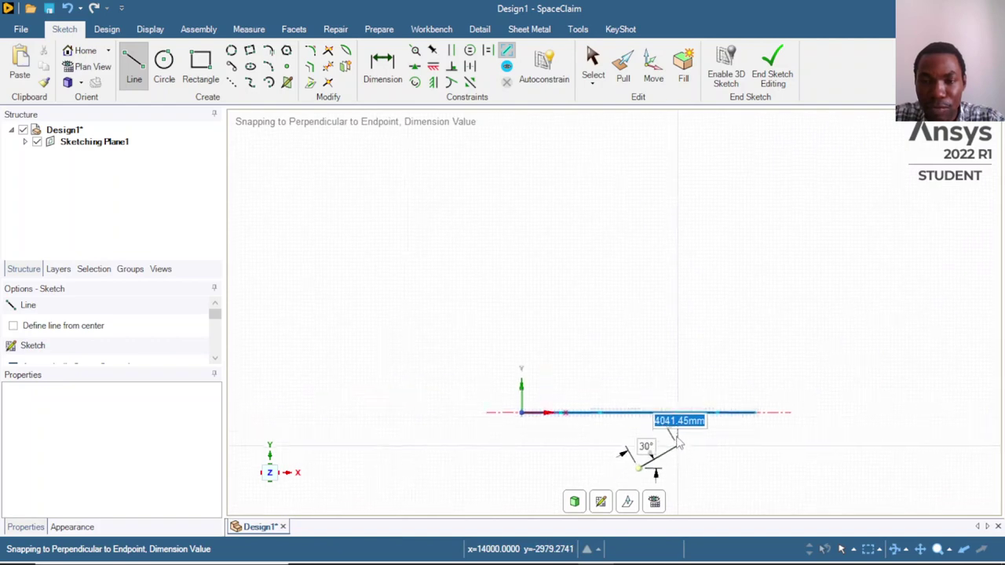
scroll(681, 437, up, 2)
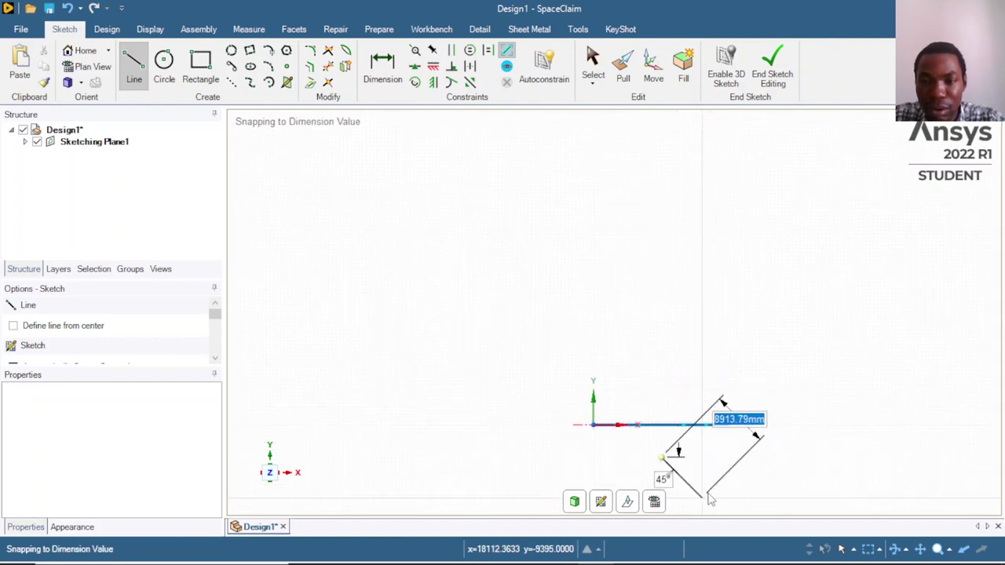
scroll(707, 471, up, 1)
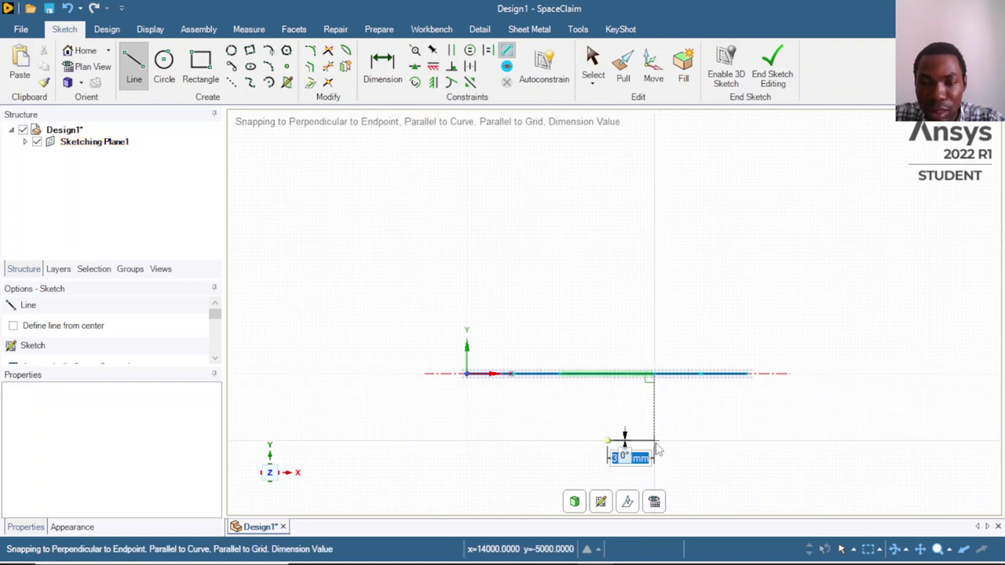
scroll(658, 449, up, 2)
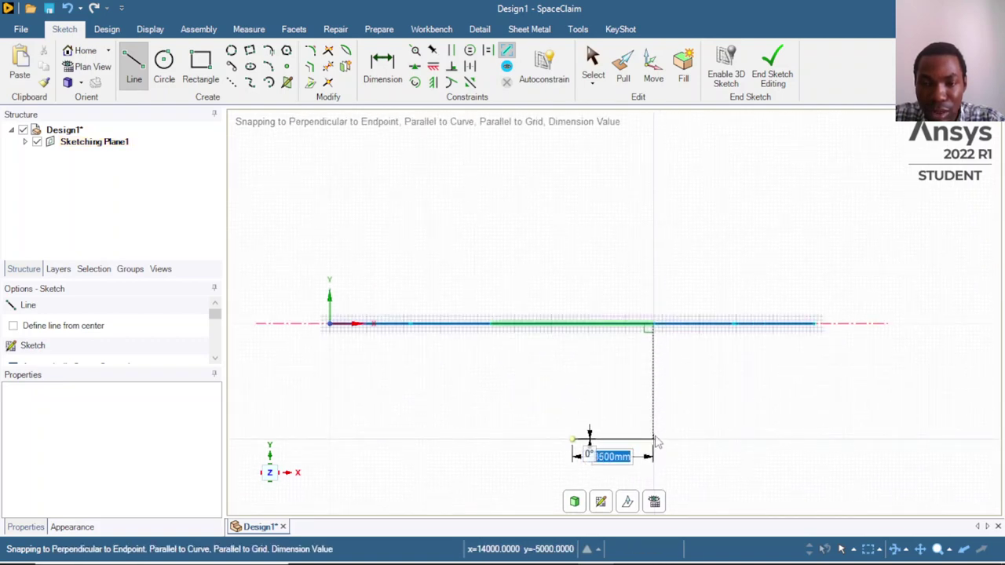
click(656, 441)
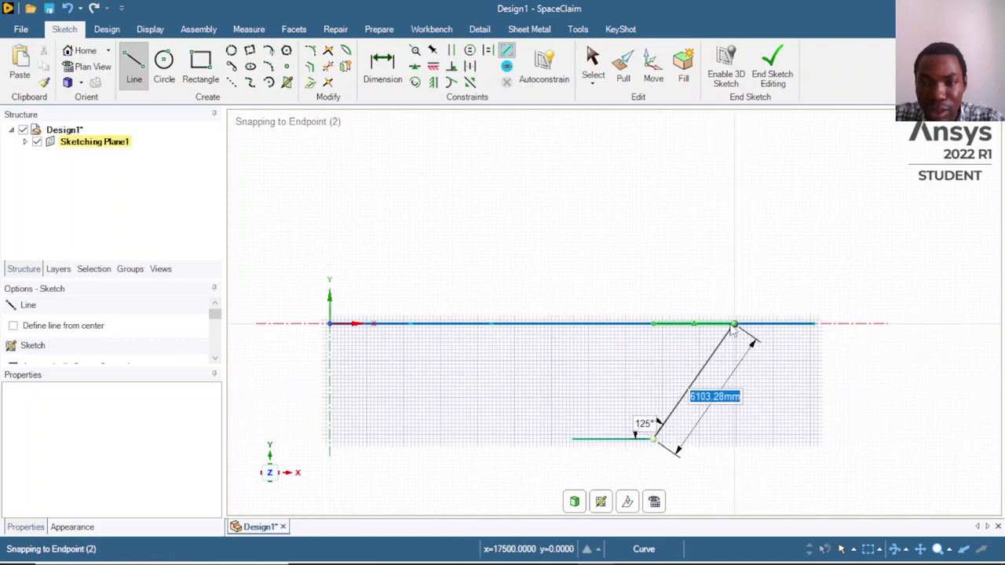
Add two more collinear 3500 mm segments to the half model, matching the endpoints above, and finish the sketch.
click(734, 440)
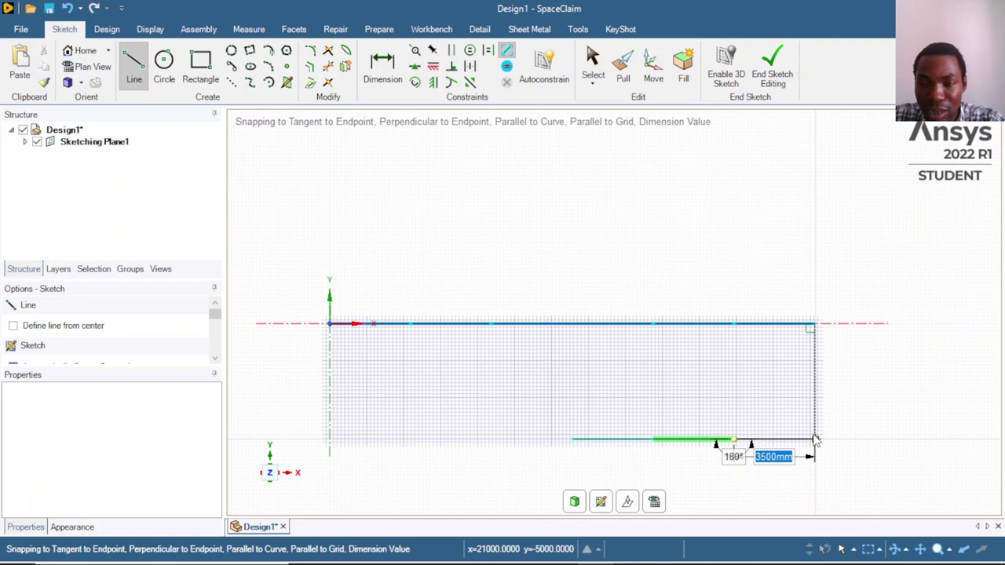
click(814, 440)
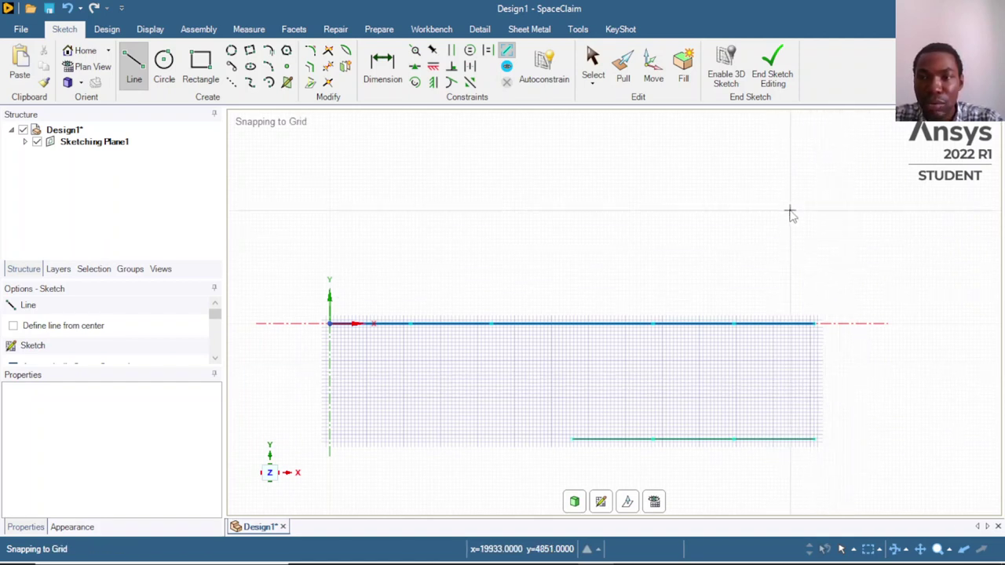
key(Escape)
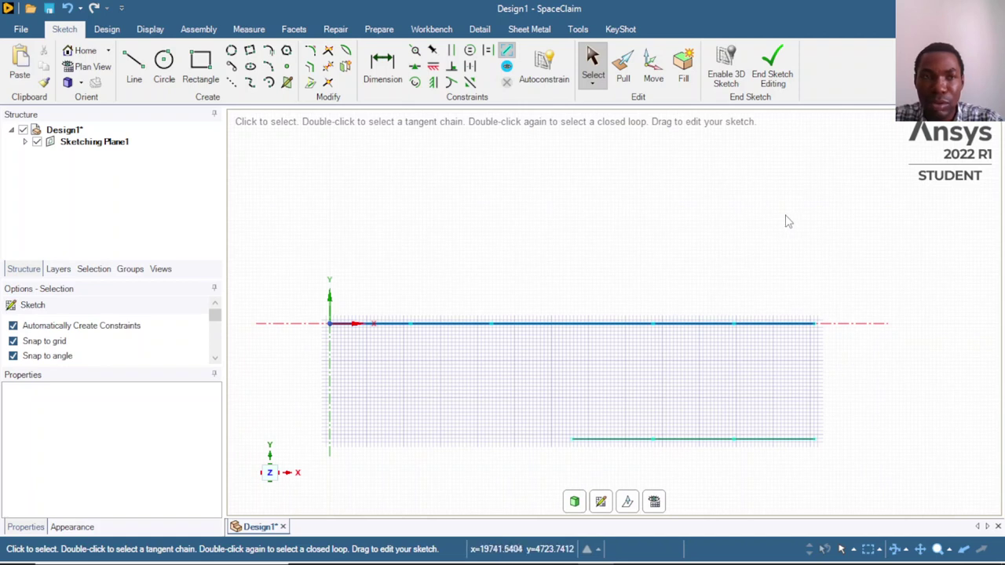
click(772, 79)
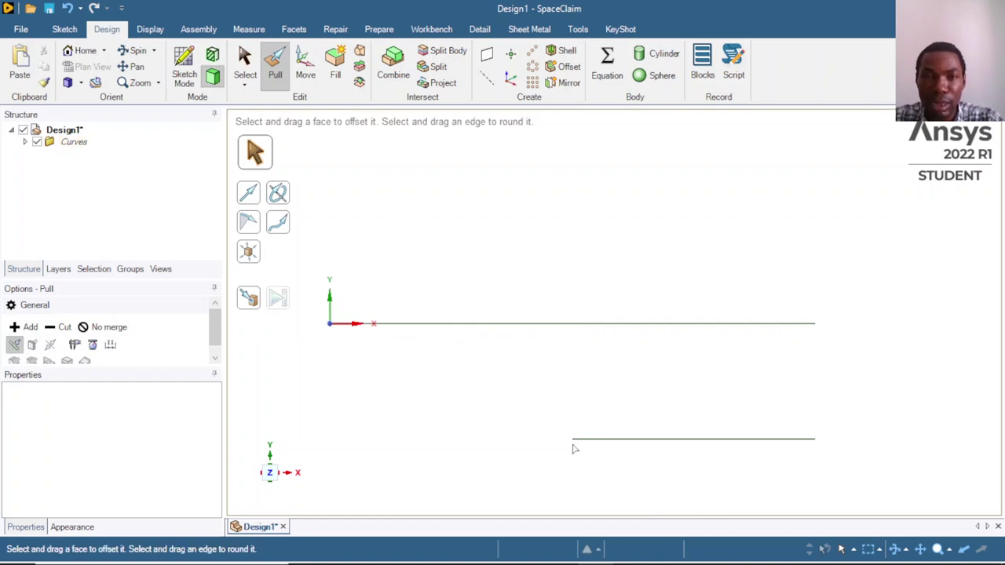
Add a solid rectangular beam profile from the new profile library.
click(387, 31)
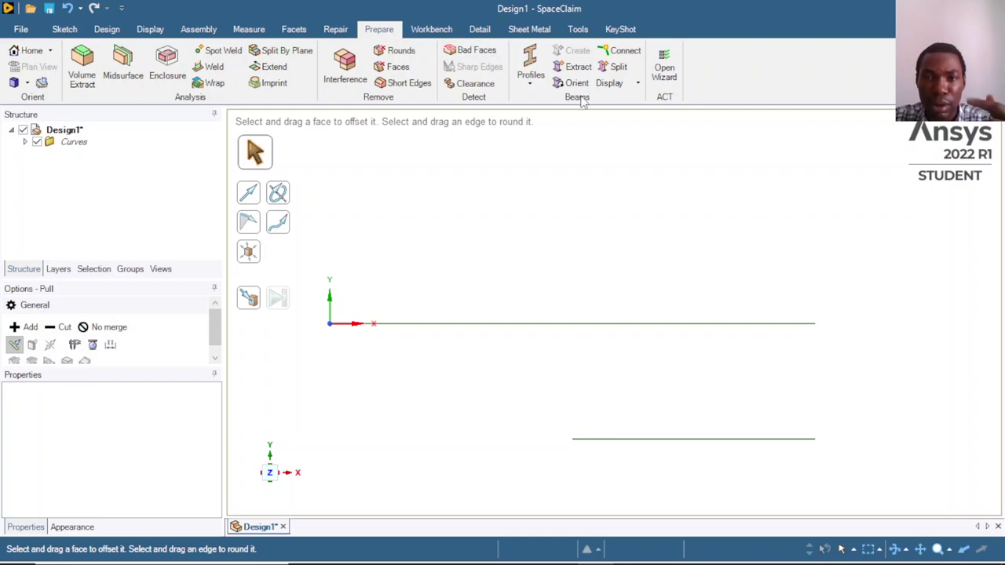
click(539, 87)
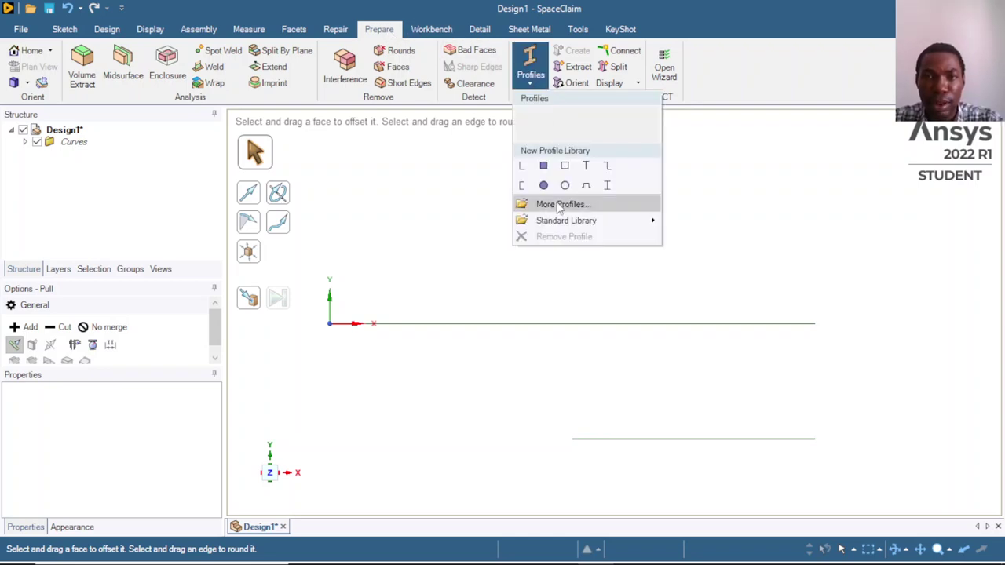
click(543, 167)
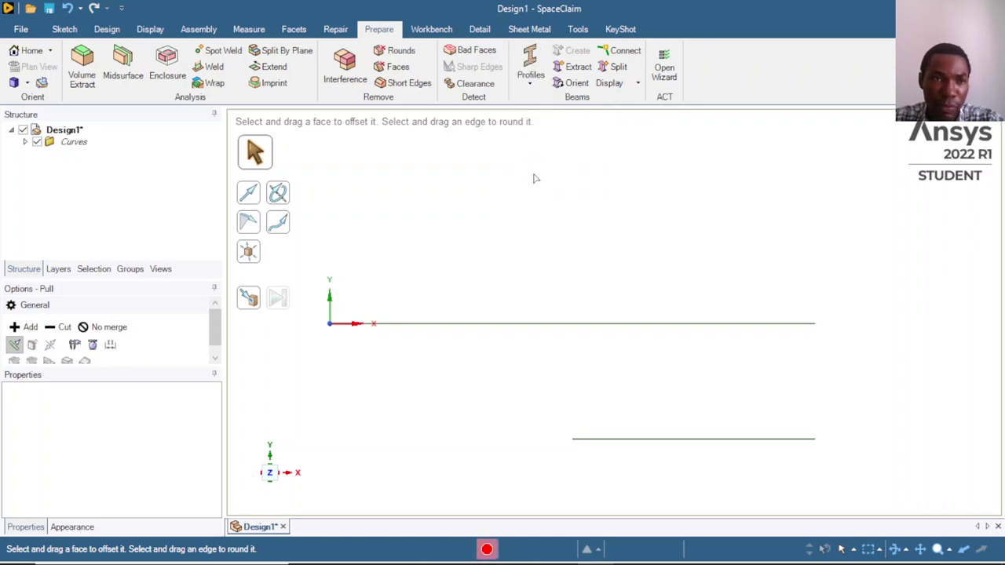
Open the Rectangle beam profile for editing and show its driving dimensions B and H.
click(85, 155)
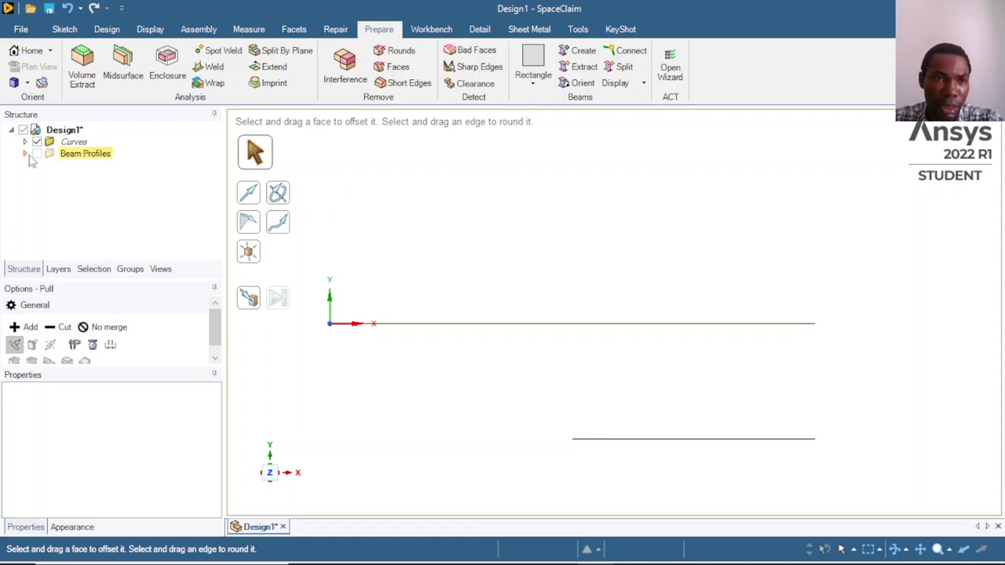
click(26, 155)
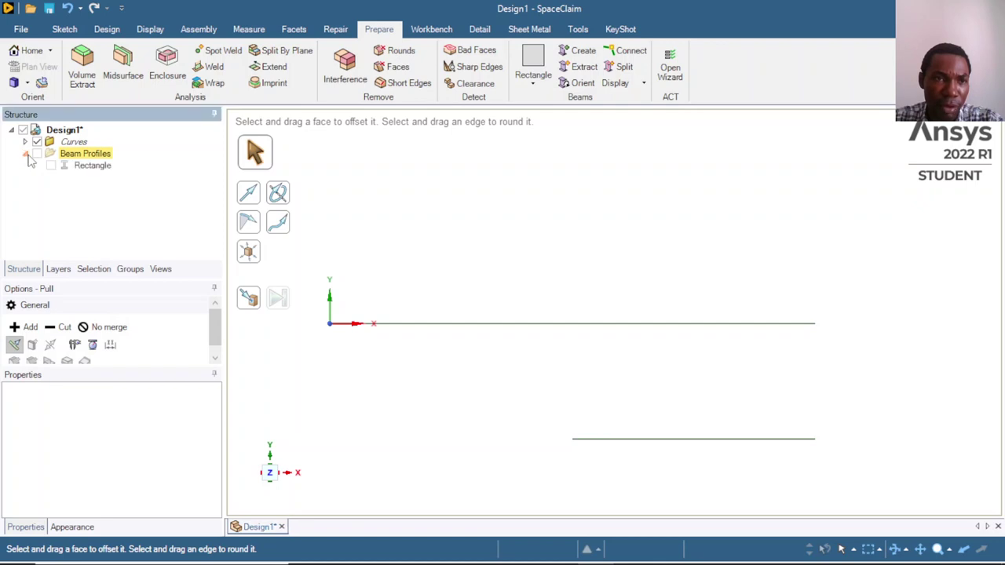
click(95, 168)
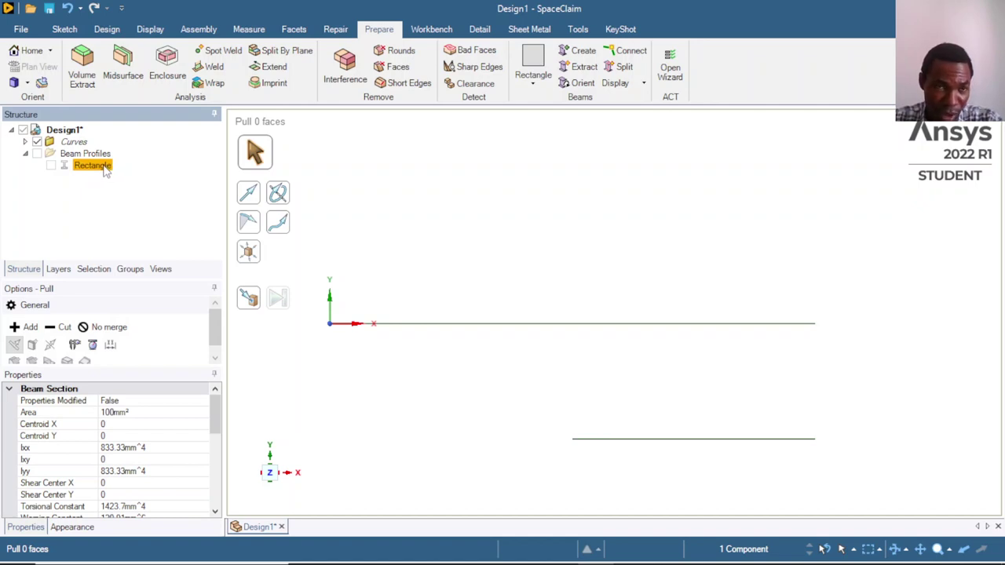
right_click(105, 171)
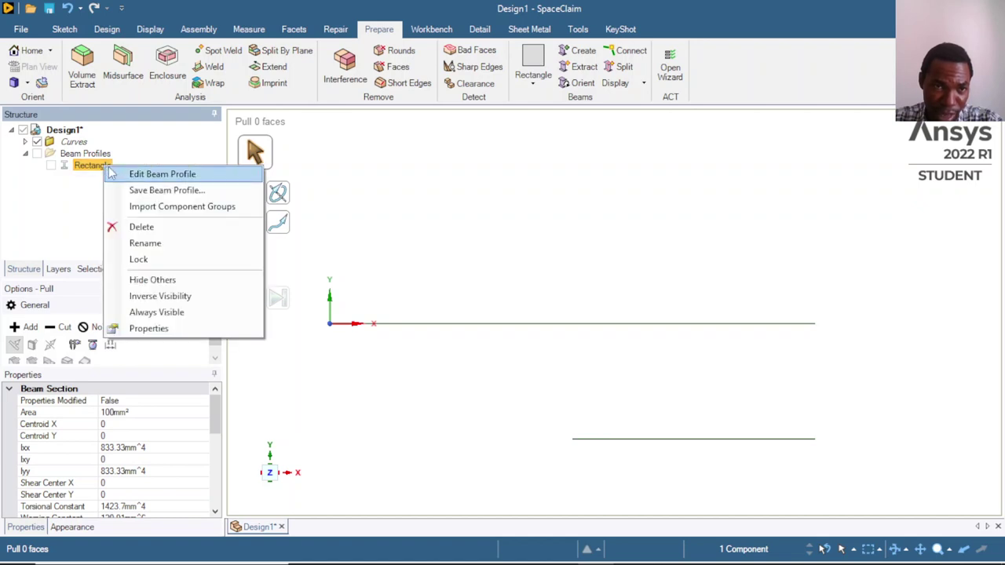
click(148, 174)
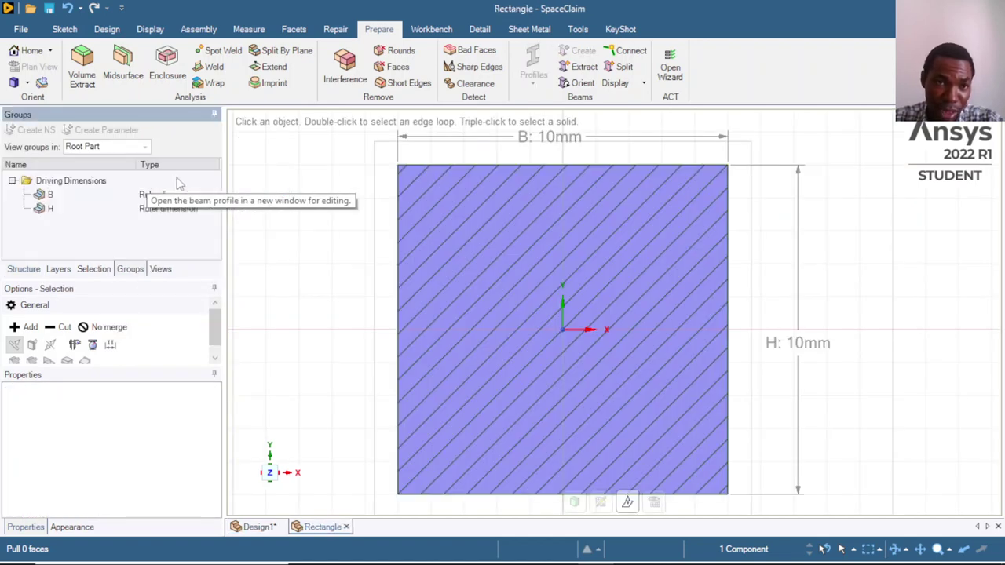
click(165, 198)
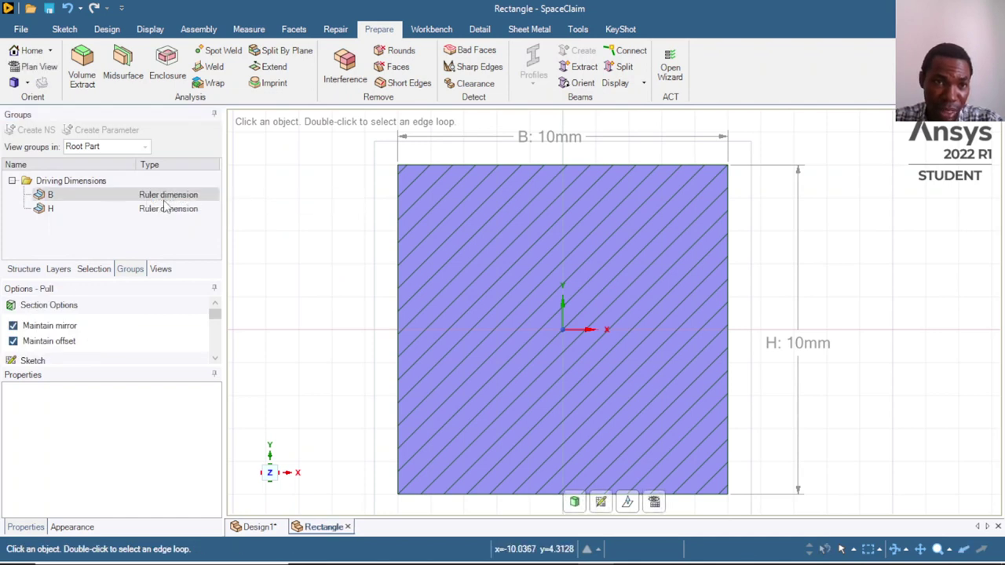
click(164, 219)
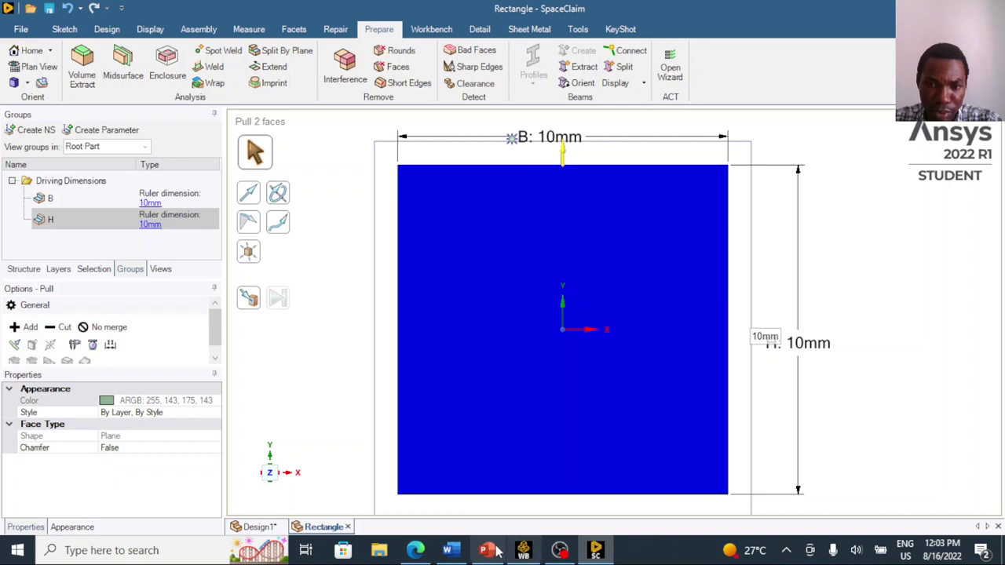
Switch to the PowerPoint slide with the beam diagrams and check the given section size.
click(486, 555)
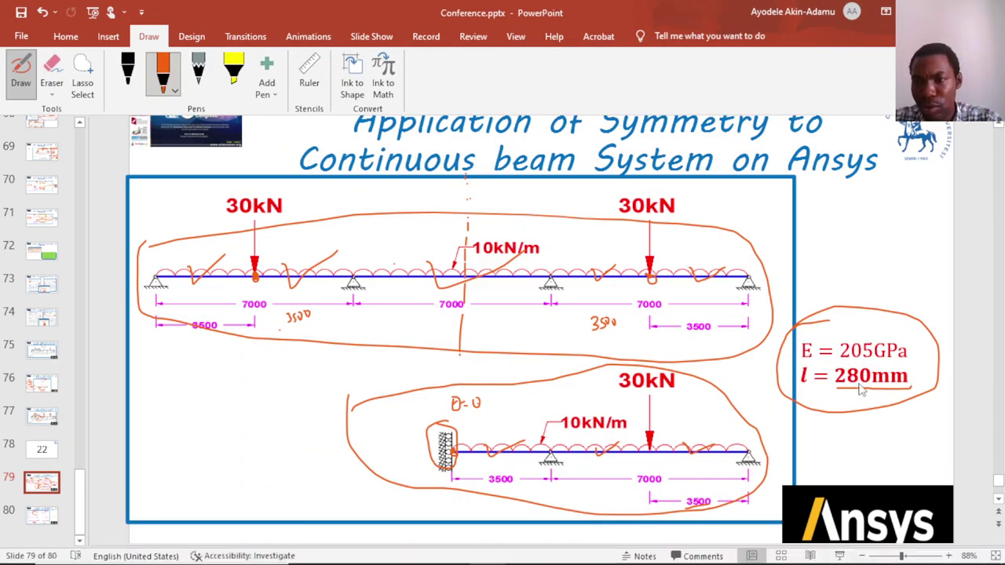
mouse_move(505, 549)
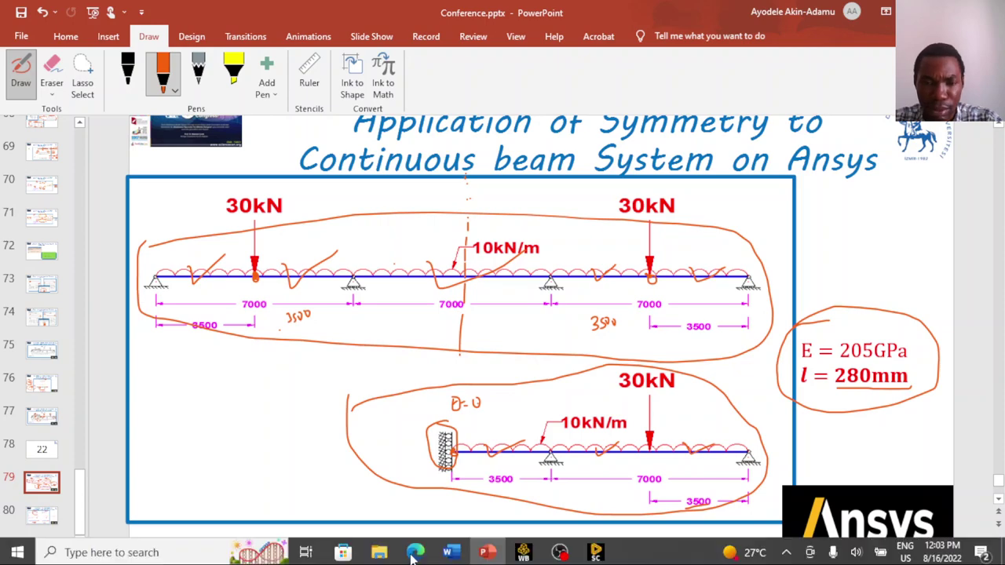
click(524, 550)
click(526, 550)
click(524, 549)
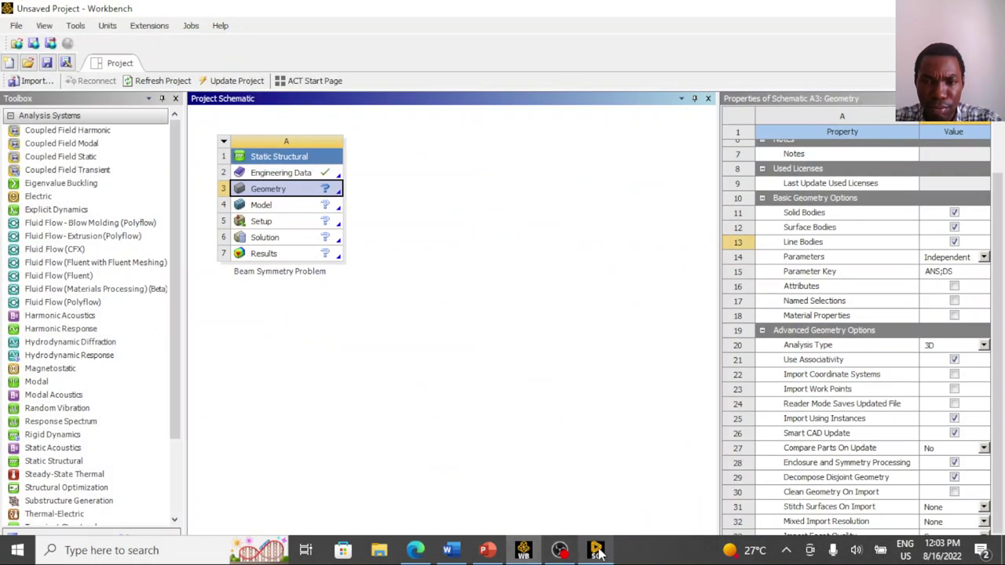
Return to SpaceClaim and set the rectangular profile's dimension B to 280 mm.
click(596, 549)
key(Tab)
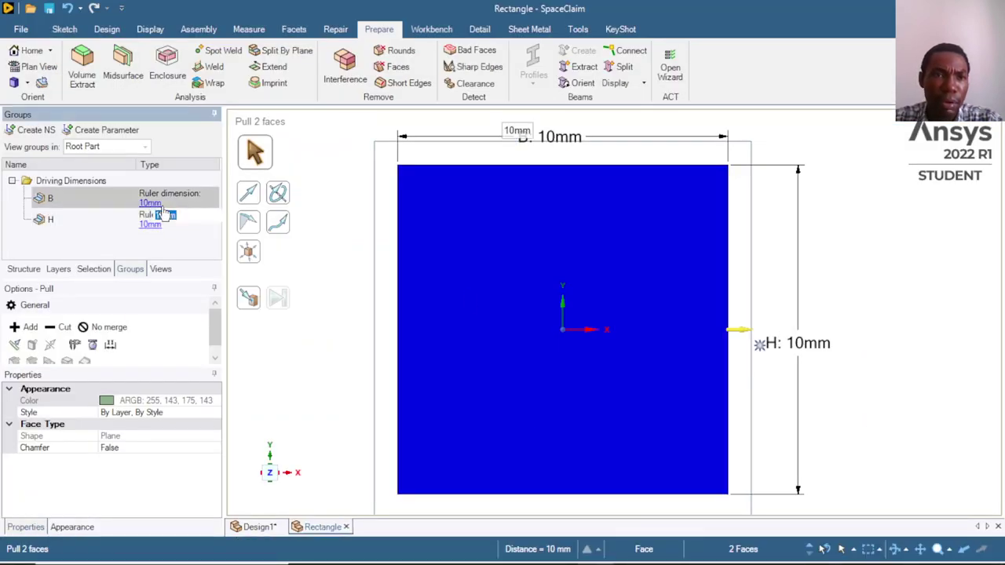
text(280)
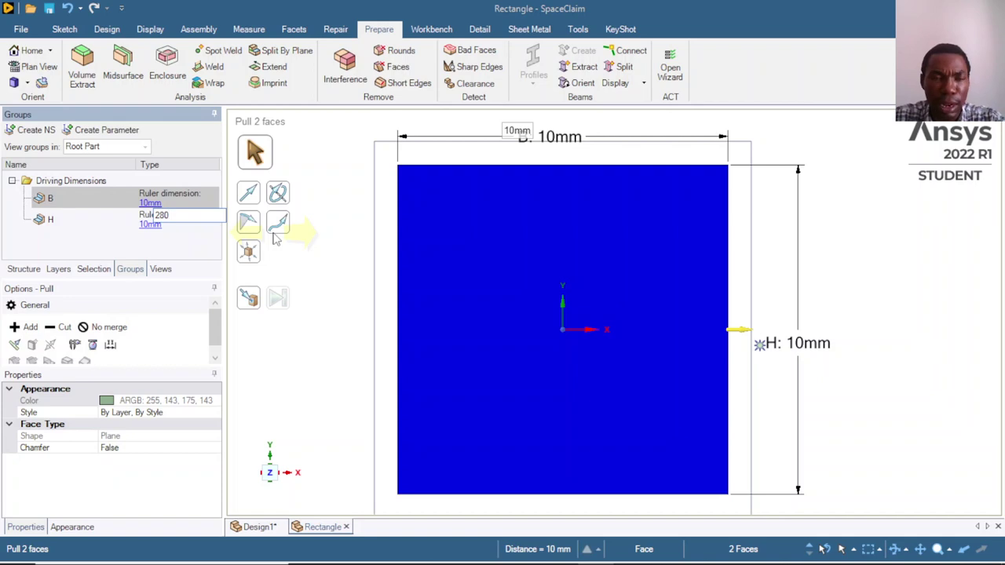
key(Return)
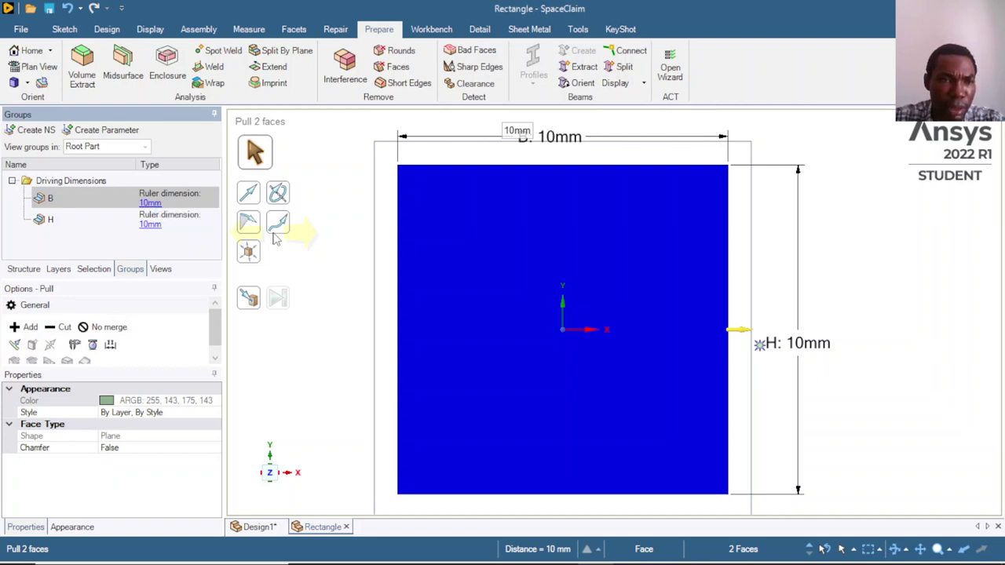
Set the rectangular profile's dimension H to 280 mm and check the resized section.
click(160, 226)
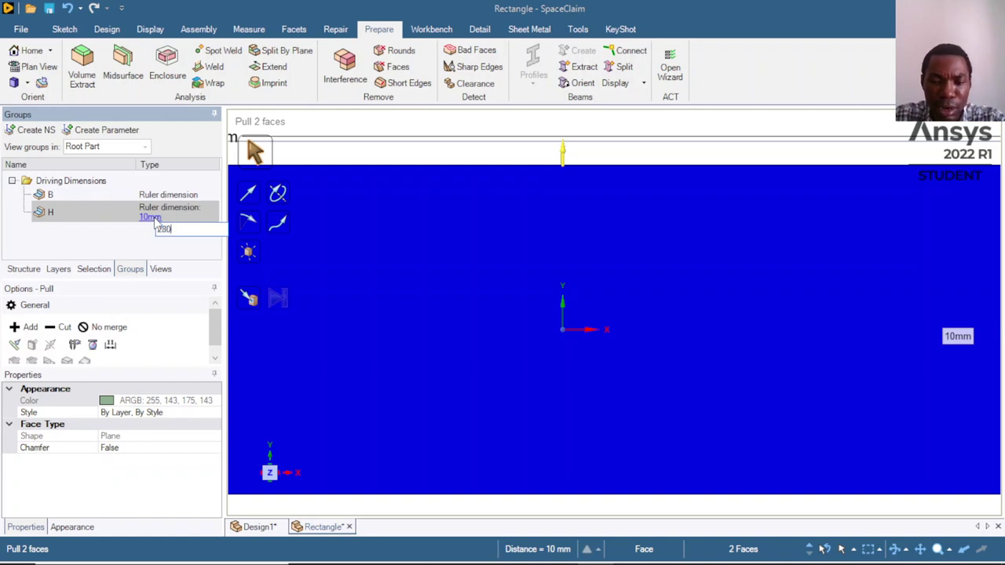
key(Return)
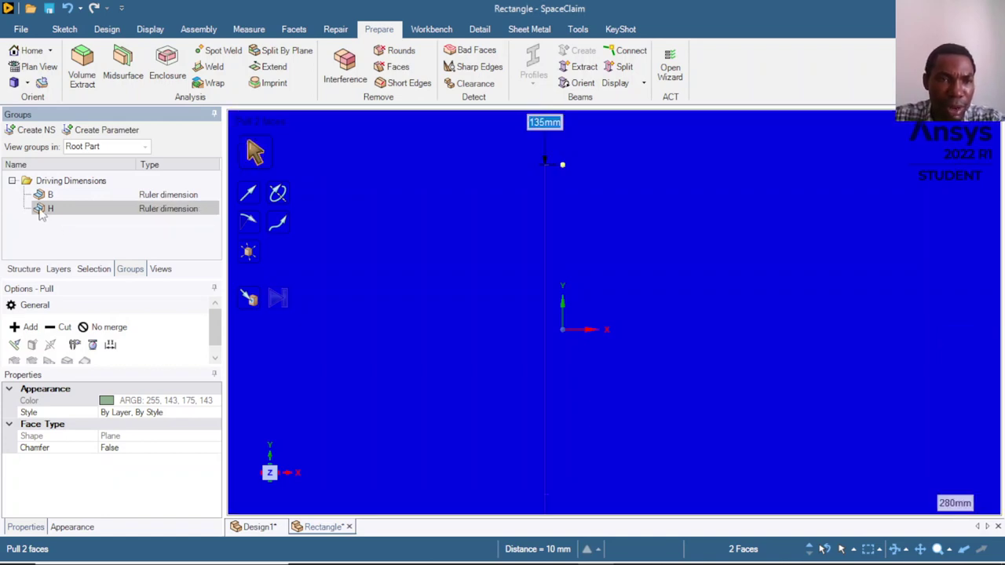
mouse_move(168, 206)
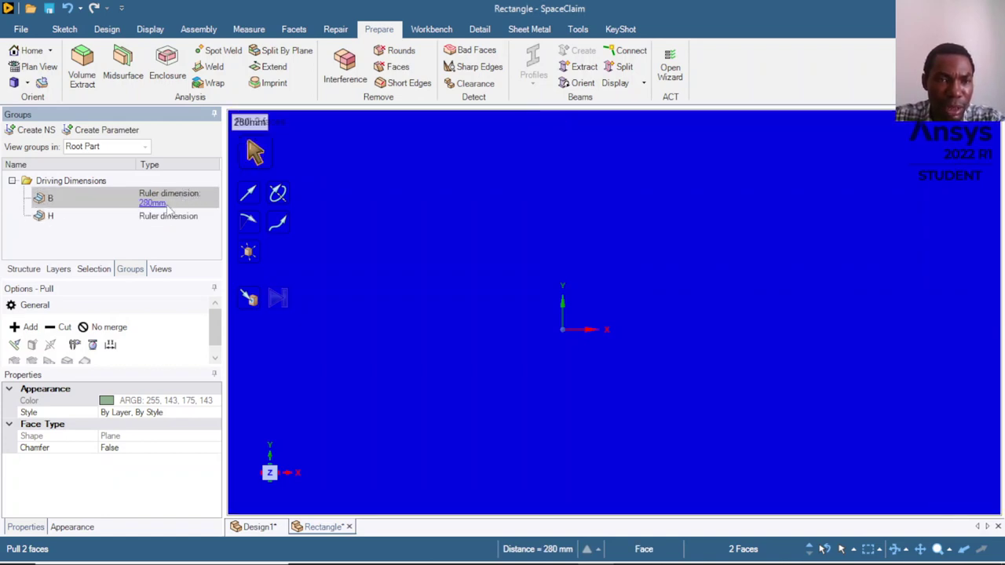
mouse_move(163, 226)
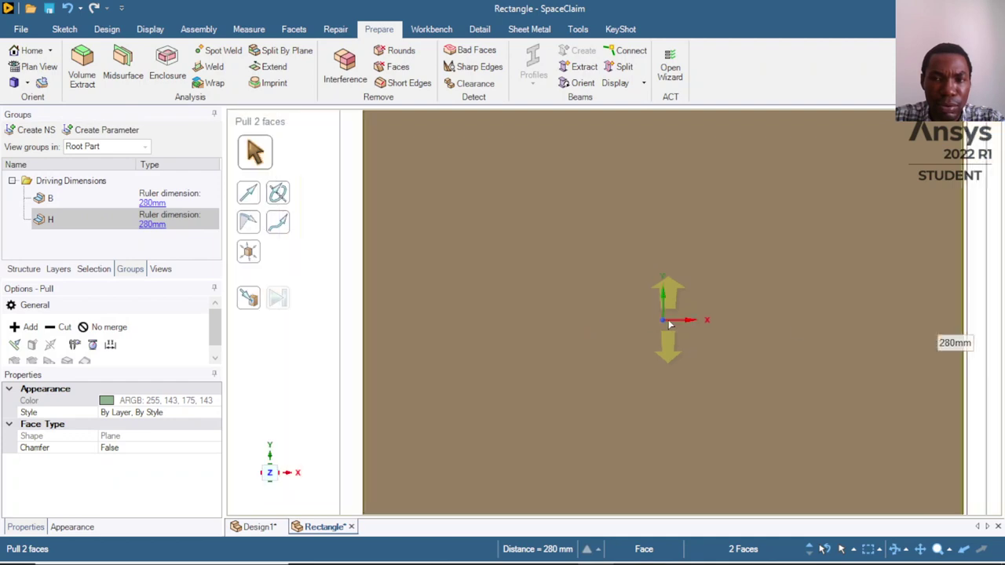
scroll(670, 324, down, 5)
scroll(669, 324, up, 2)
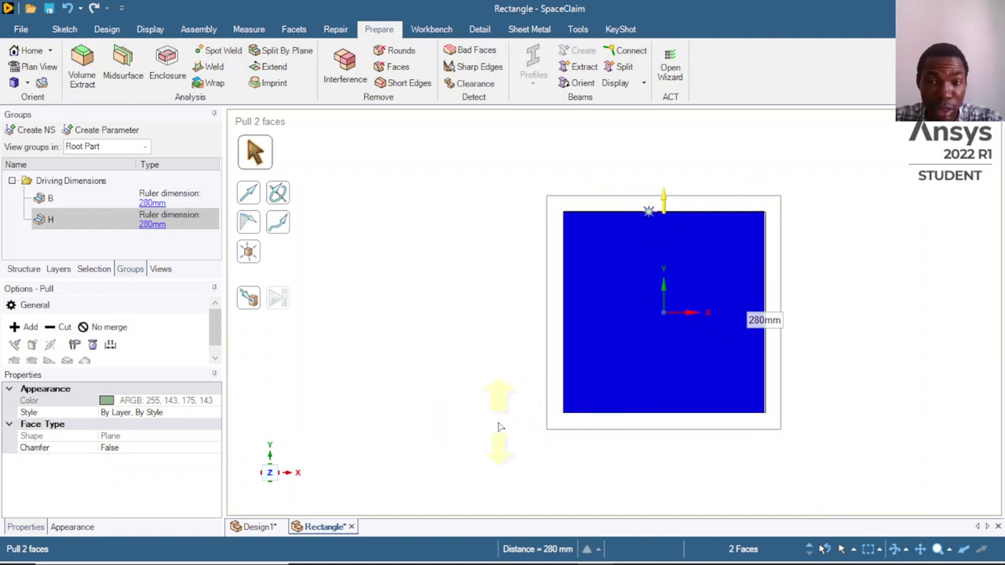
Close the Rectangle profile document, return to Design1 and show the section properties of the Rectangle beam profile.
click(351, 527)
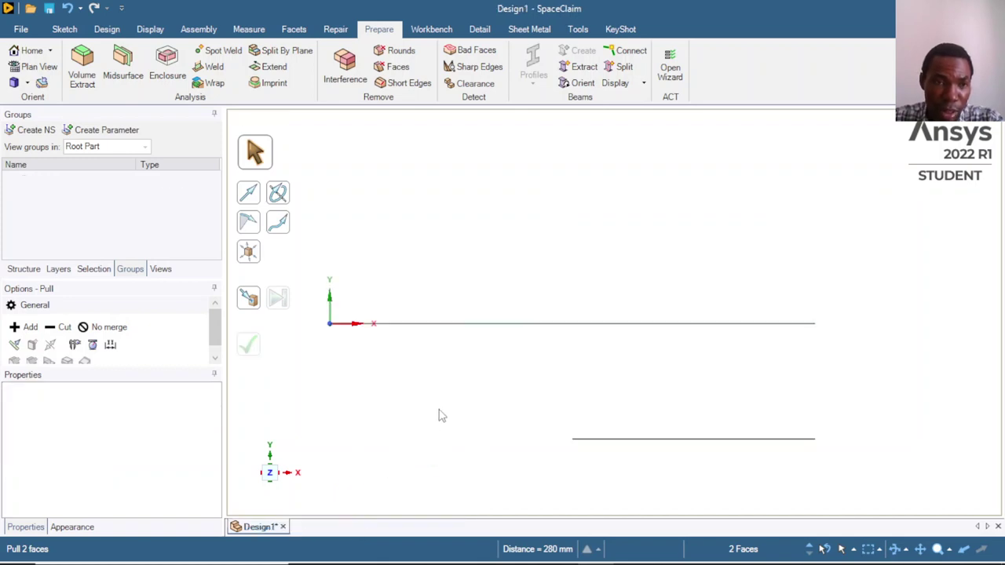
click(24, 269)
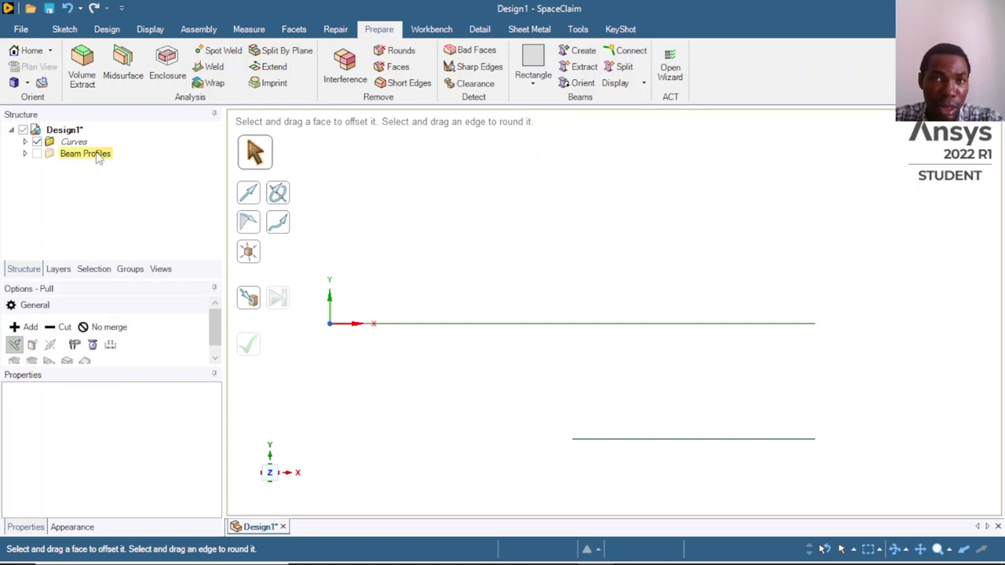
click(24, 153)
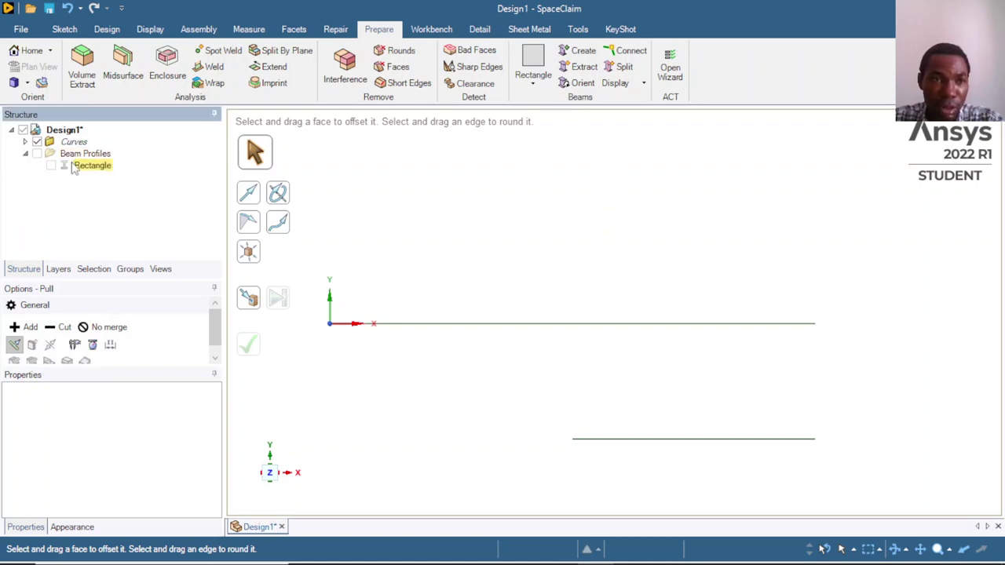
click(92, 164)
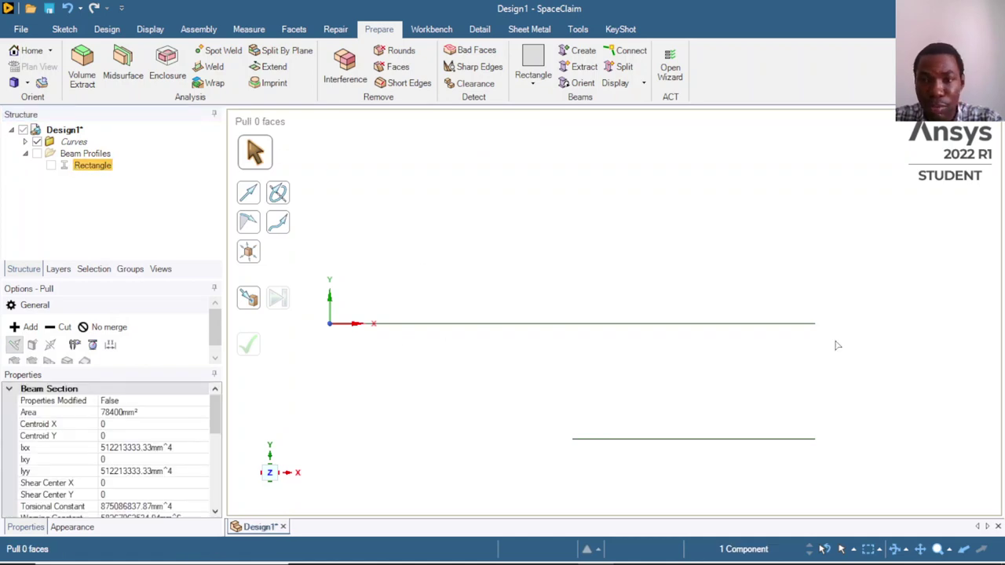
Create beams with the Rectangle profile along the upper full-beam line, segment by segment from the origin, leaving out the last segment.
click(533, 77)
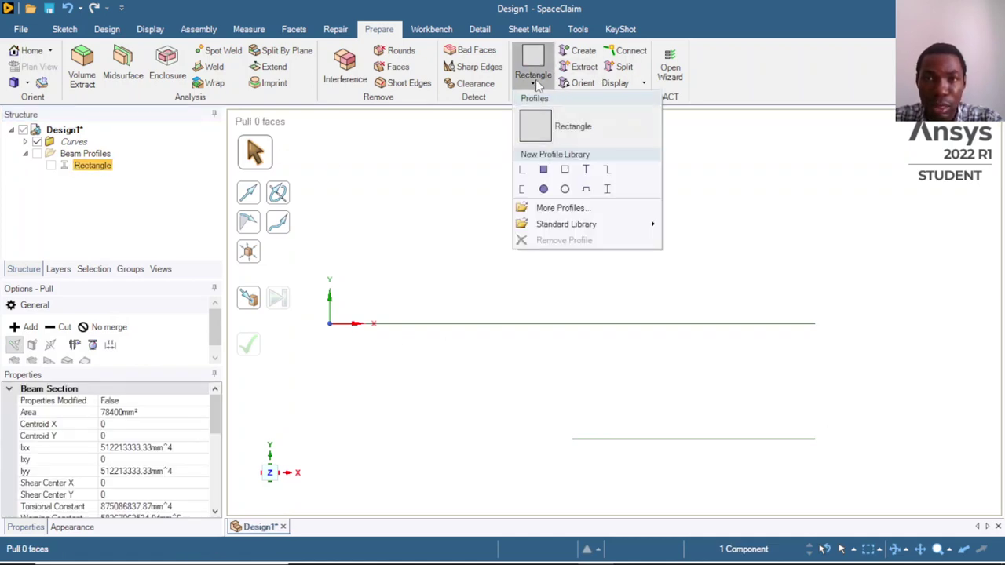
click(671, 12)
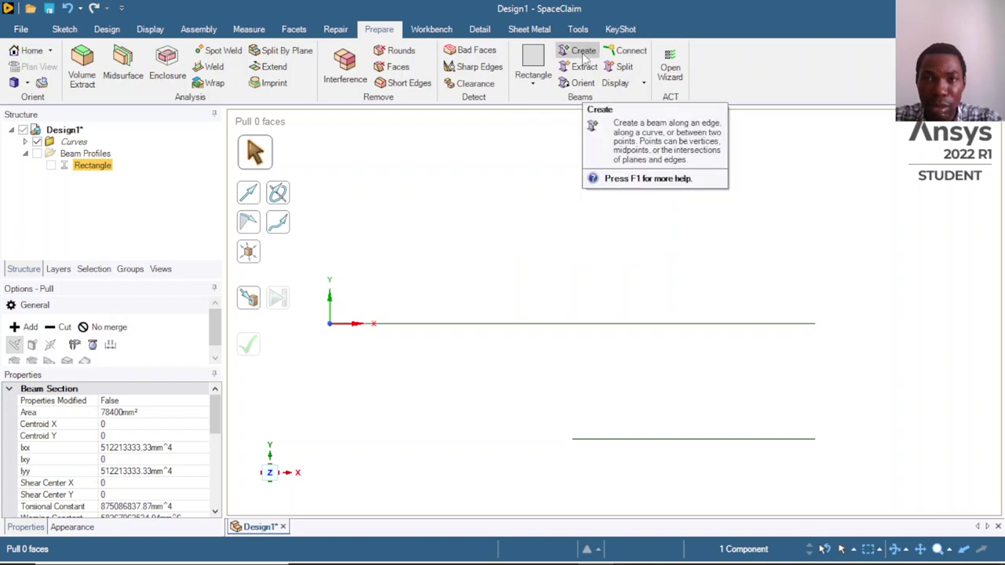
click(533, 72)
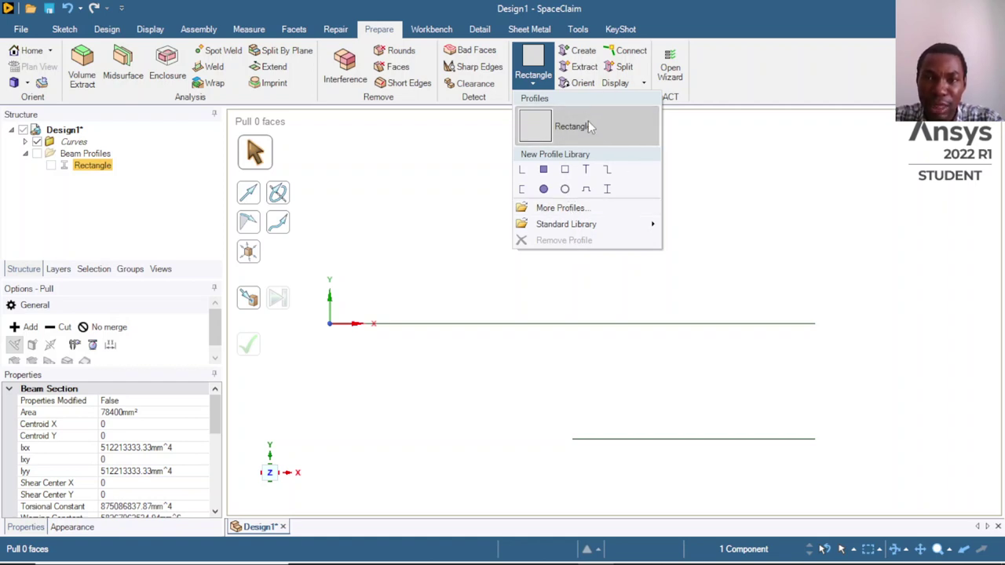
click(583, 55)
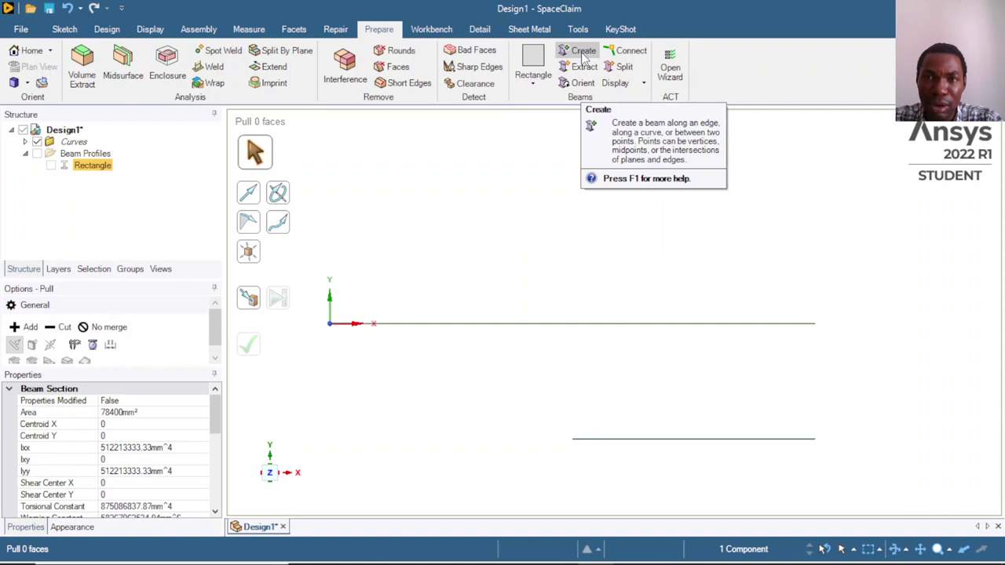
click(582, 54)
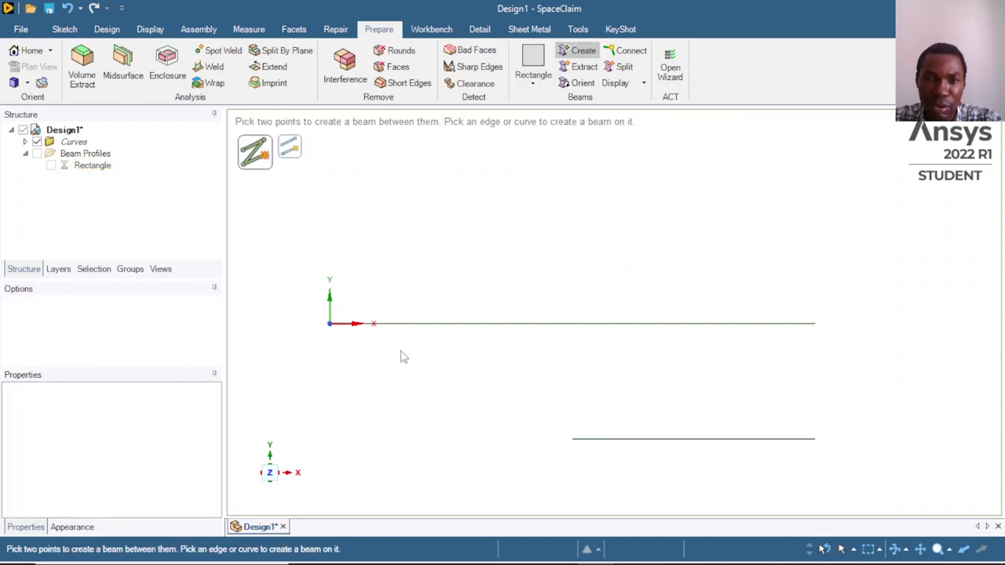
scroll(386, 333, down, 1)
scroll(389, 330, up, 3)
click(377, 330)
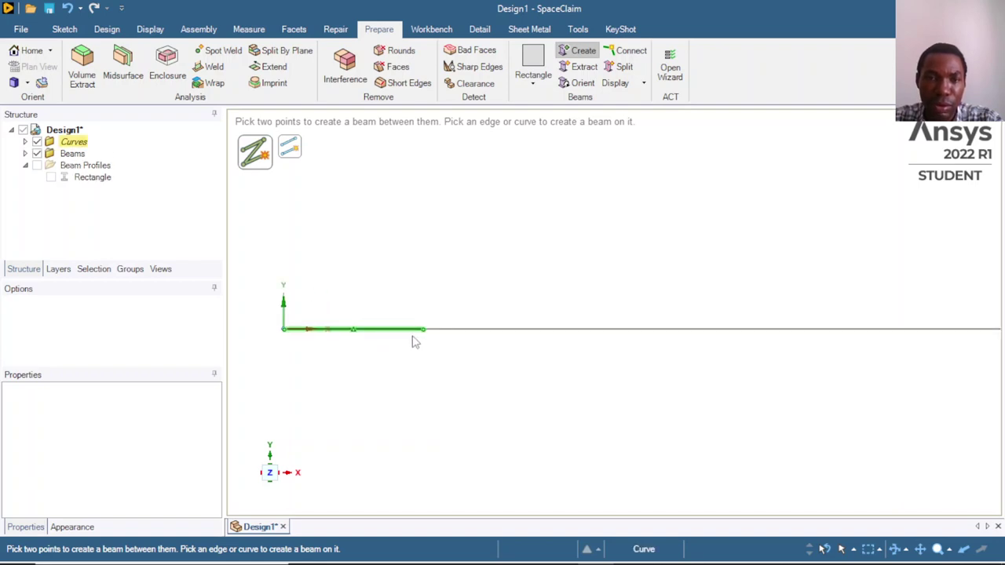
click(475, 331)
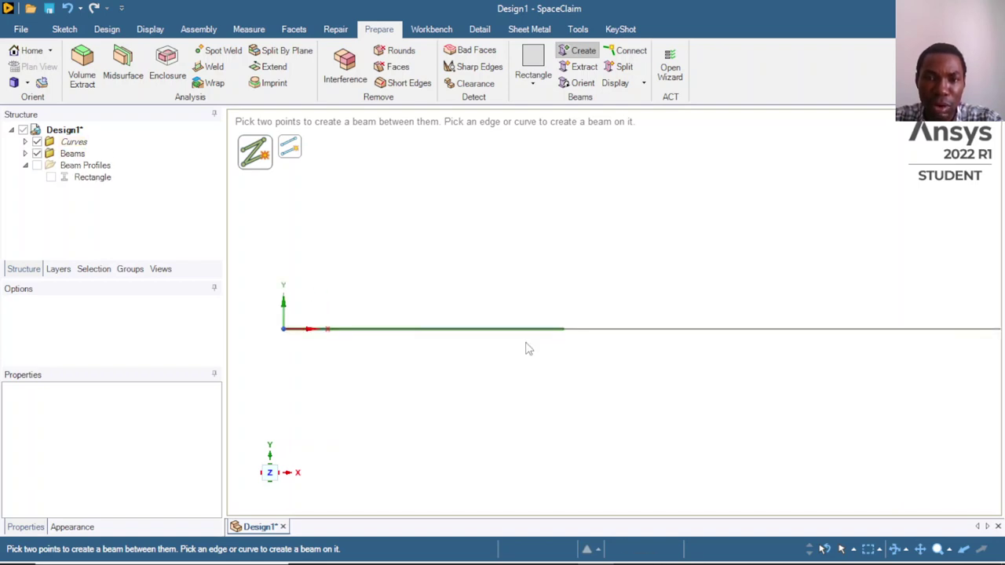
click(618, 330)
scroll(552, 329, down, 3)
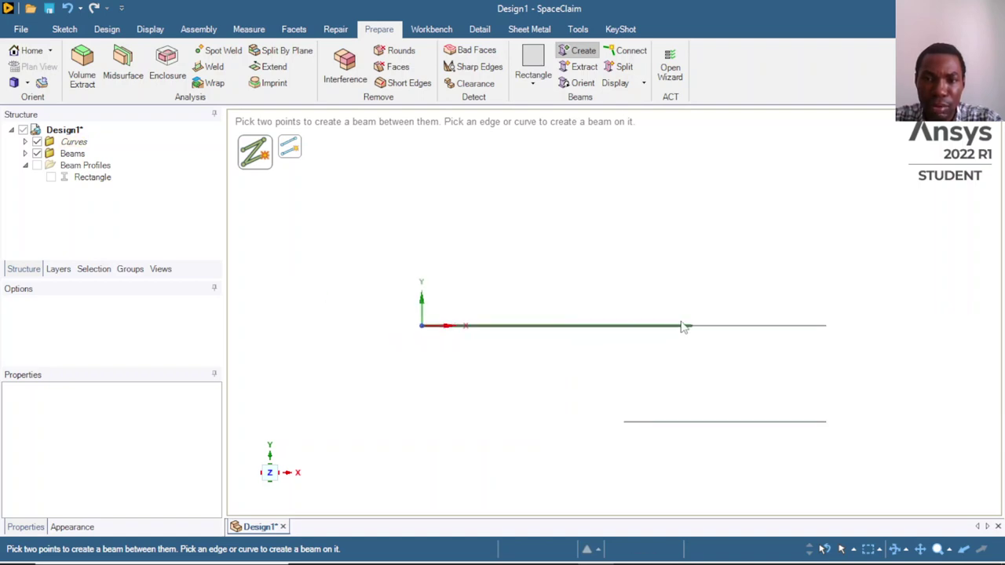
click(792, 328)
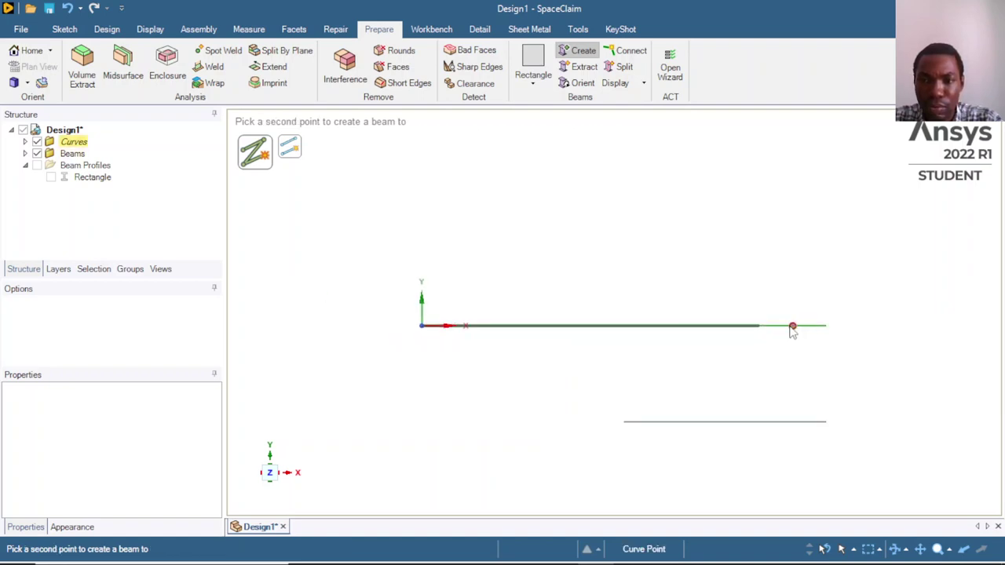
key(Escape)
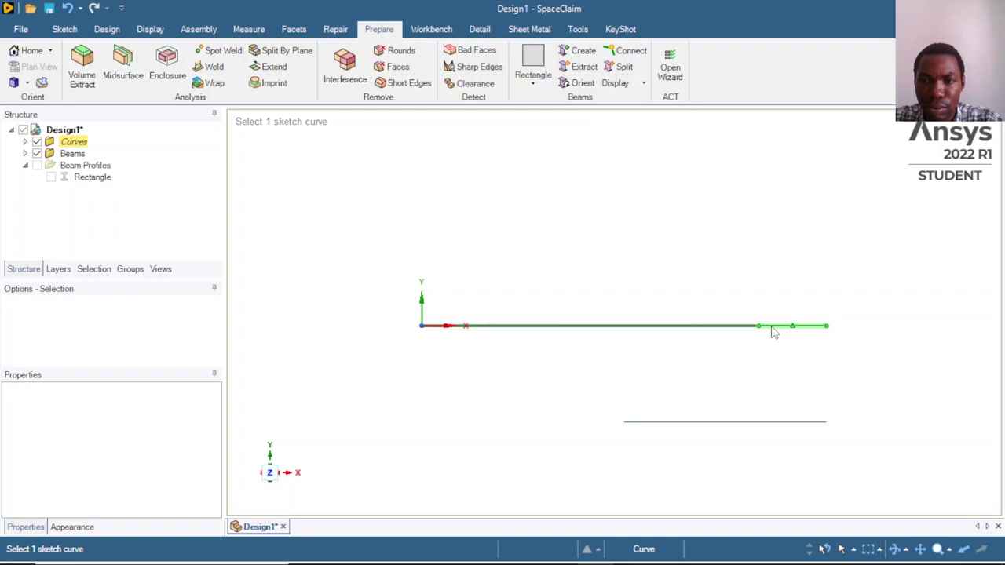
key(Escape)
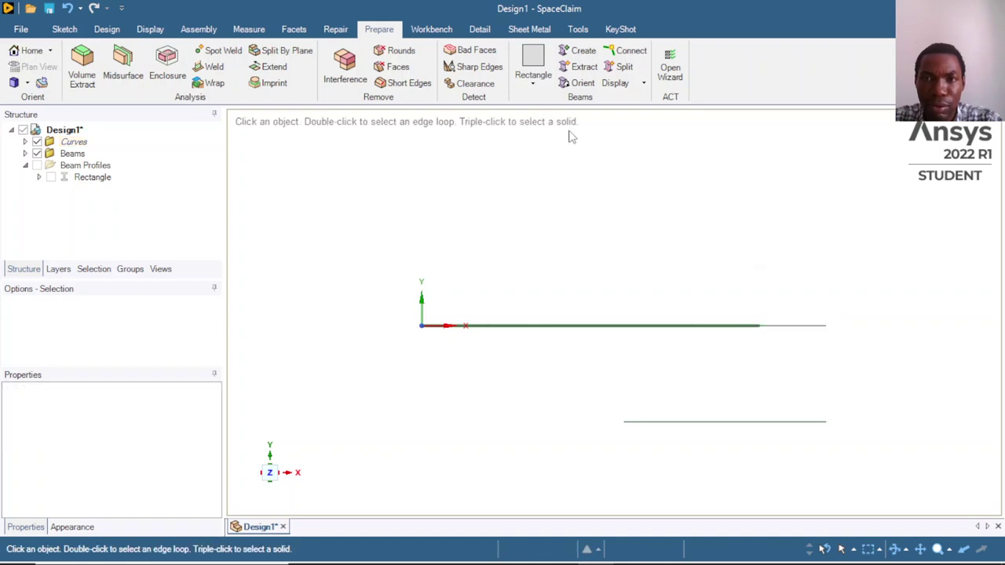
Create Rectangle-profile beams on the upper line's last segment and on all three segments of the lower half-model line.
click(579, 52)
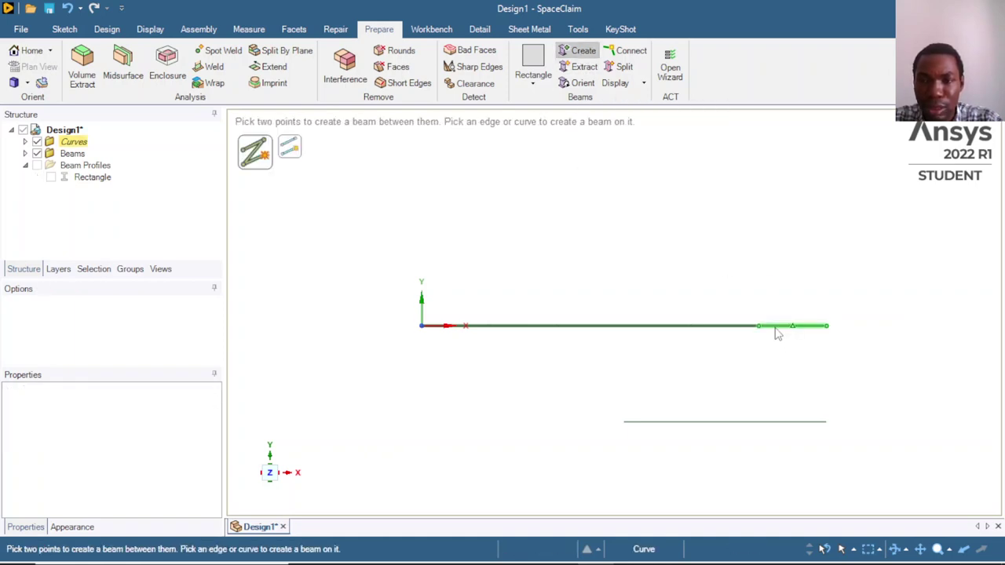
click(648, 423)
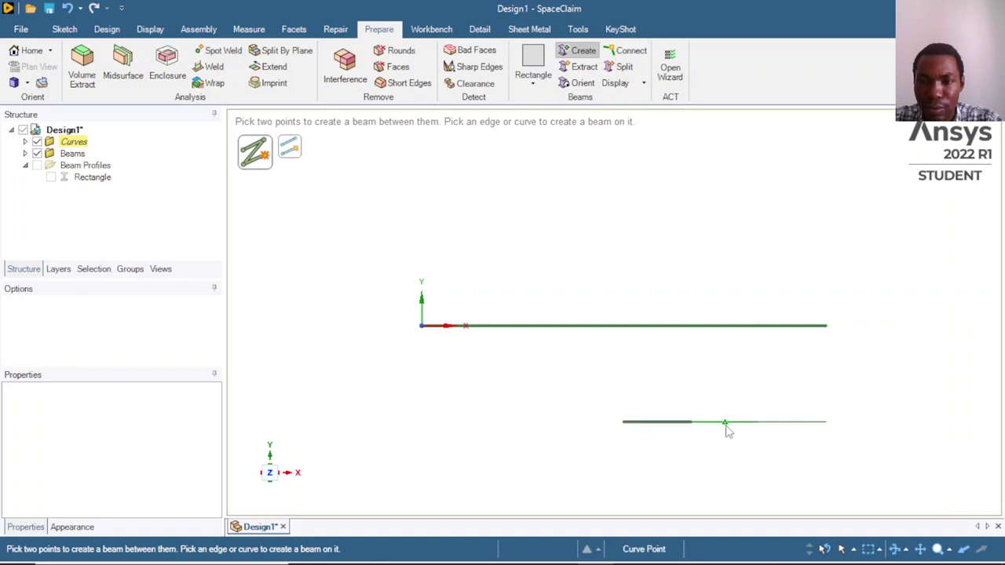
click(718, 422)
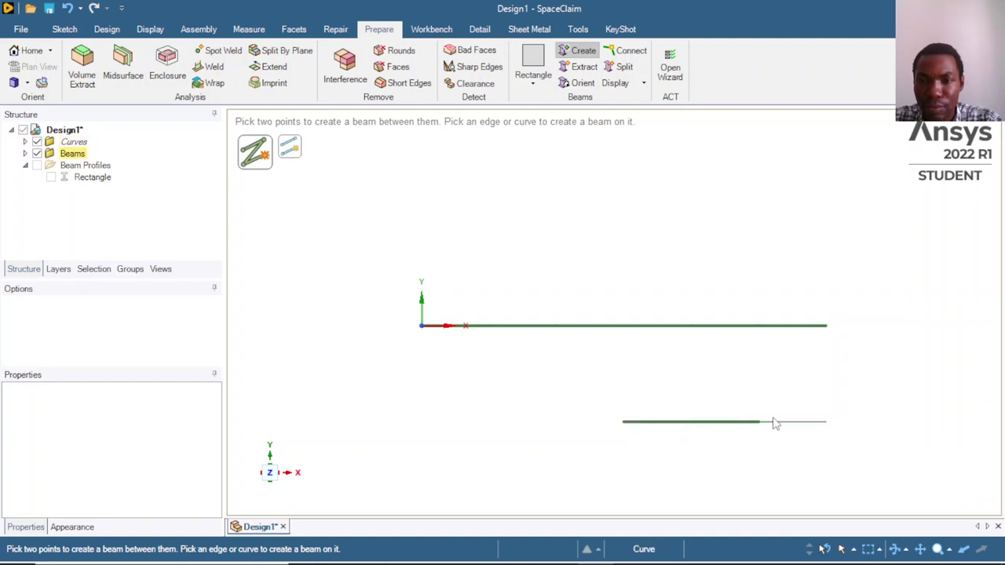
click(774, 423)
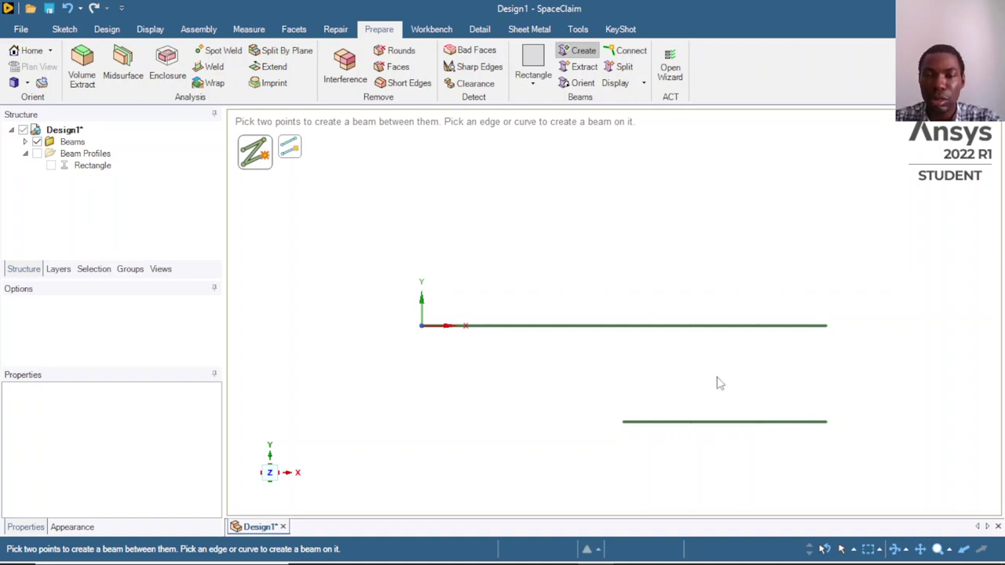
key(Escape)
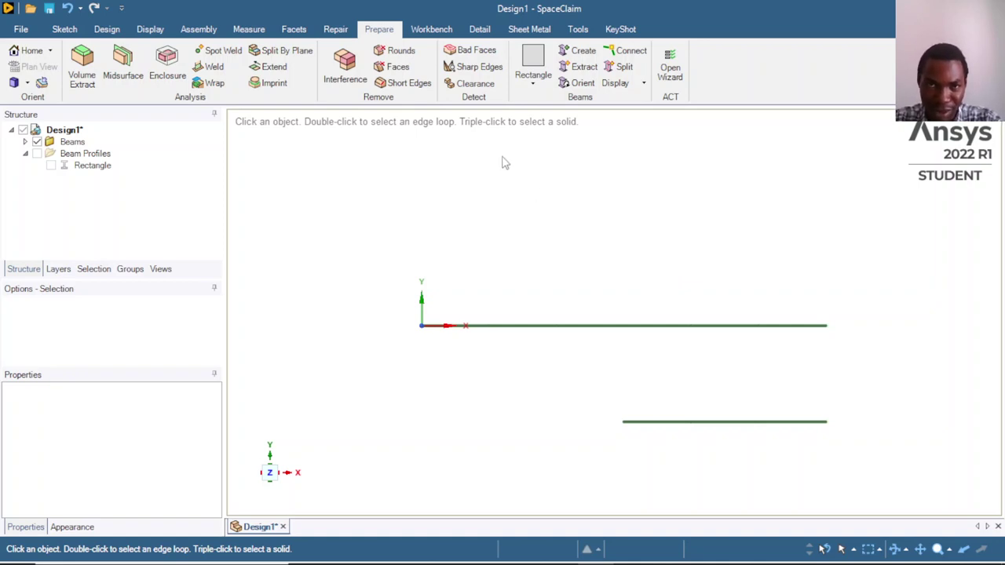
Share the coincident topology at the beam joints of both the full and half models.
click(442, 32)
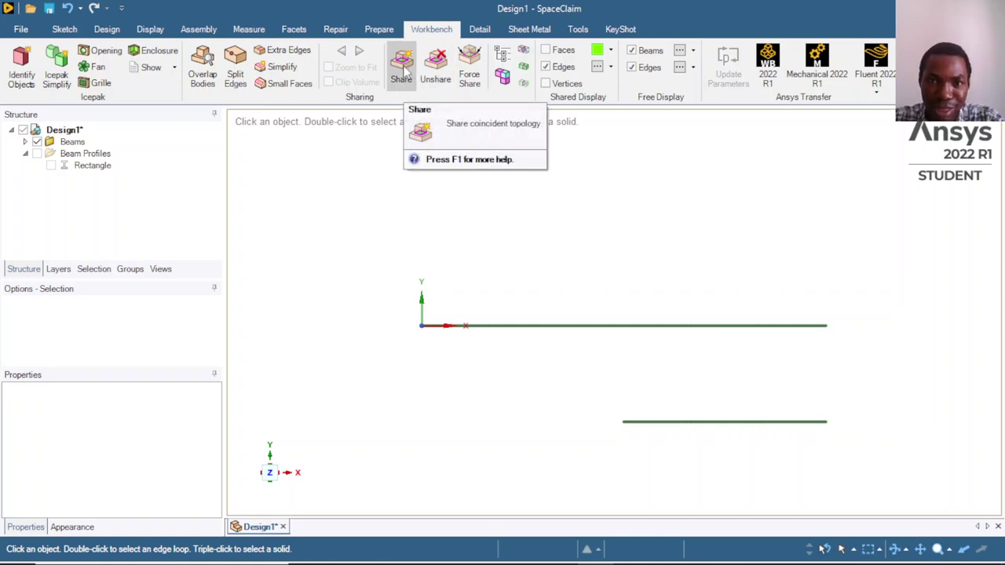
click(404, 70)
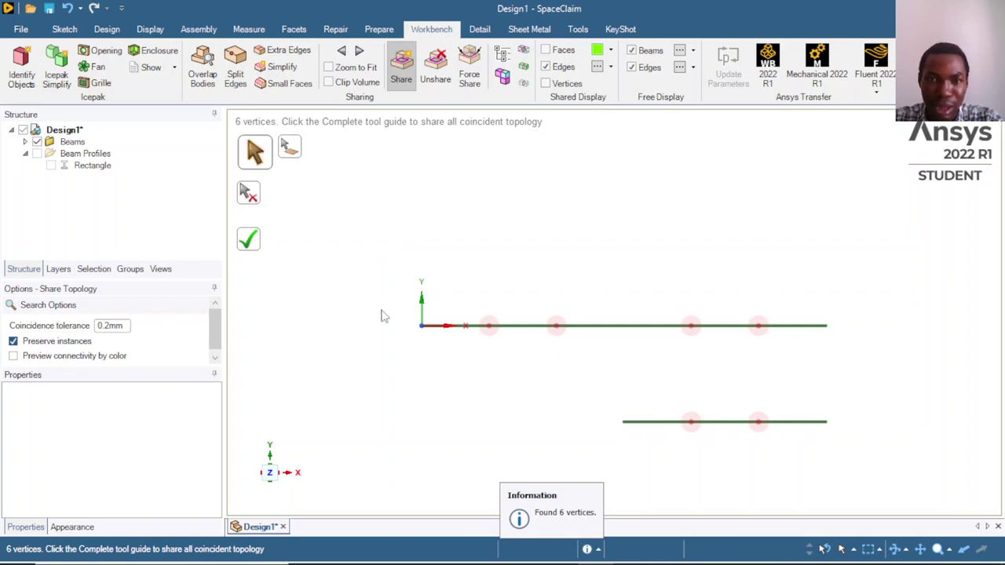
click(254, 247)
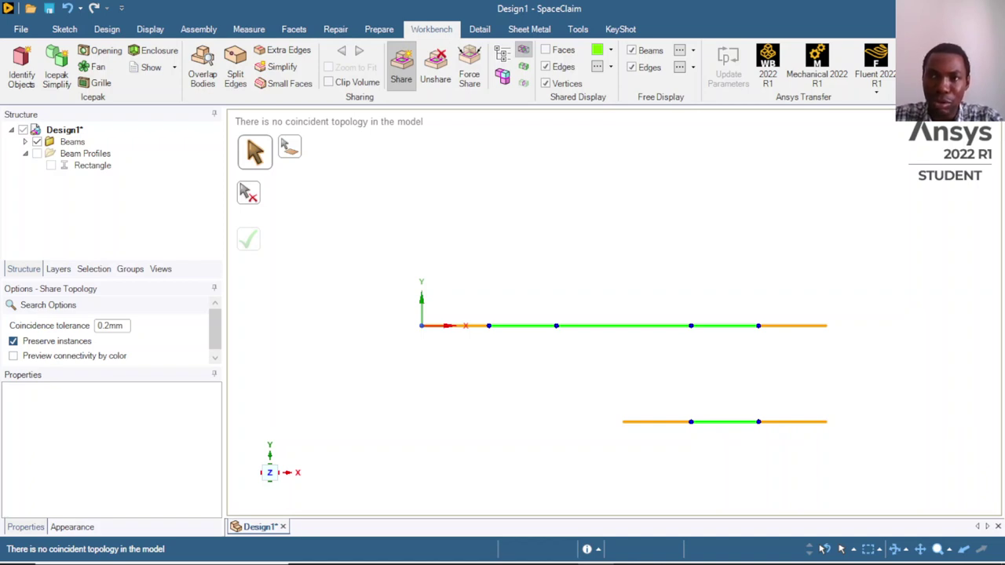
Close the design and save it as a SpaceClaim file named Symmetry in the Stress Analysis in Solid Mechanics Ansys folder.
key(alt+F4)
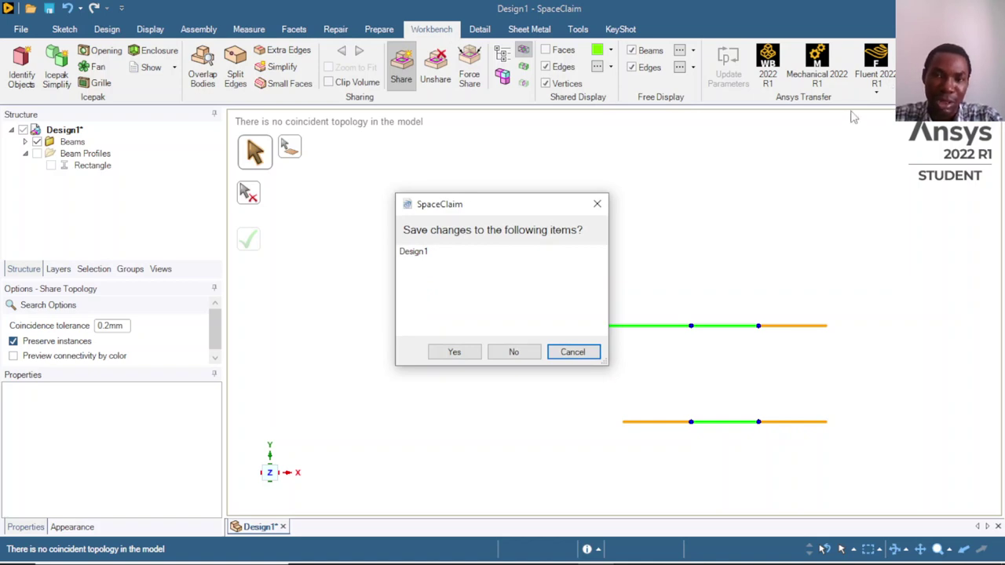
click(452, 354)
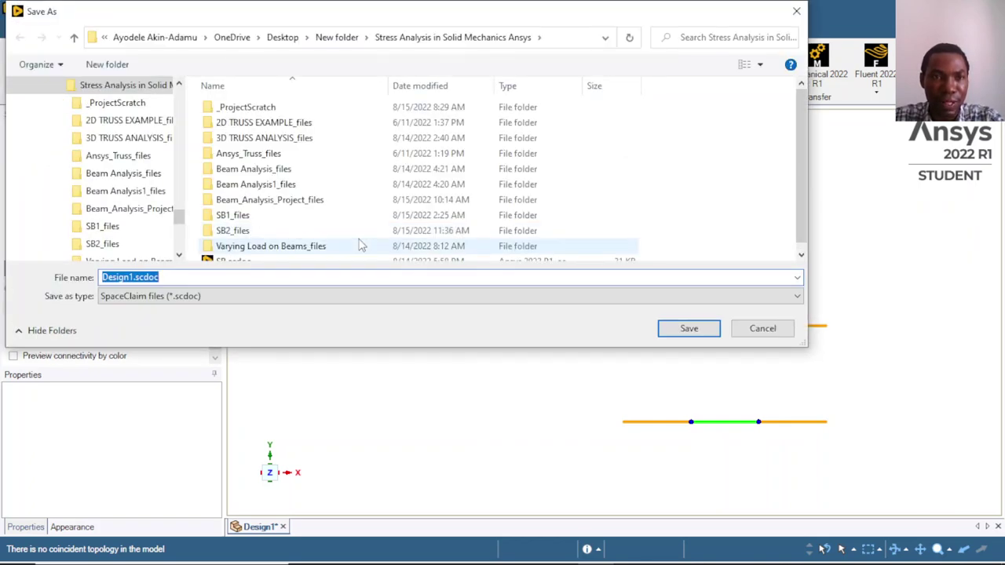
scroll(361, 246, down, 1)
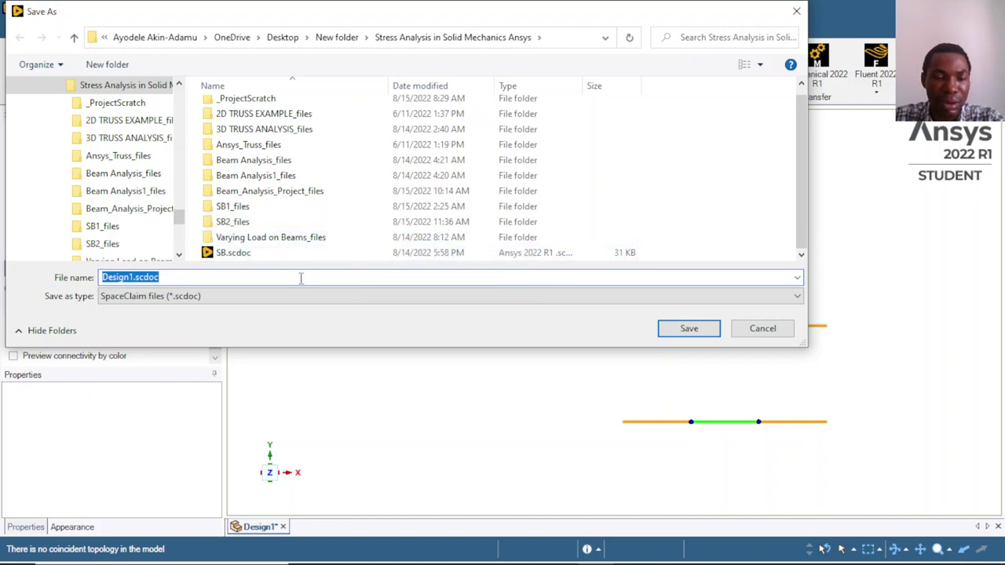
text(S)
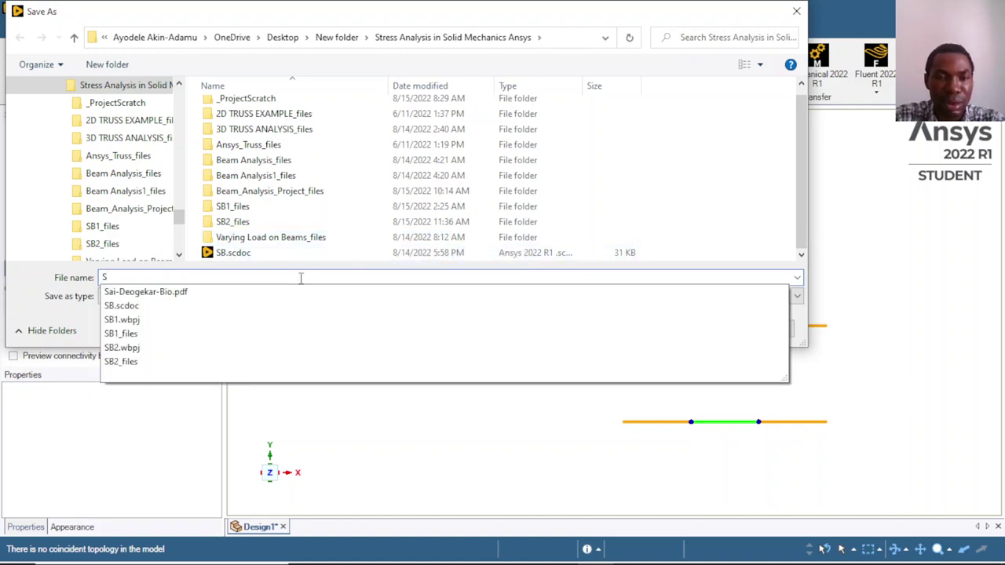
text(ymmetry)
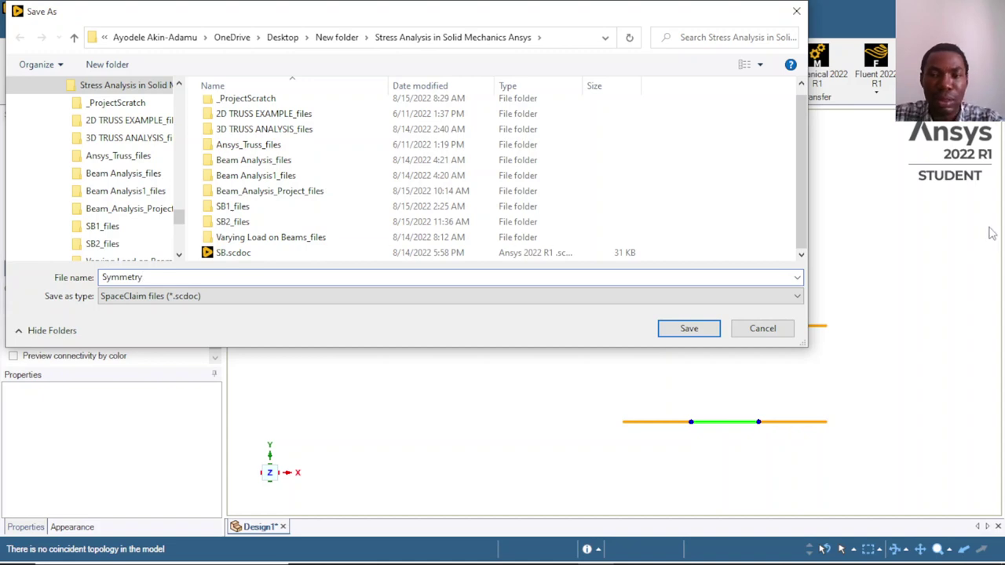
click(691, 329)
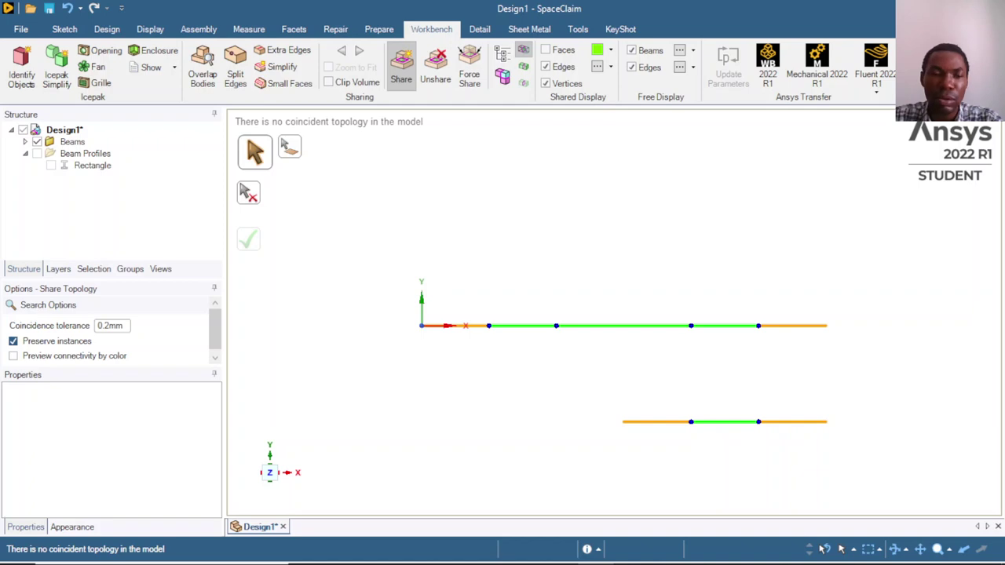
Switch to the Workbench project and select the Geometry cell of the Beam Symmetry Problem system.
key(alt+Tab)
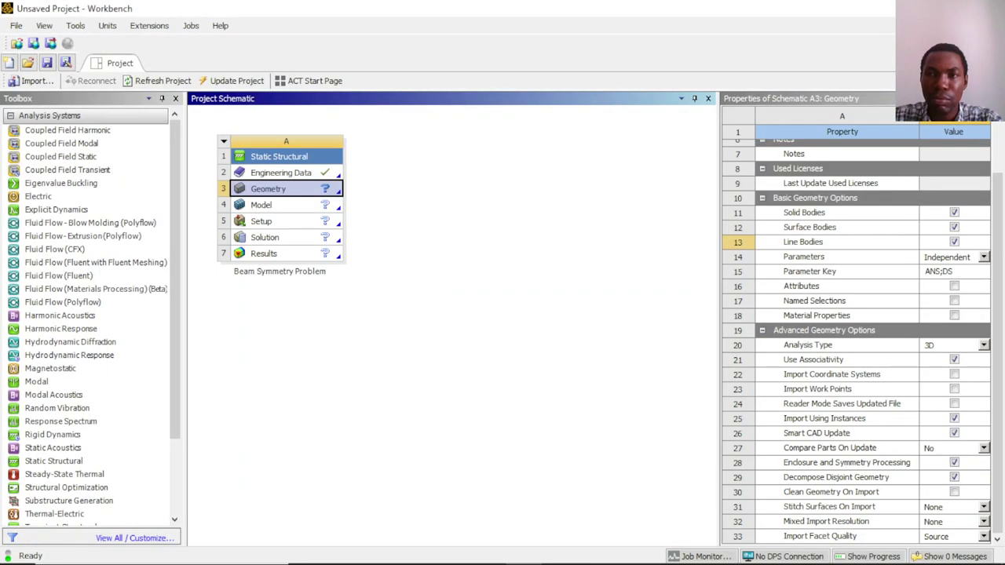
click(285, 207)
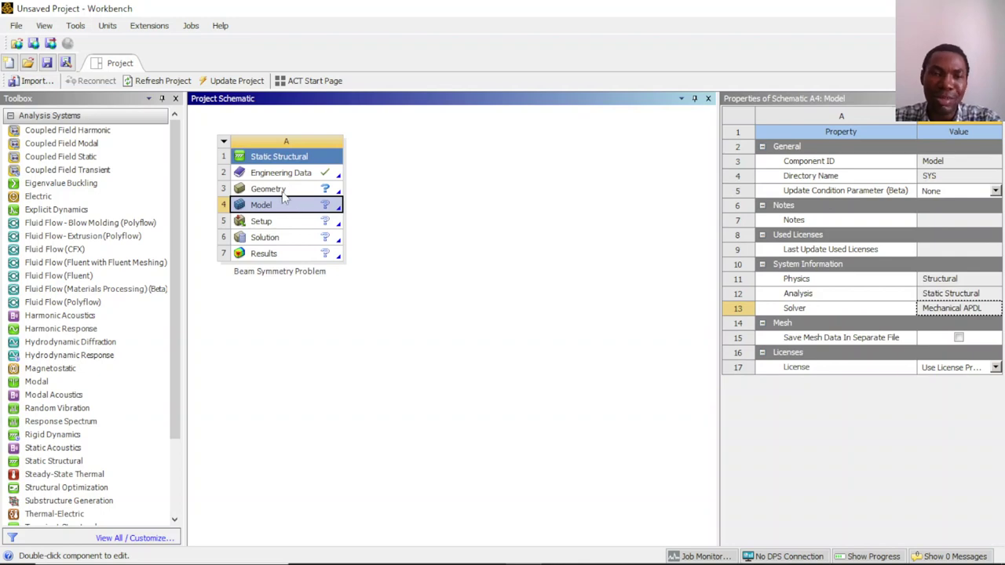
click(288, 192)
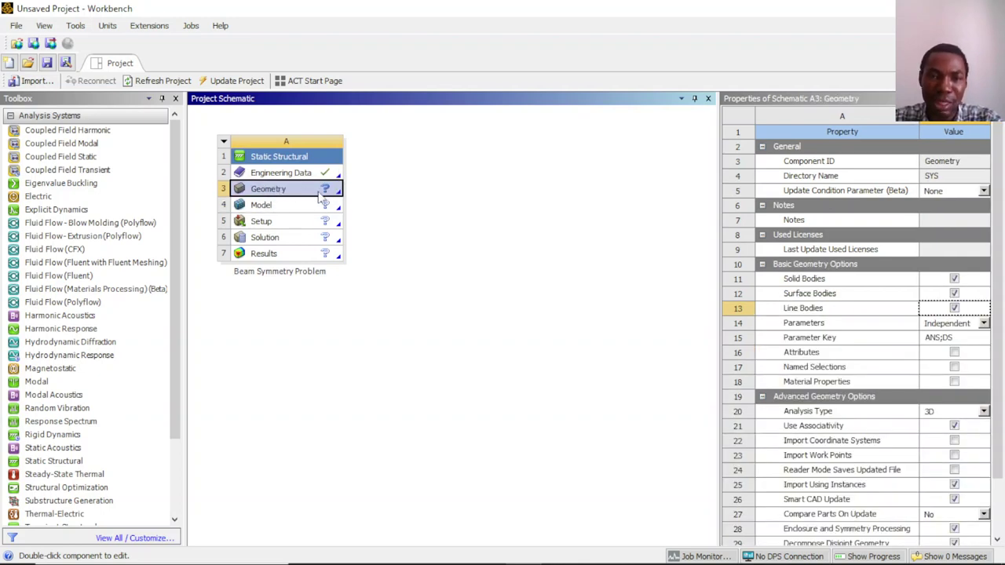
click(322, 204)
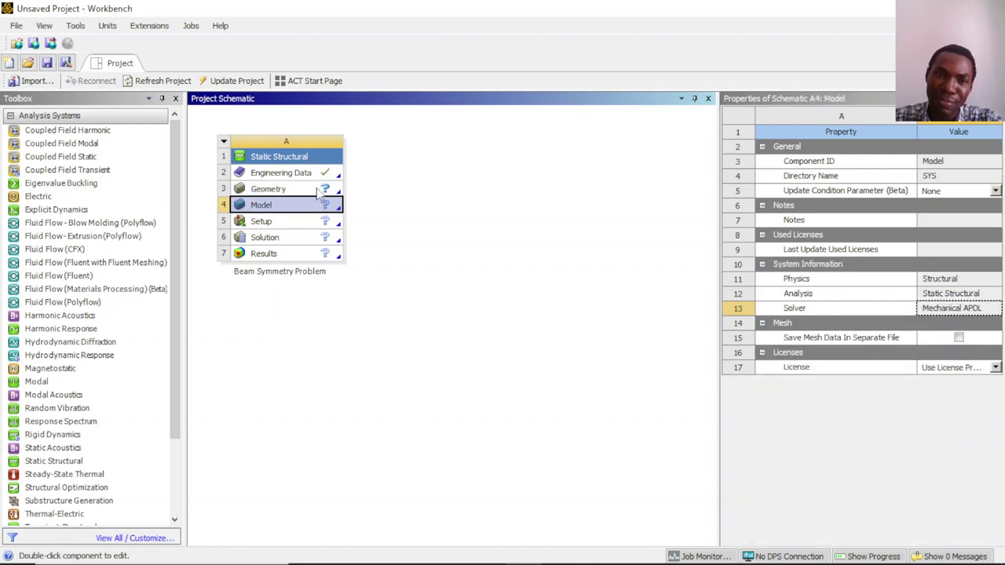
click(320, 193)
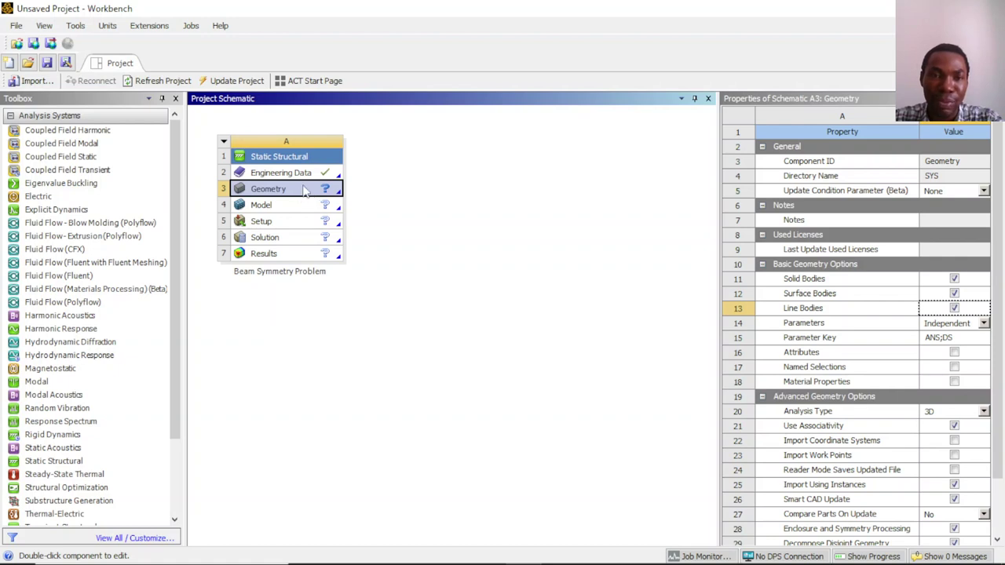
Import Symmetry.scdoc from the Stress Analysis in Solid Mechanics Ansys folder as the static structural system's geometry.
right_click(306, 193)
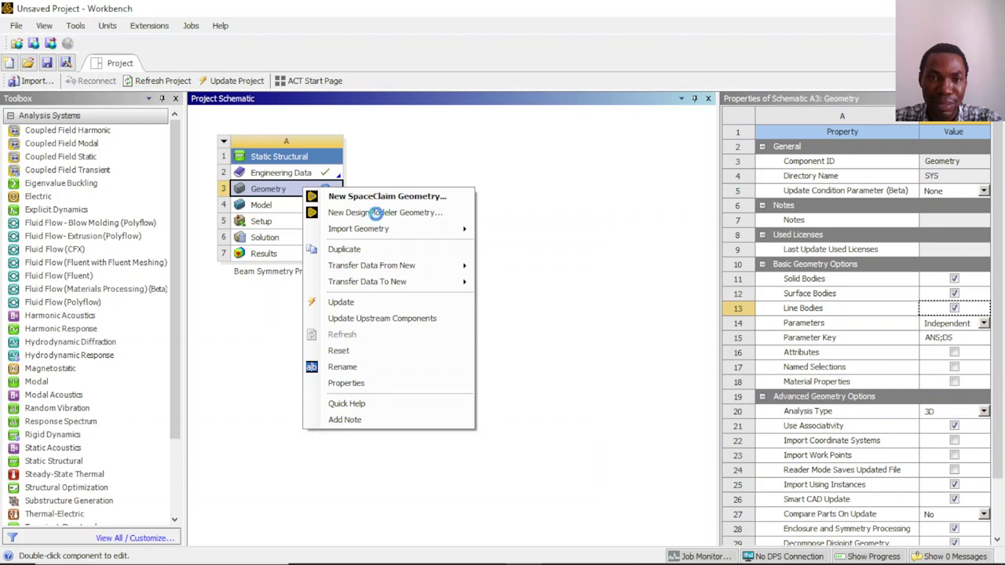
mouse_move(414, 238)
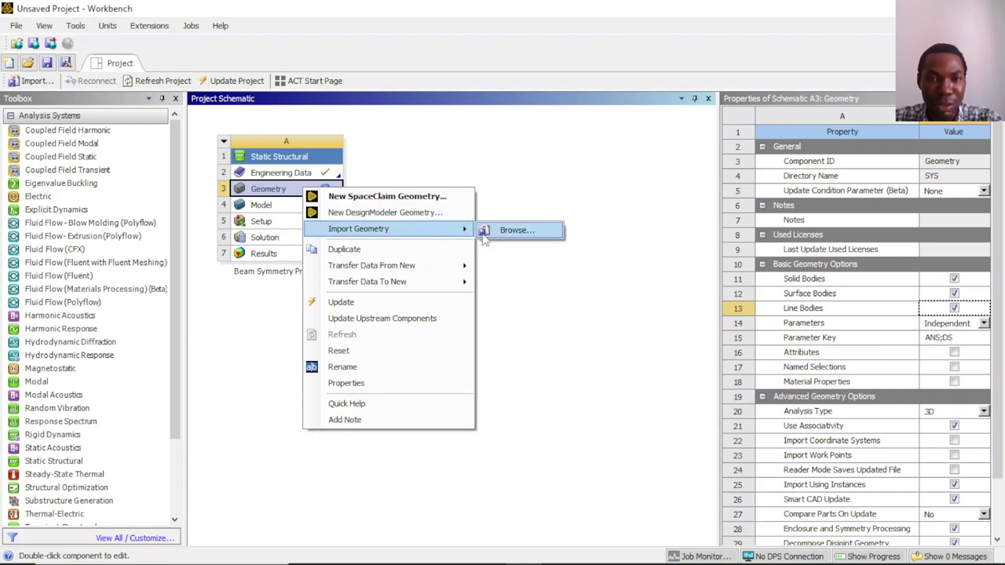
click(528, 233)
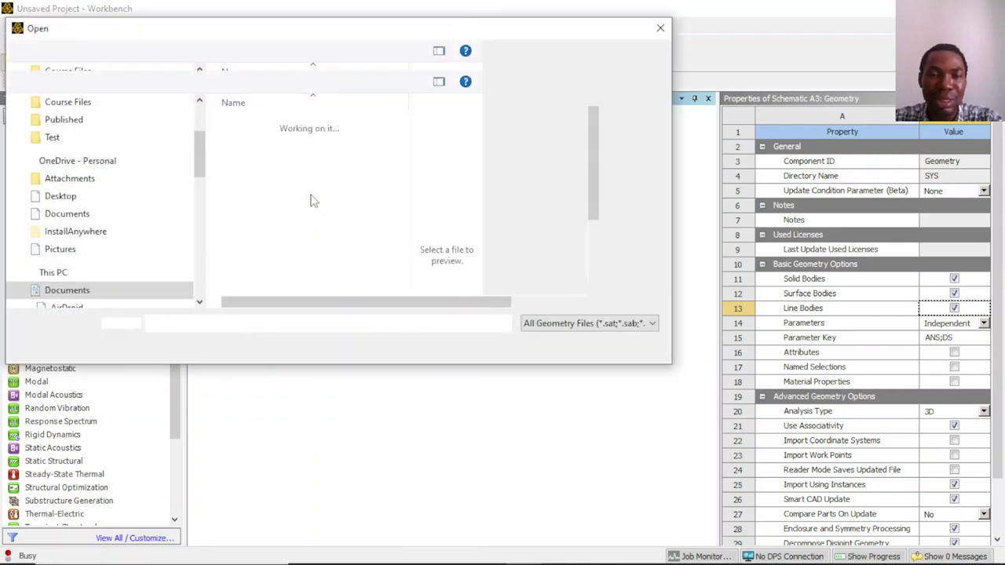
scroll(326, 205, down, 2)
scroll(325, 205, up, 2)
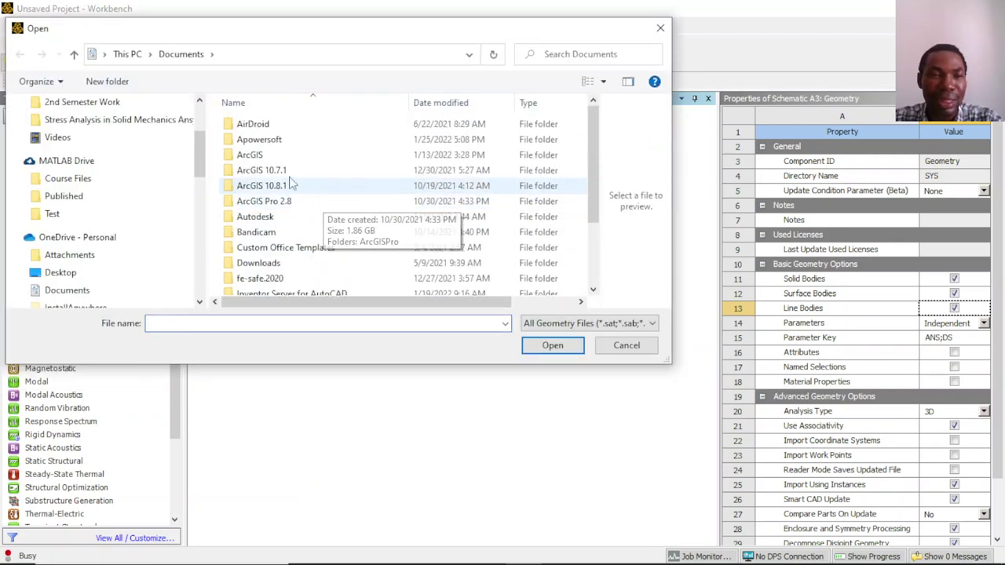
scroll(167, 162, up, 2)
scroll(168, 163, up, 1)
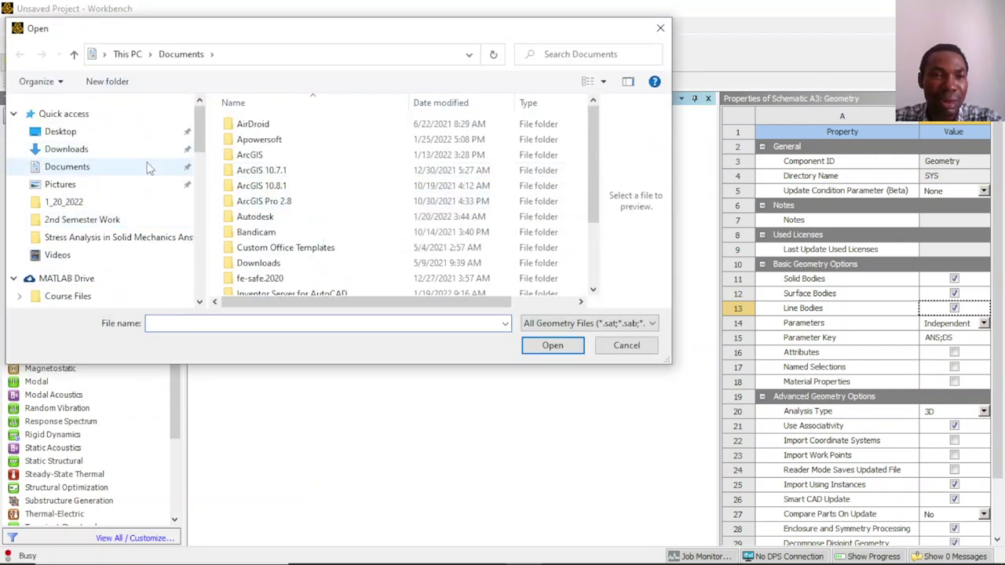
click(154, 133)
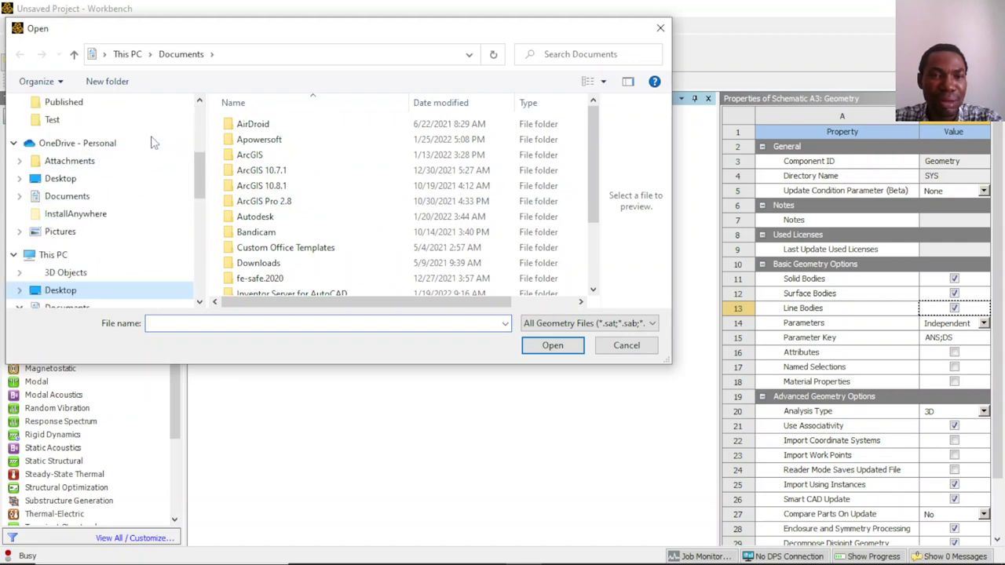
double_click(440, 149)
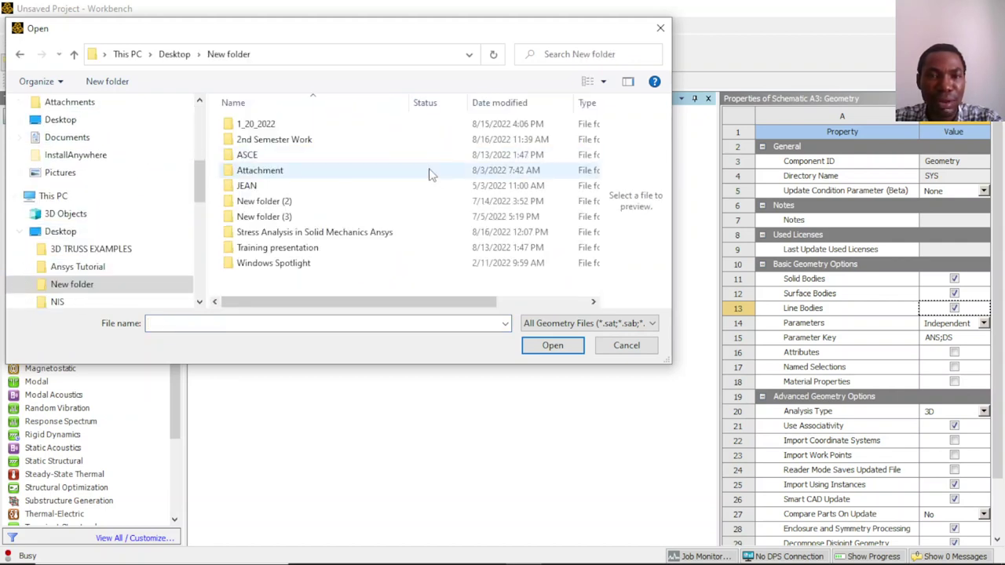
double_click(409, 230)
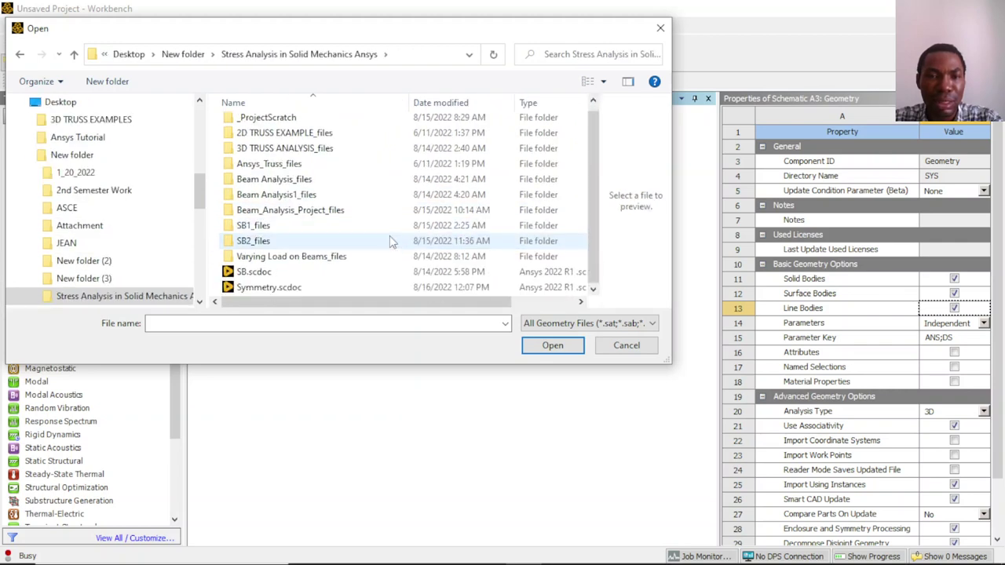
click(307, 288)
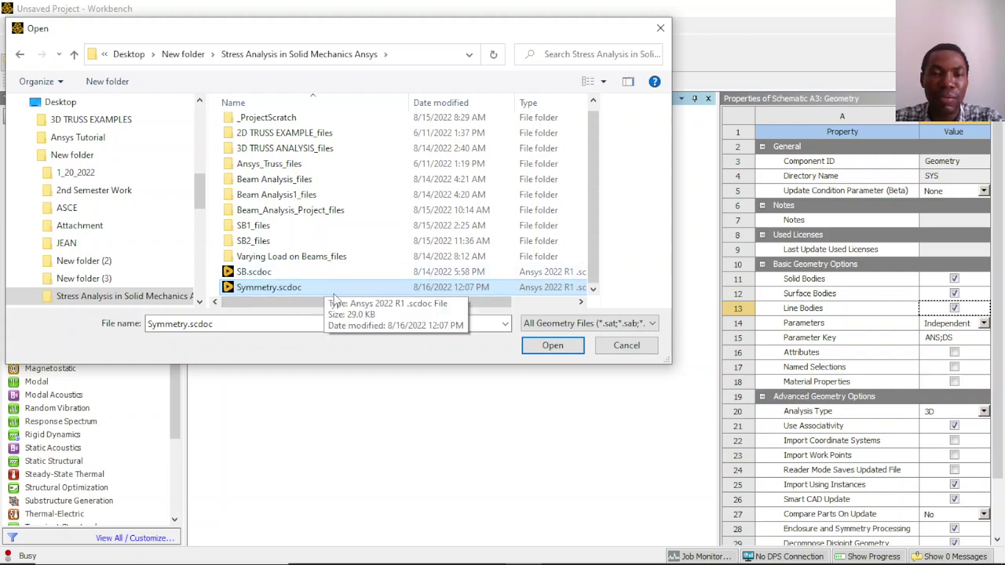
click(562, 349)
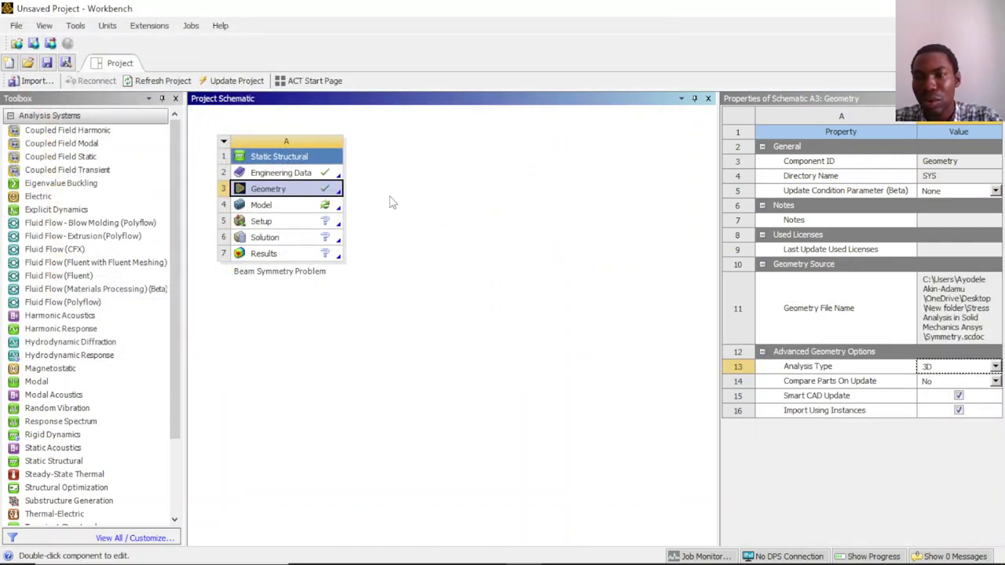
Open the system's model in Mechanical and show the beams facing the XY plane in a widened graphics area.
click(314, 209)
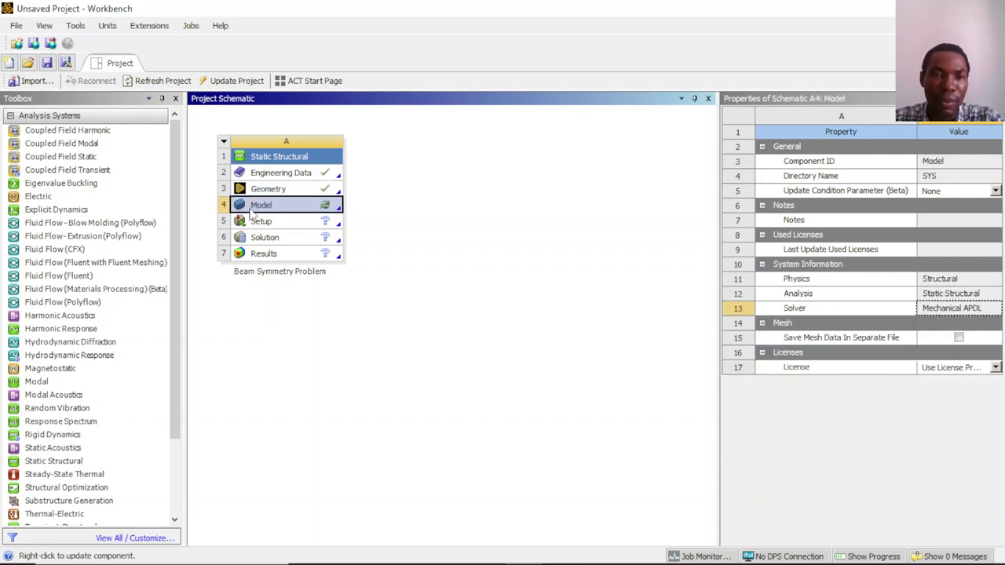
double_click(310, 208)
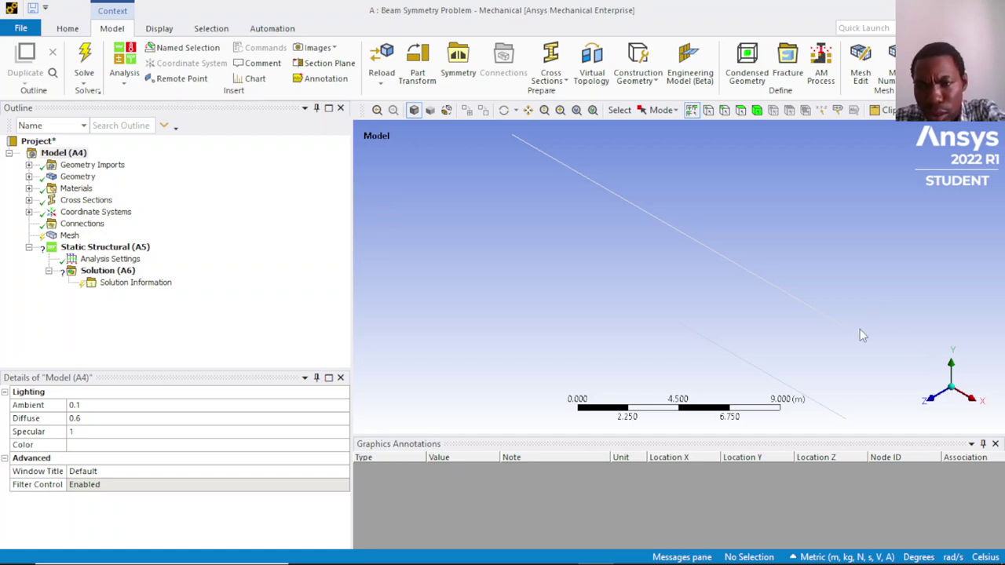
scroll(860, 335, down, 2)
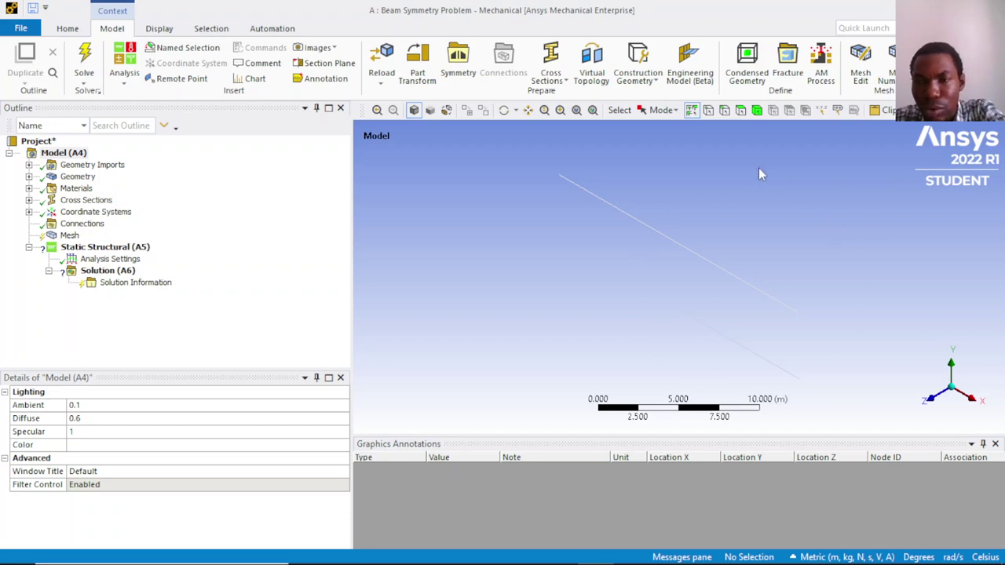
click(933, 402)
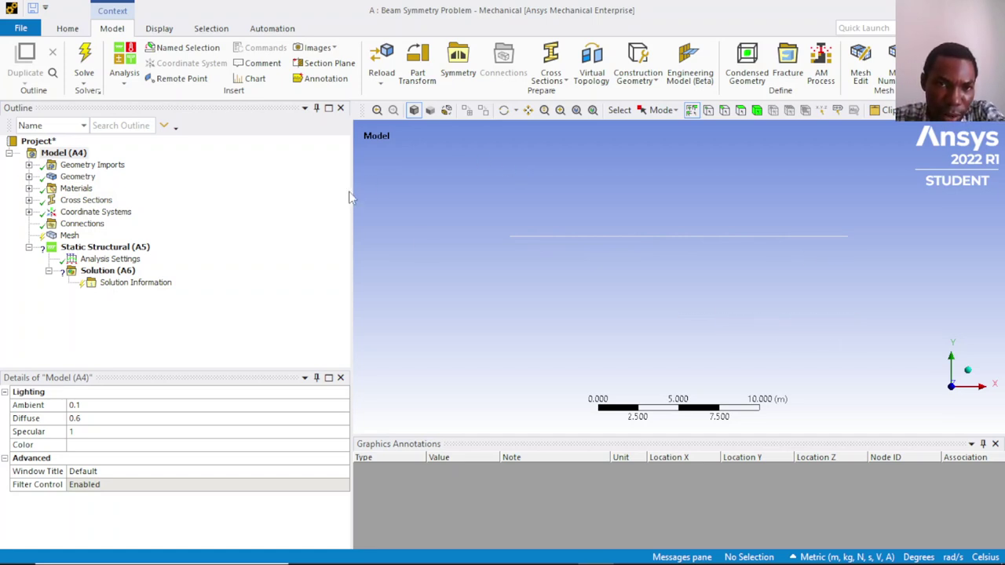
drag(351, 196, 199, 202)
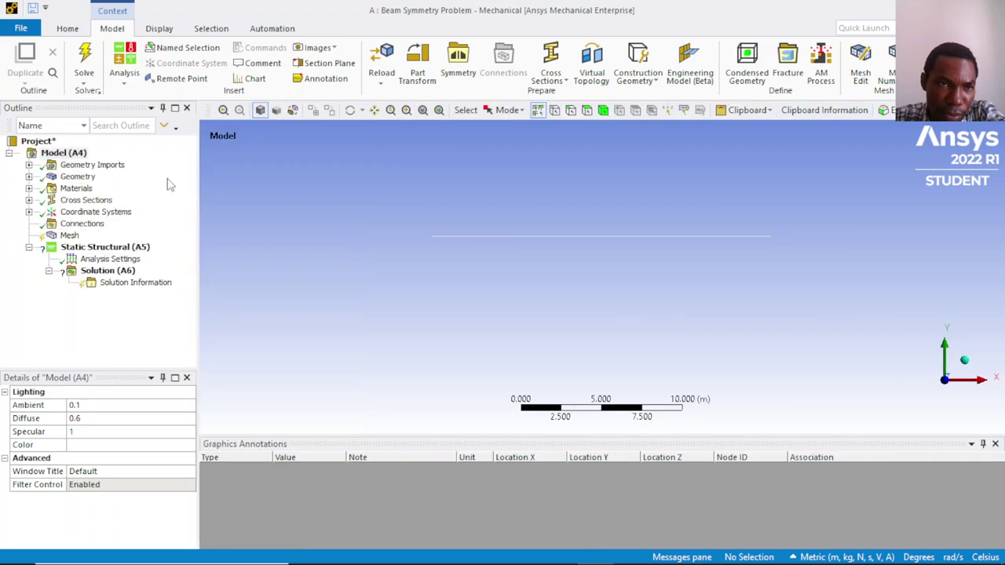
Look through the project, geometry imports, geometry, materials and cross sections entries of the model tree.
click(90, 165)
click(85, 177)
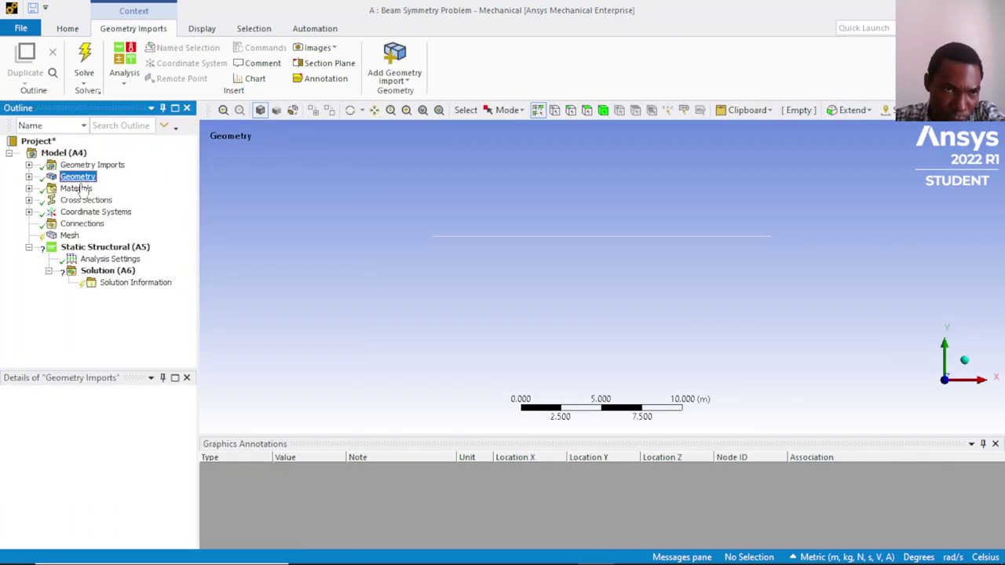
click(52, 143)
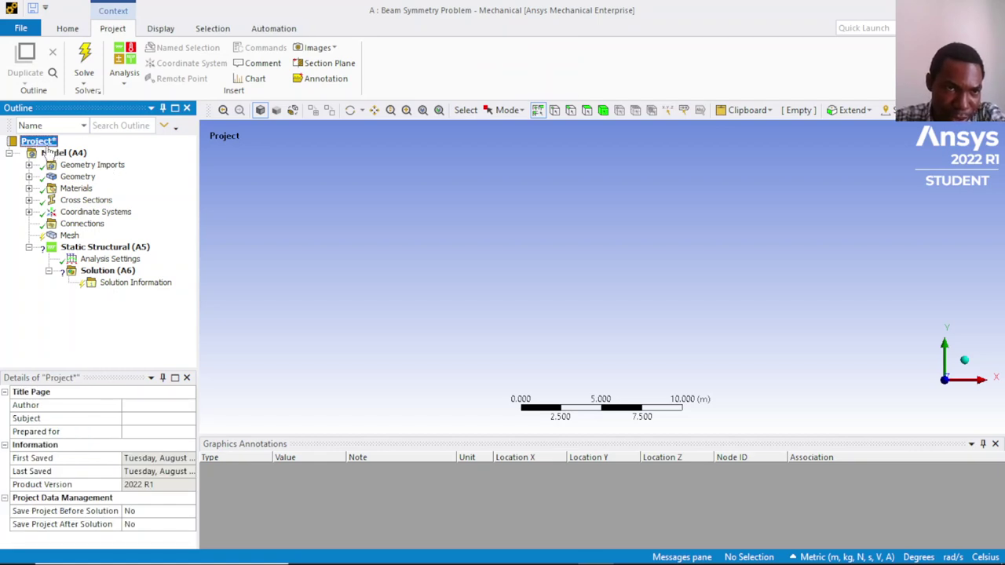
click(91, 167)
click(92, 177)
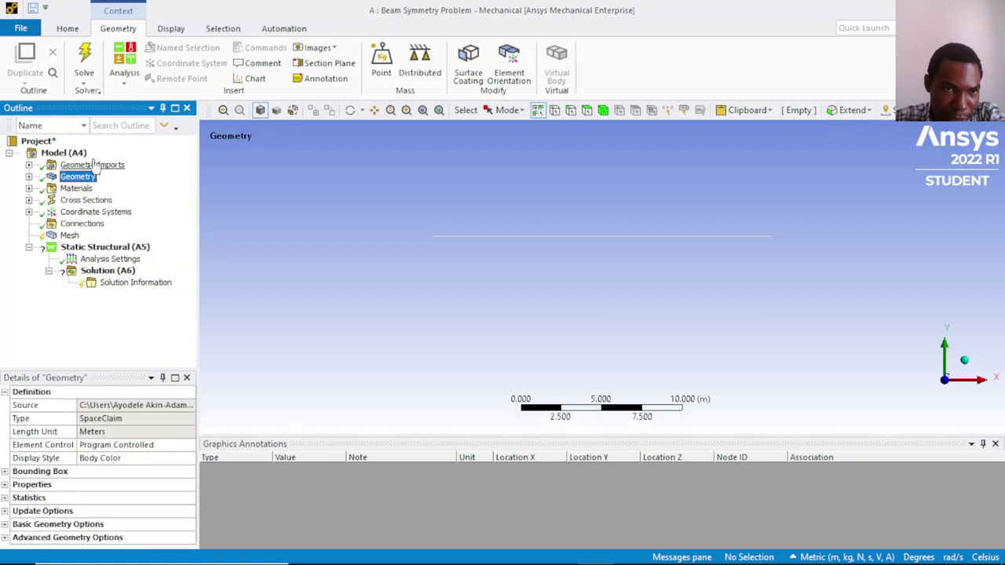
click(91, 167)
click(90, 177)
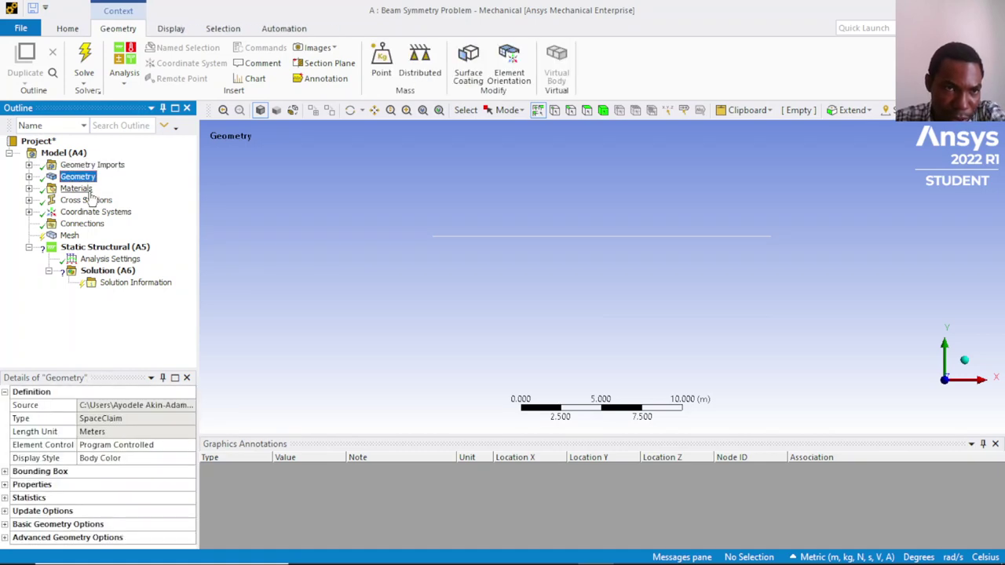
click(90, 189)
click(92, 201)
click(97, 167)
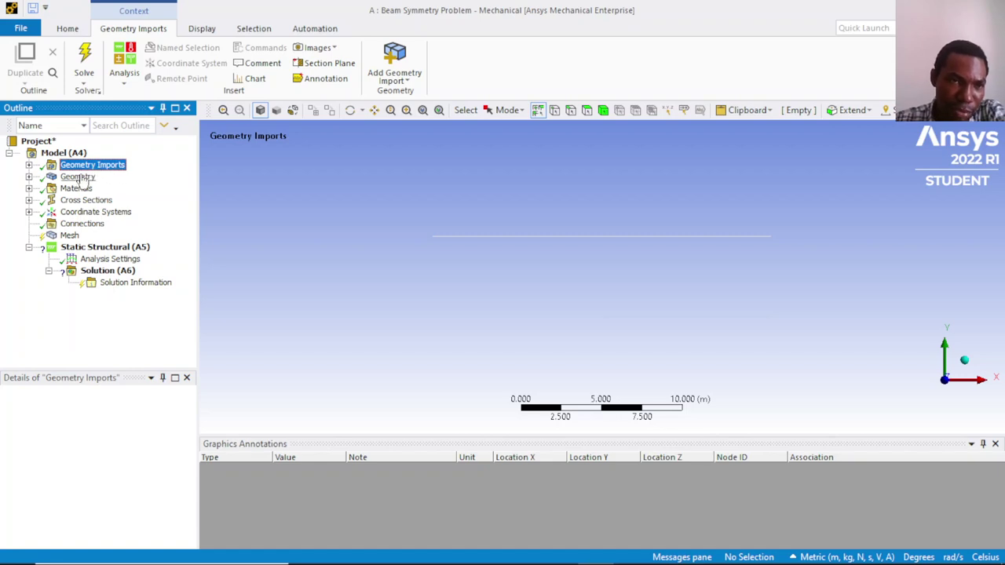
click(29, 165)
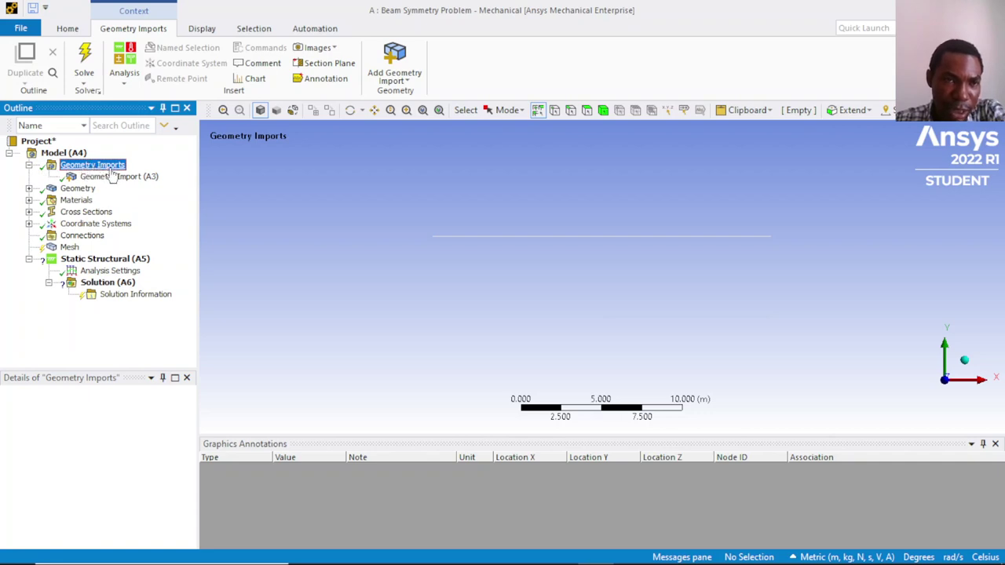
click(29, 164)
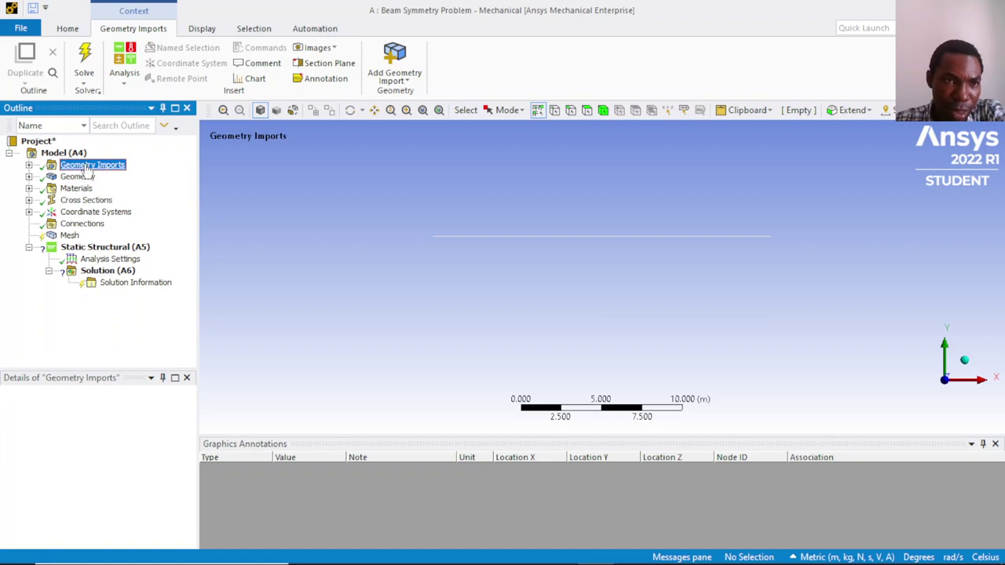
Expand the Symmetry part under the geometry and highlight its two Rectangle beams in turn to tell full and half models apart.
click(29, 177)
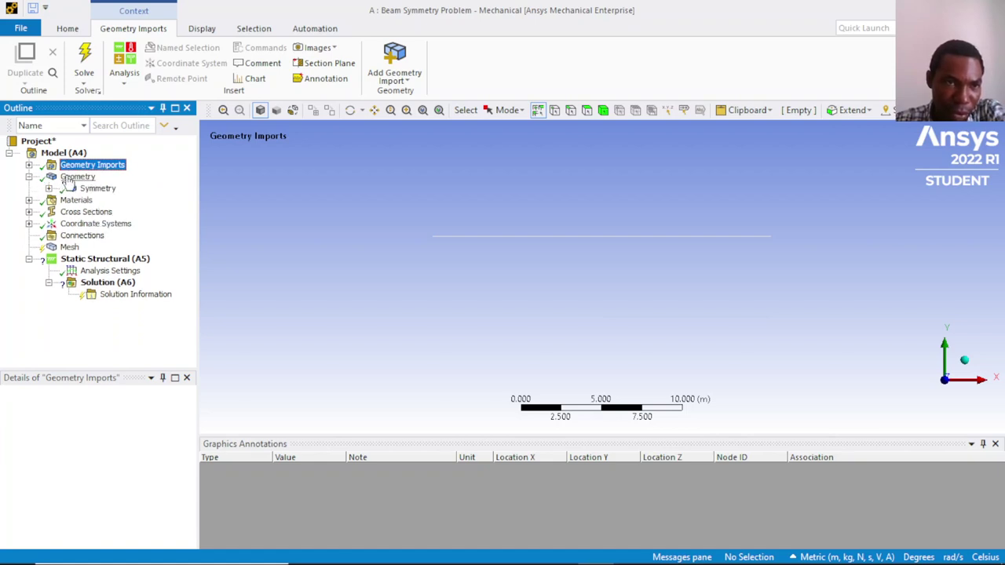
click(78, 177)
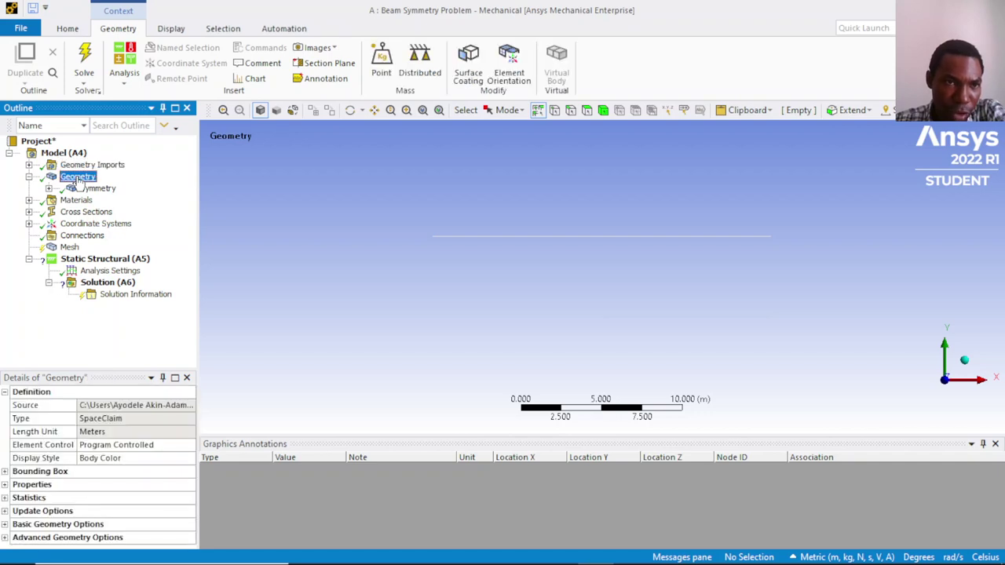
click(48, 189)
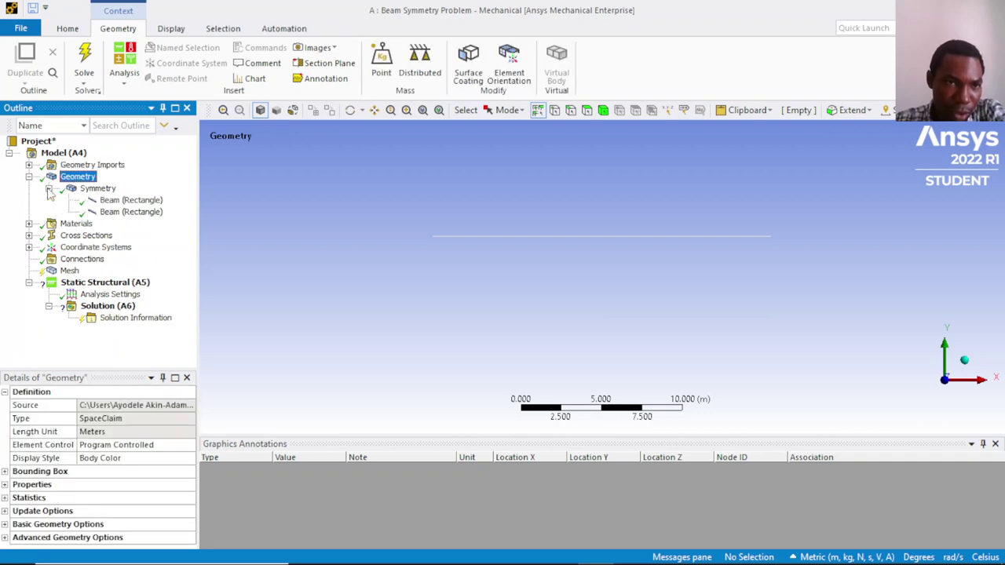
click(118, 201)
click(114, 213)
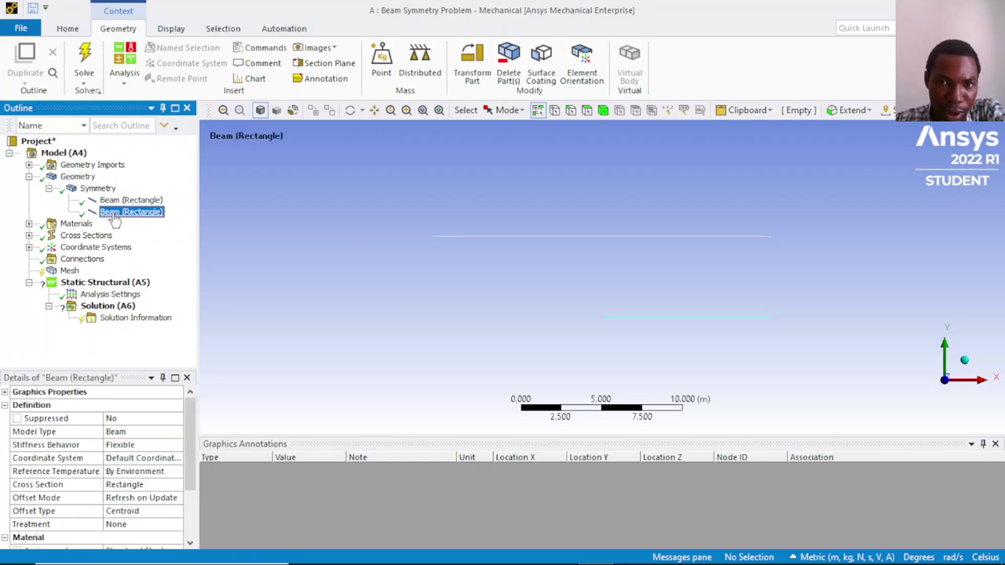
click(114, 202)
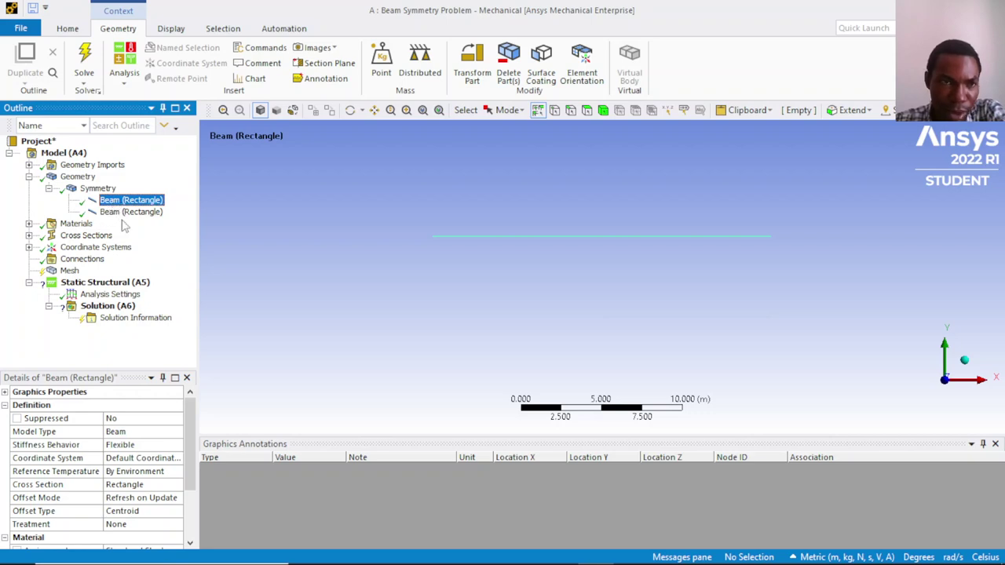
click(121, 212)
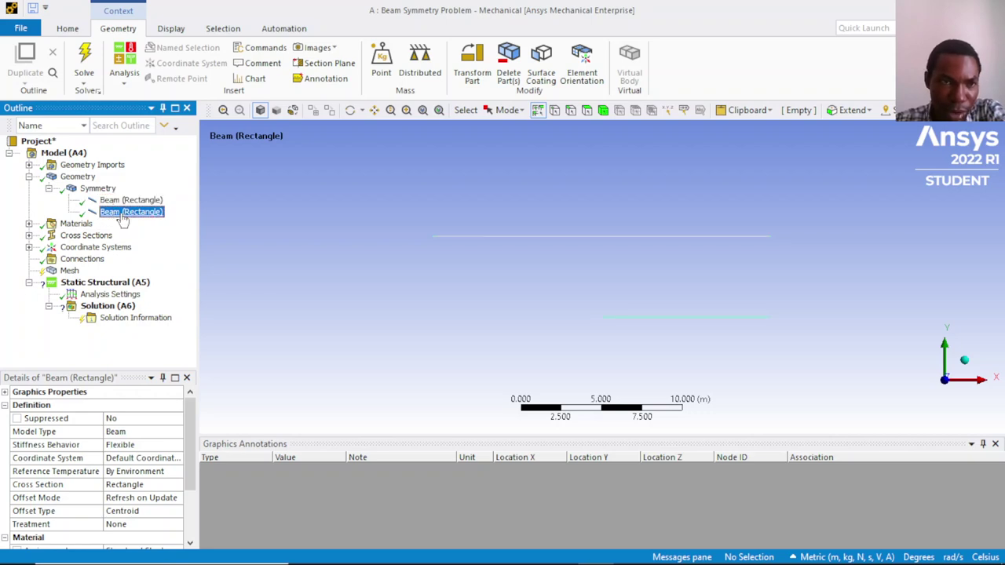
click(123, 201)
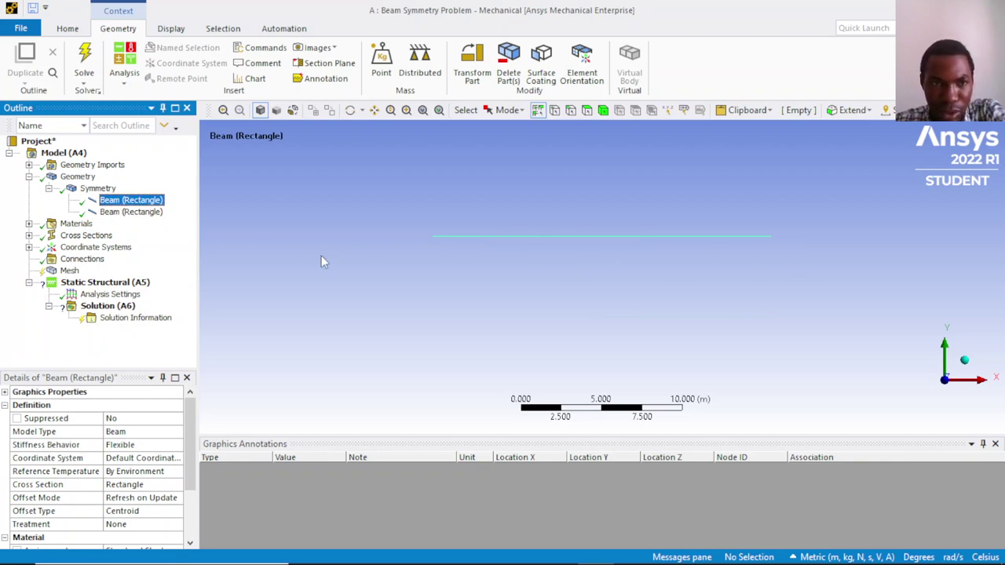
click(149, 212)
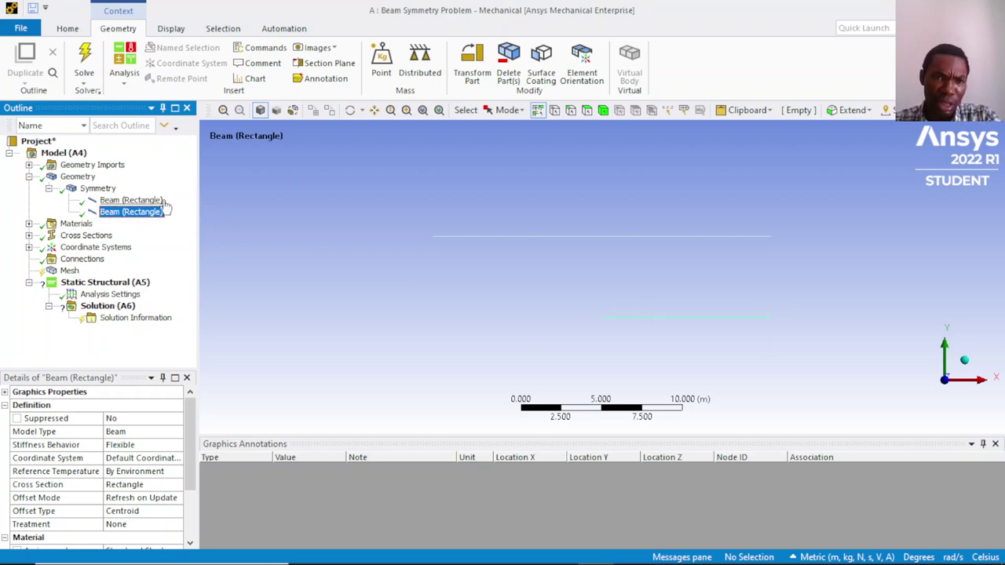
Switch repeatedly between the two beam bodies to compare the highlighted full-length and half-length lines.
click(135, 201)
click(132, 213)
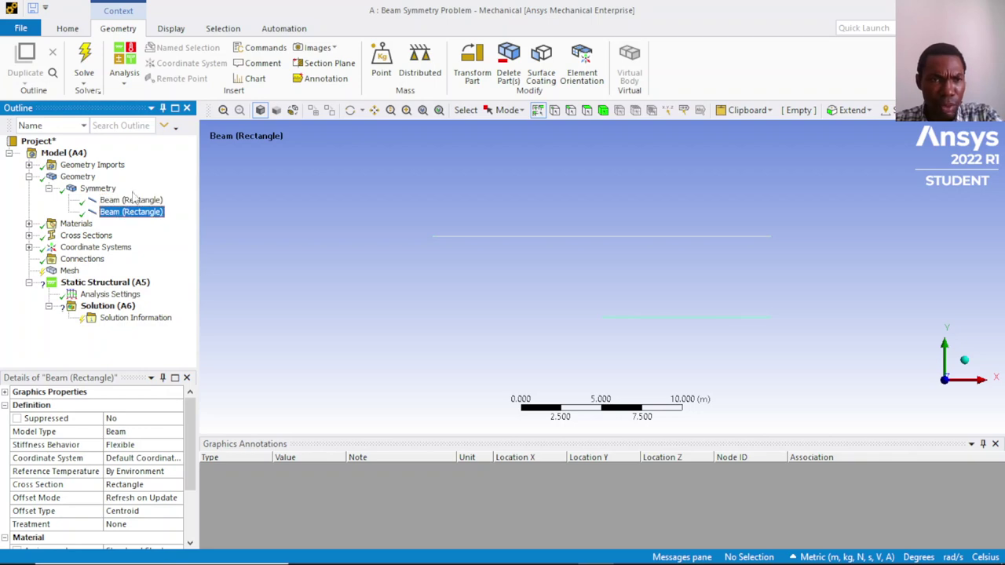
click(132, 201)
click(132, 213)
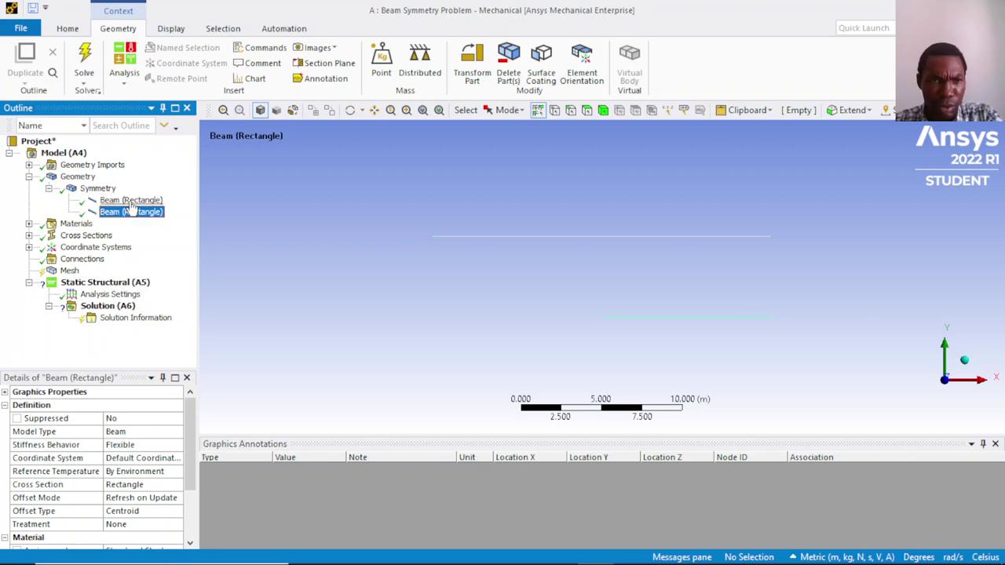
click(131, 201)
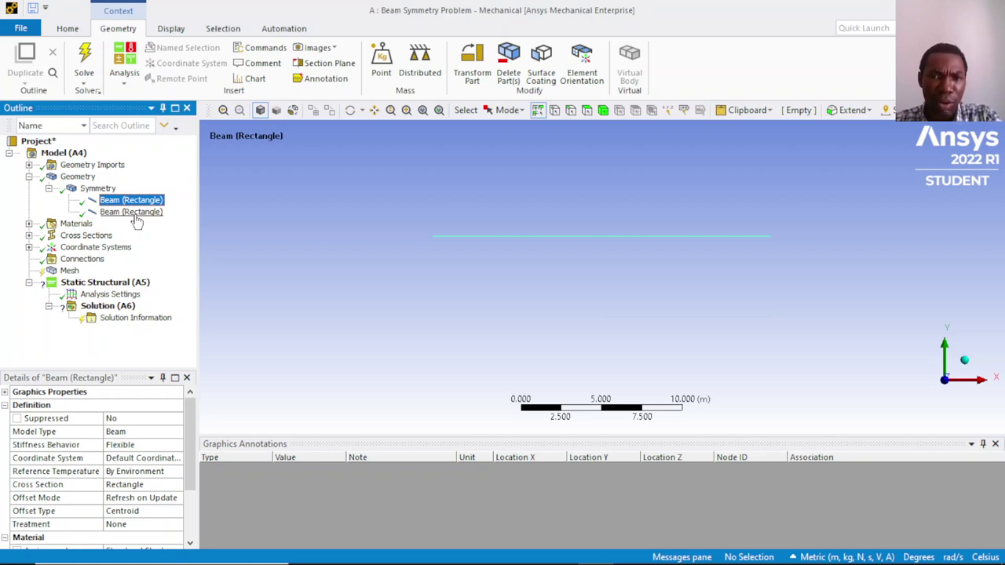
click(138, 213)
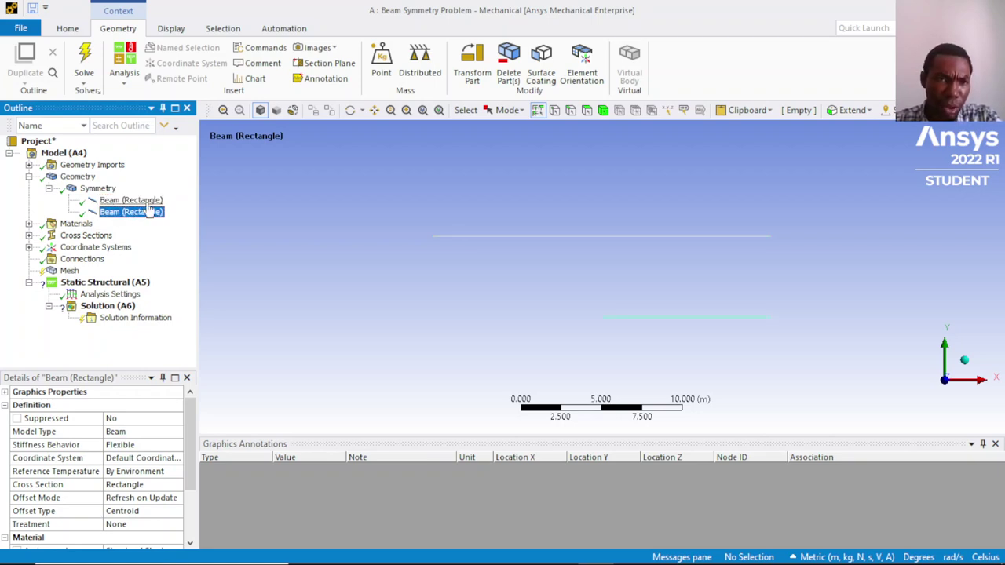
Assign the Steel material from the engineering data to both Rectangle beams together.
click(146, 202)
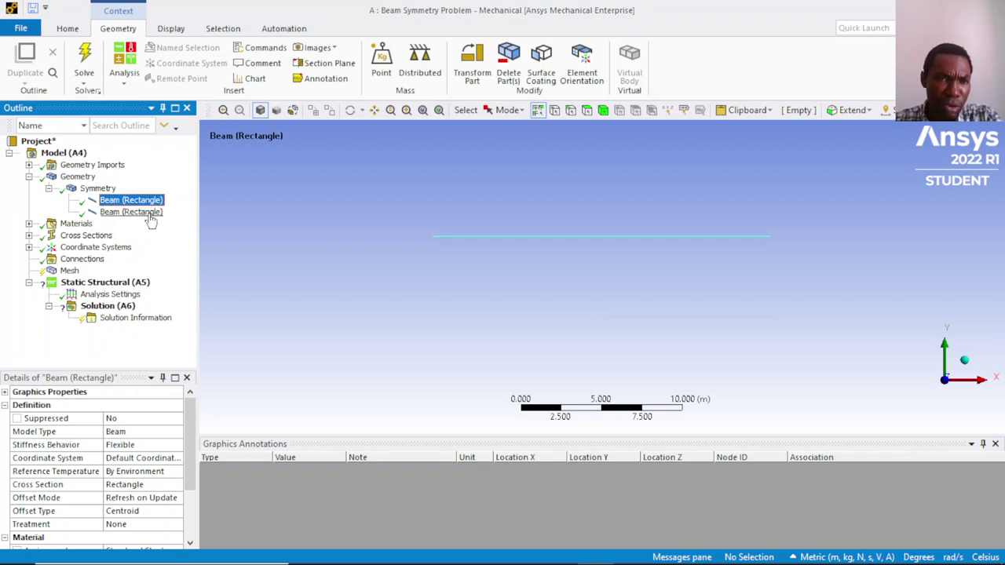
ctrl+click(150, 216)
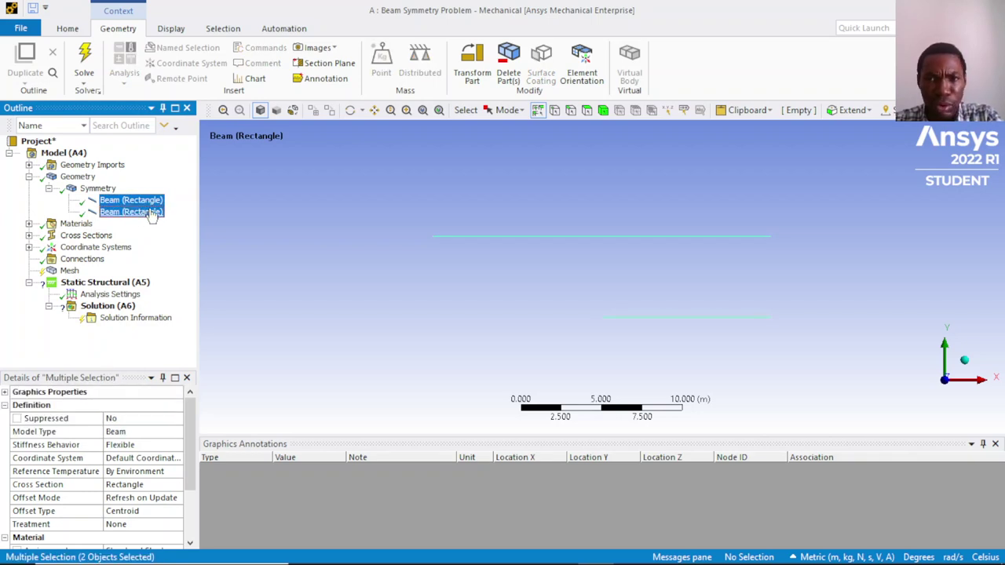
scroll(114, 481, down, 2)
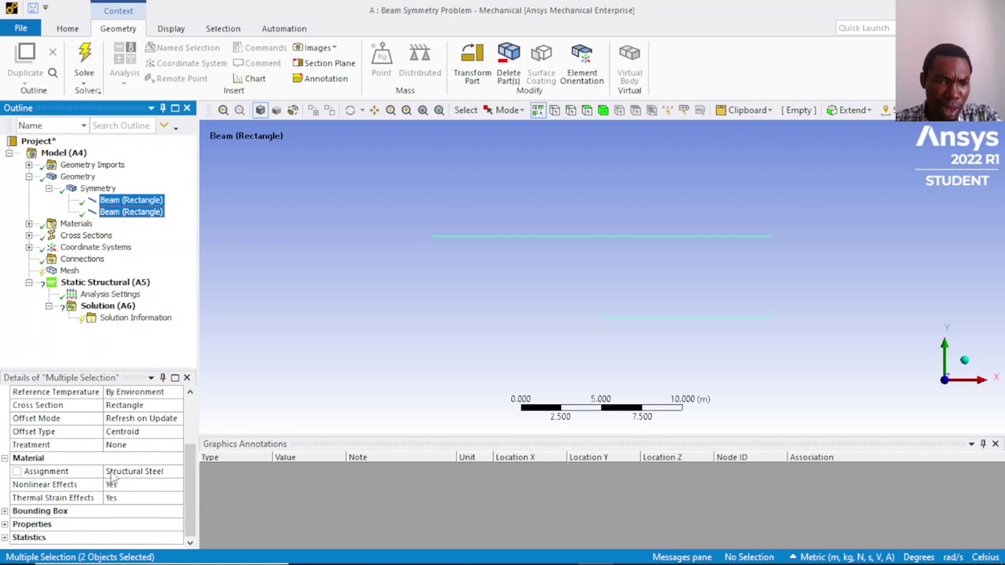
click(138, 473)
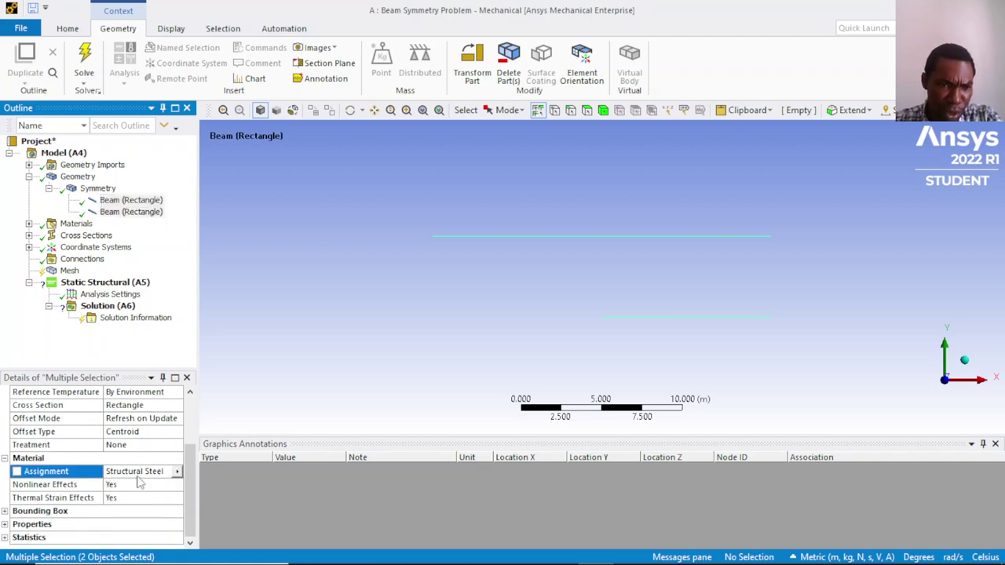
click(177, 472)
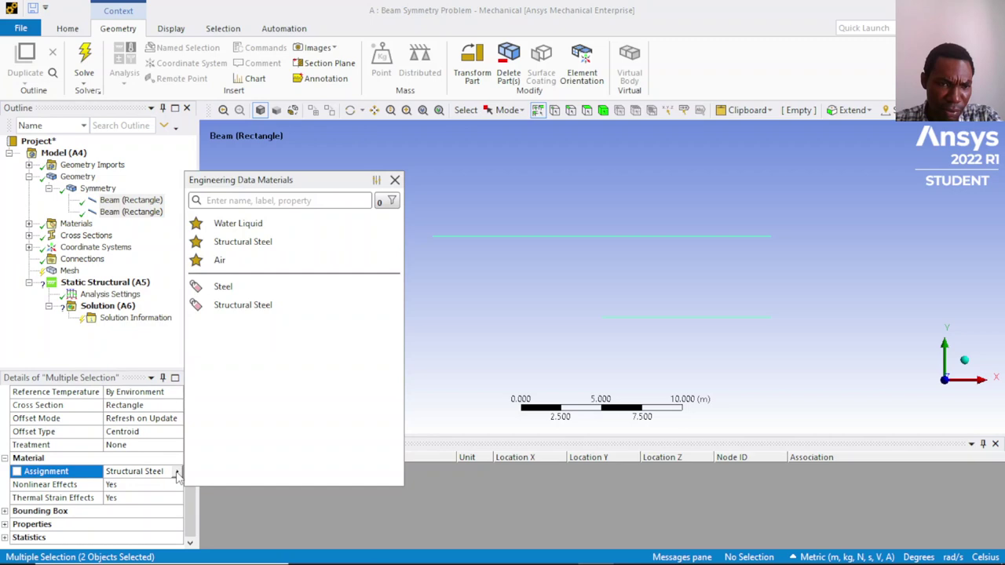
click(234, 288)
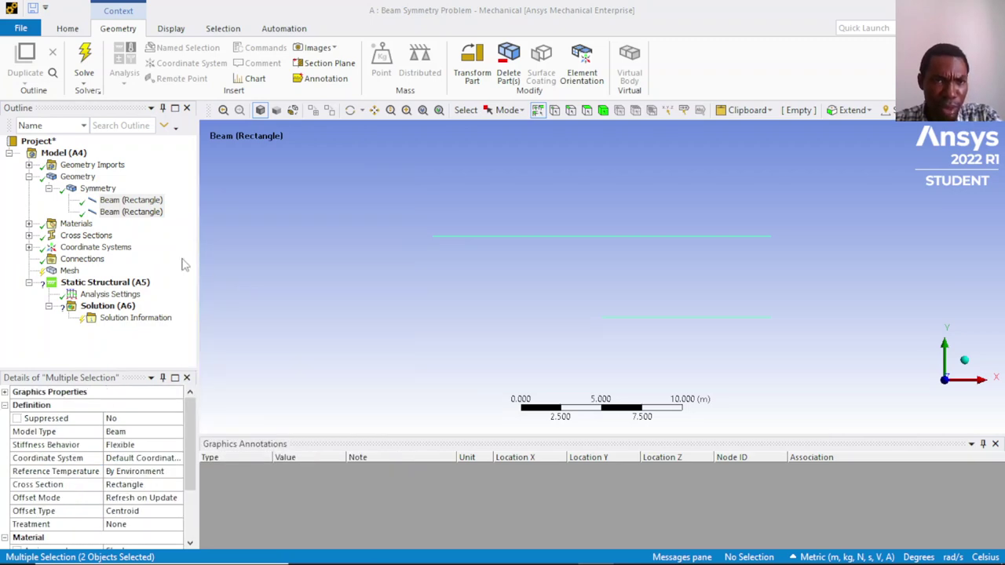
Check the material assignment of each of the two beams individually.
click(143, 203)
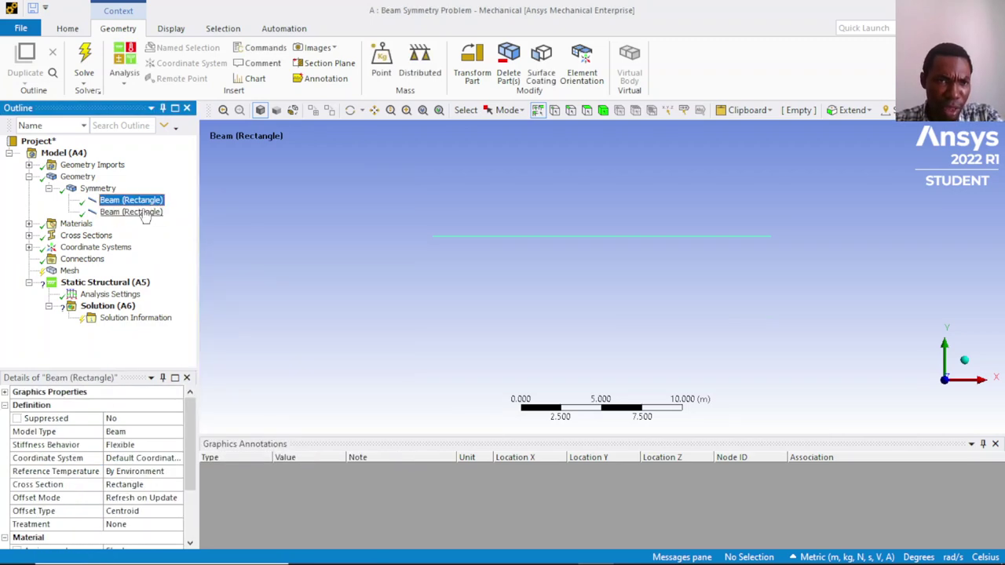
click(144, 213)
scroll(68, 490, down, 2)
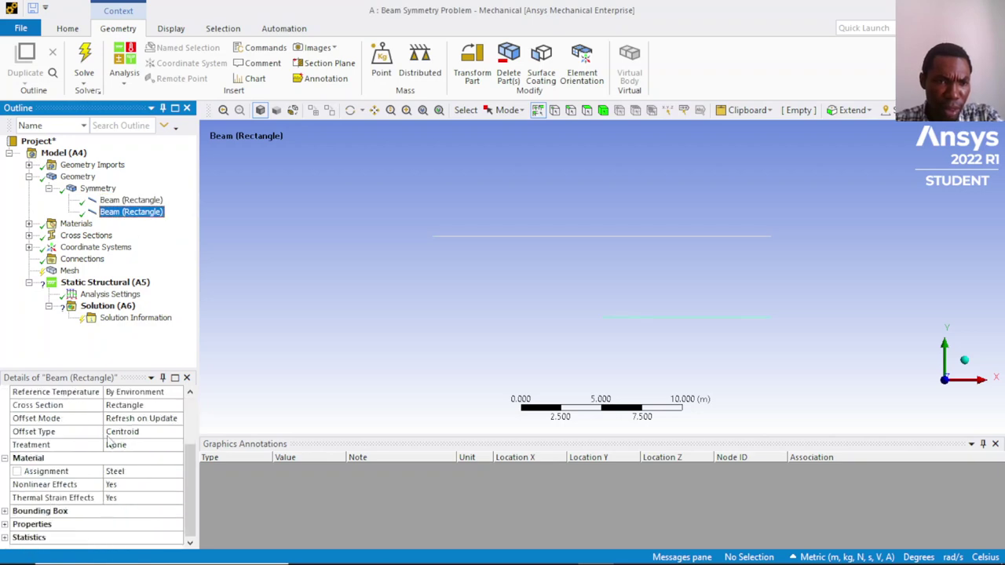
click(141, 201)
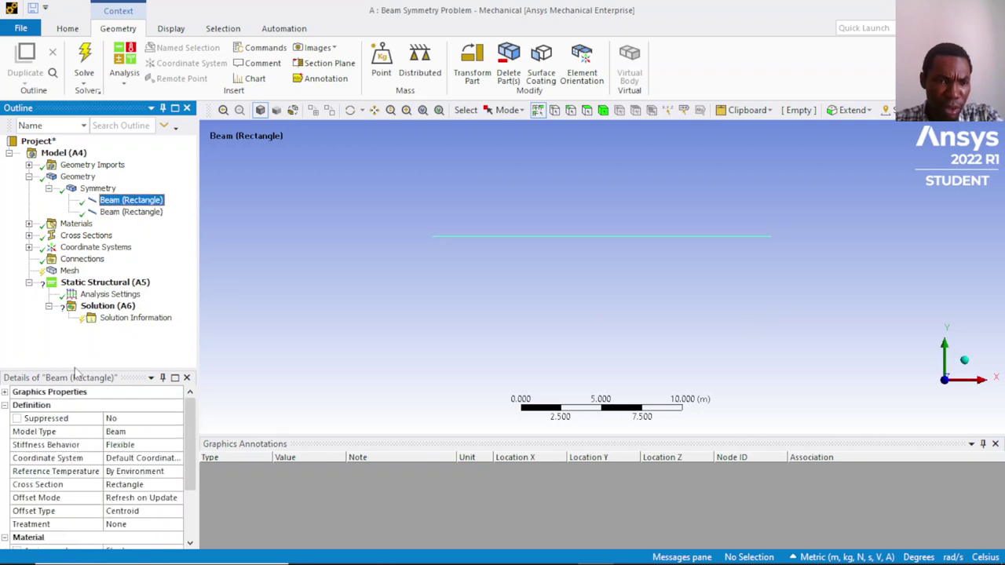
scroll(54, 465, down, 2)
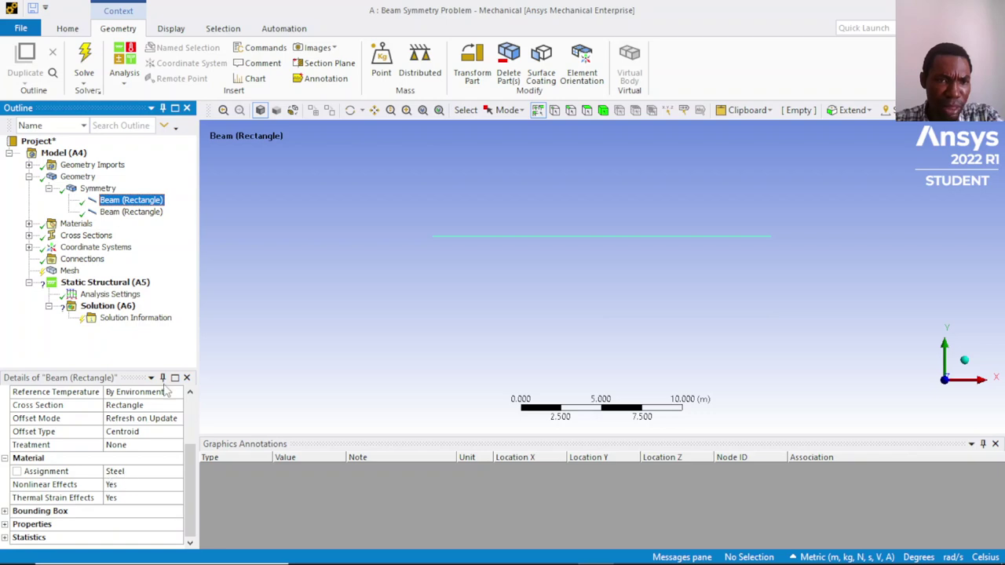
click(142, 213)
scroll(141, 467, down, 2)
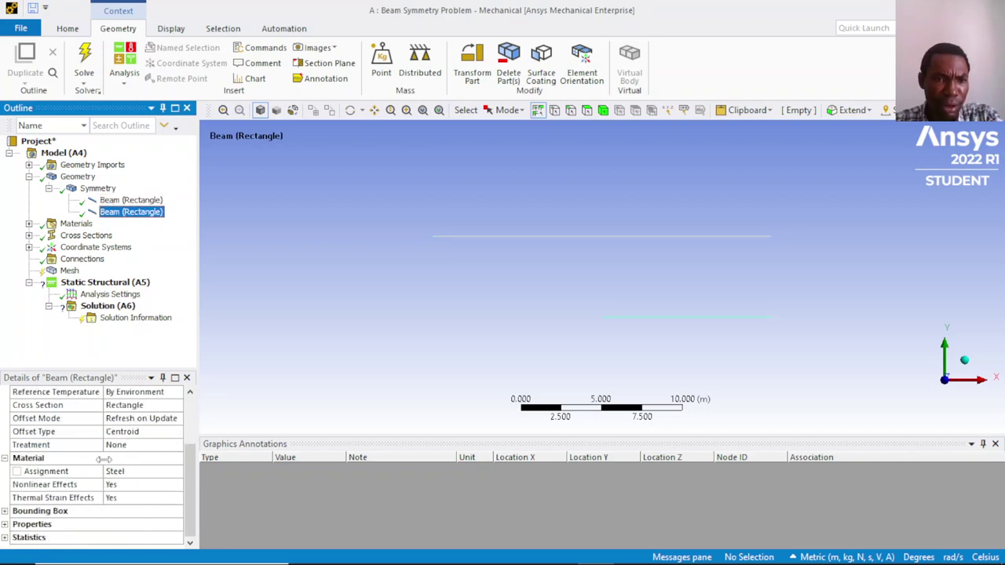
Expand the materials and compare the properties of Steel and Structural Steel.
click(79, 225)
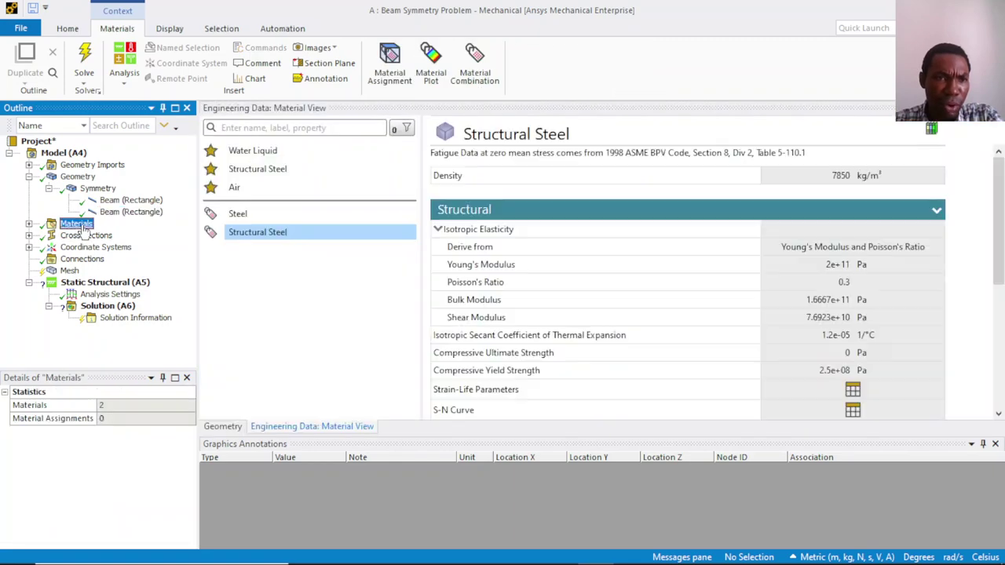
click(28, 224)
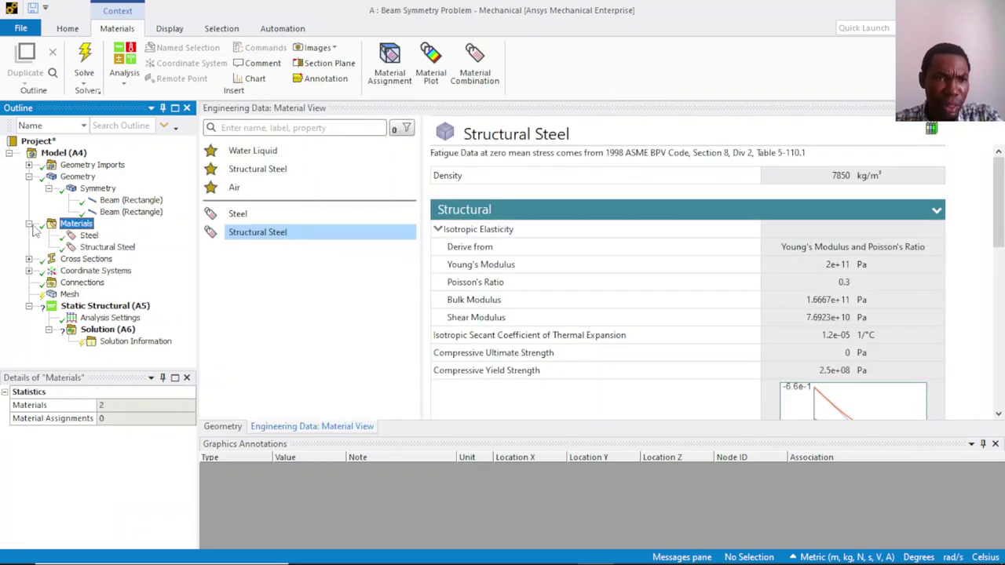
click(85, 235)
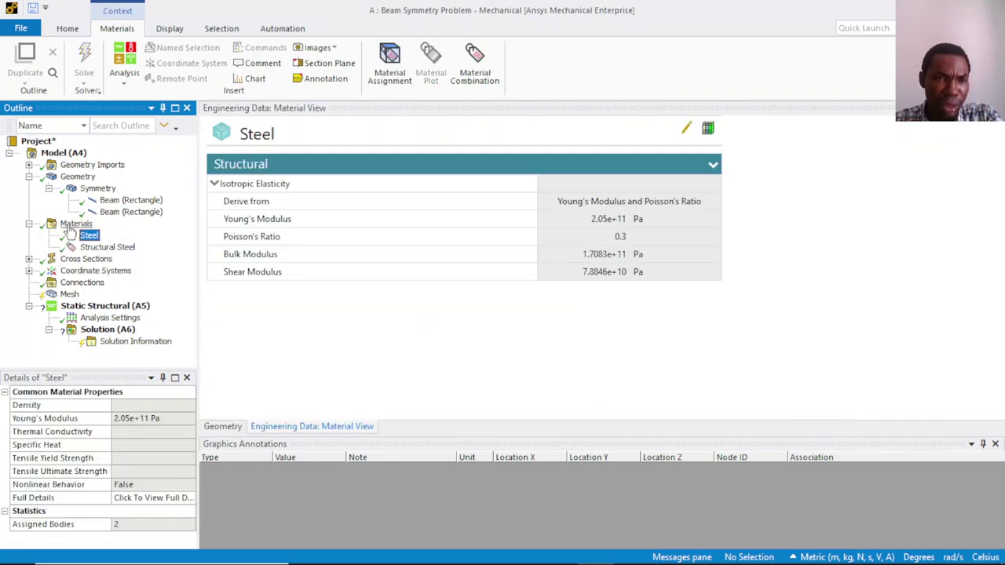
click(76, 224)
click(87, 236)
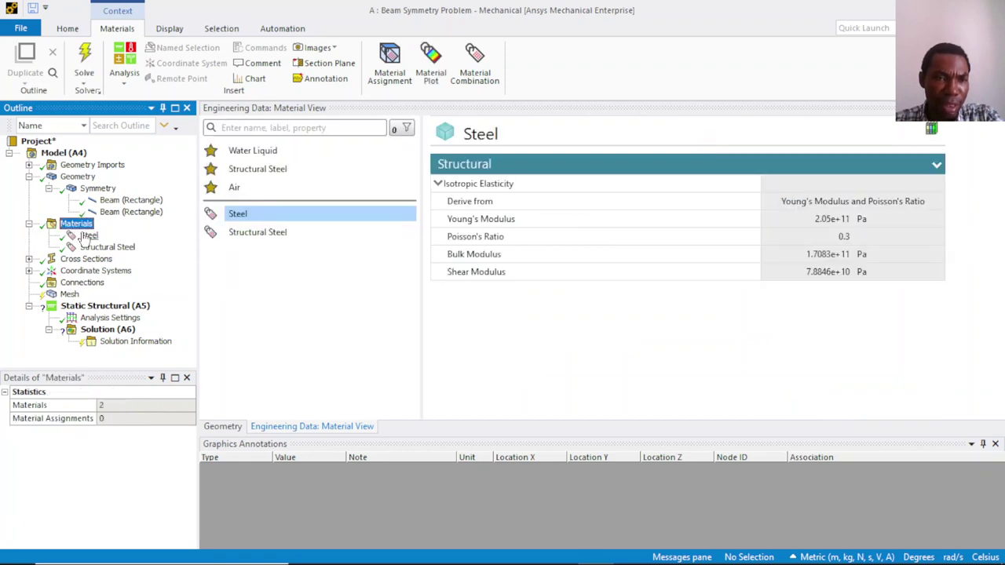
click(92, 247)
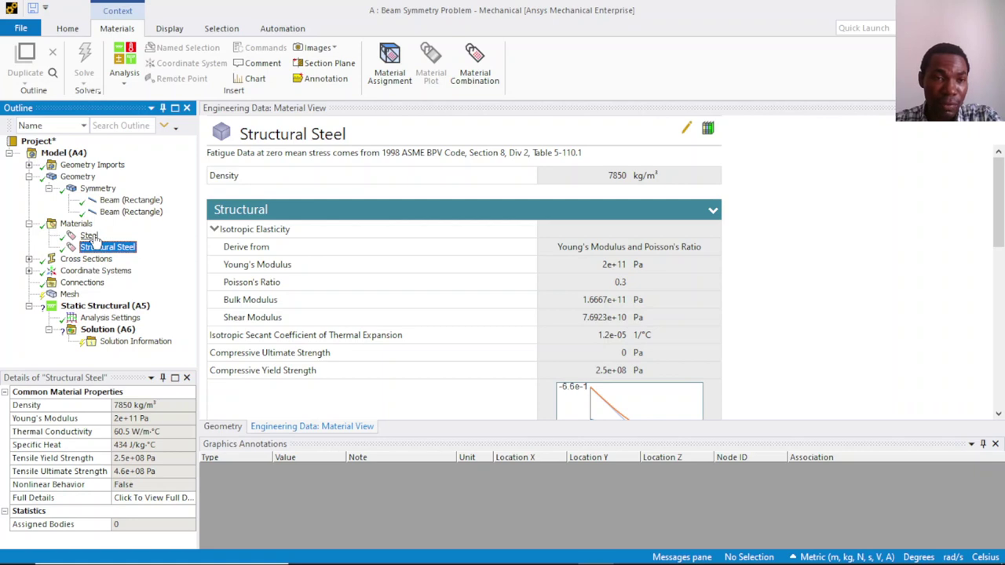
click(98, 246)
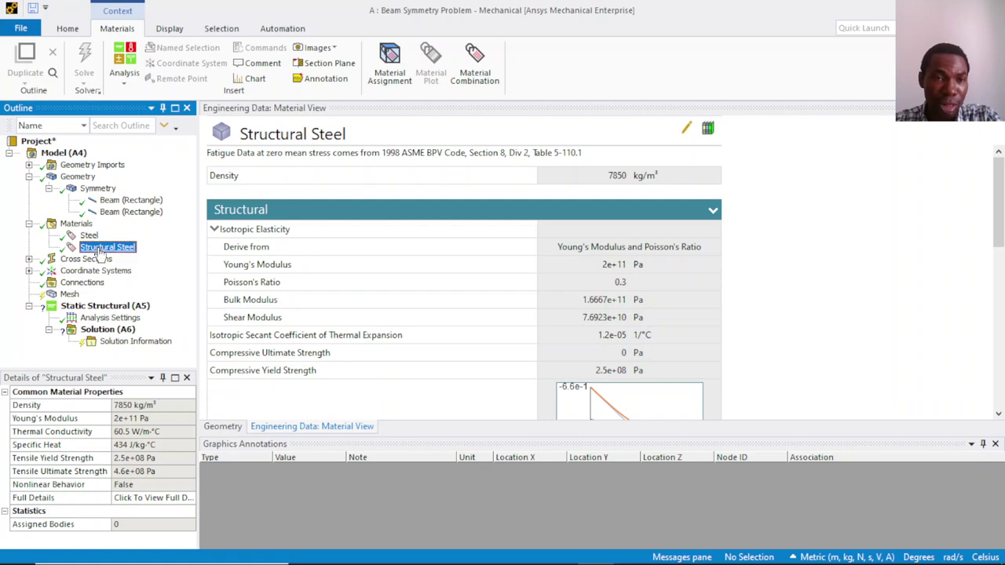
click(100, 237)
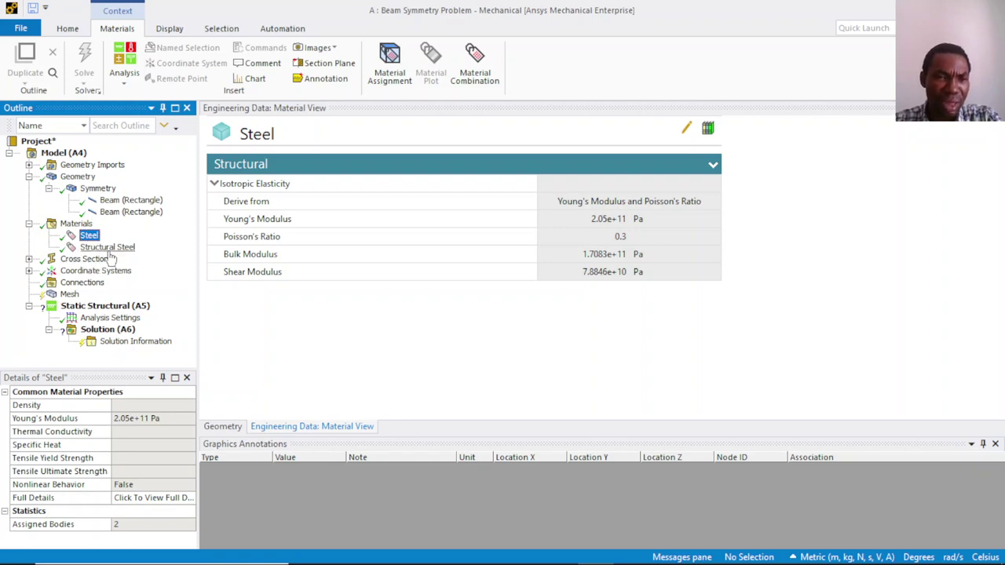
Expand the cross sections and inspect the Rectangle section's dimensions and physical properties.
click(86, 261)
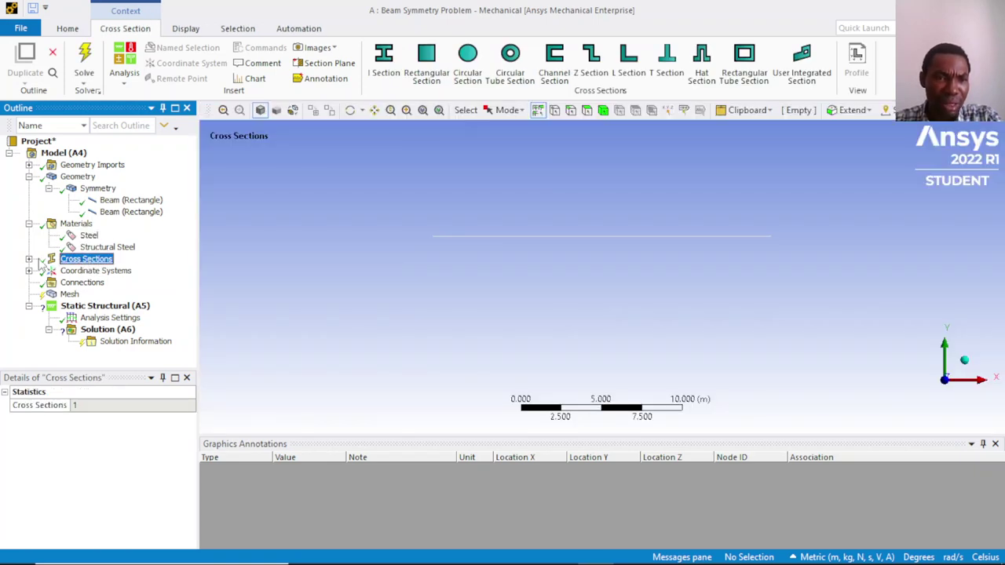
click(95, 270)
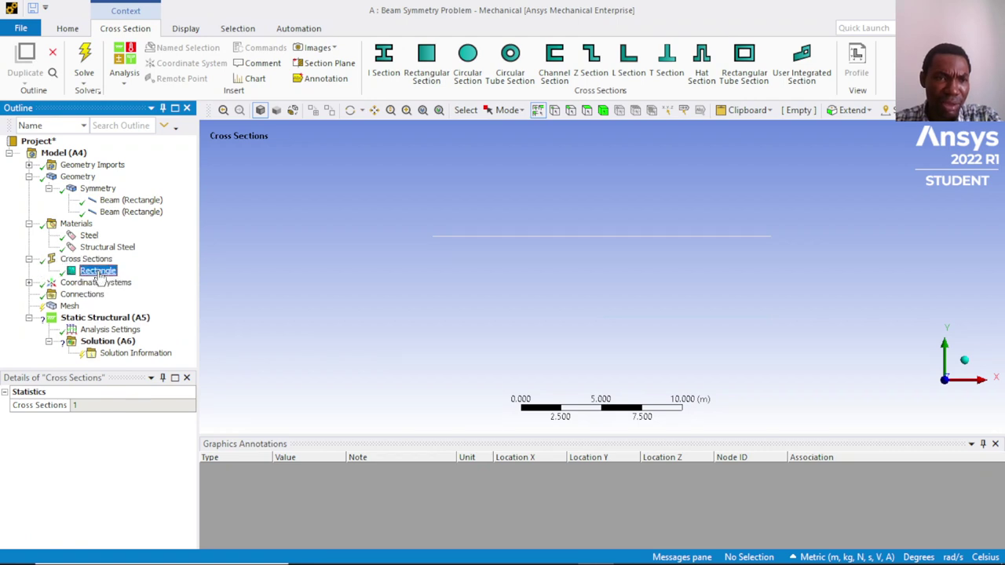
click(98, 270)
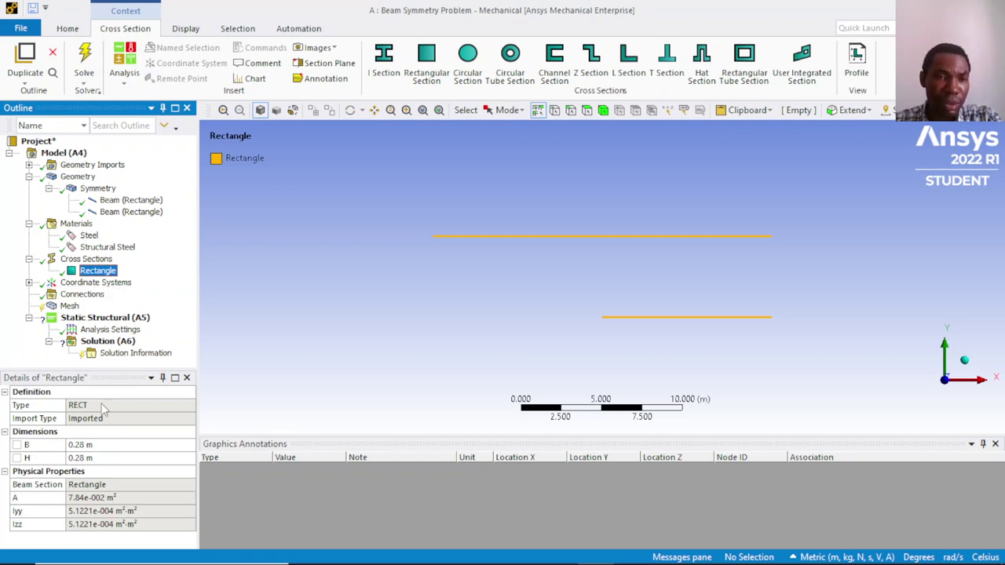
Examine the Global Coordinate System's definition and origin, and the connections settings.
click(103, 283)
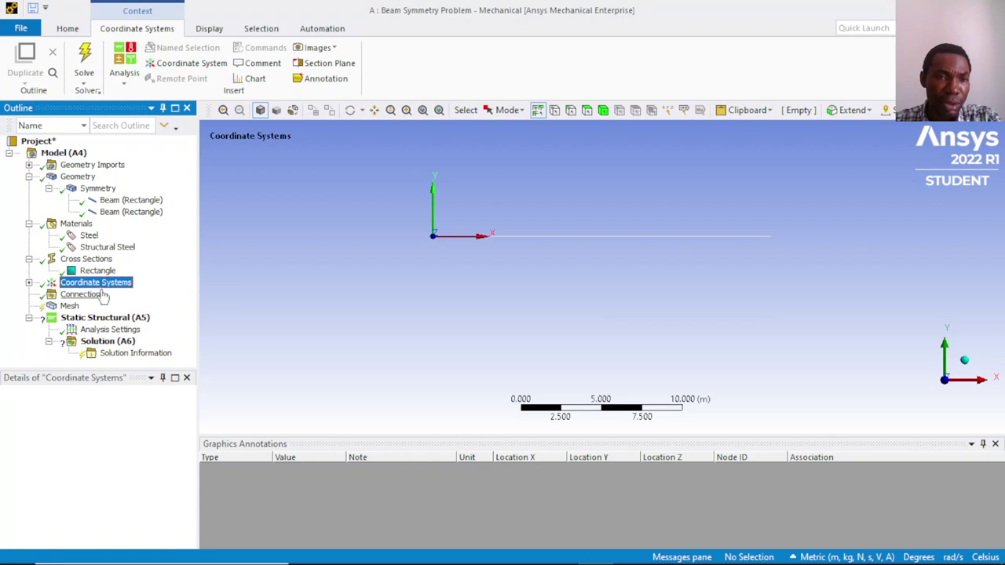
click(29, 282)
click(135, 295)
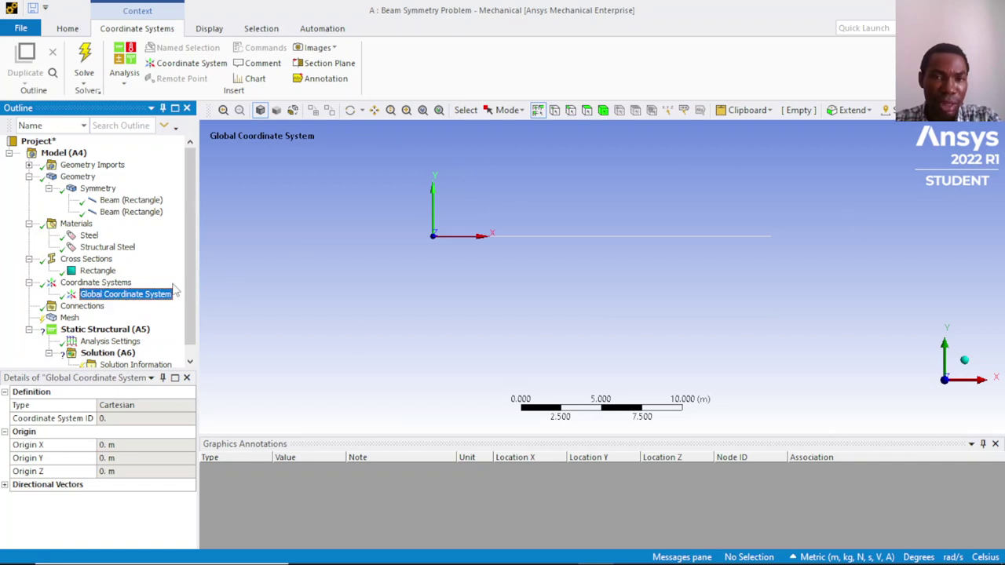
click(108, 294)
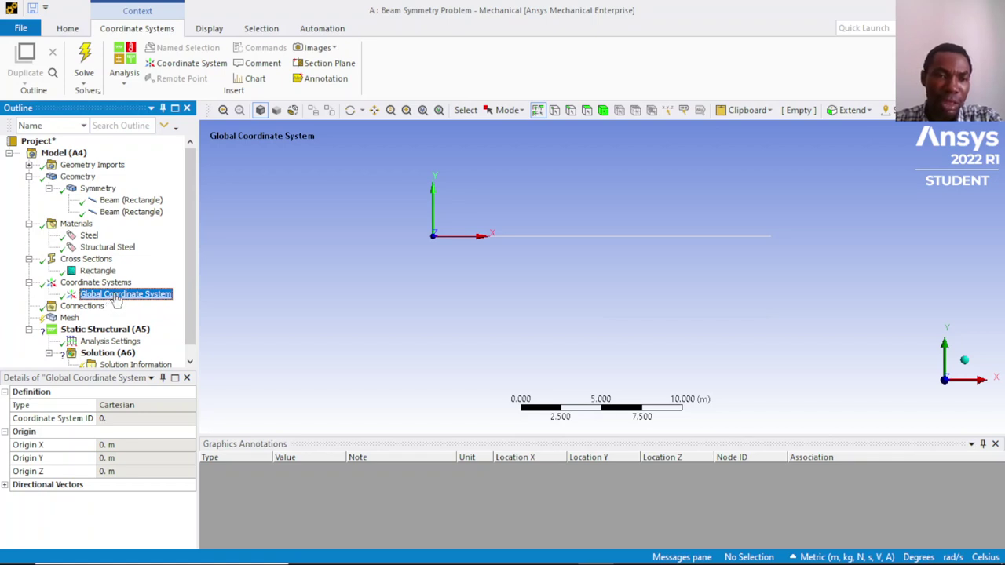
click(86, 307)
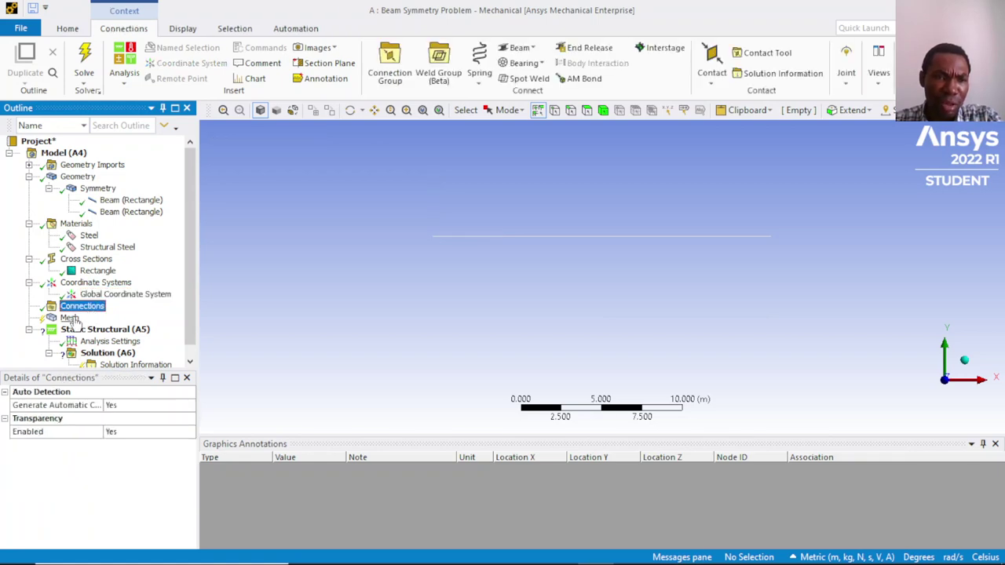
Review the mesh defaults, including the available element order options and the element size, leaving them unchanged.
click(70, 317)
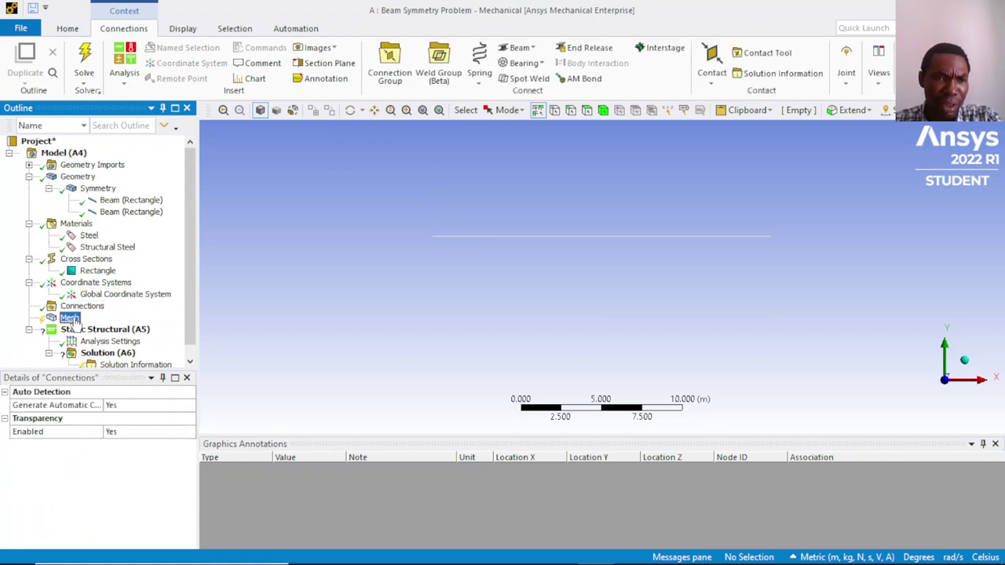
scroll(82, 322, down, 1)
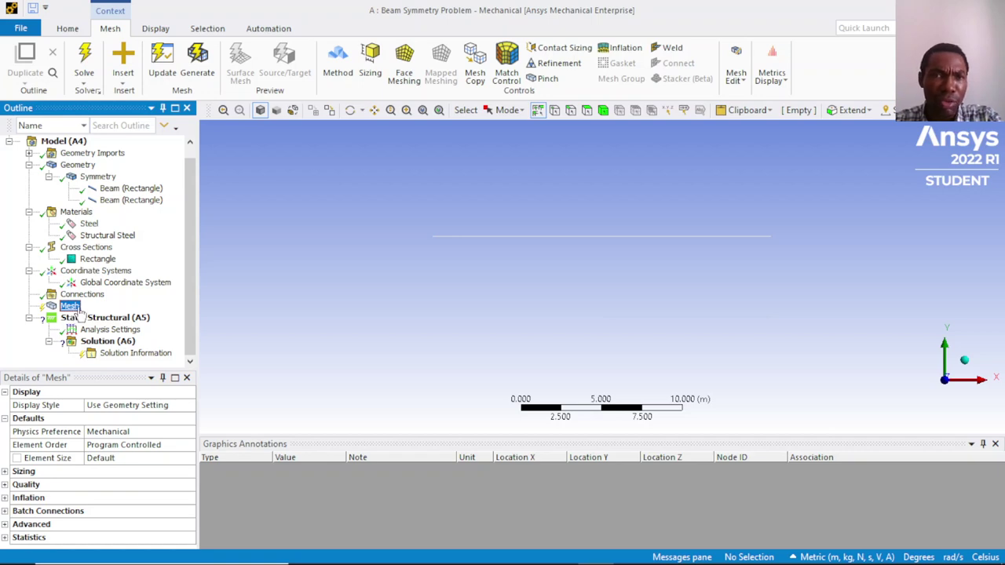
click(133, 446)
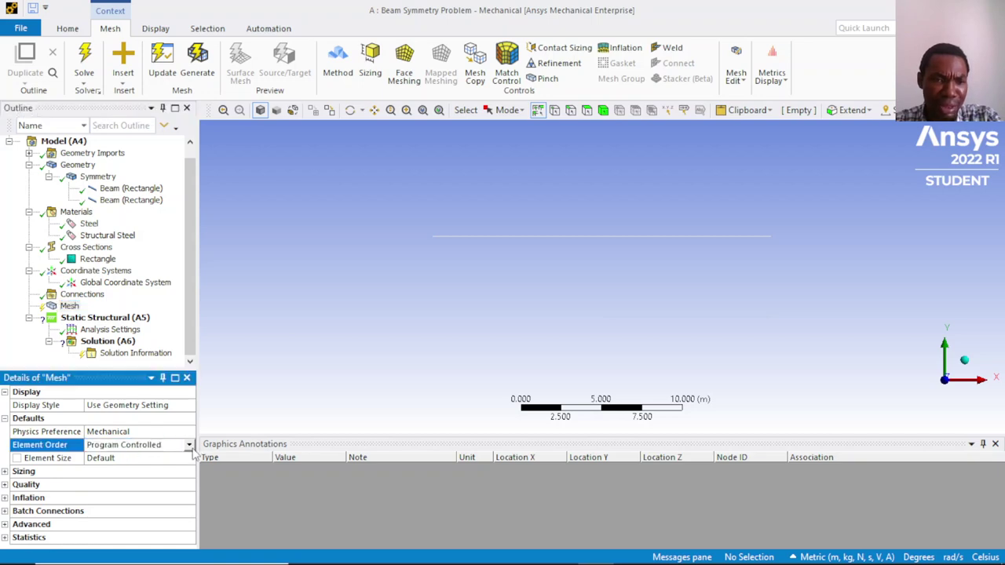
click(189, 445)
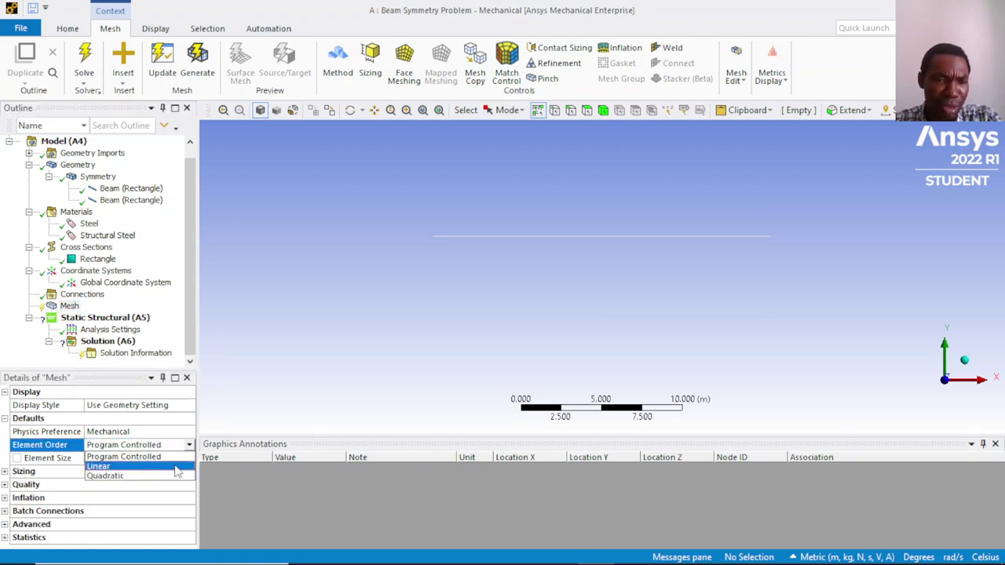
click(173, 406)
click(167, 459)
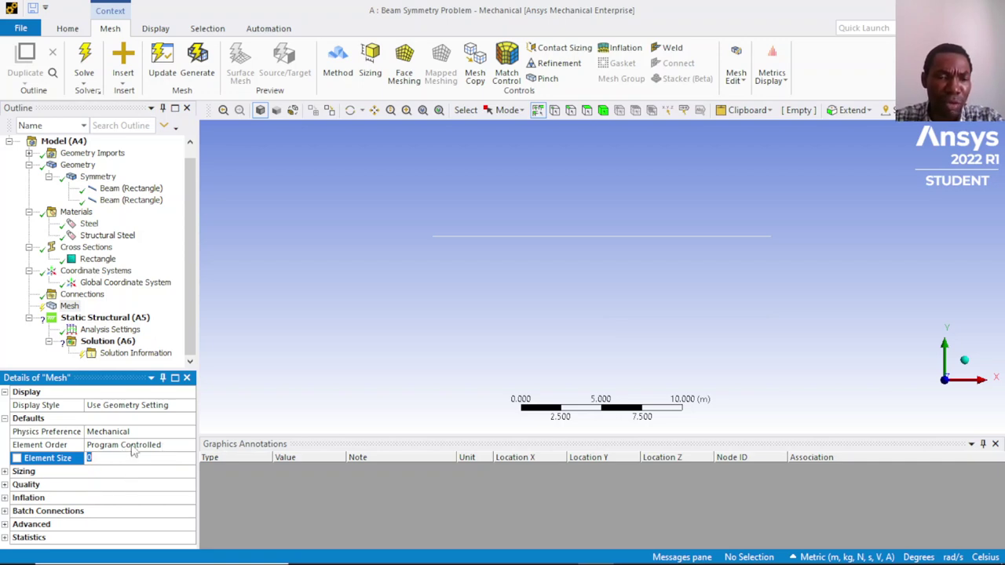
click(71, 306)
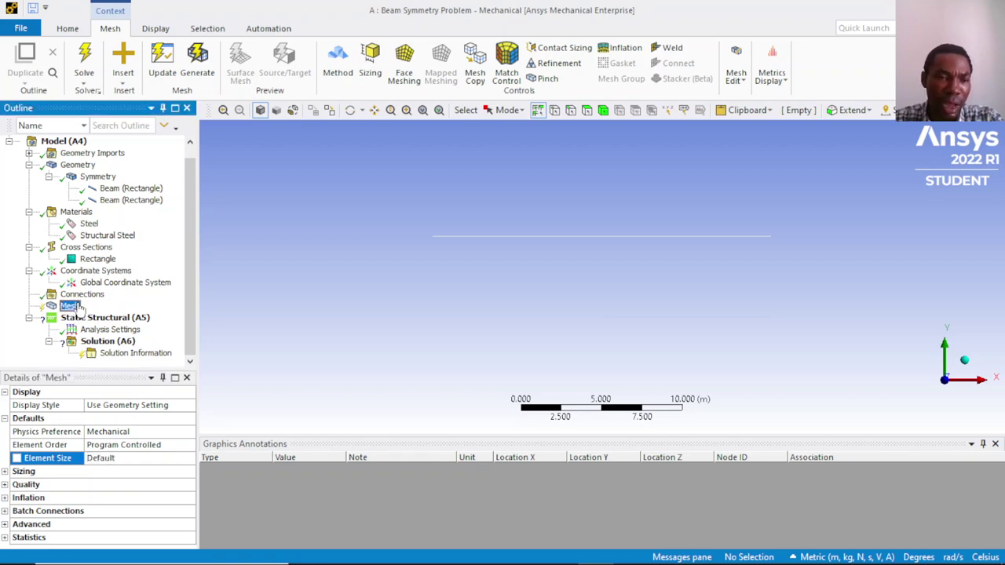
Insert a mesh method control under Mesh and open its details.
right_click(78, 310)
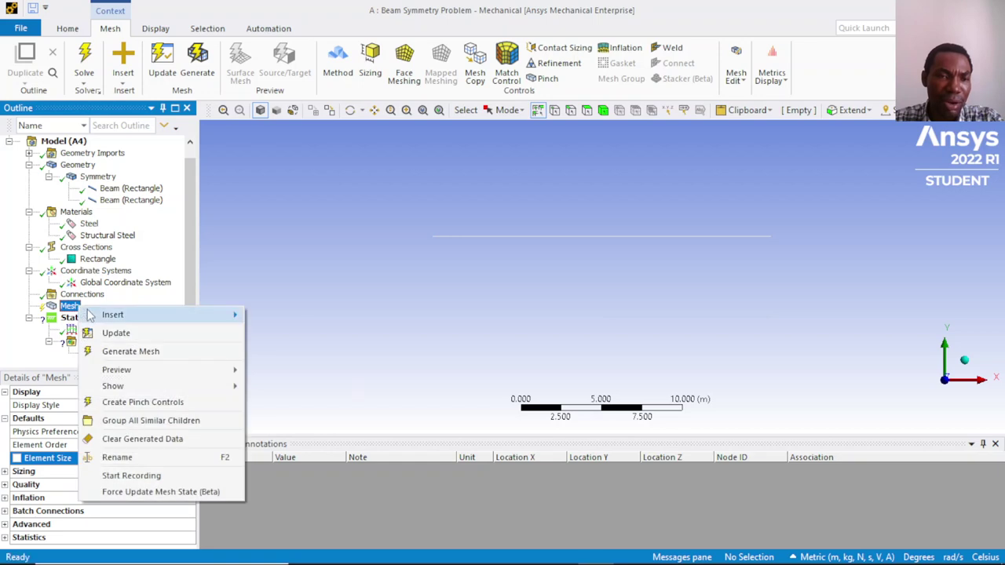
mouse_move(79, 314)
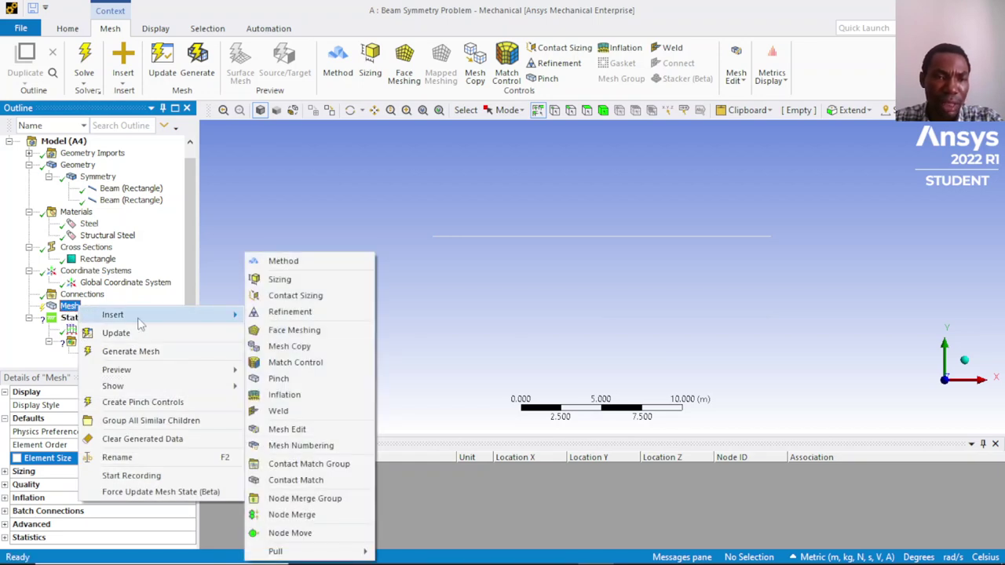
click(289, 261)
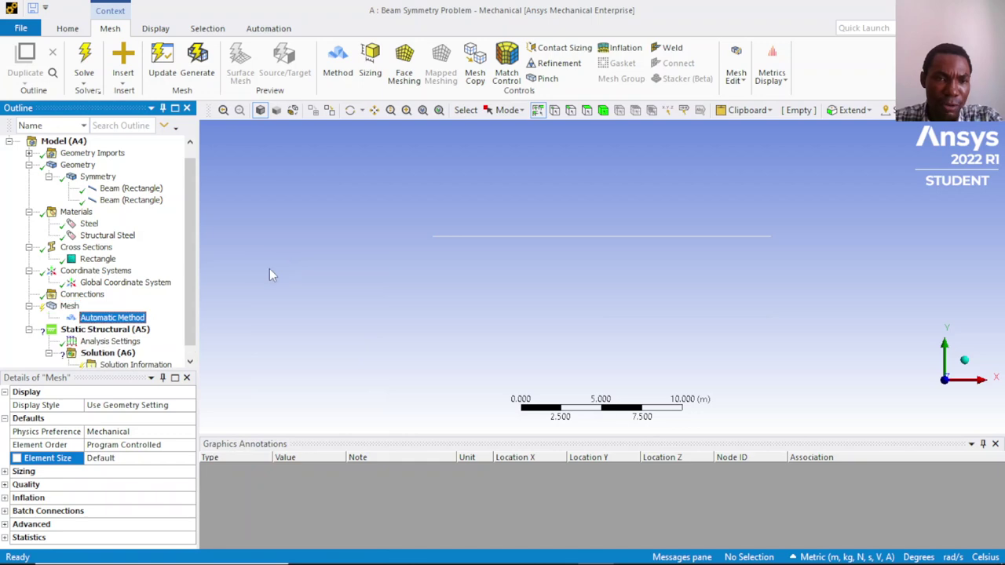
click(117, 318)
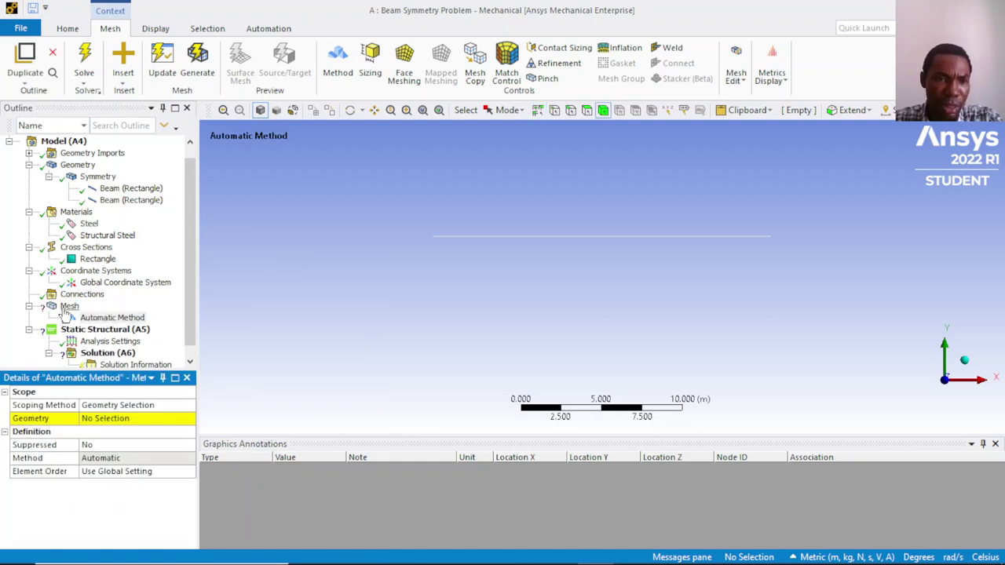
click(117, 319)
scroll(114, 322, down, 1)
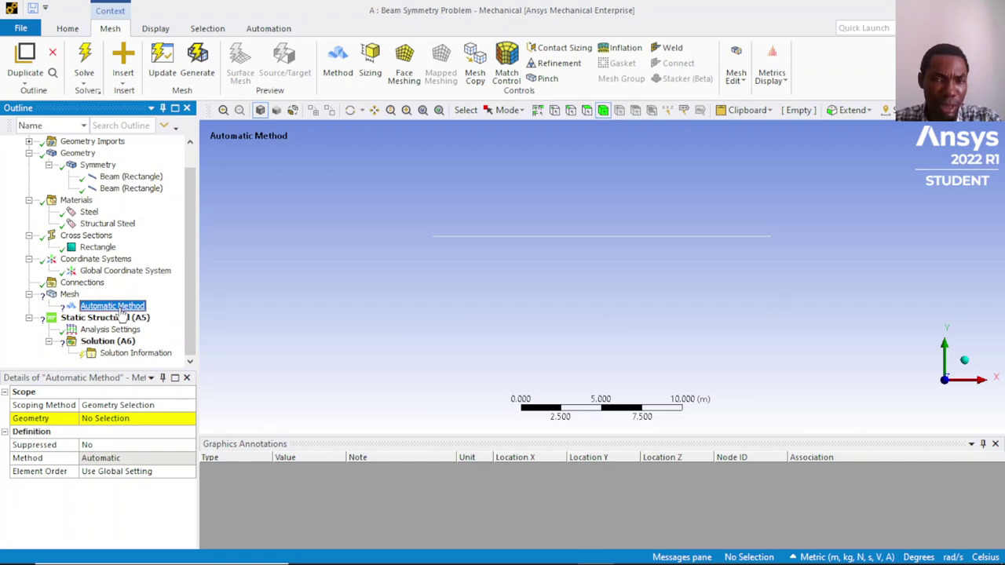
key(Return)
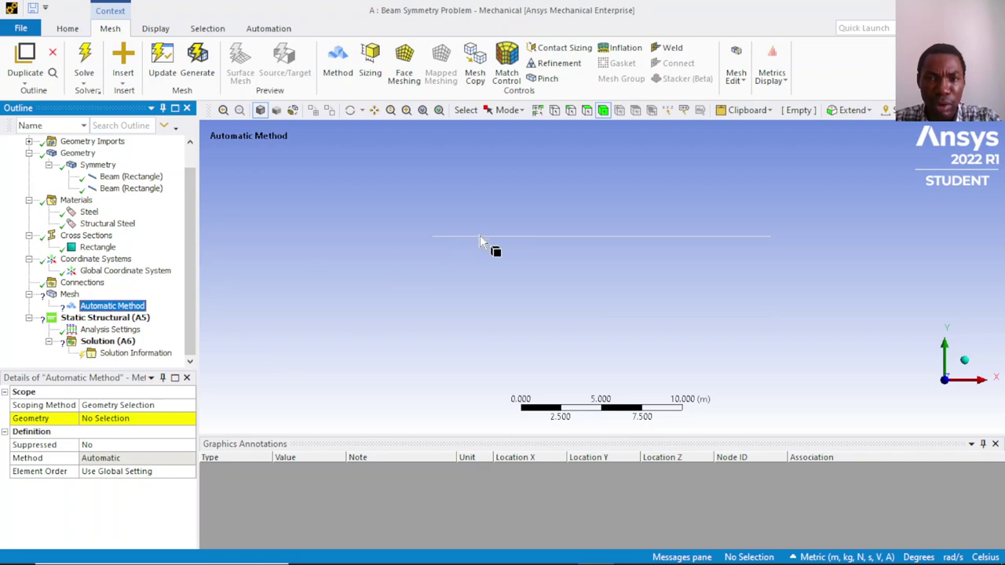
click(141, 308)
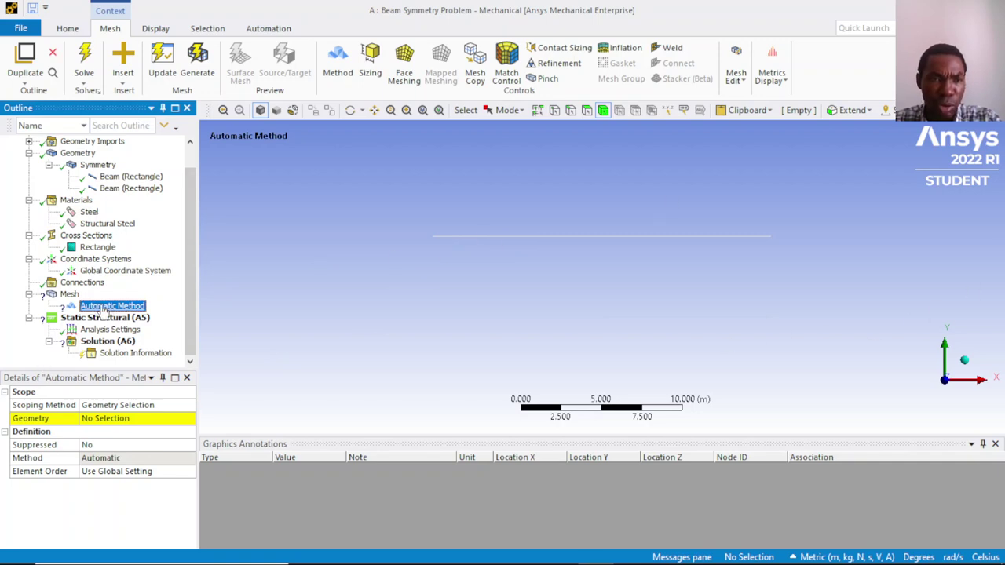
Scope the Automatic Method to both beam bodies, the full-length beam and the half-length beam.
click(426, 257)
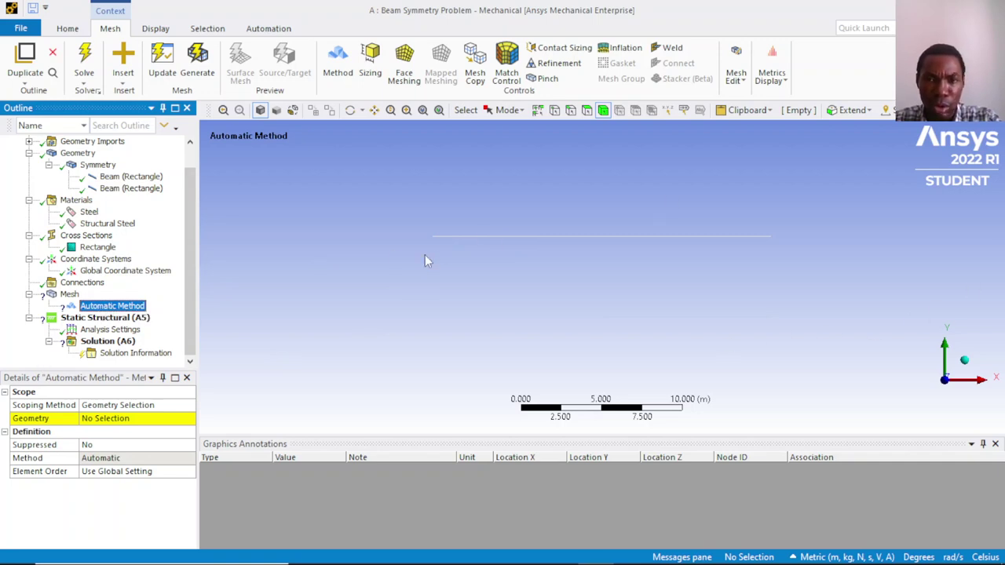
click(490, 239)
click(490, 236)
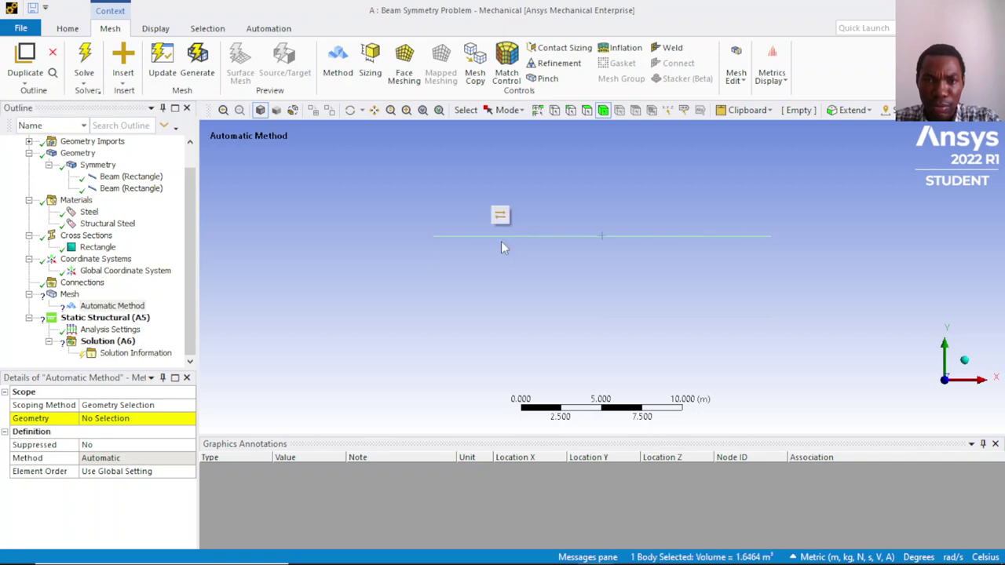
ctrl+click(658, 324)
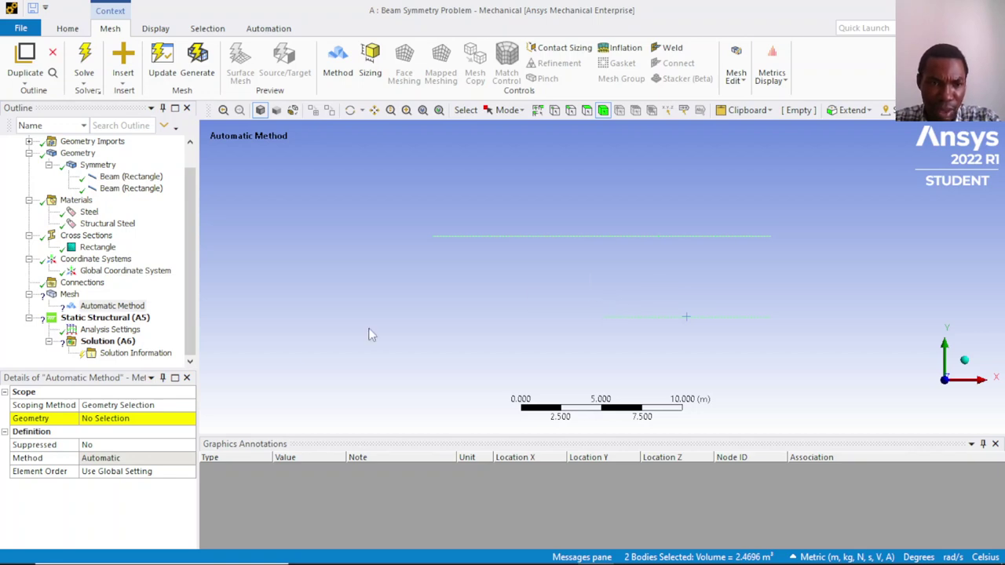
click(106, 420)
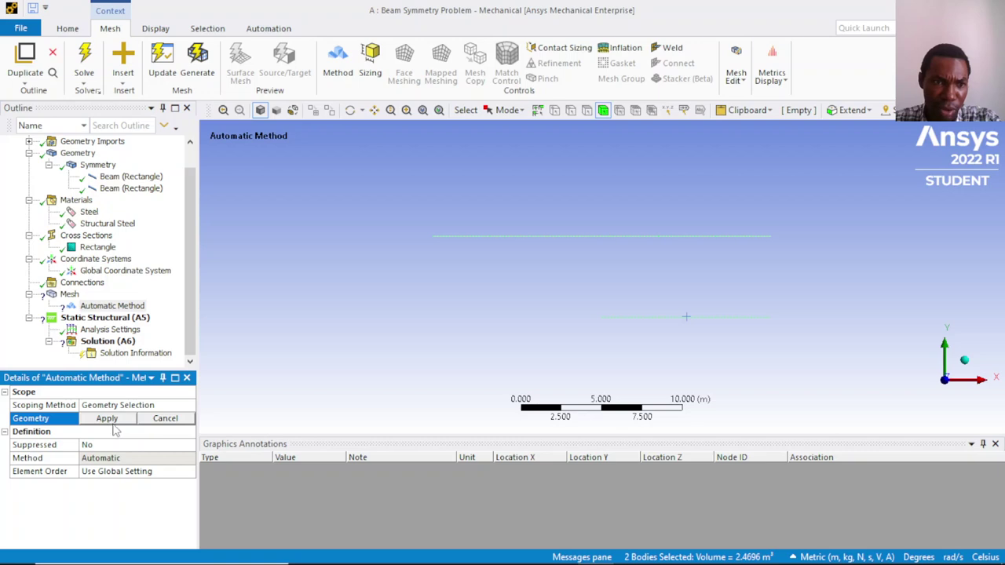
click(108, 421)
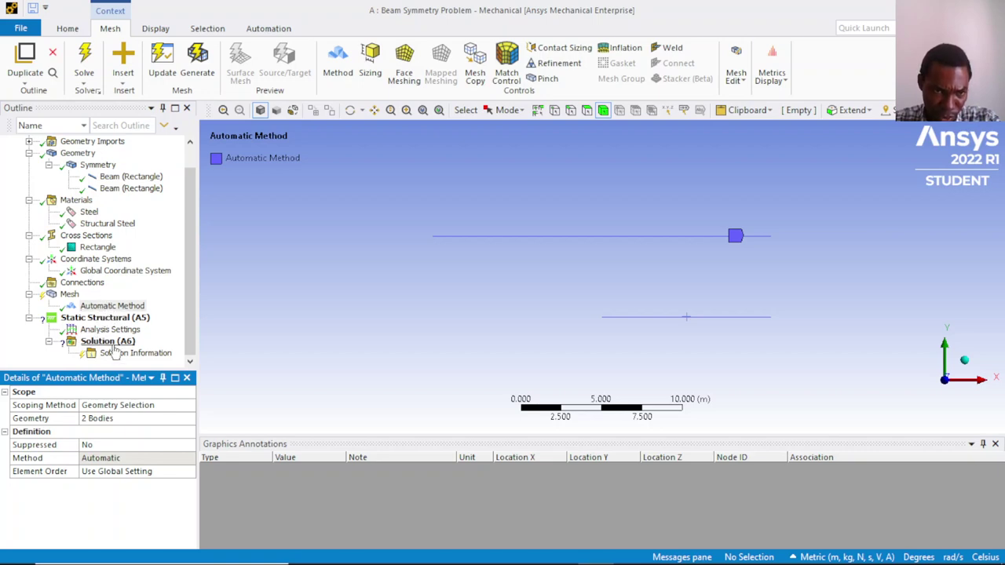
Set the Automatic Method's element order to Quadratic.
click(130, 473)
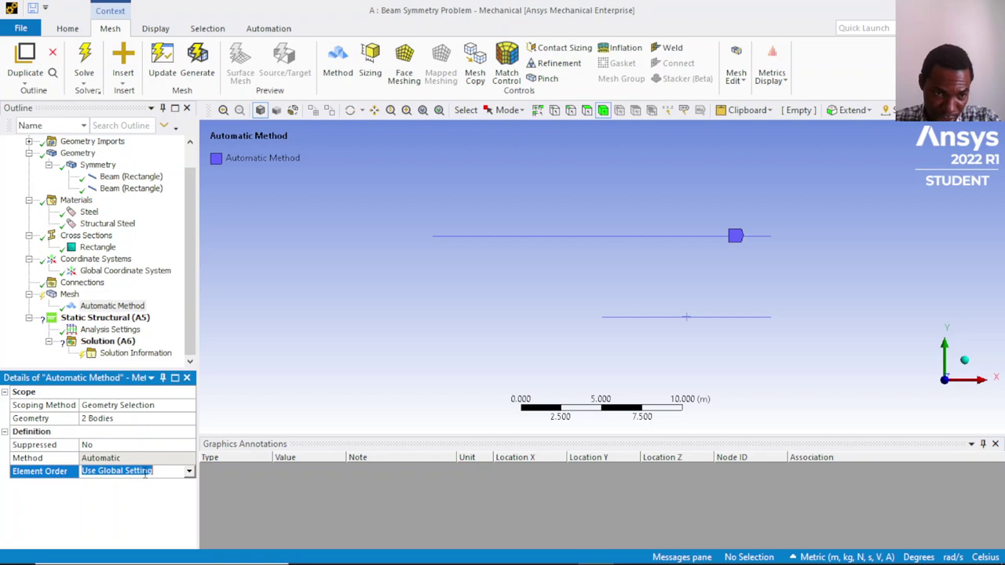
click(188, 471)
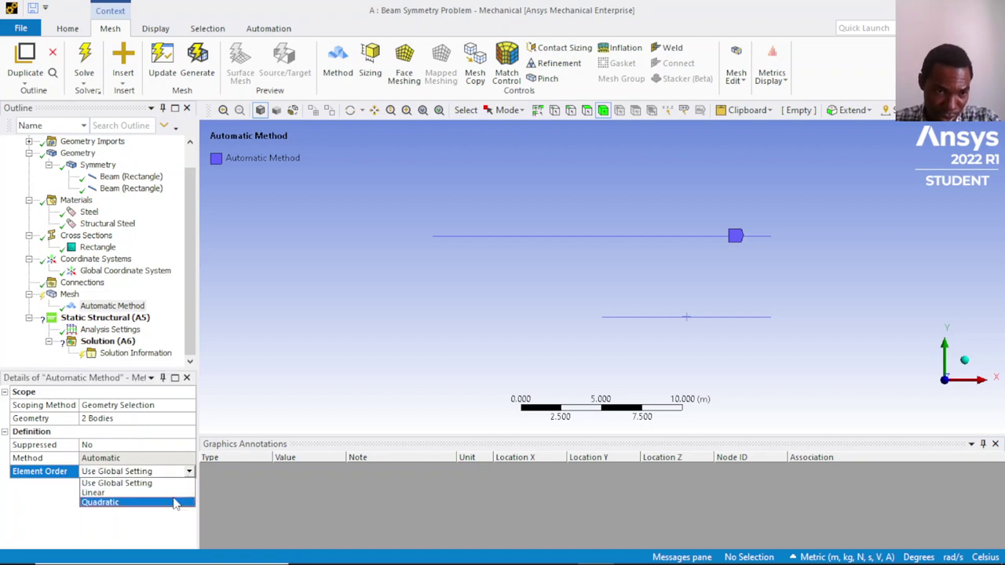
click(179, 503)
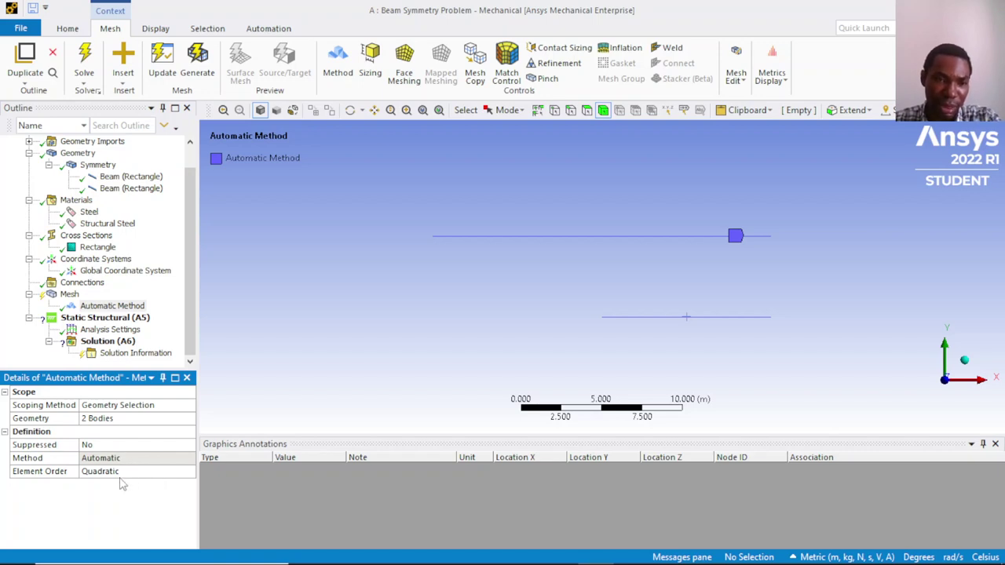
click(122, 307)
Insert a mesh sizing control and scope it to both the full and half beam bodies.
click(70, 295)
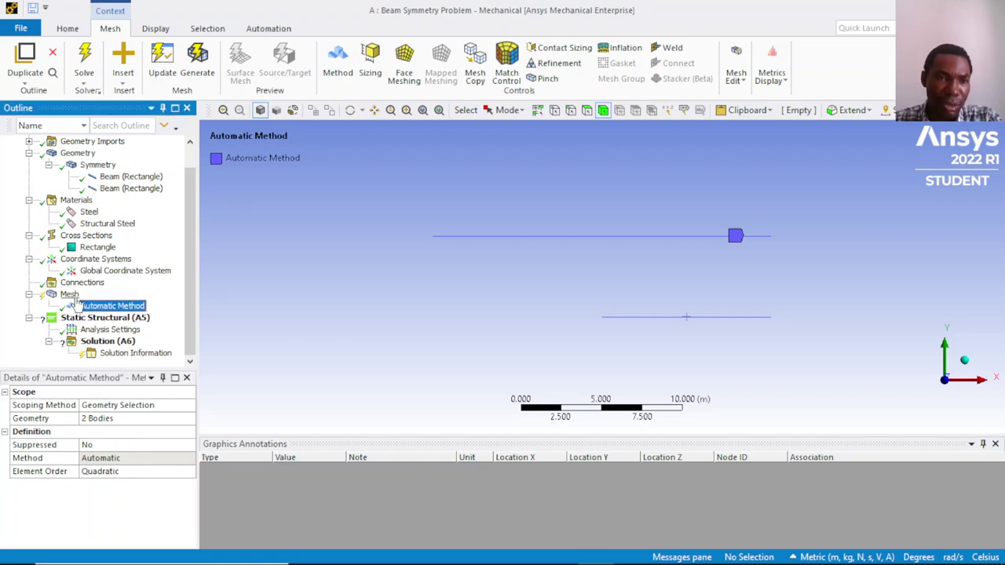
right_click(71, 296)
mouse_move(118, 299)
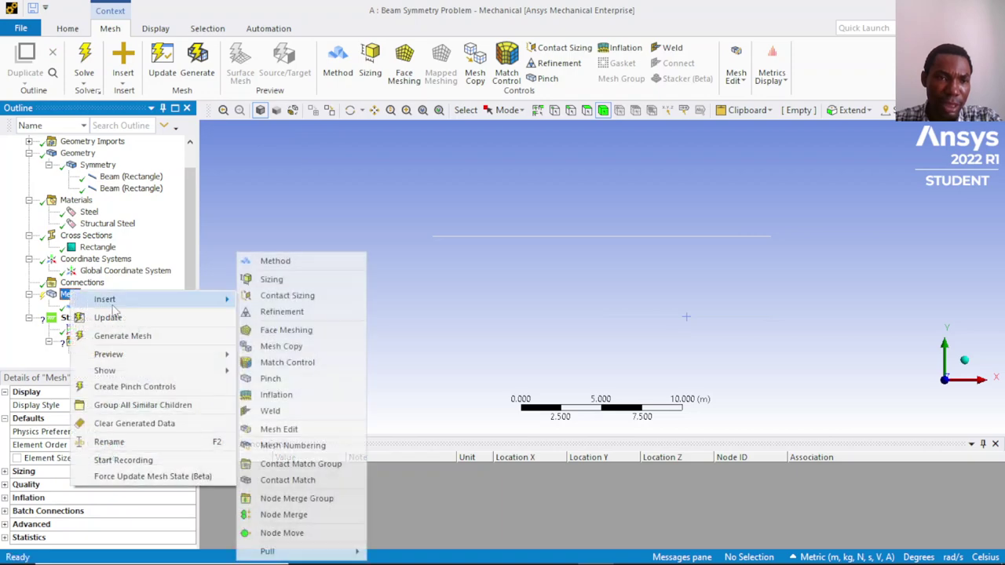
click(272, 279)
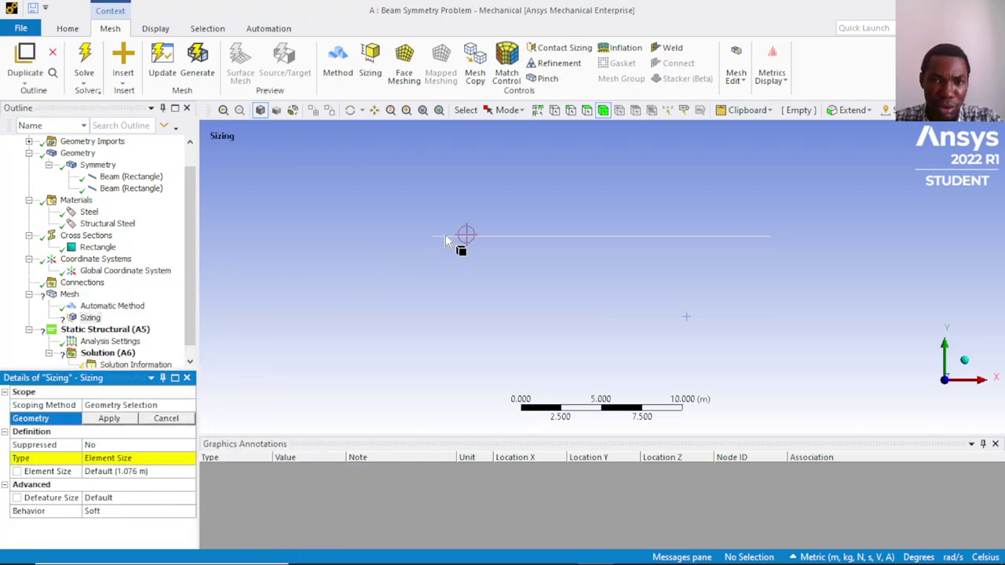
click(479, 238)
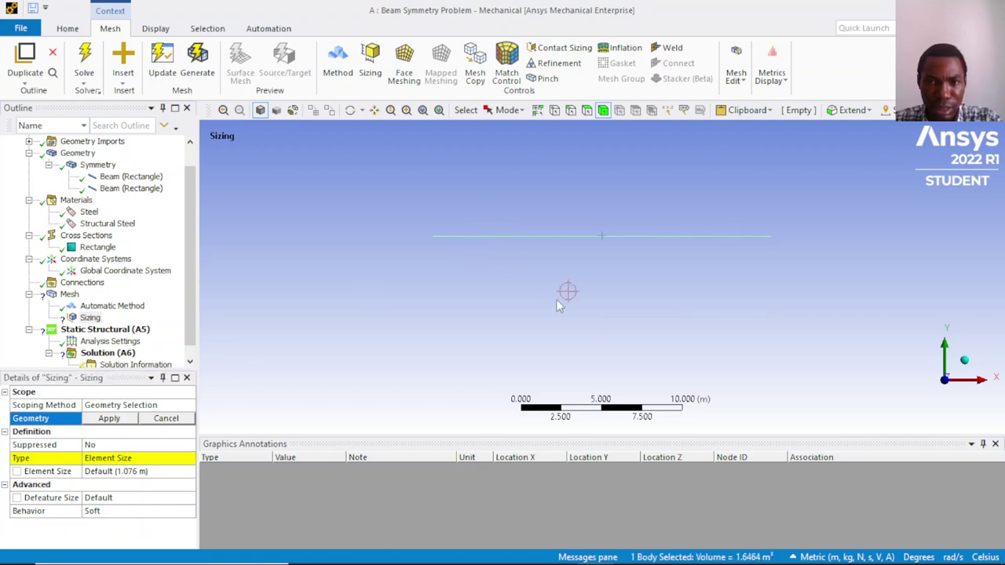
ctrl+click(669, 316)
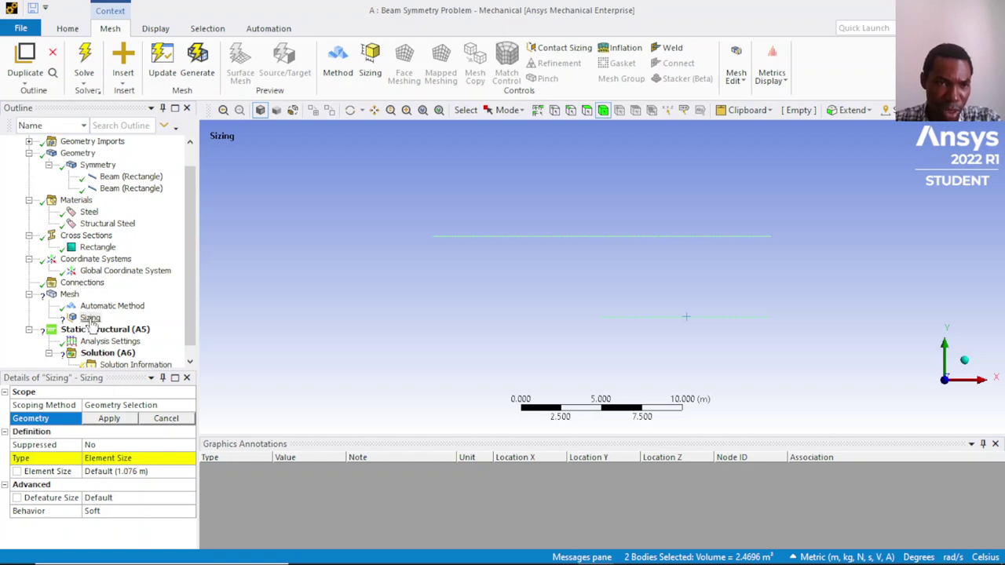
click(110, 418)
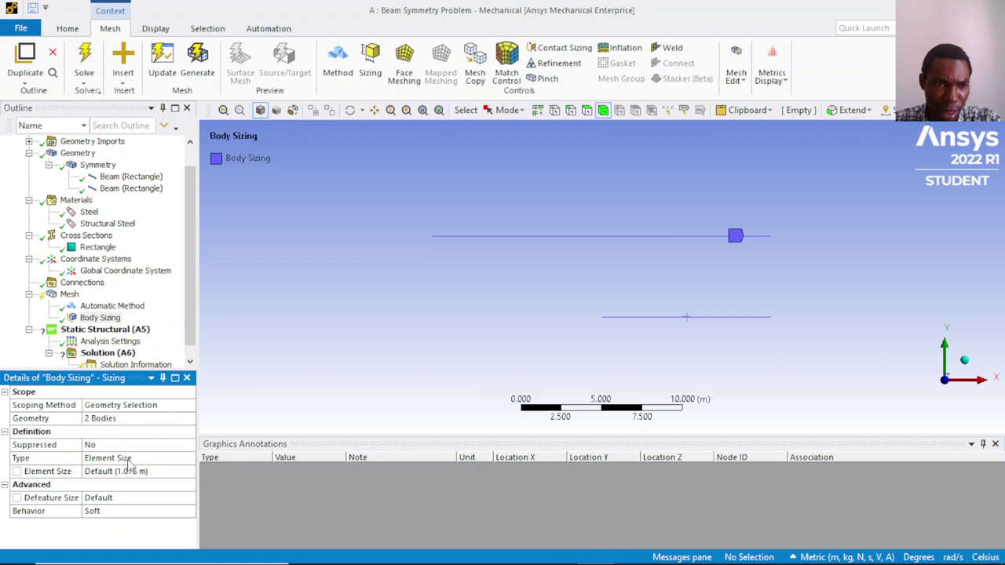
Keep the body sizing's type as Element Size and set its element size to 0.1 m.
click(128, 460)
click(188, 460)
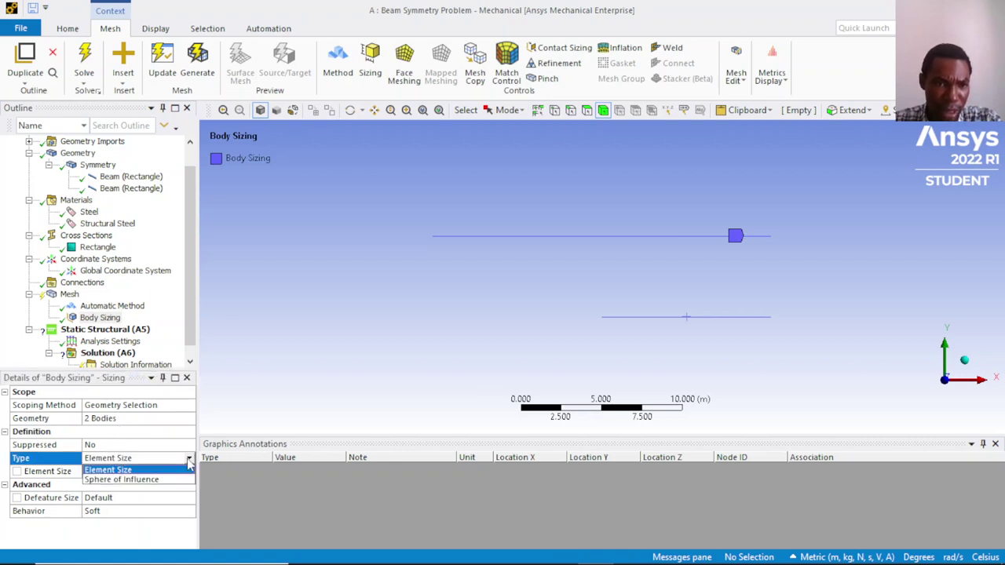
click(187, 469)
click(188, 458)
click(151, 444)
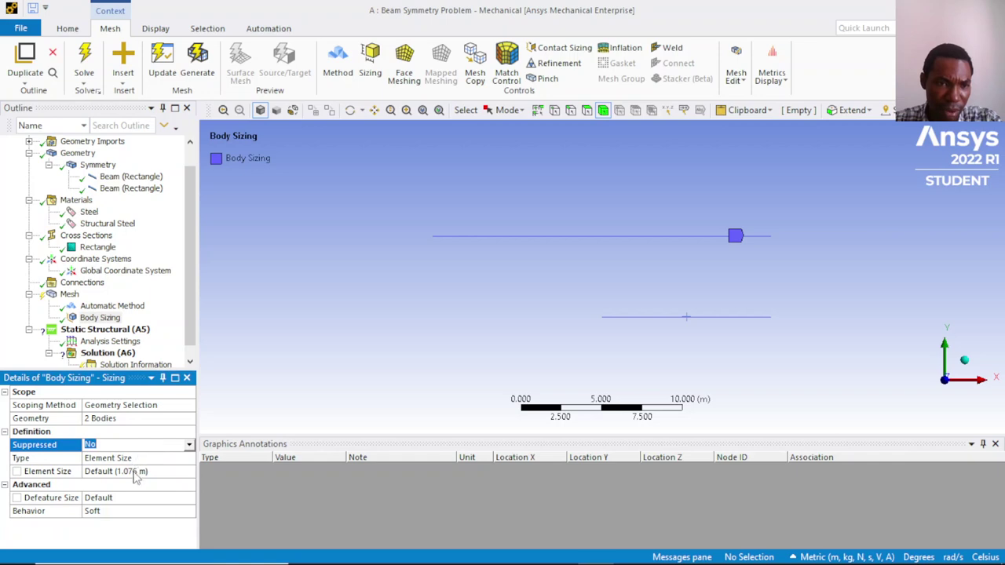
click(135, 472)
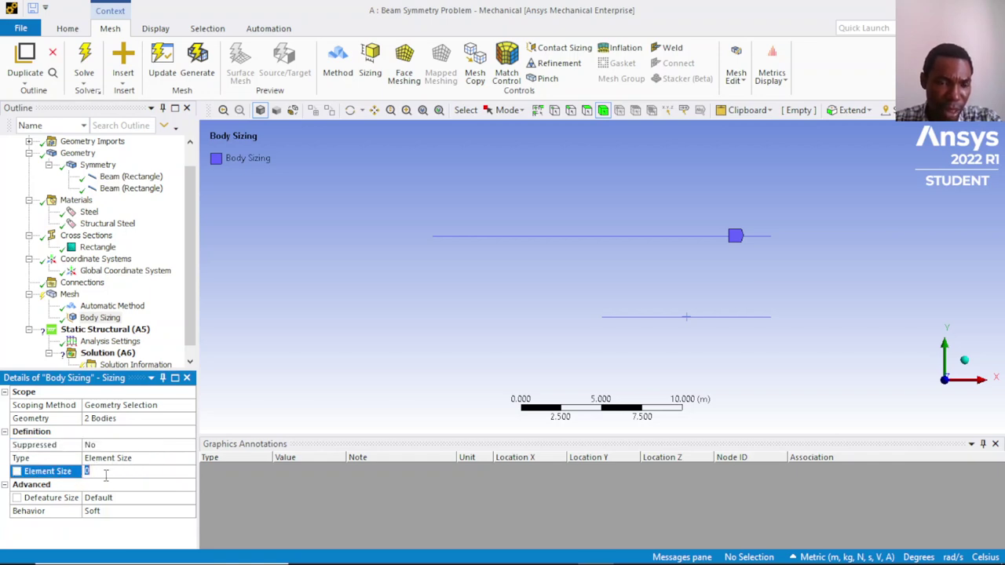
click(123, 459)
click(111, 472)
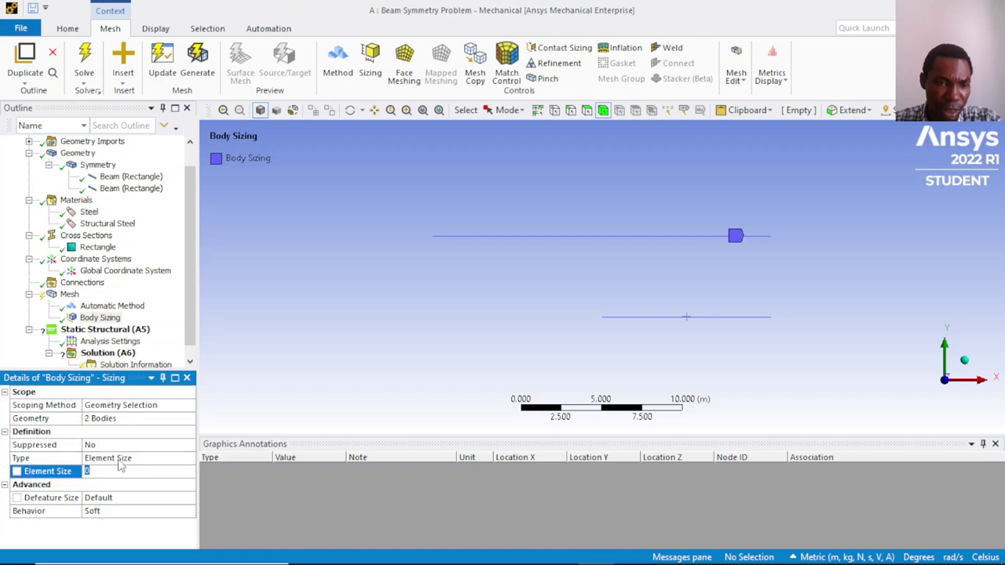
click(119, 460)
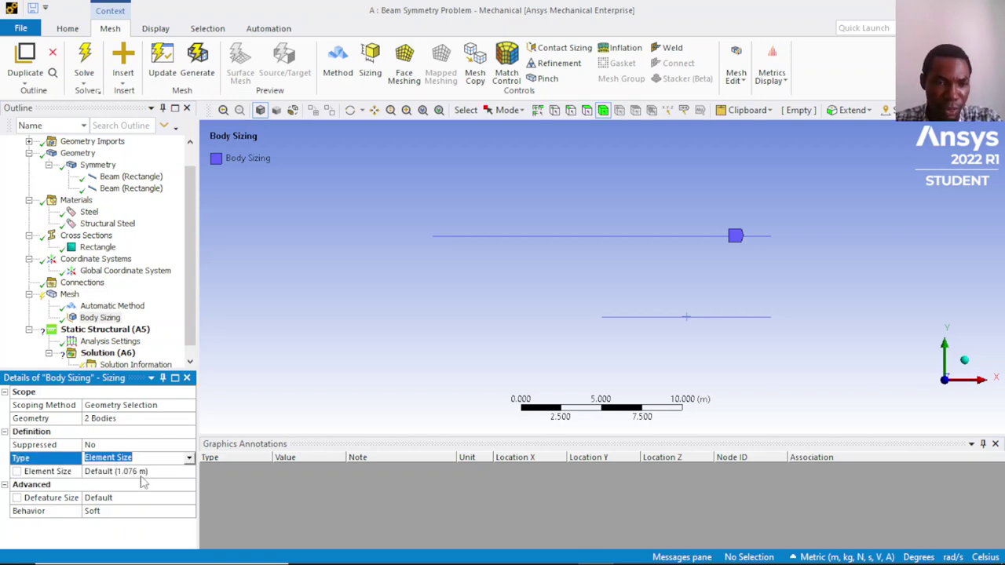
click(143, 474)
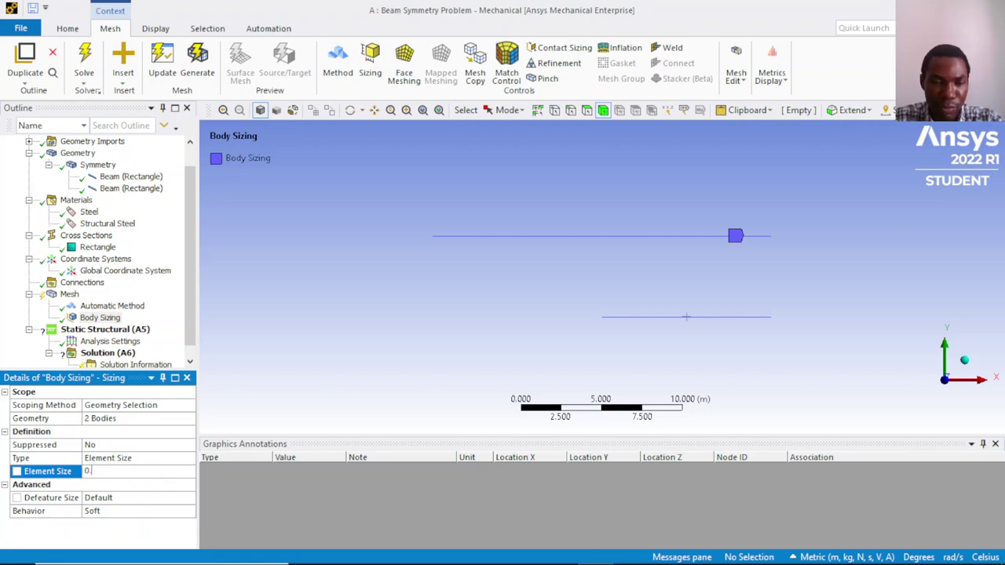
text(0.1)
key(Return)
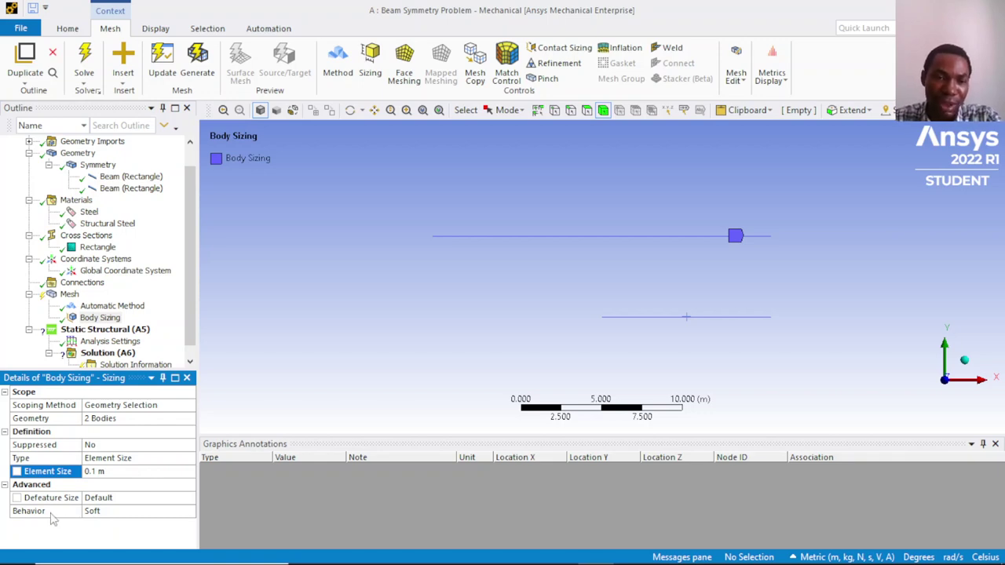
click(95, 471)
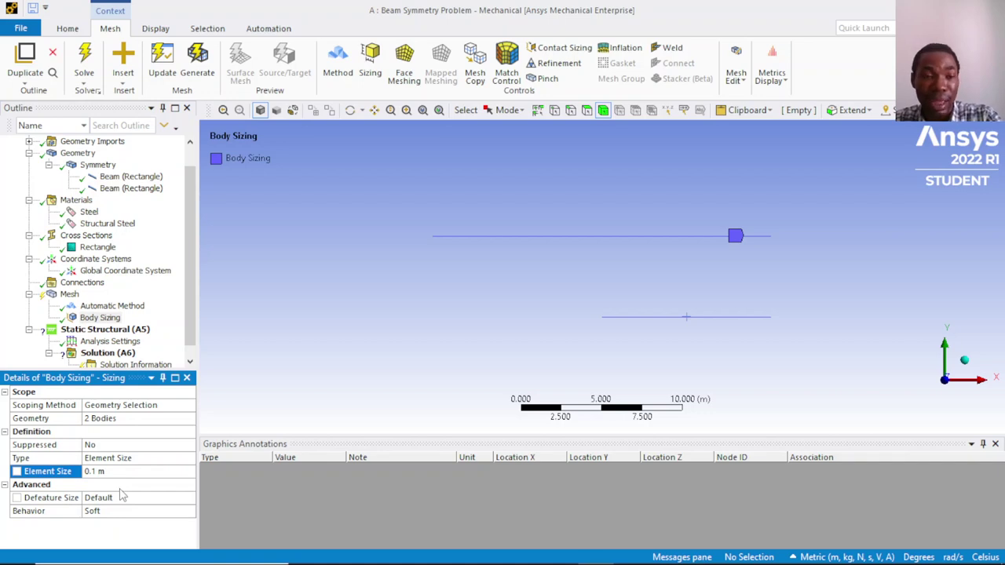
Review the Automatic Method and Body Sizing controls together, and return to the overall mesh settings.
mouse_move(124, 561)
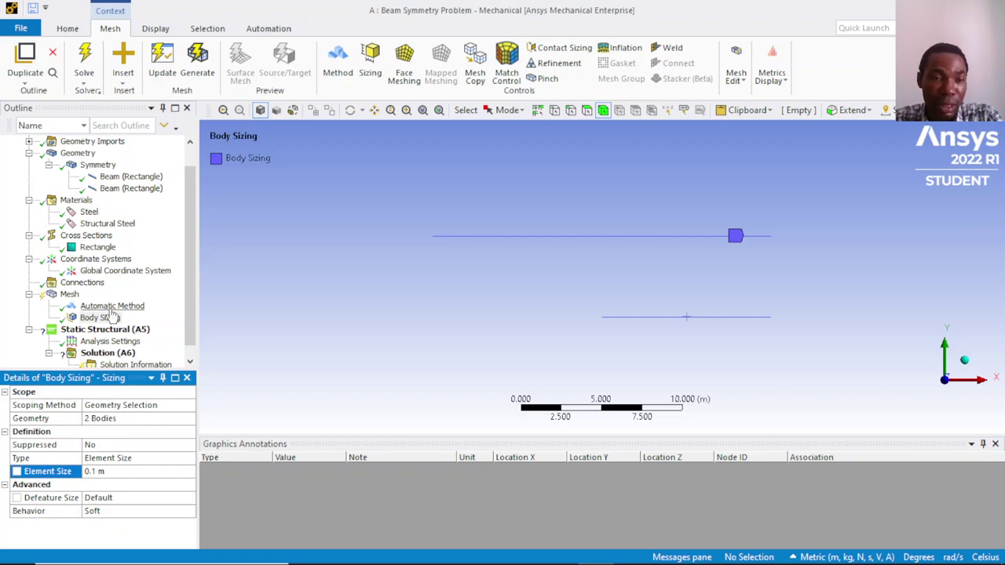
scroll(108, 314, down, 1)
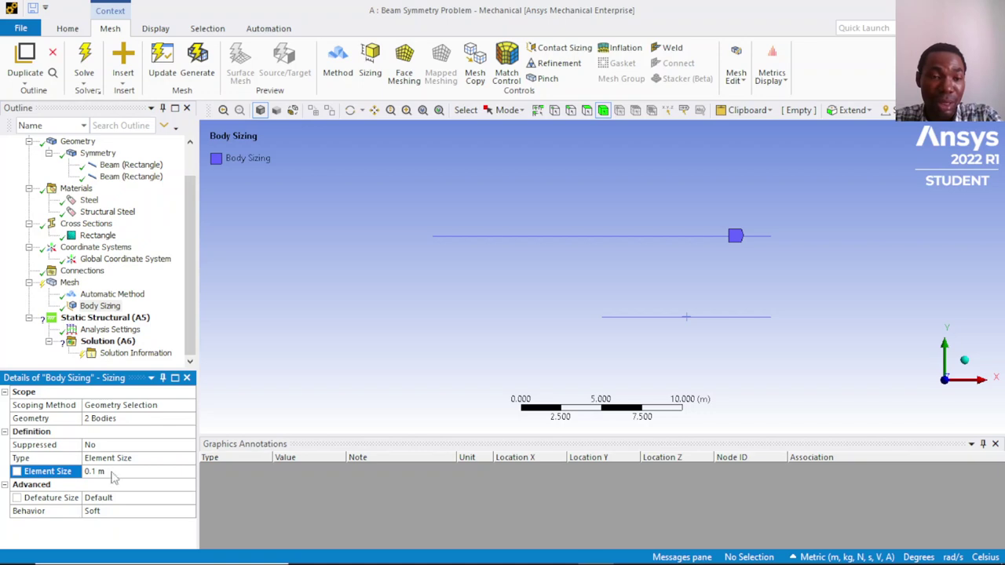
click(110, 296)
click(110, 307)
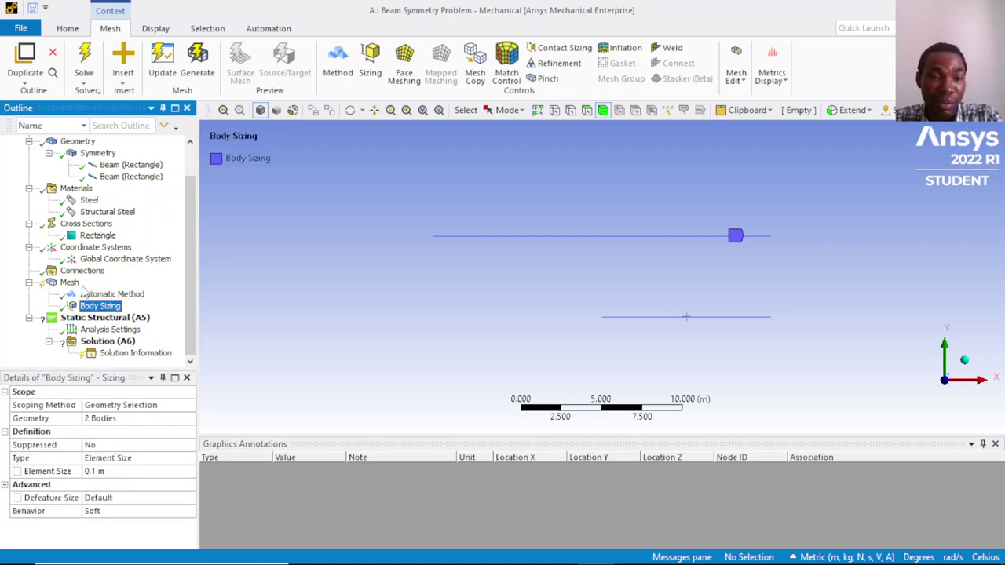
click(112, 299)
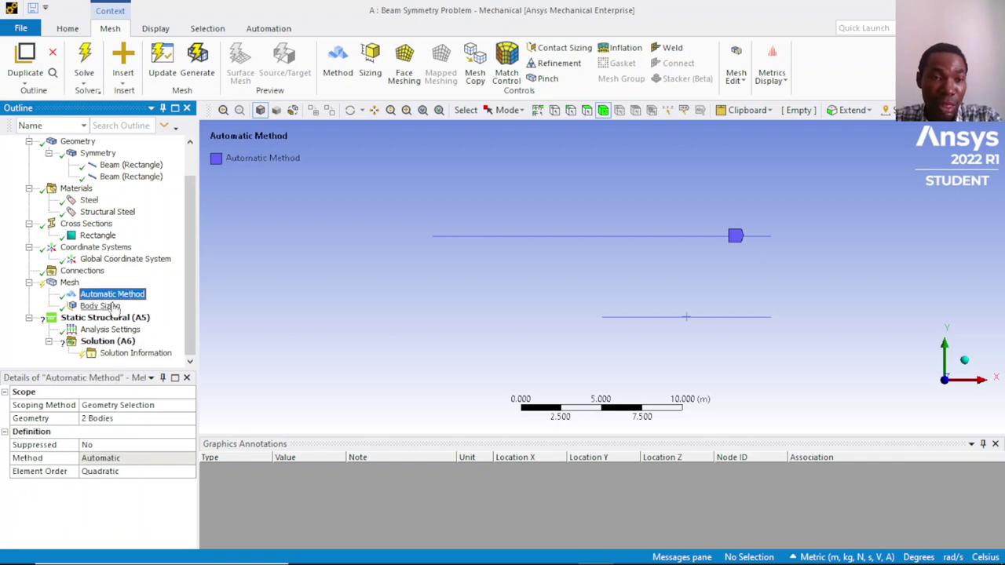
ctrl+click(116, 306)
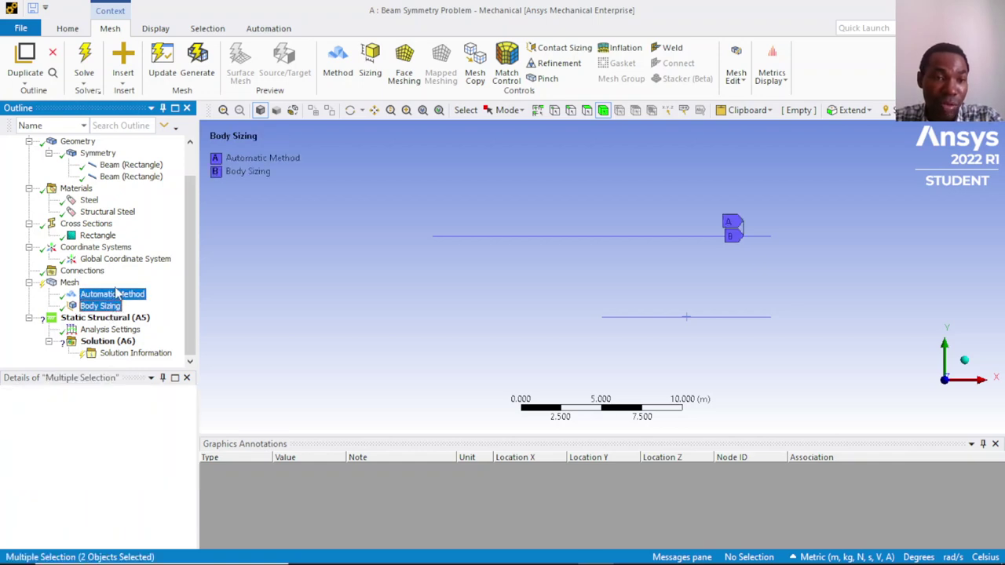
click(70, 283)
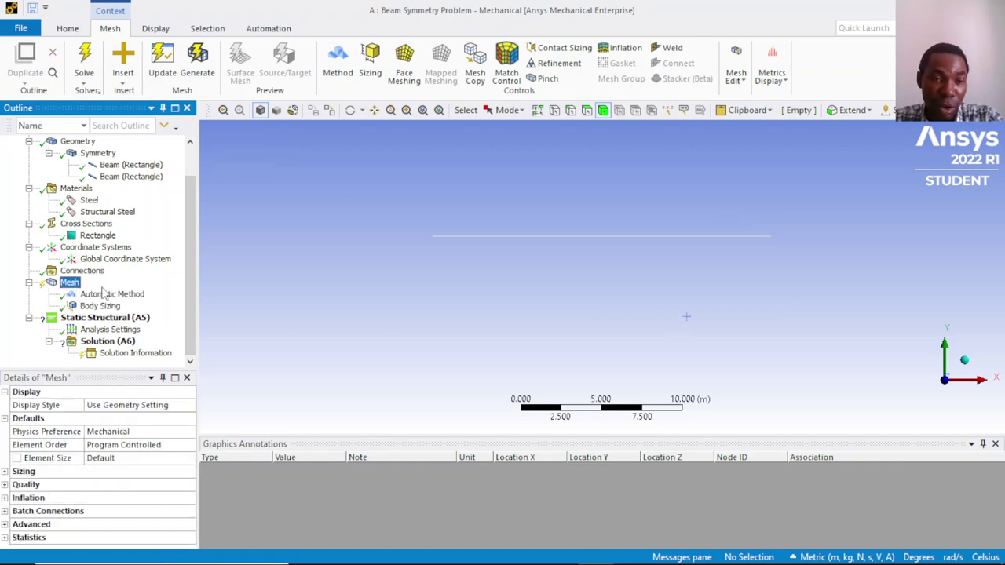
Set the element order in the overall mesh defaults to Quadratic.
click(142, 431)
click(163, 445)
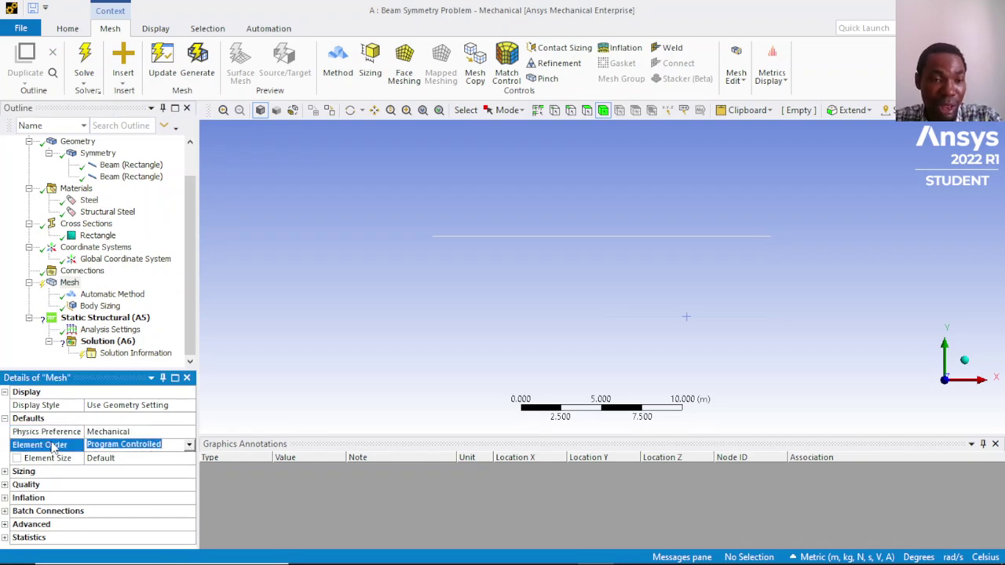
click(189, 445)
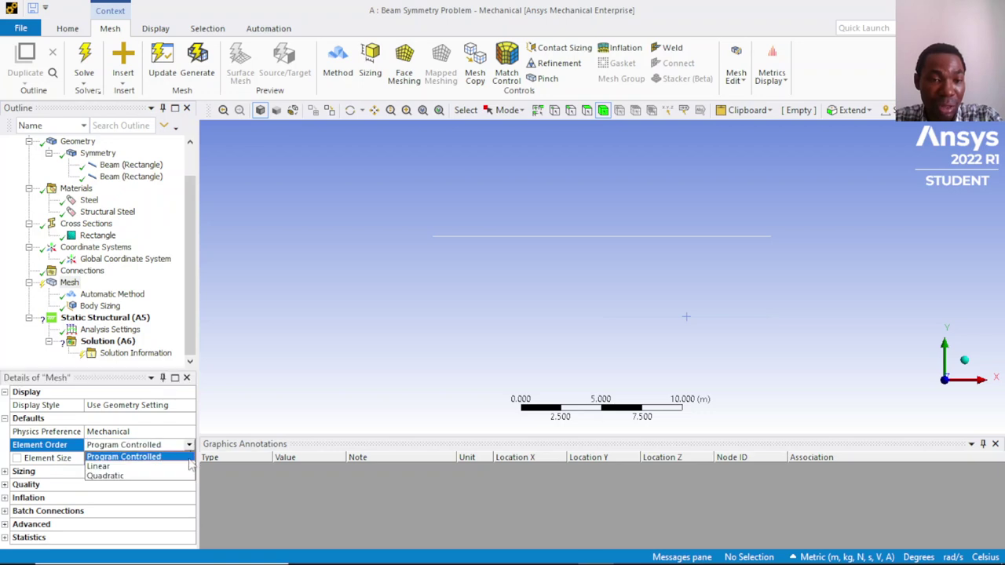
click(186, 476)
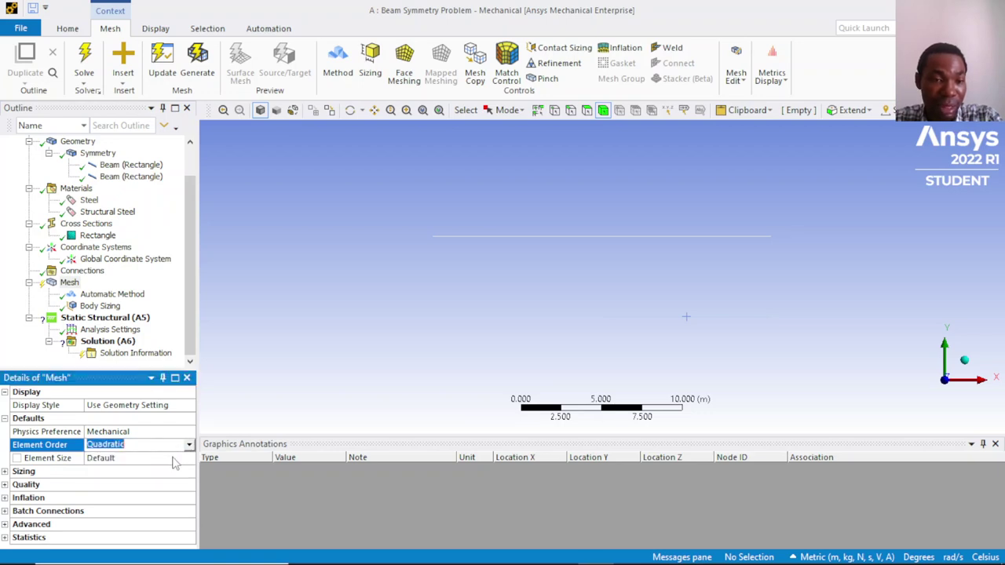
Set the overall mesh element size to 0.1 m and check the Automatic Method and Body Sizing controls alongside it.
click(179, 458)
text(0)
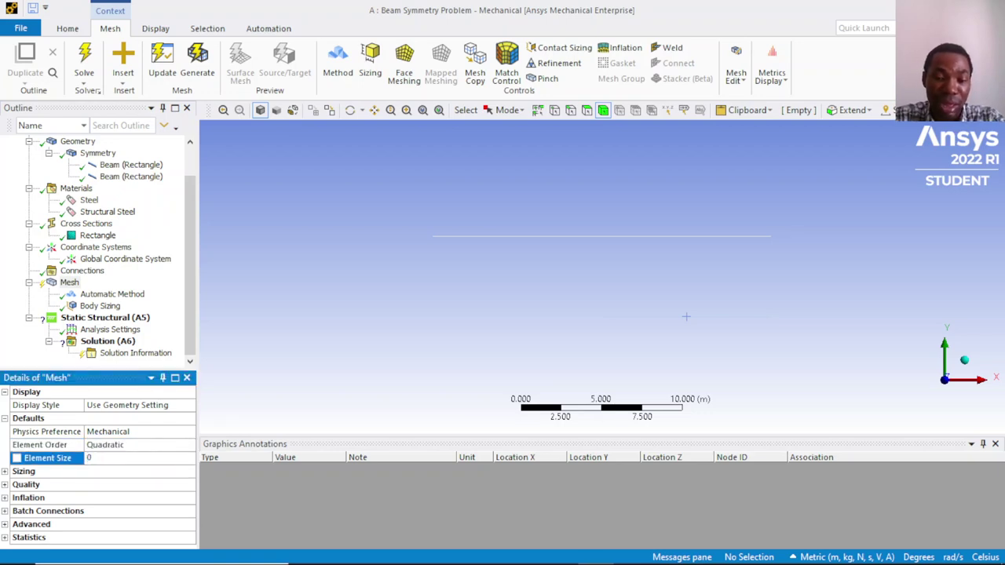
text(.)
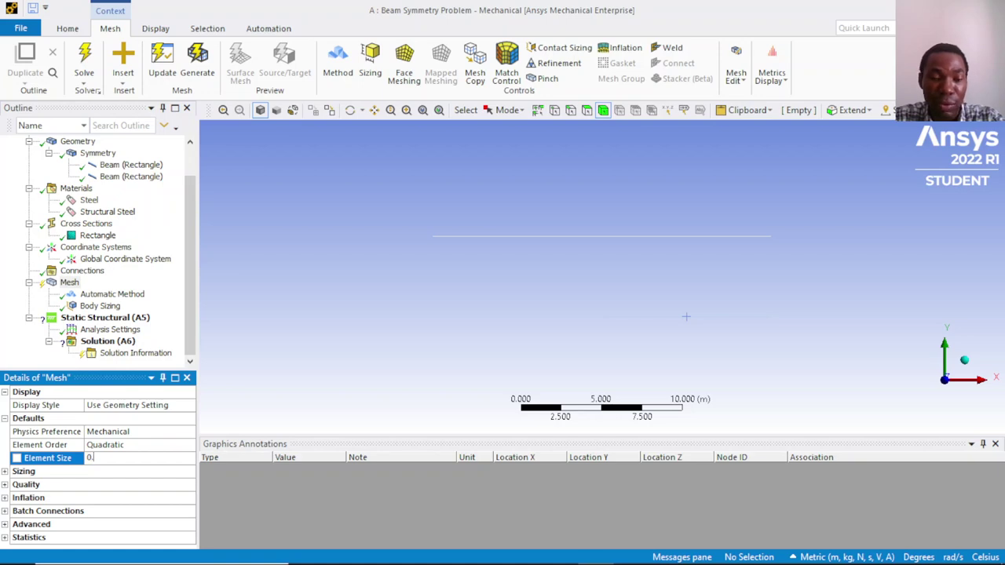
text(1)
key(Return)
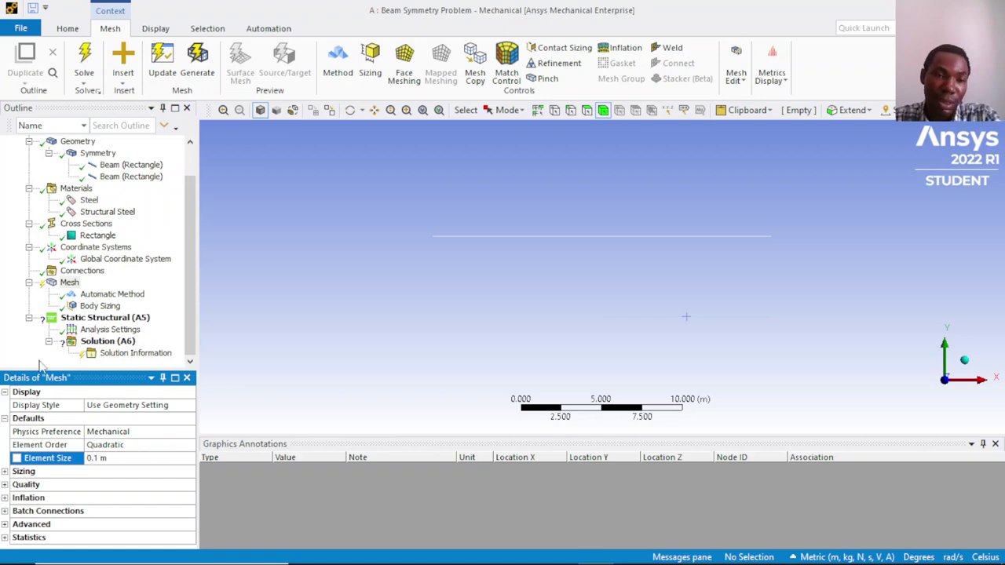
click(113, 298)
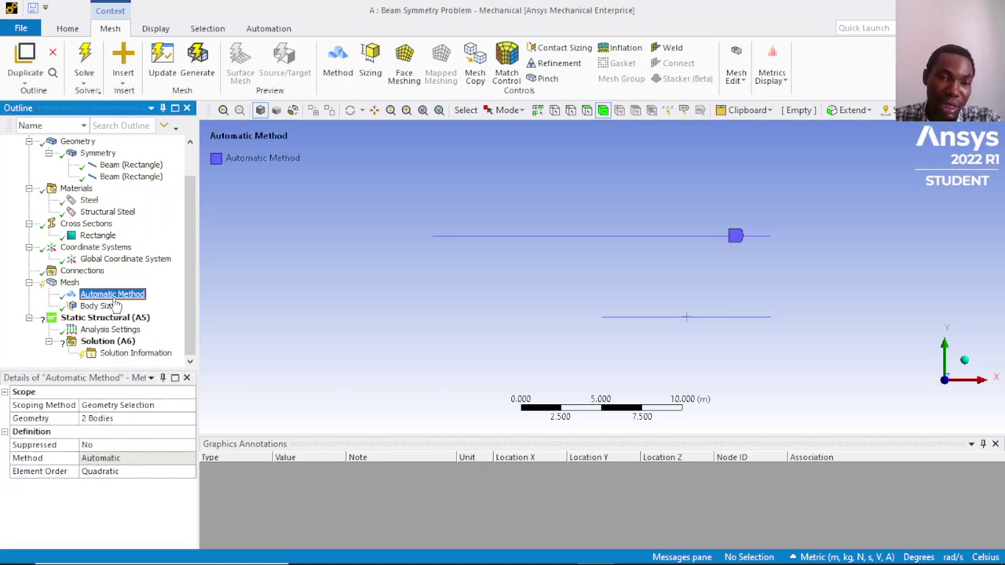
ctrl+click(113, 306)
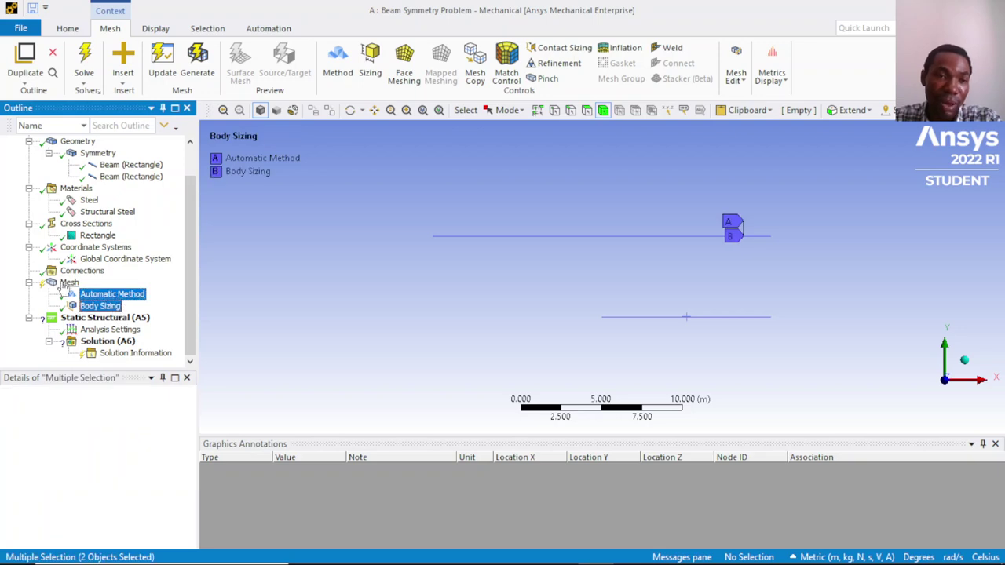
click(66, 283)
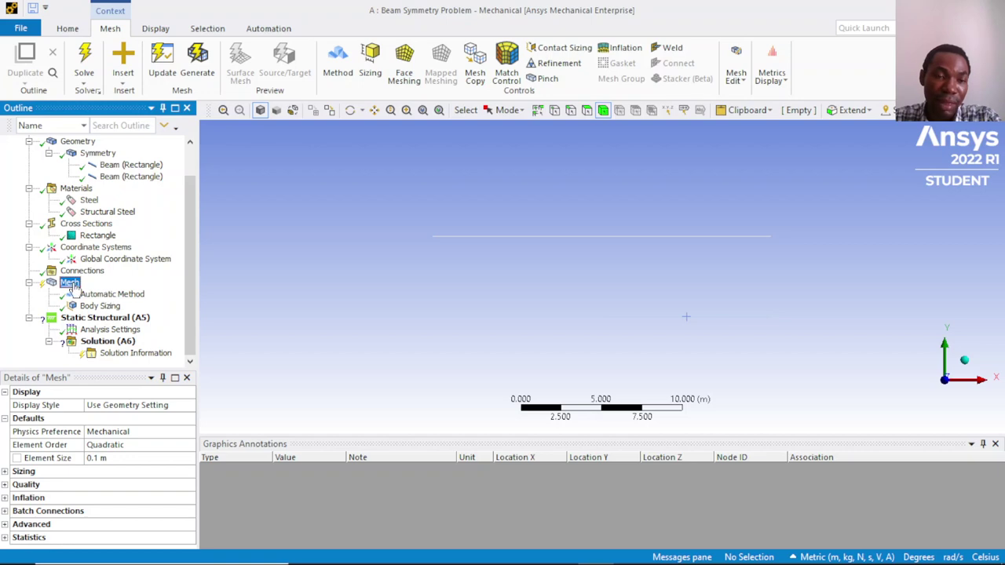
Switch to the PowerPoint beam slide, erase the handwritten ink over both beam diagrams, and reactivate the orange pen.
click(103, 320)
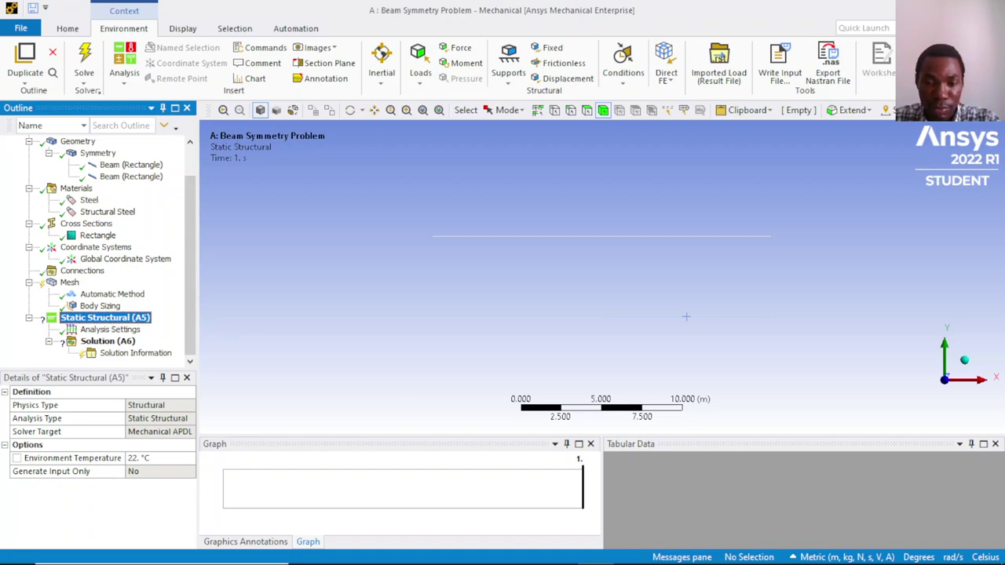
click(496, 552)
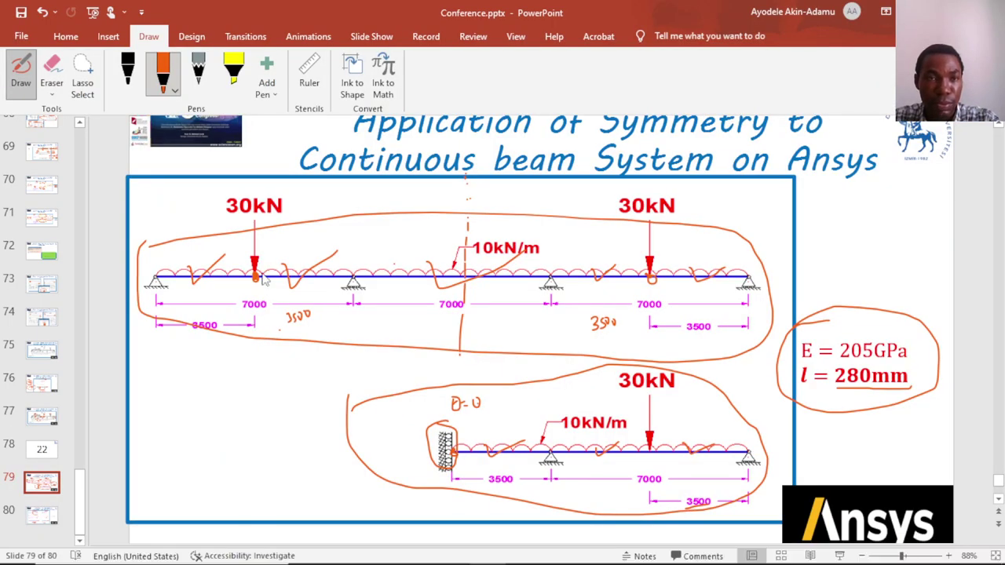
click(51, 74)
mouse_move(306, 227)
mouse_down()
mouse_move(312, 218)
mouse_move(327, 300)
mouse_move(205, 285)
mouse_move(467, 271)
mouse_move(268, 309)
mouse_move(453, 319)
mouse_move(602, 282)
mouse_move(661, 309)
mouse_move(390, 372)
mouse_move(422, 442)
mouse_move(755, 466)
mouse_up()
key(Escape)
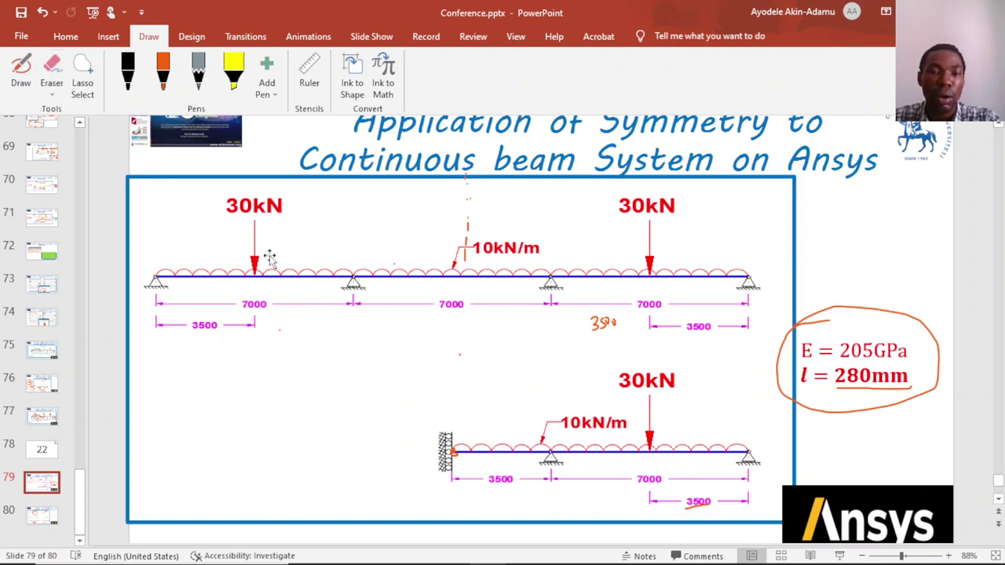
click(164, 79)
click(171, 91)
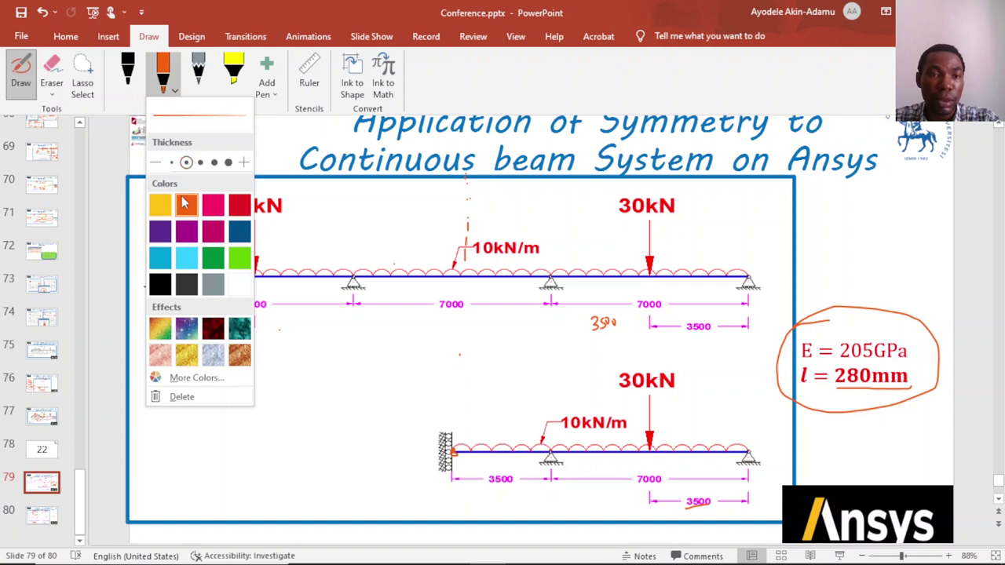
click(410, 295)
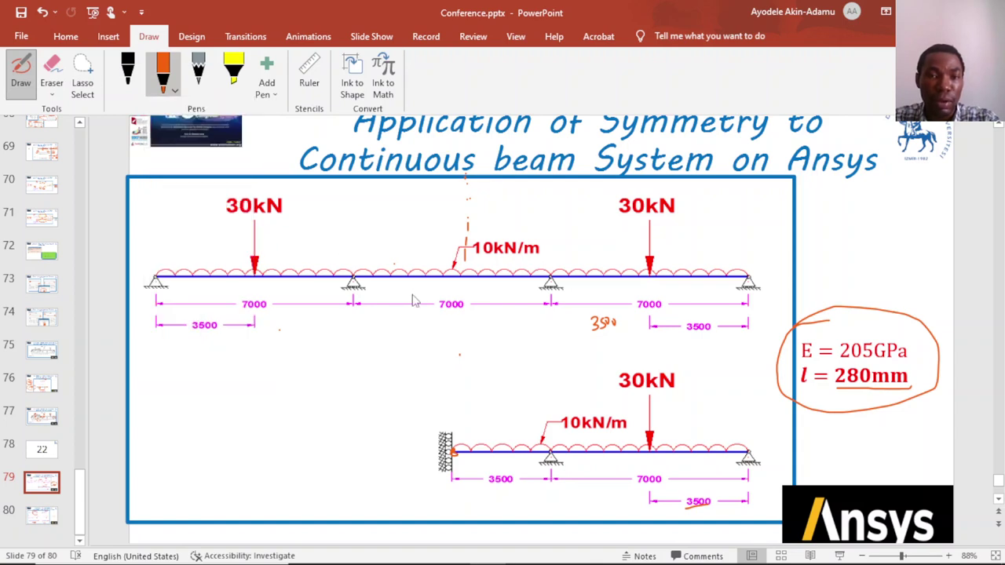
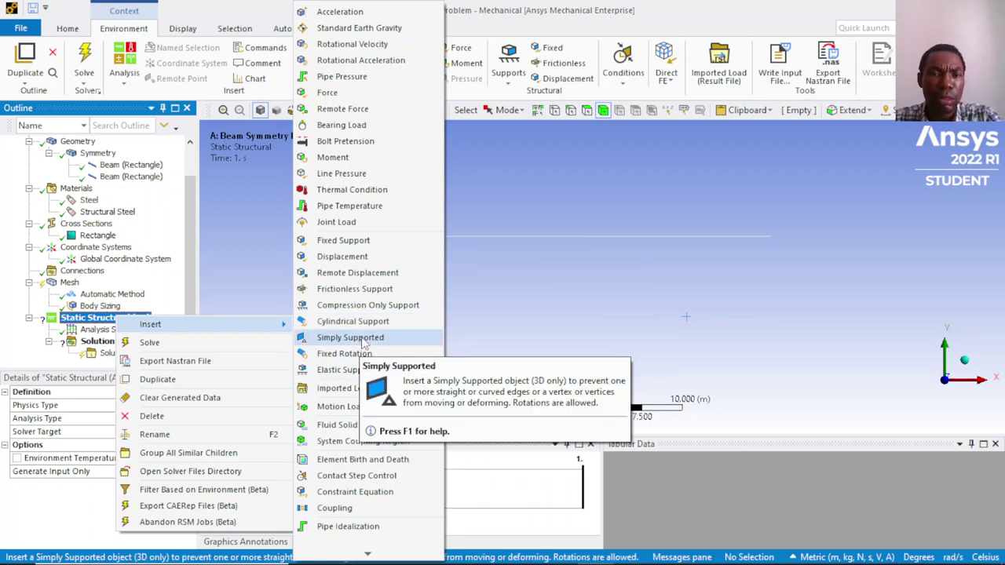
Insert a Simply Supported condition in the static structural analysis and scope it to the full beam's left end vertex at x = 0.
click(361, 339)
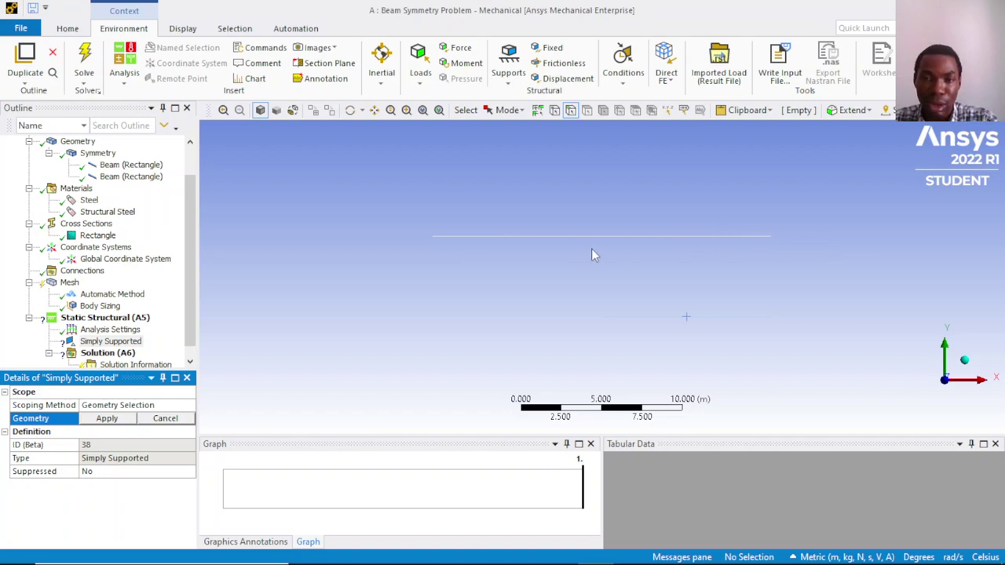
scroll(117, 338, down, 1)
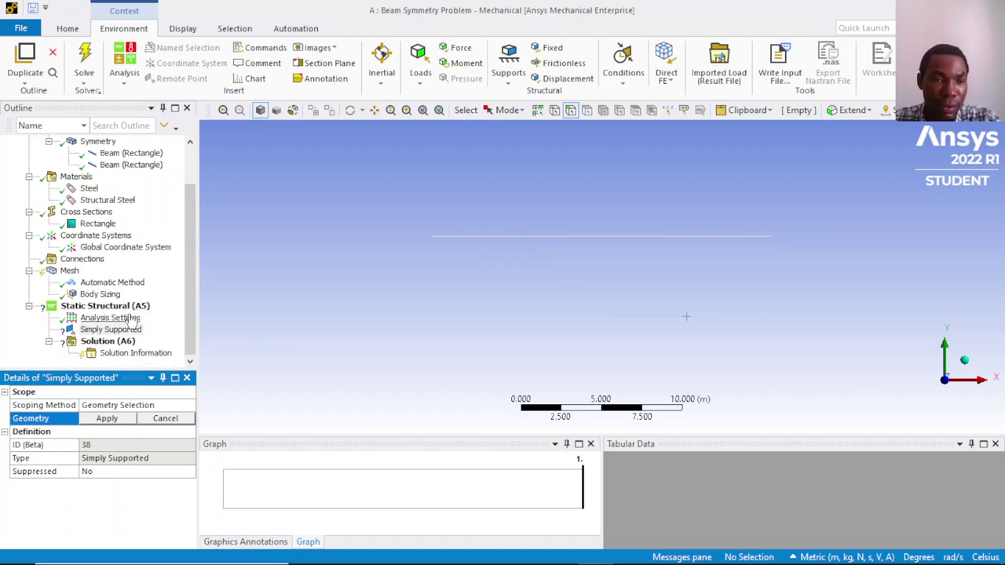
click(113, 330)
click(351, 271)
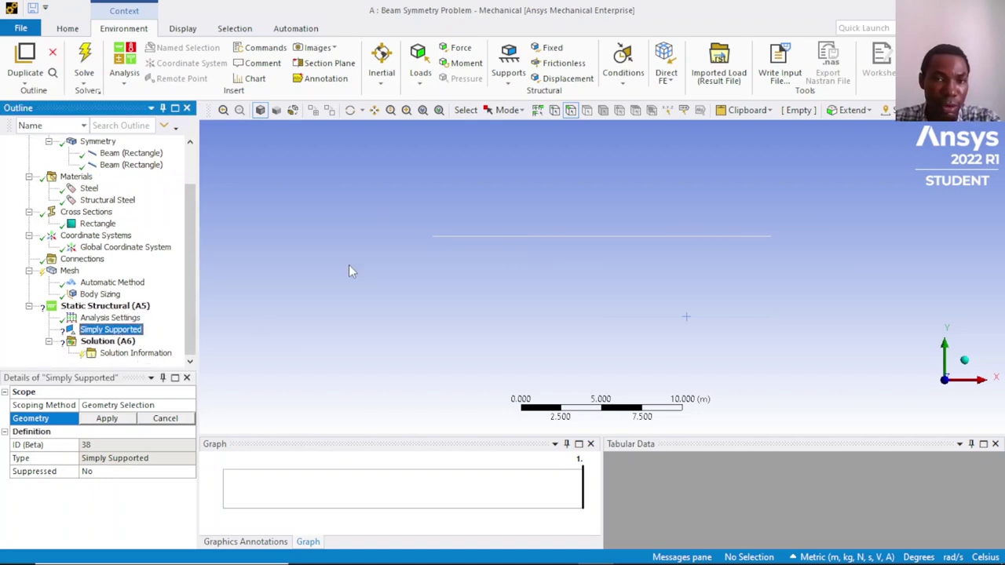
click(555, 112)
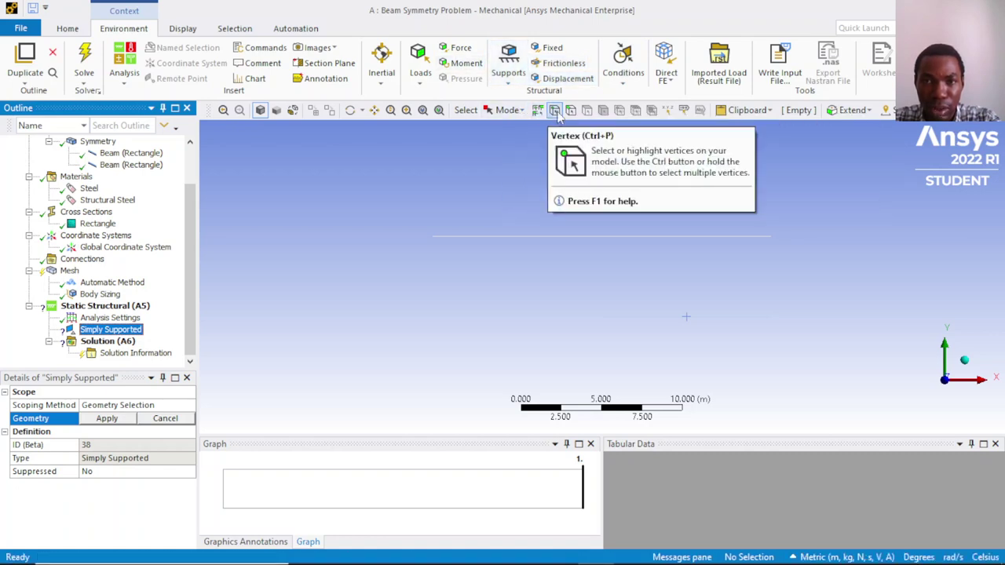
click(434, 239)
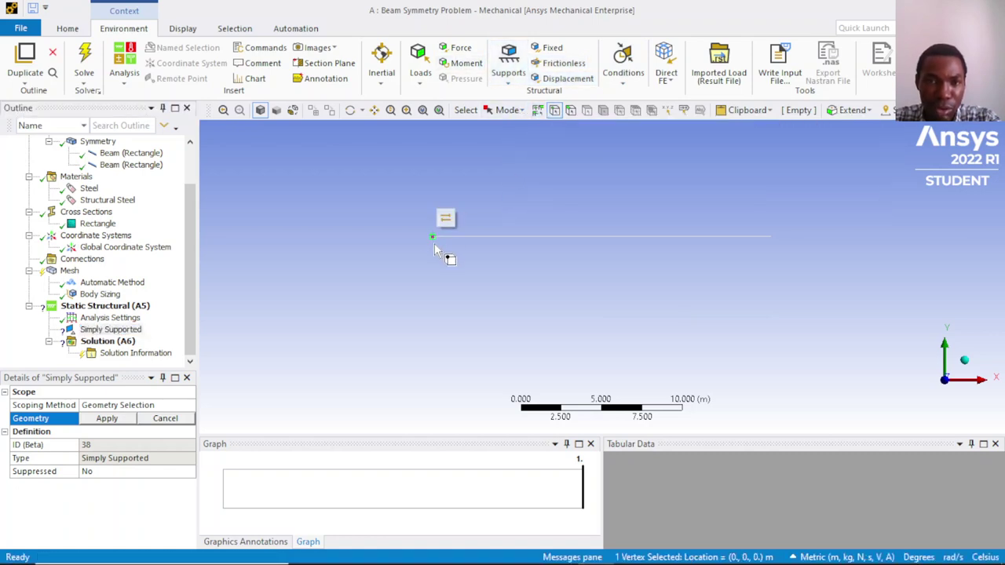
click(108, 331)
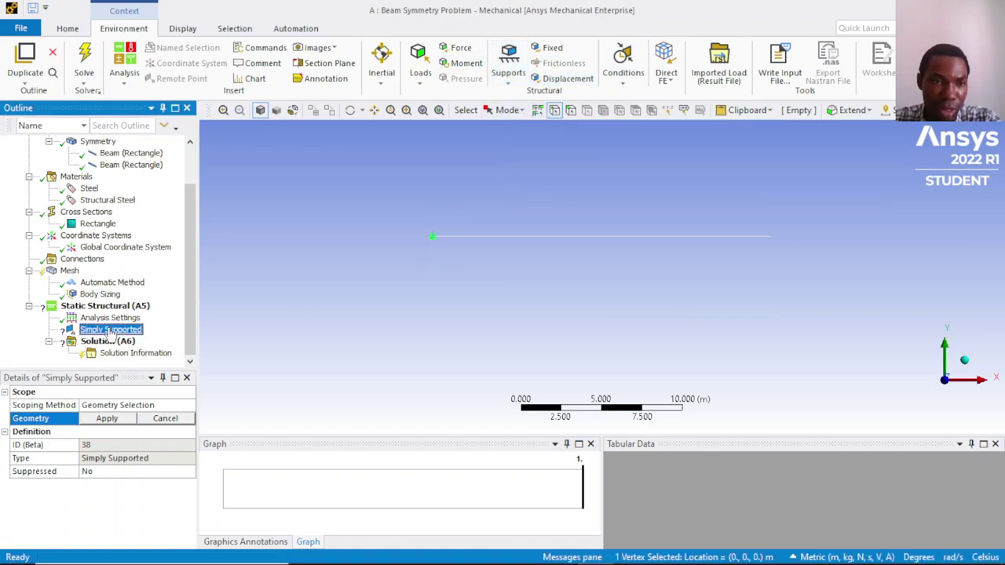
click(114, 420)
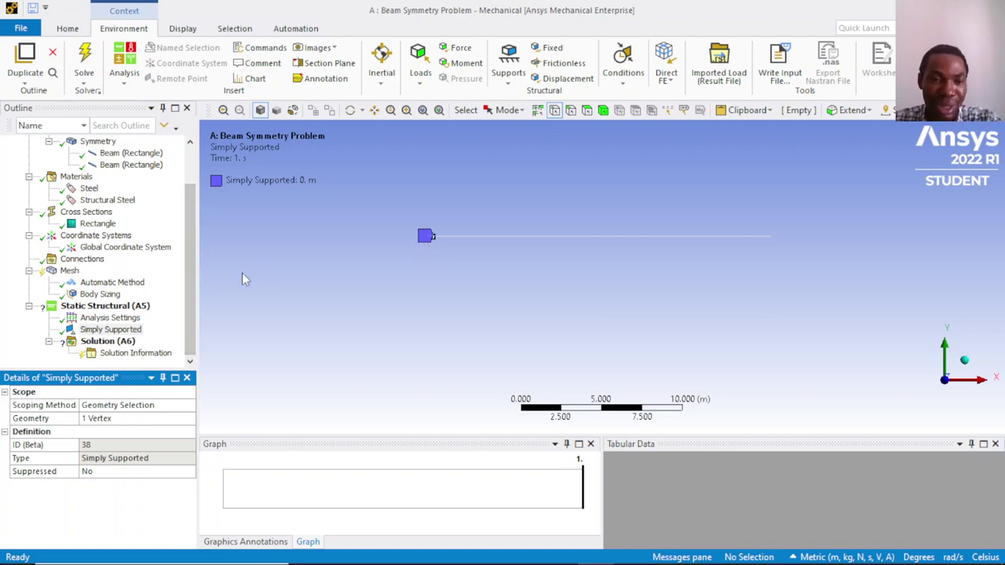
Add a second Simply Supported condition at the full beam's vertex at x = 7 m.
right_click(126, 332)
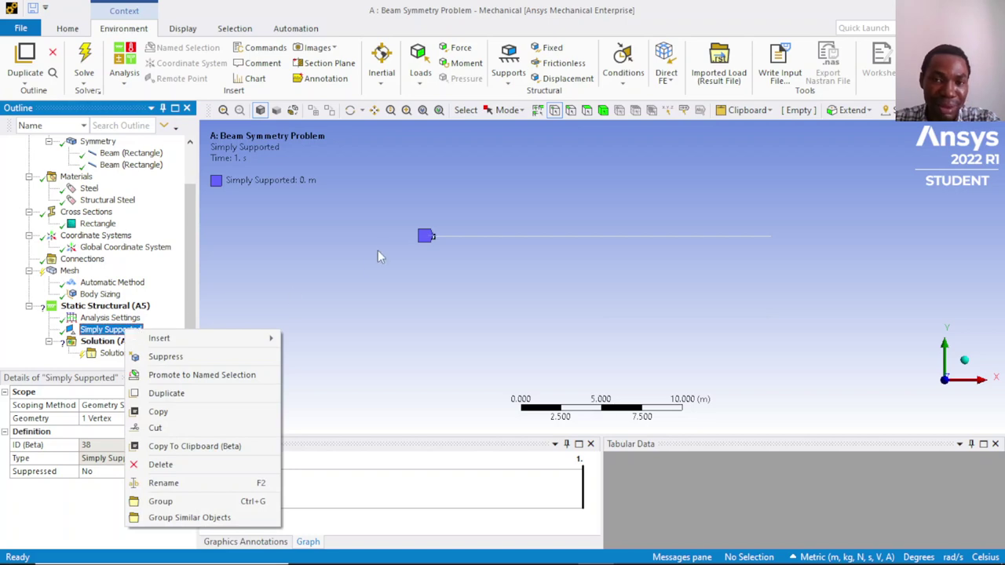
click(547, 236)
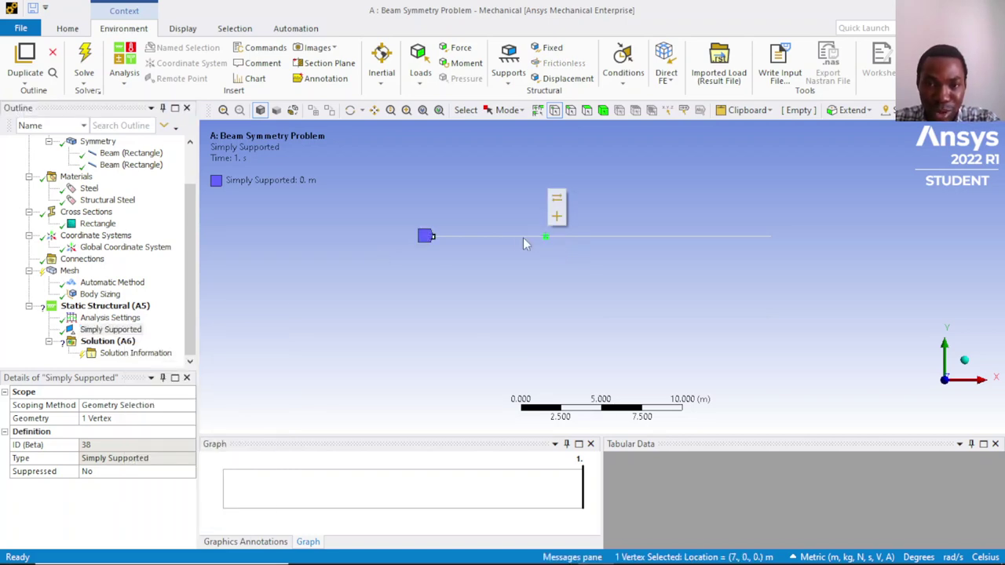
click(490, 238)
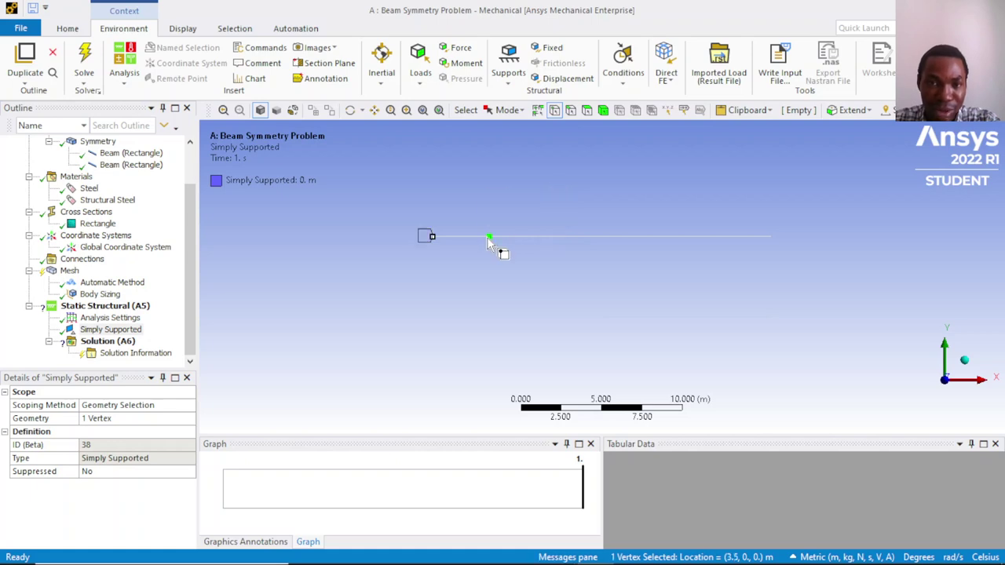
click(548, 237)
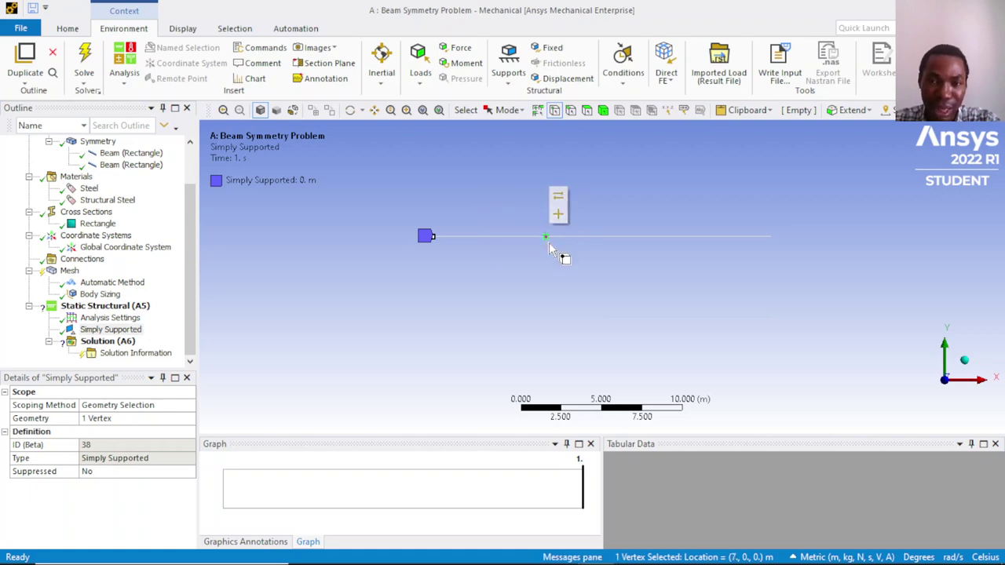
click(129, 307)
right_click(130, 308)
mouse_move(166, 314)
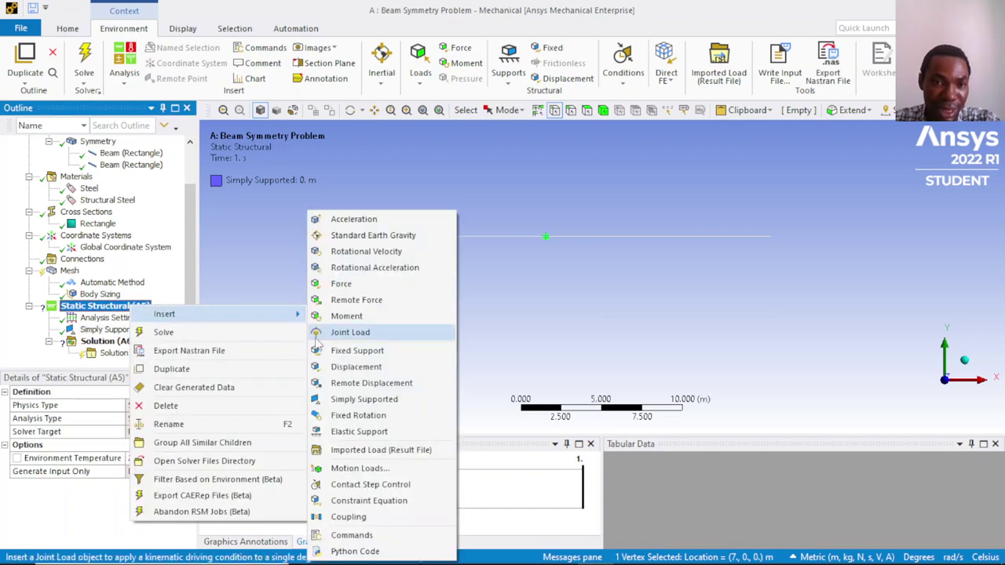
click(352, 399)
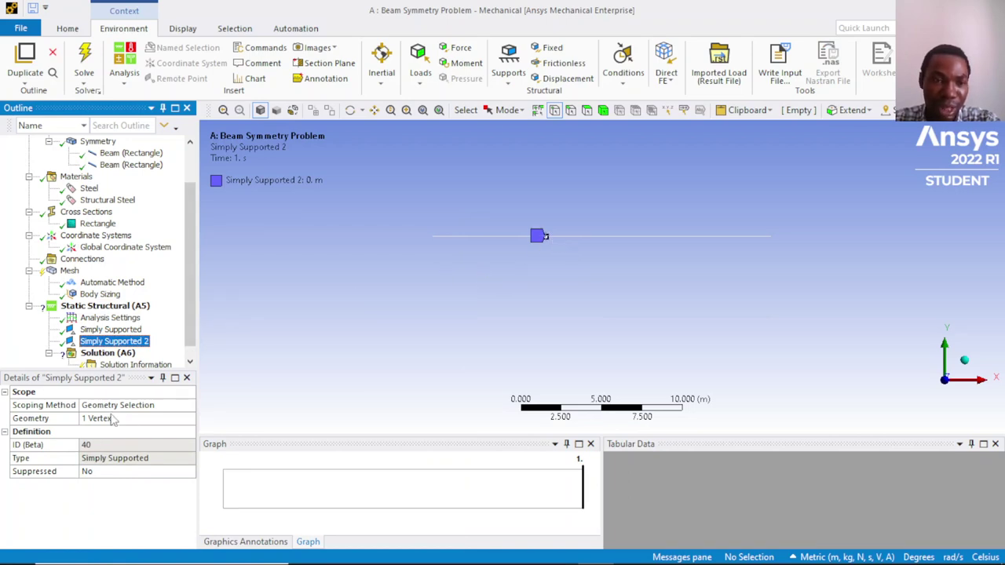
click(112, 343)
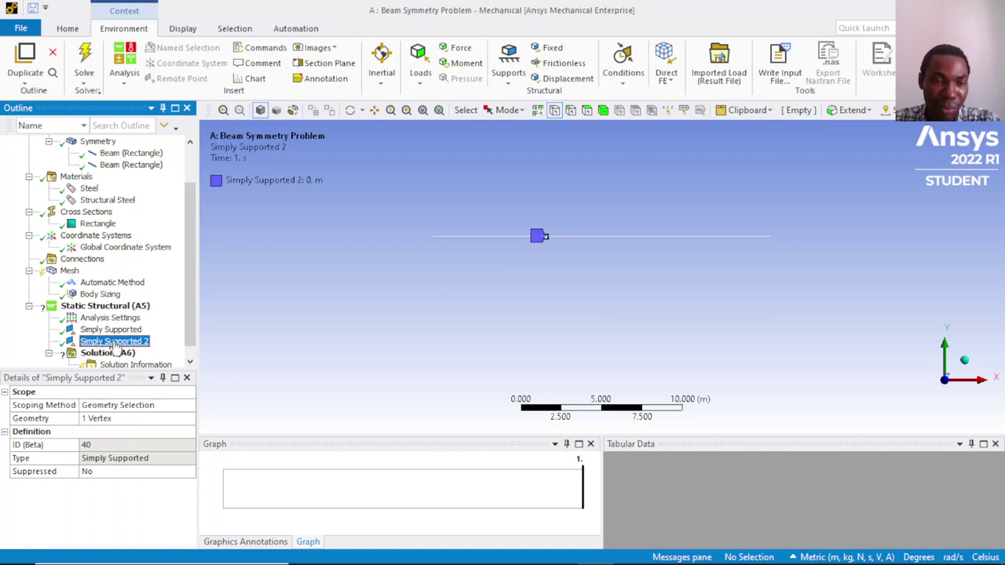
click(473, 294)
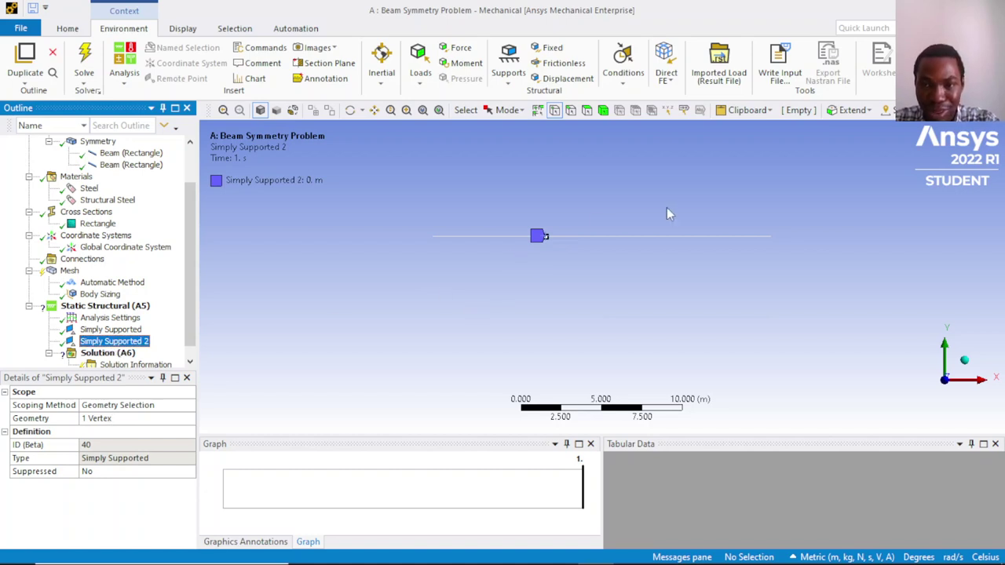
Add a third Simply Supported condition at the full beam's vertex at x = 14 m.
click(661, 242)
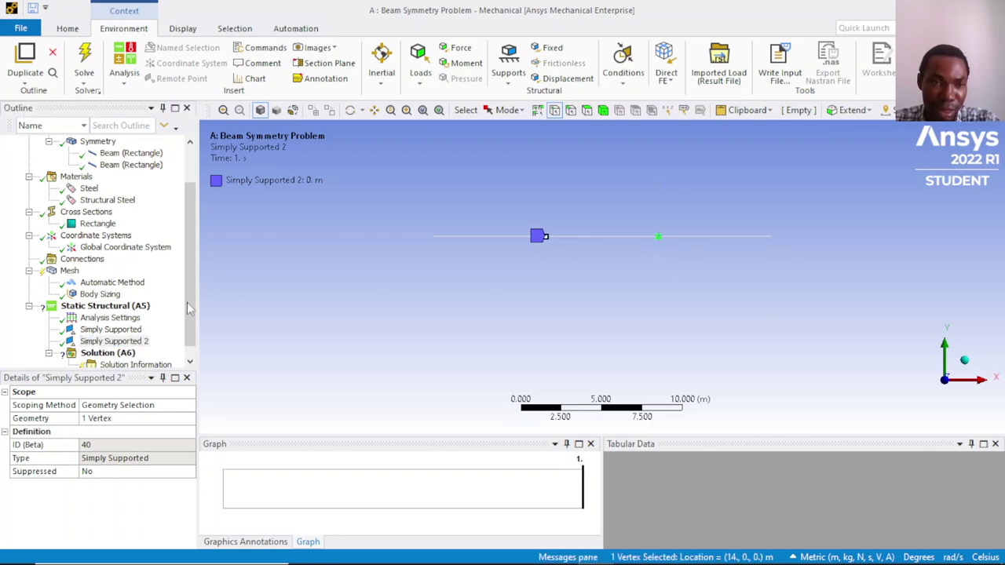
click(117, 306)
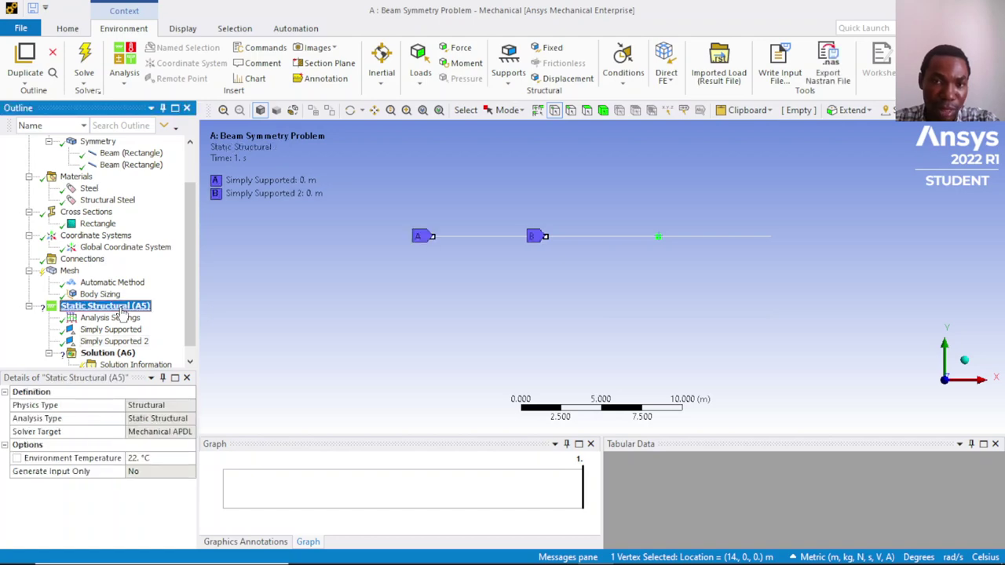
right_click(123, 308)
mouse_move(196, 316)
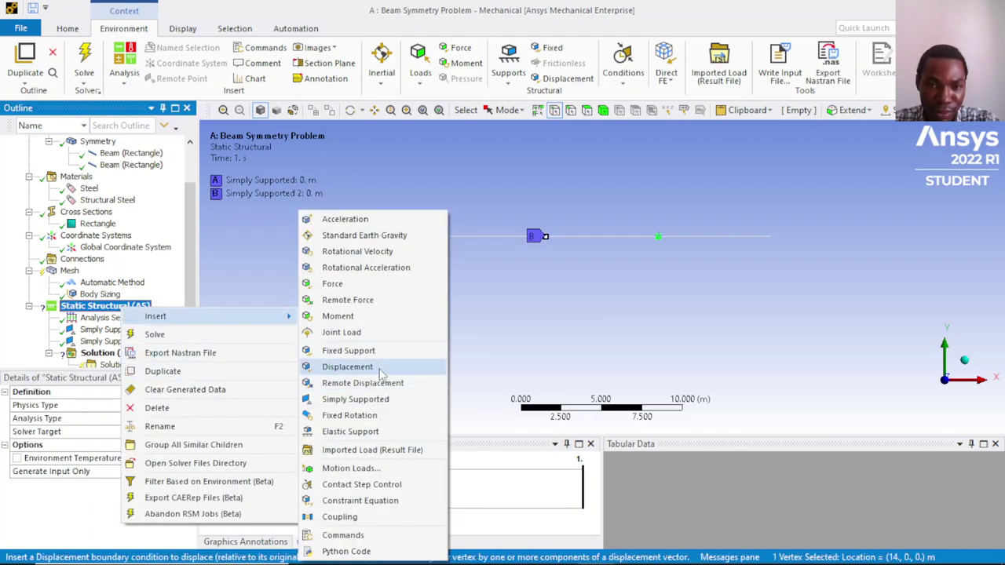
click(382, 404)
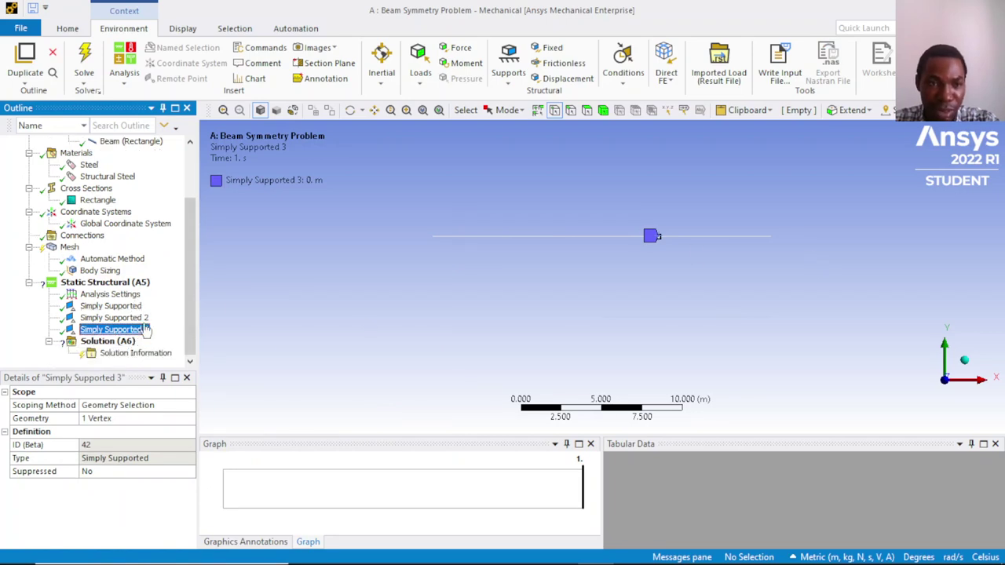
Add a fourth Simply Supported condition at the full beam's right end vertex at x = 21 m.
click(775, 237)
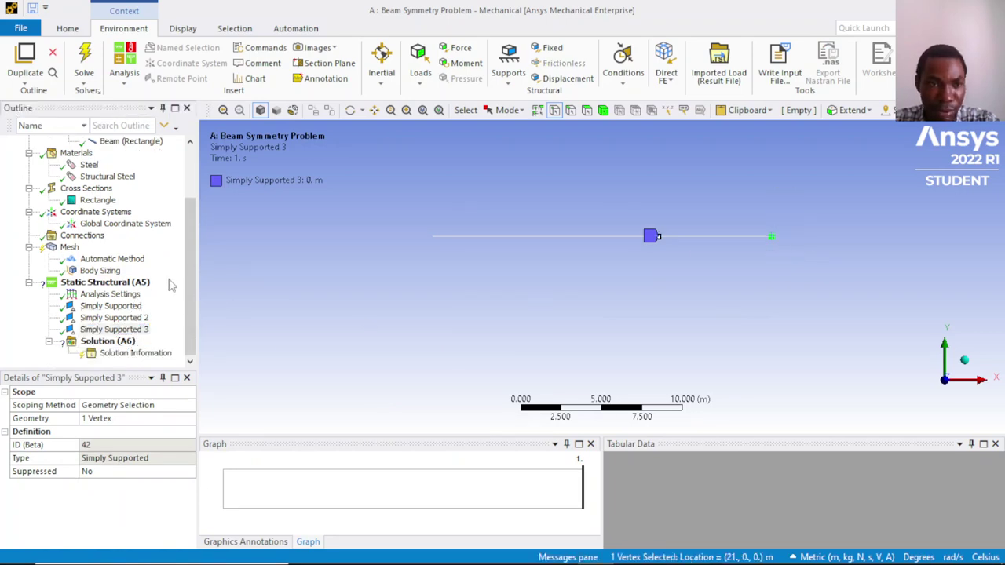
click(139, 286)
right_click(139, 286)
mouse_move(235, 289)
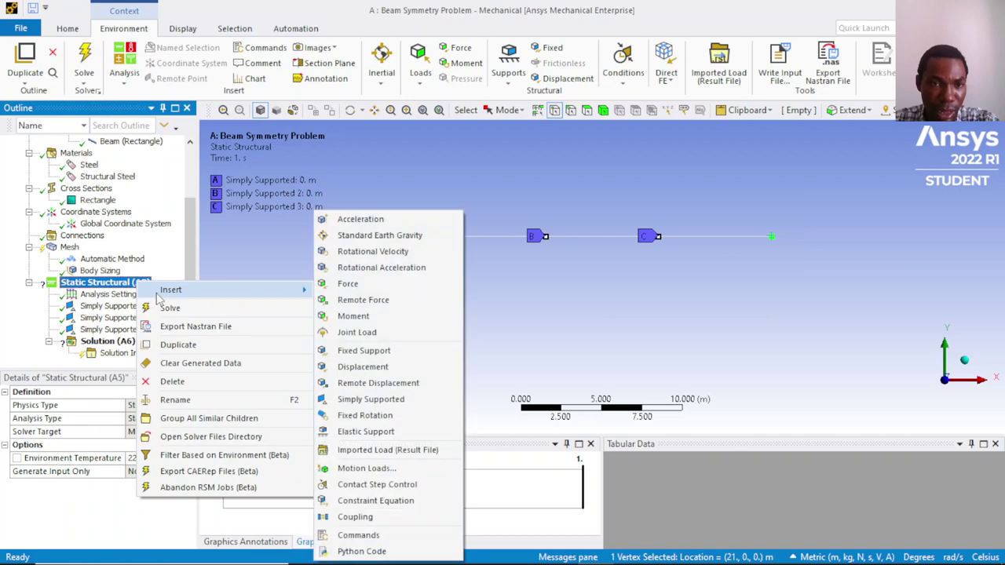
click(371, 401)
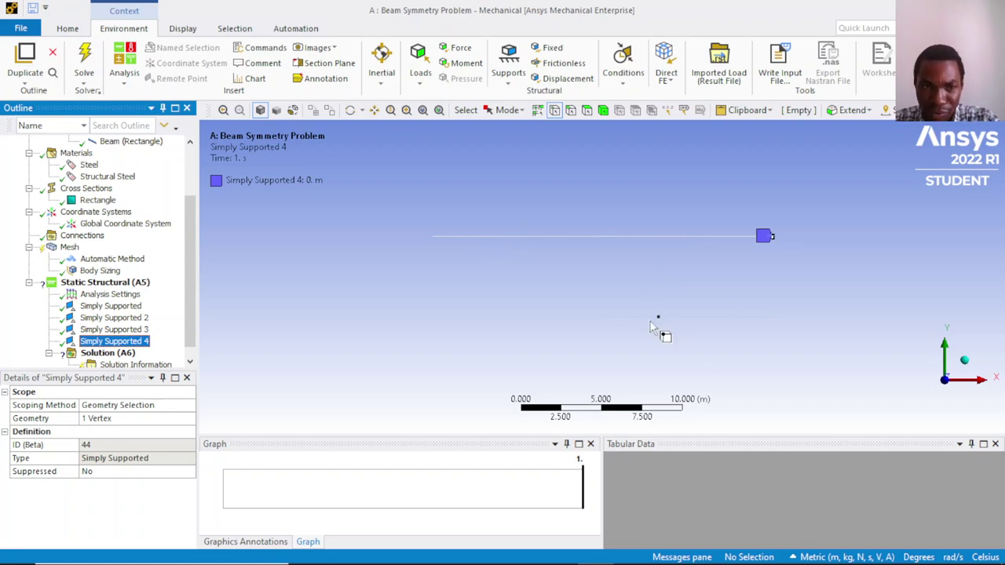
Add a Simply Supported condition at the half beam's intermediate vertex at x = 14 m, y = -5 m.
click(603, 317)
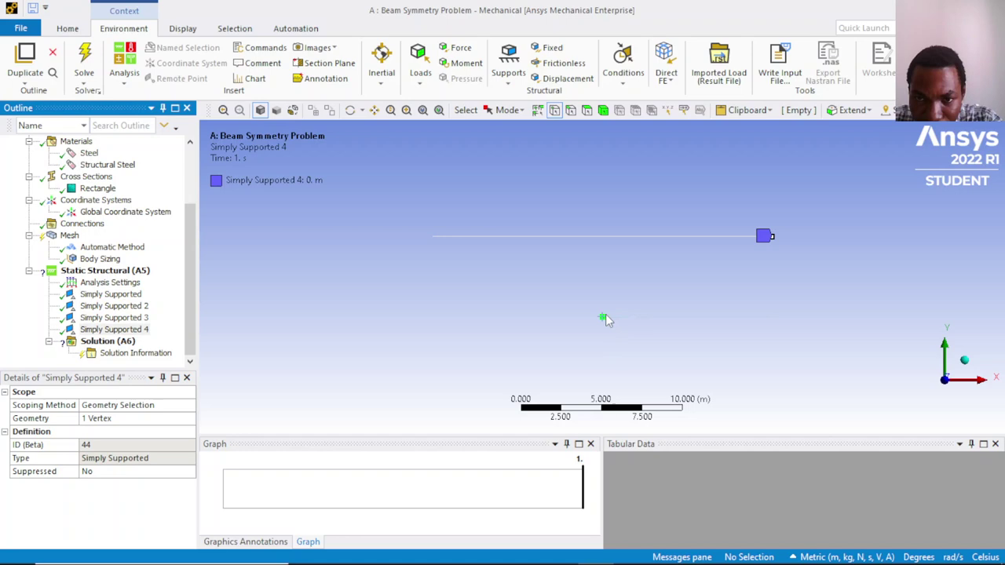
click(659, 317)
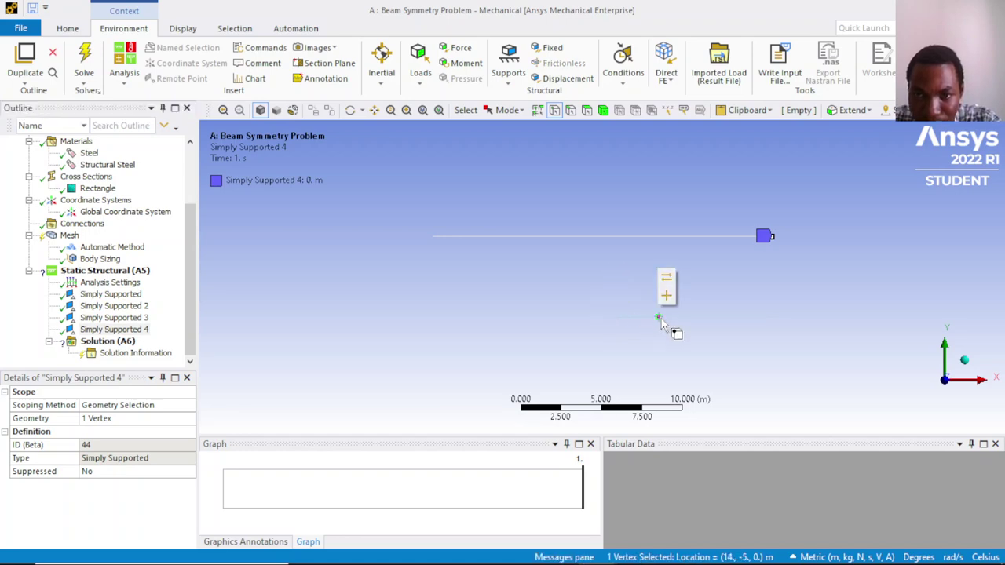
scroll(659, 322, up, 1)
scroll(657, 329, up, 1)
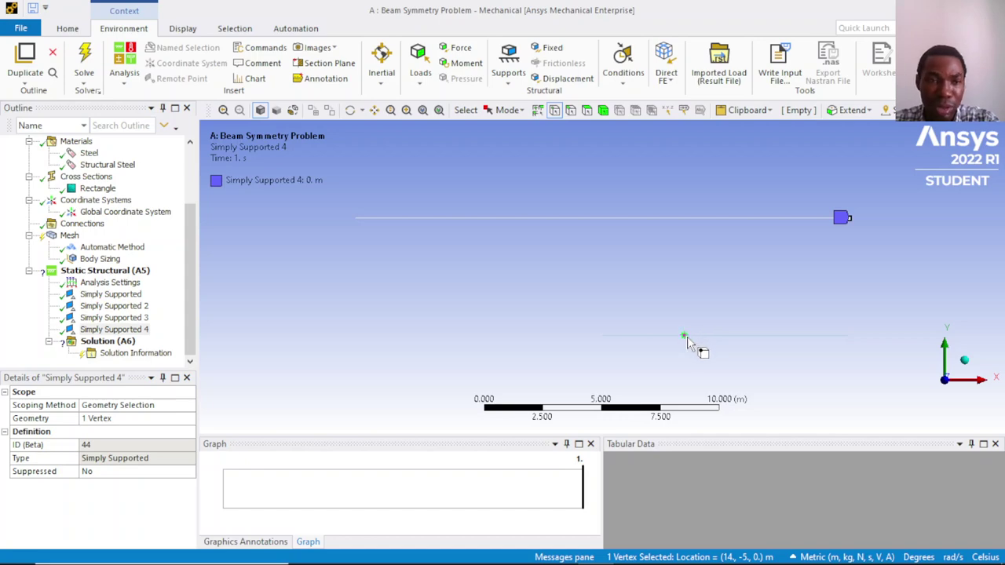
click(126, 271)
right_click(143, 276)
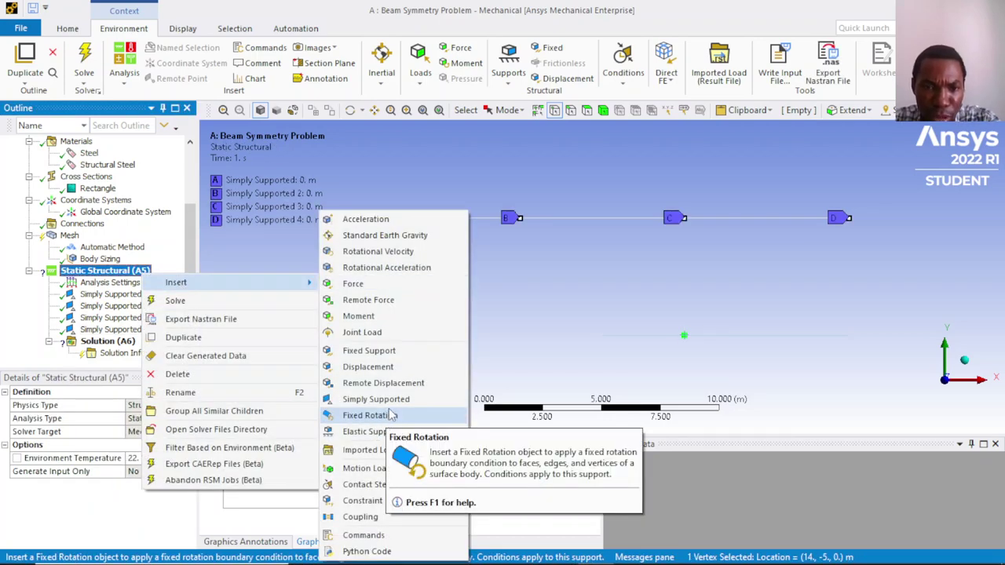
click(396, 401)
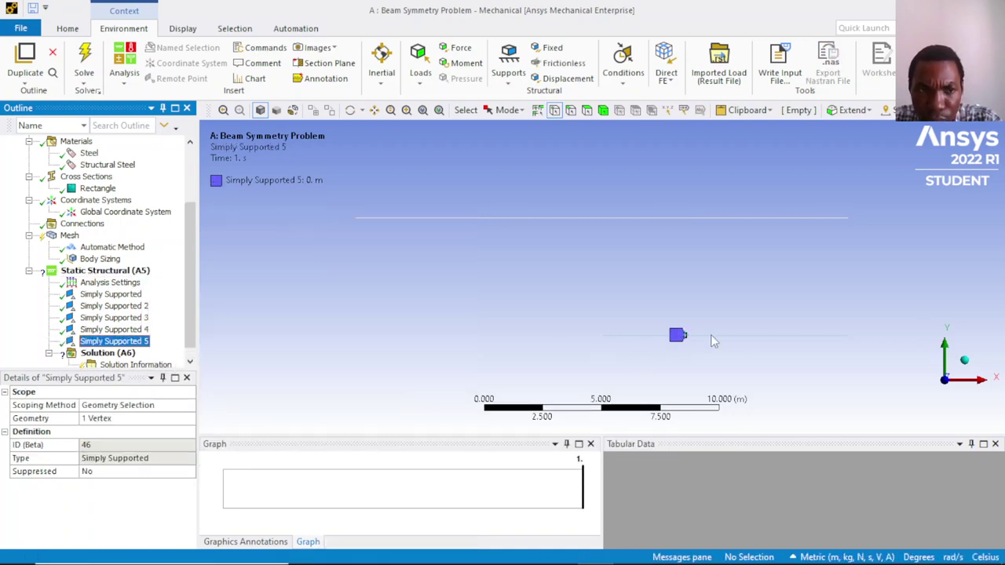
Add a Simply Supported condition at the half beam's right end vertex at x = 21 m, y = -5 m.
click(855, 339)
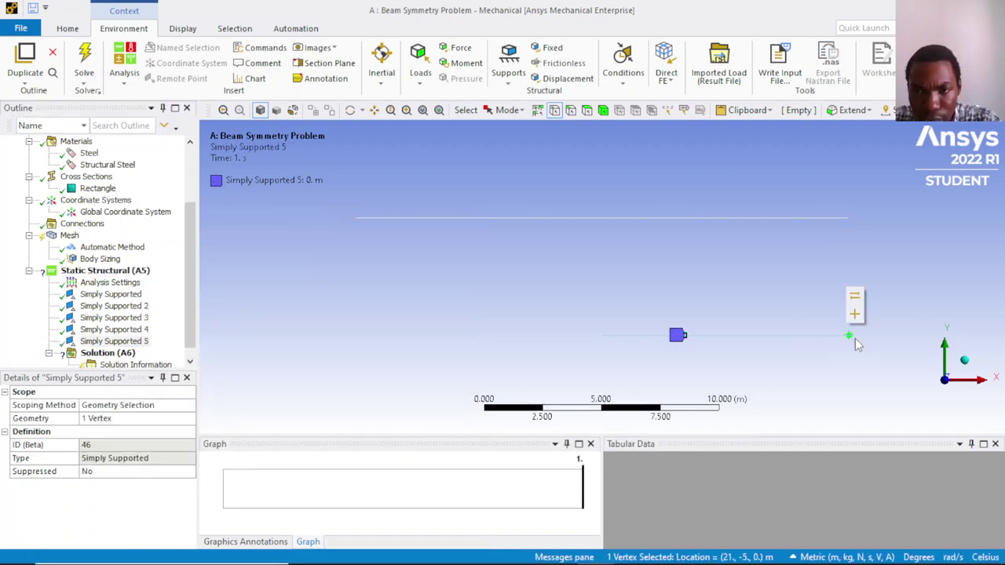
click(118, 270)
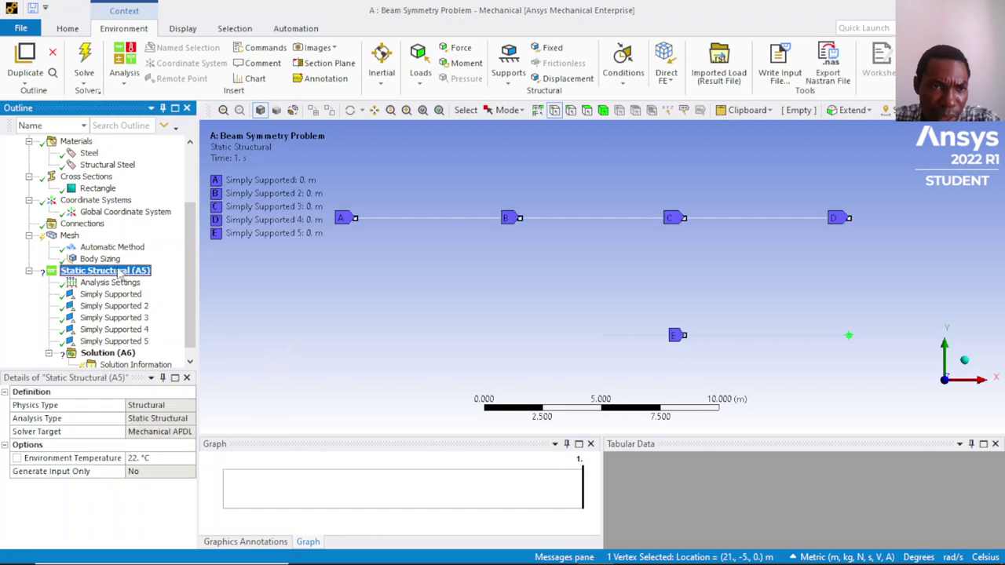
right_click(117, 272)
mouse_move(179, 274)
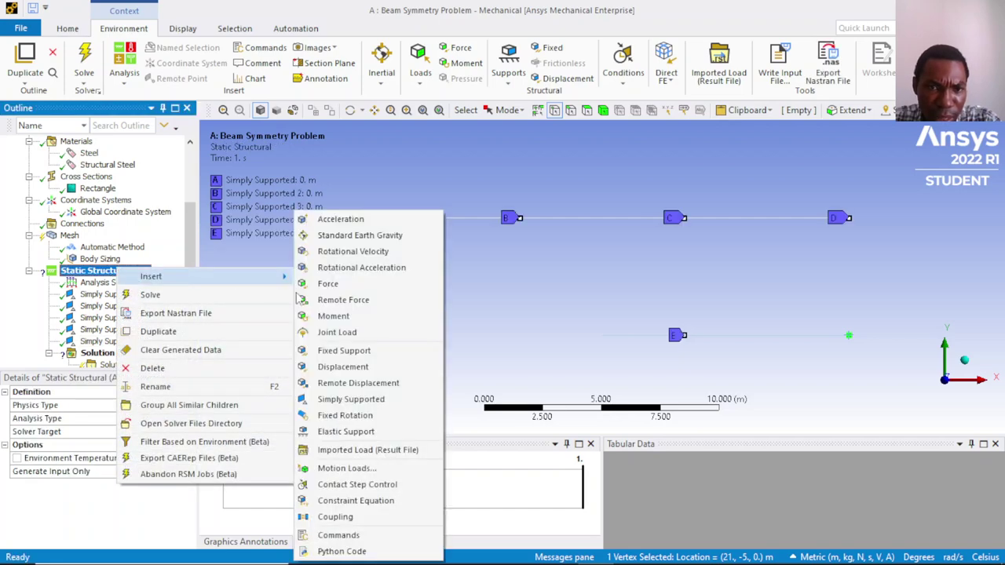
click(342, 421)
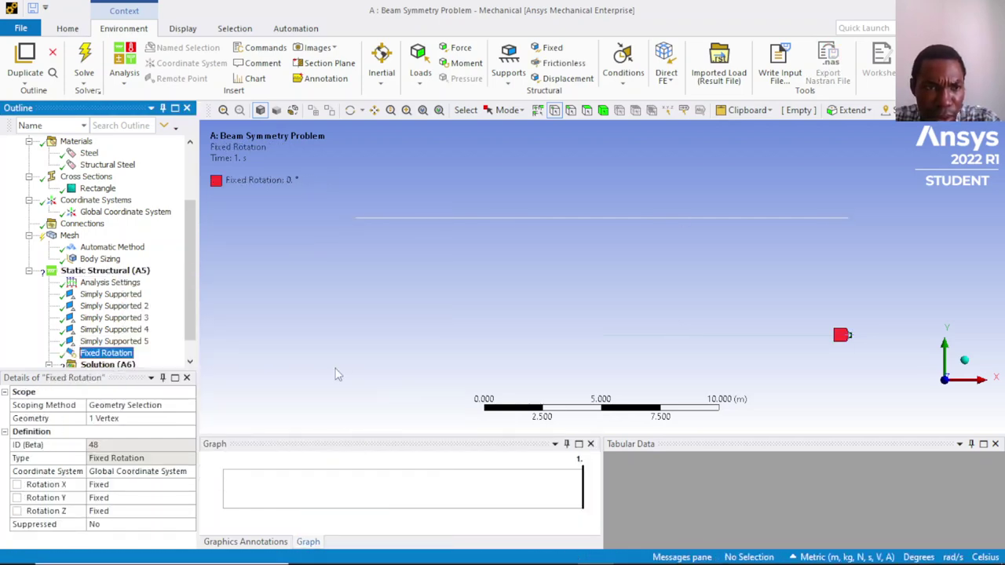
right_click(132, 355)
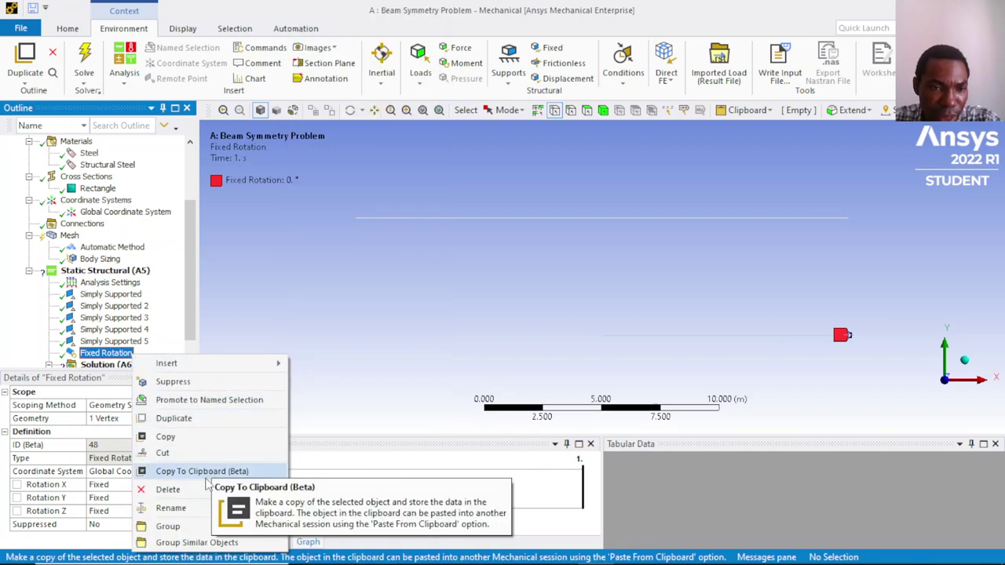
click(168, 489)
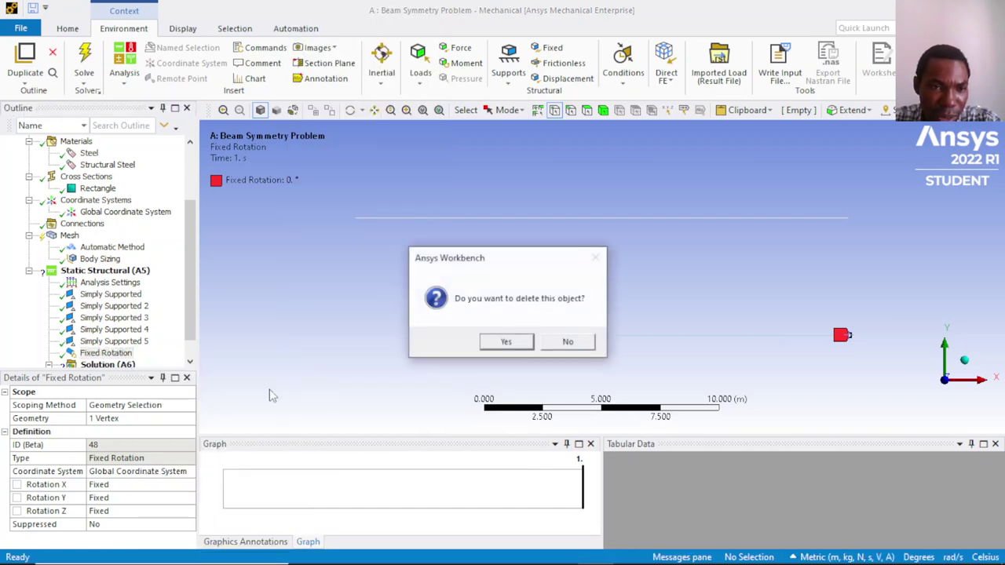
click(505, 343)
Add a Simply Supported condition to the lower beam's right end vertex at (21, -5, 0) m.
click(117, 272)
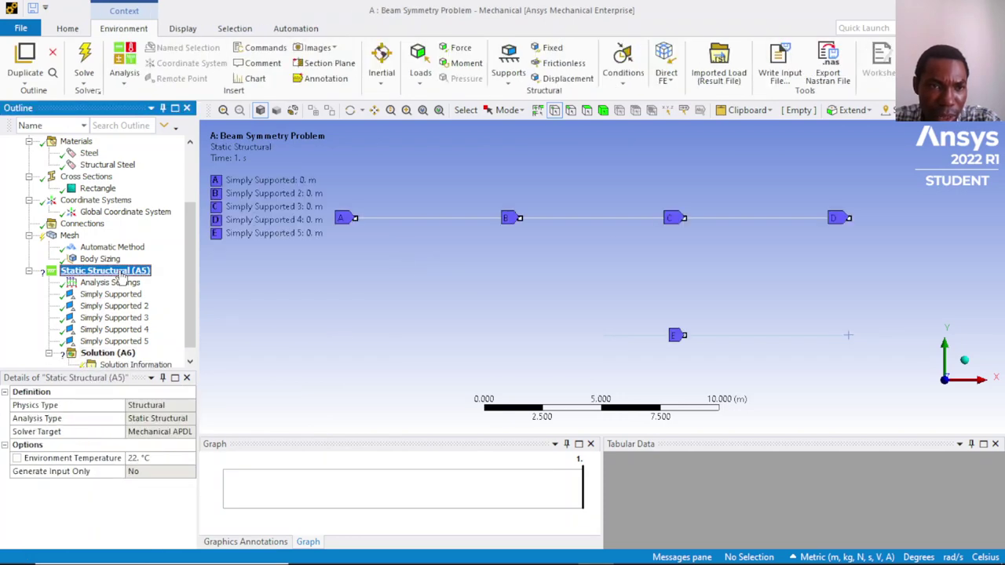
click(848, 335)
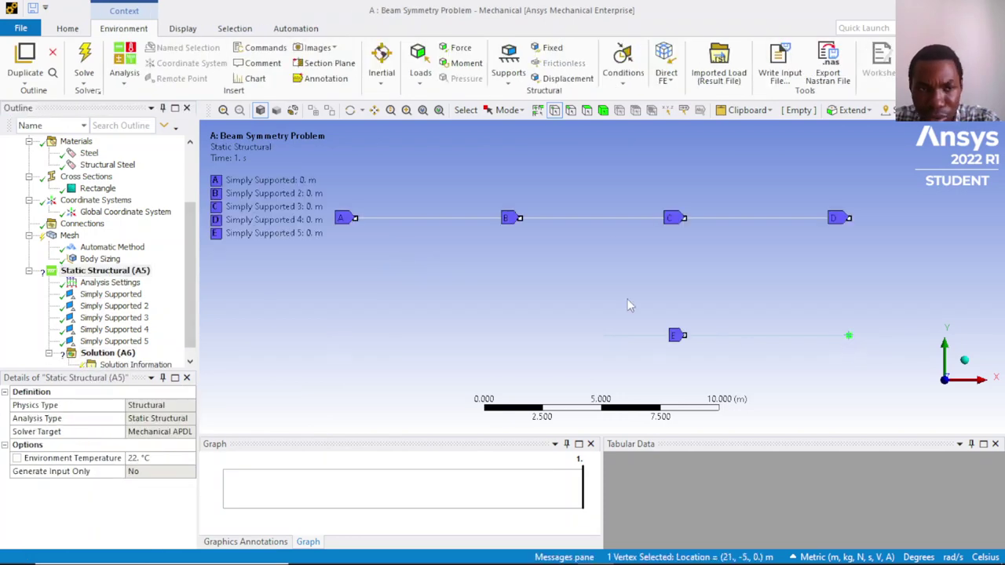
right_click(129, 272)
mouse_move(187, 279)
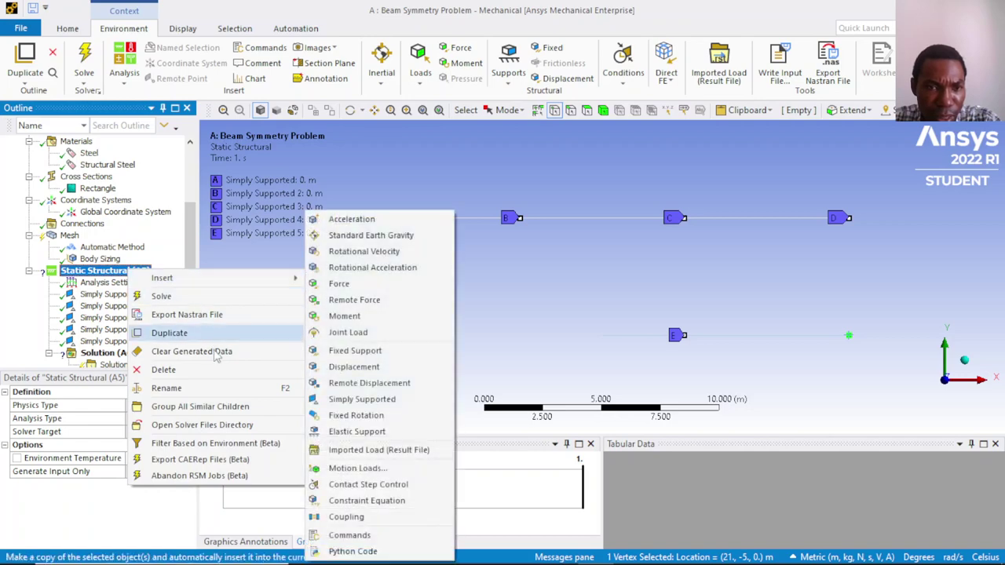
click(380, 400)
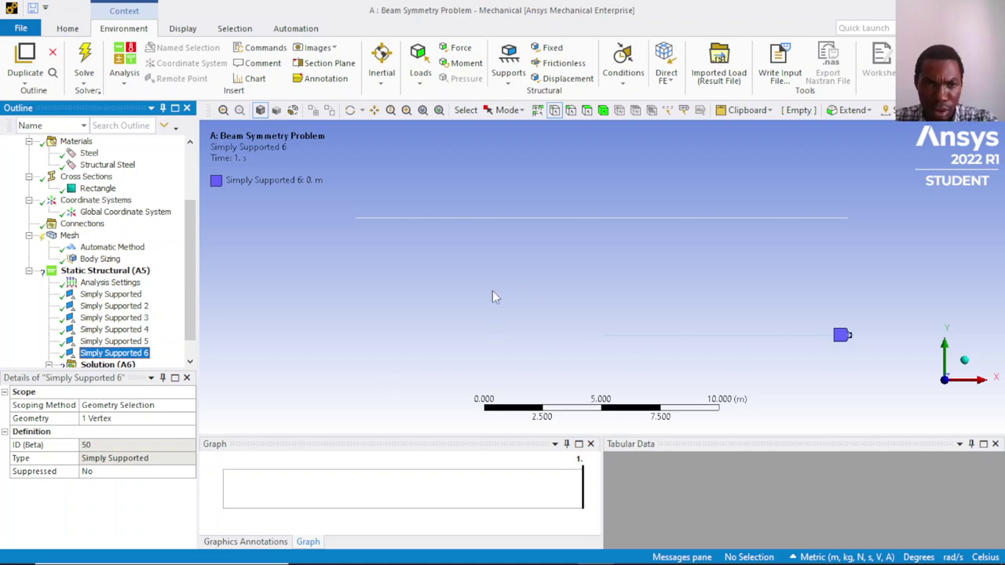
Add a Fixed Rotation to the lower beam's left end vertex at (10.5, -5, 0) m, with rotations X, Y and Z fixed.
click(602, 337)
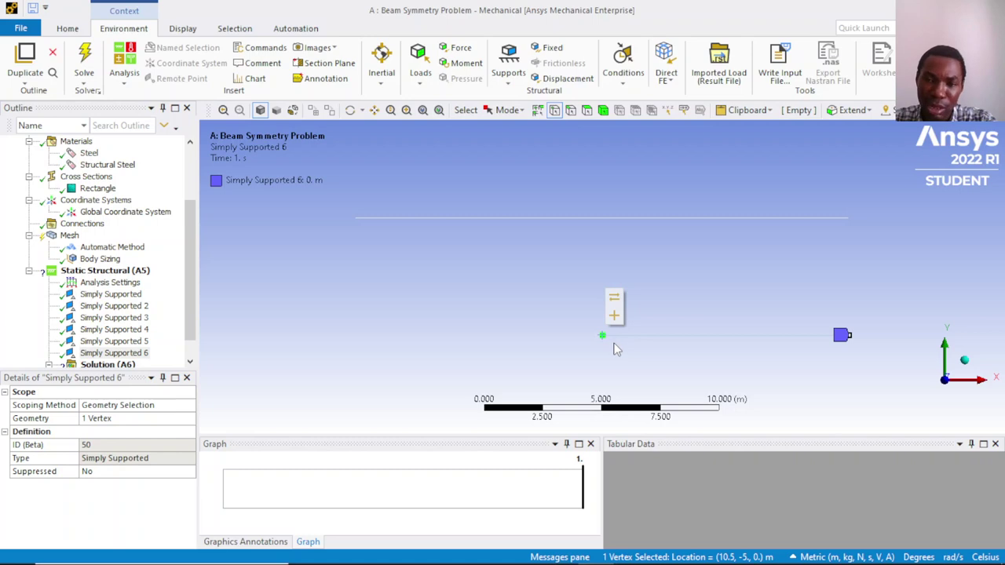
scroll(182, 257, down, 1)
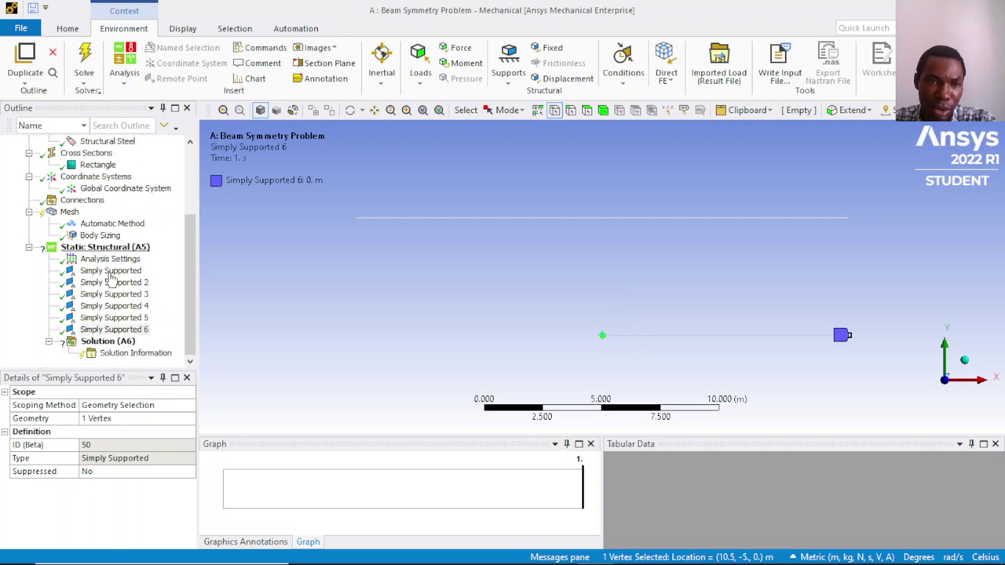
click(118, 248)
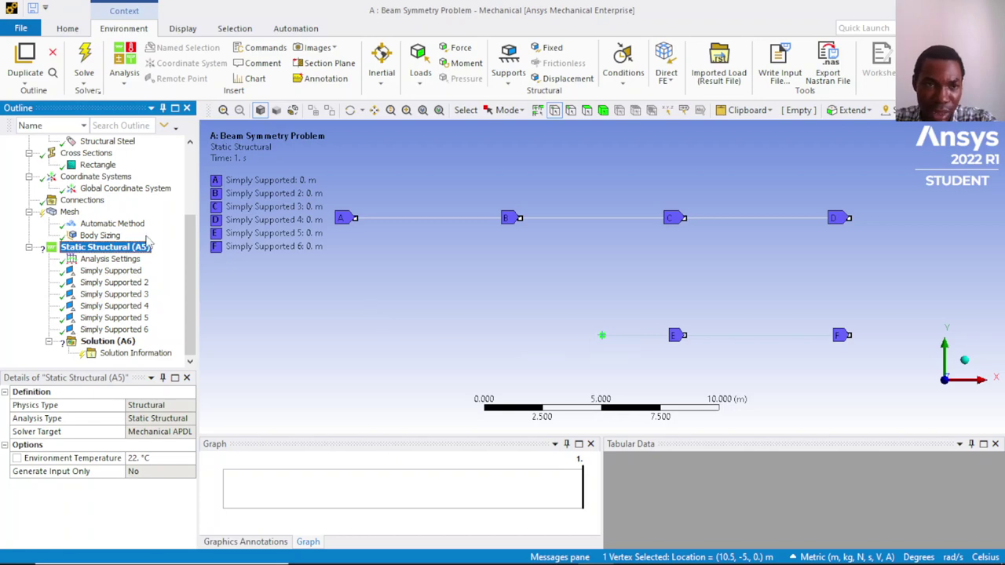
right_click(139, 252)
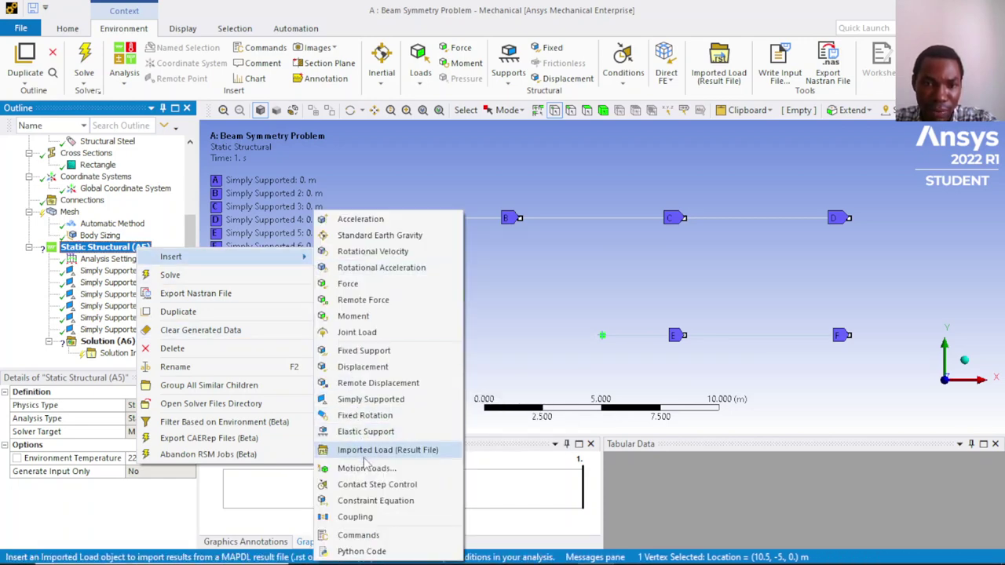
click(369, 416)
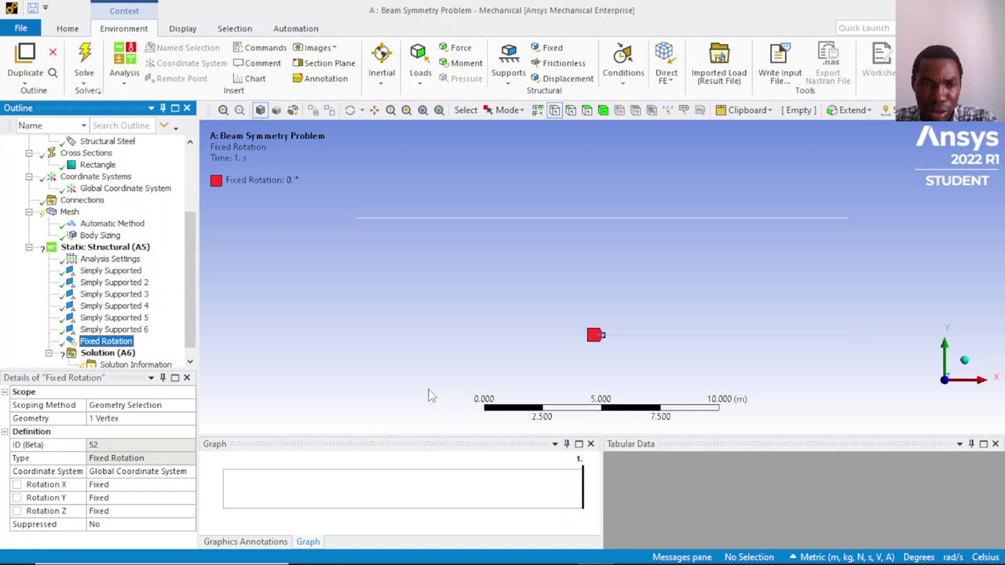
click(105, 512)
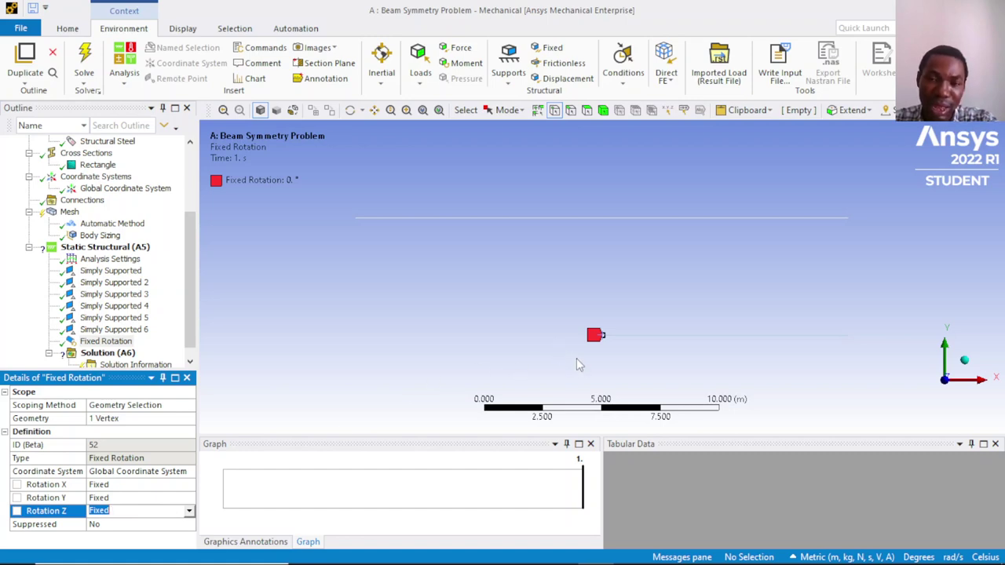
click(65, 499)
click(72, 486)
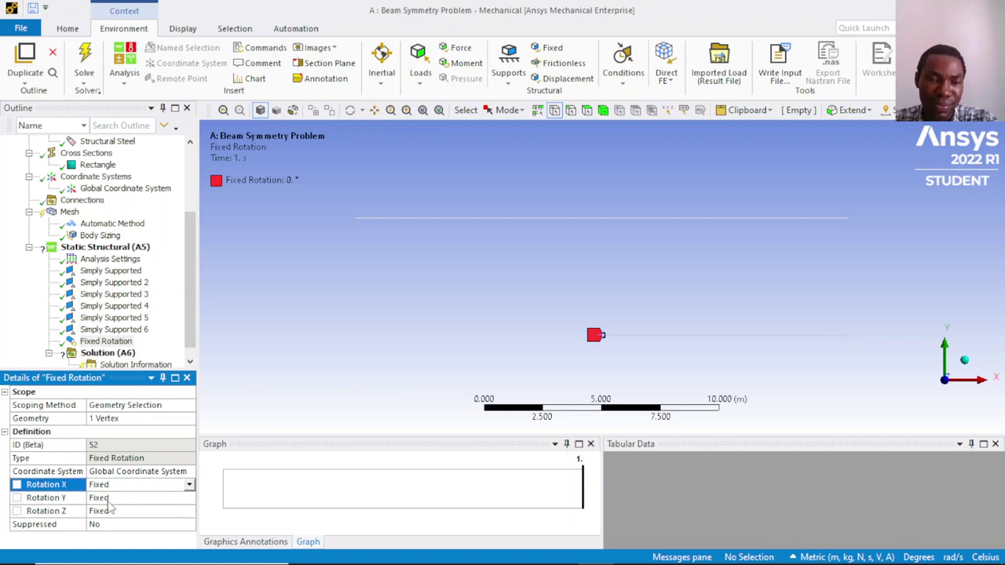
click(189, 485)
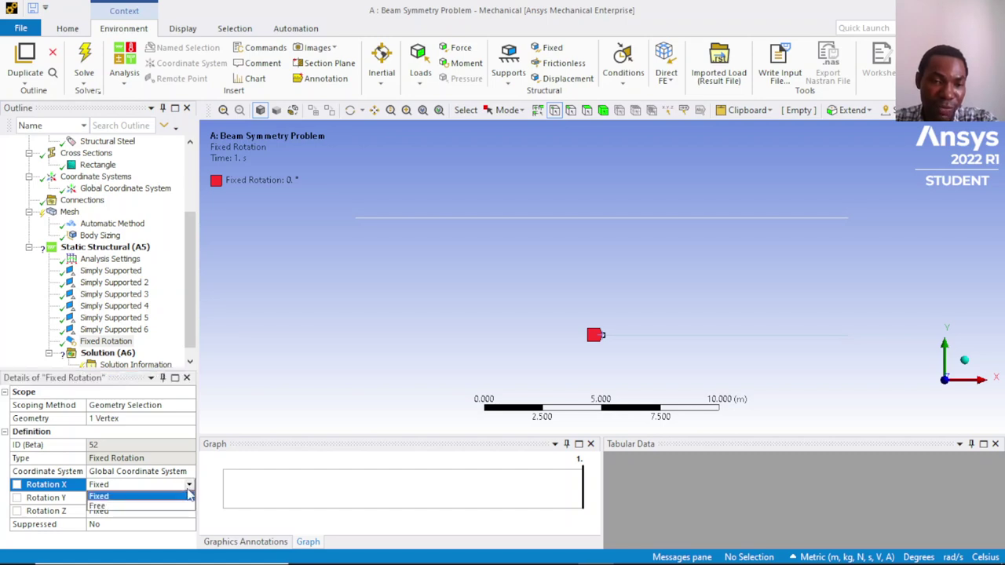
click(169, 495)
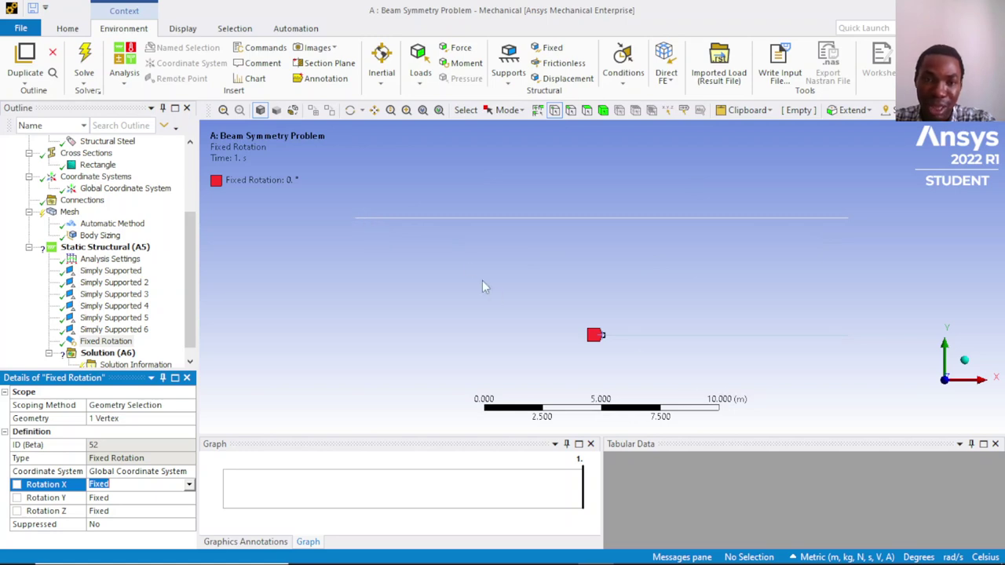
Add a Fixed Rotation support to the upper beam's left end vertex at the origin.
click(359, 220)
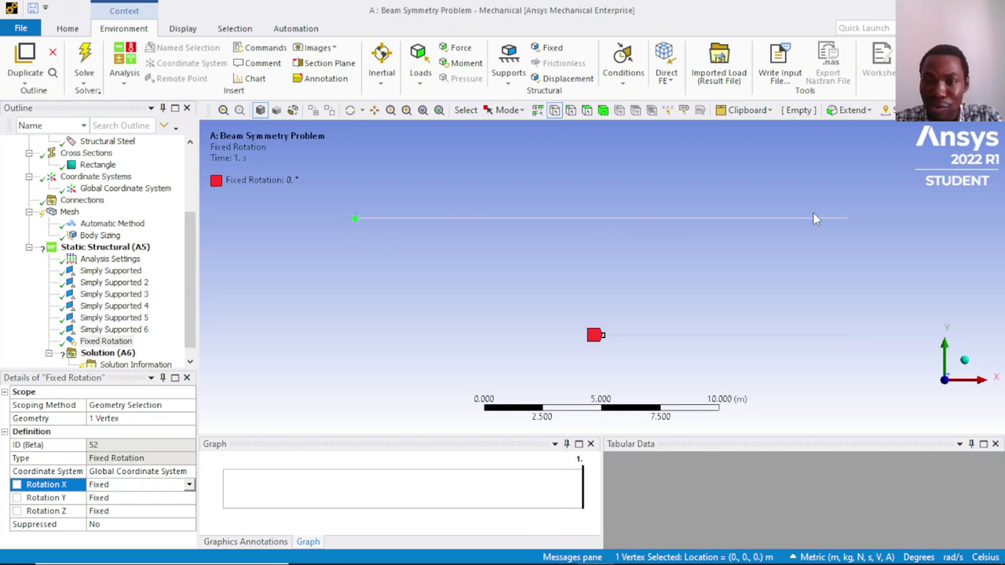
click(133, 248)
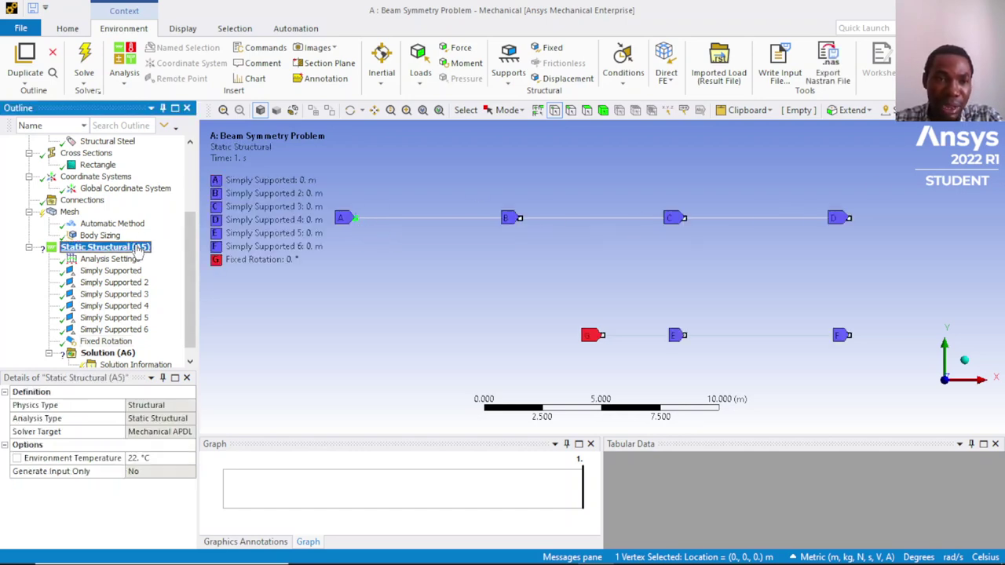
right_click(135, 248)
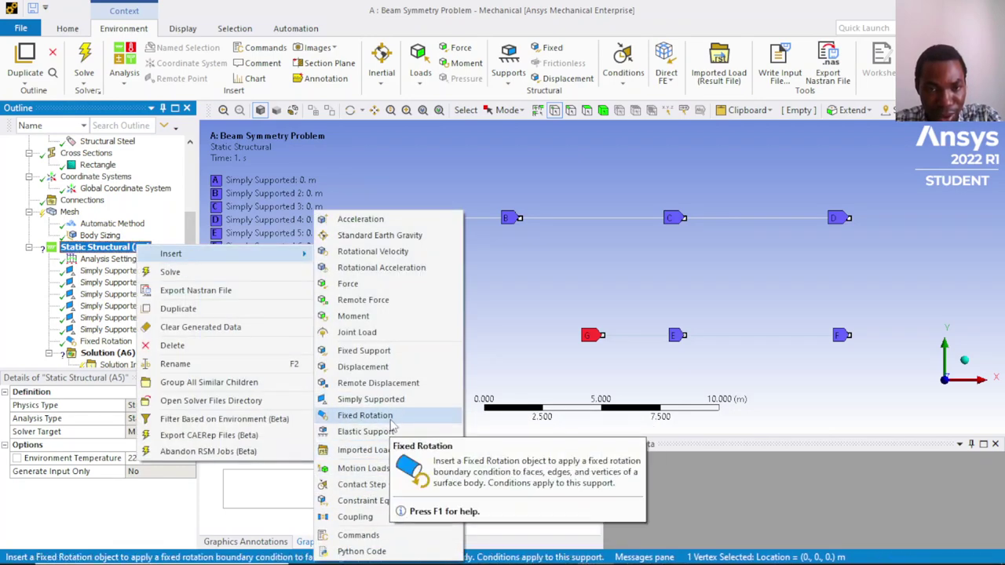
click(392, 420)
scroll(125, 314, down, 1)
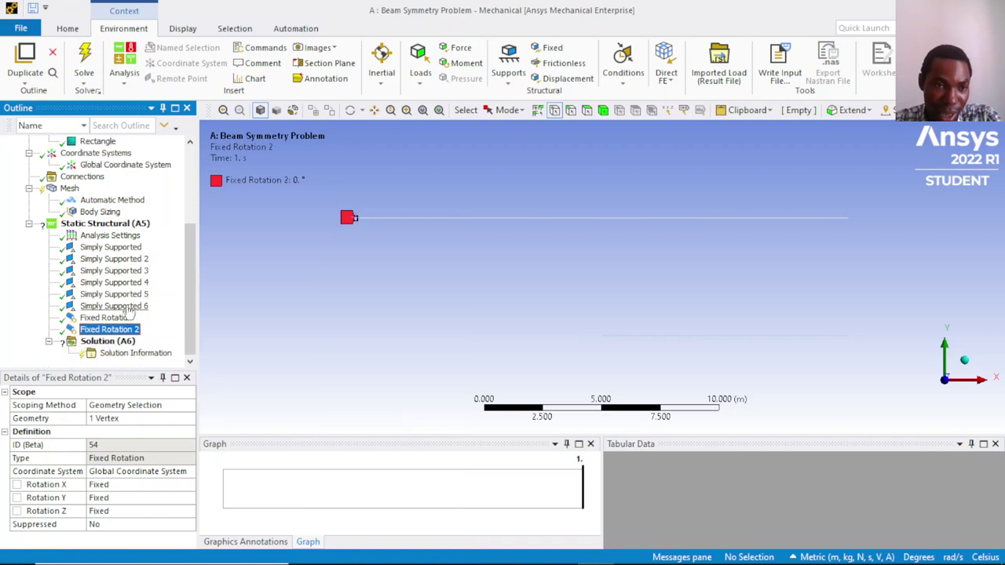
Set Rotation Z to Free for the fixed rotation on the upper beam's left end.
click(130, 511)
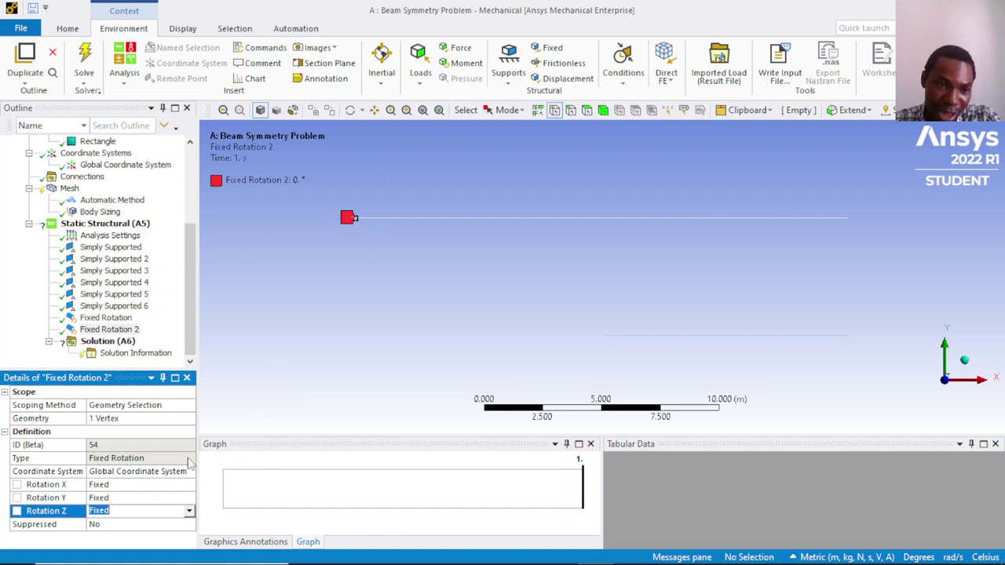
click(188, 511)
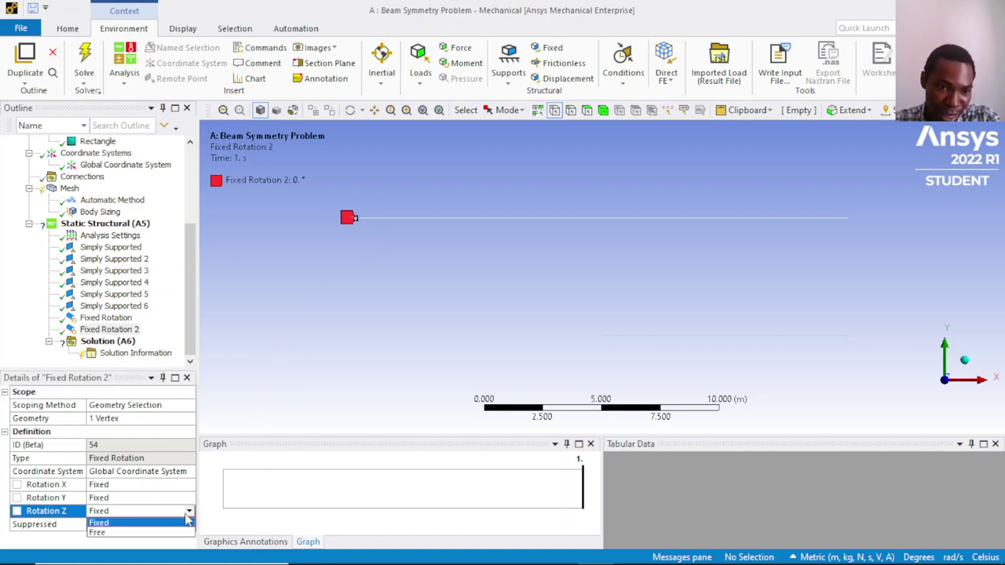
click(180, 533)
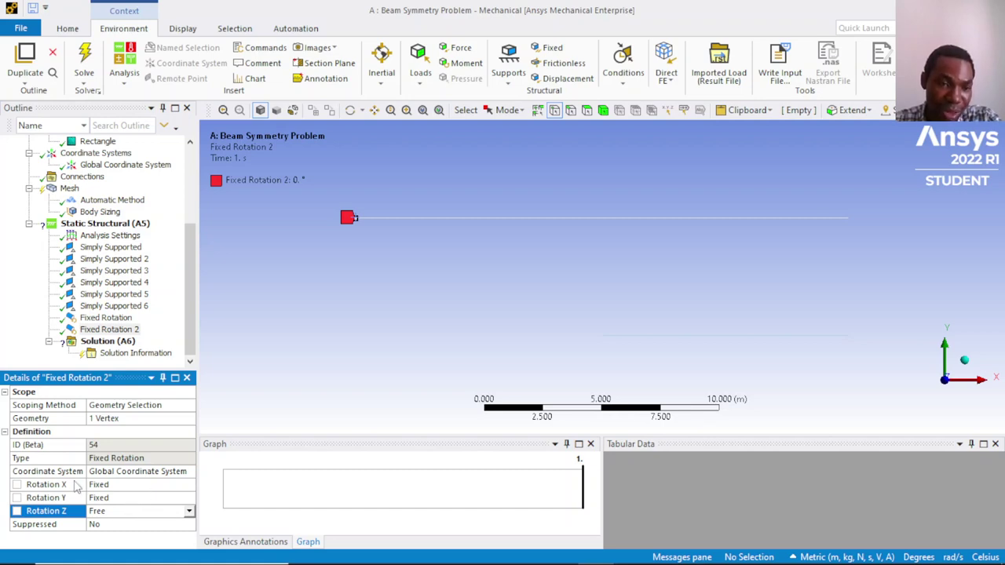
click(76, 487)
click(125, 496)
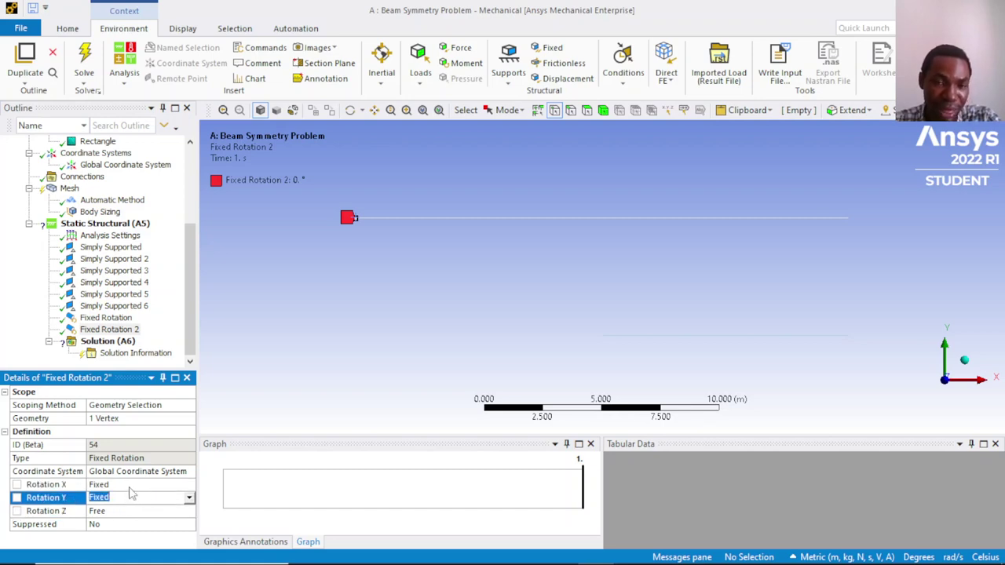
Group the six Simply Supported conditions and both Fixed Rotations under Static Structural into one folder.
click(144, 260)
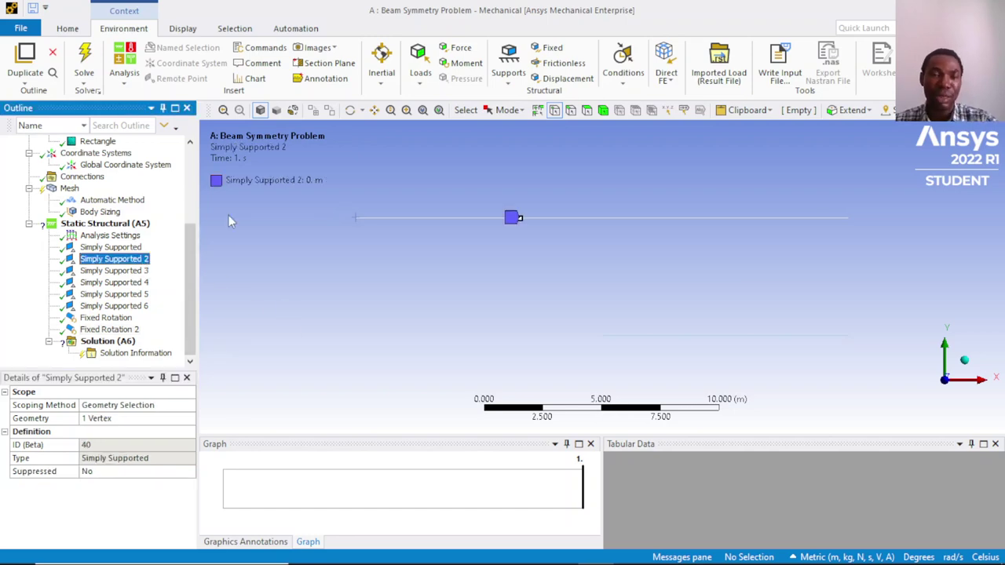
click(126, 247)
ctrl+click(125, 259)
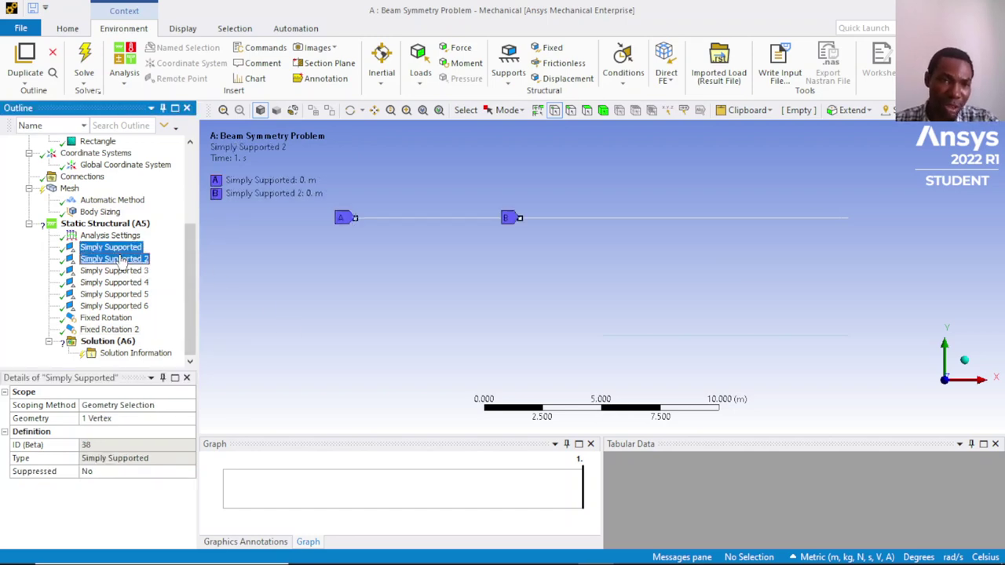
ctrl+click(118, 271)
ctrl+click(117, 282)
ctrl+click(116, 295)
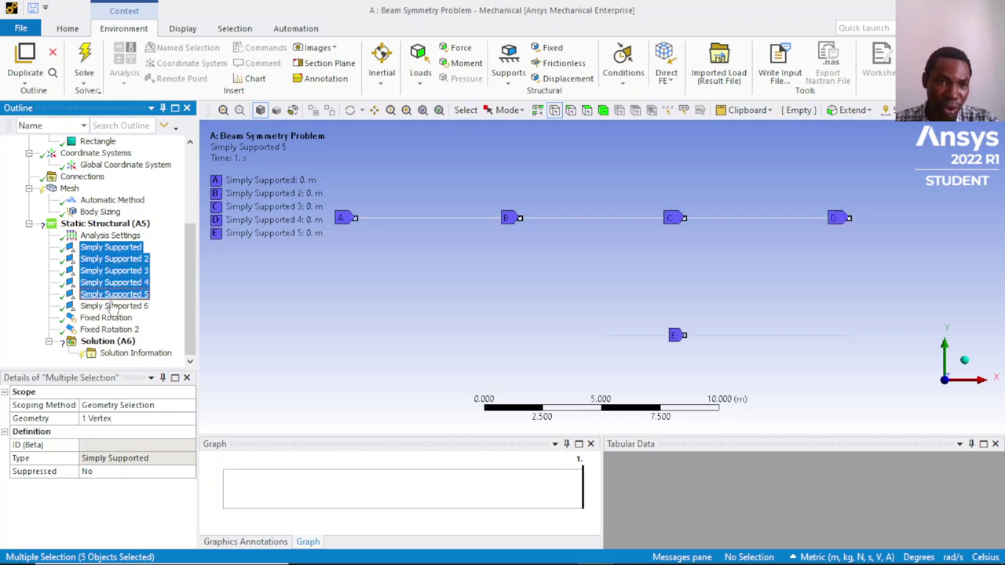
ctrl+click(115, 306)
ctrl+click(114, 318)
ctrl+click(110, 330)
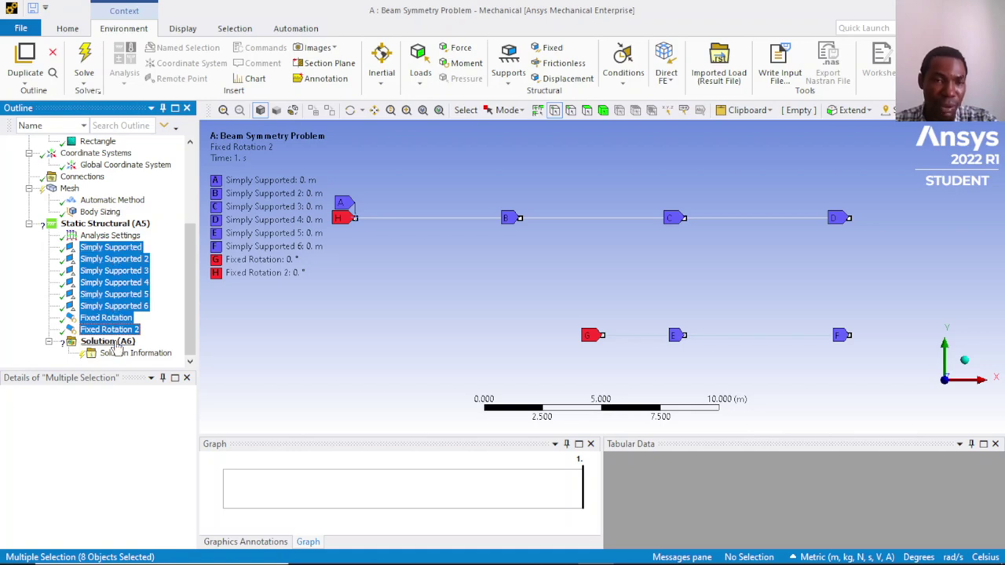
right_click(121, 248)
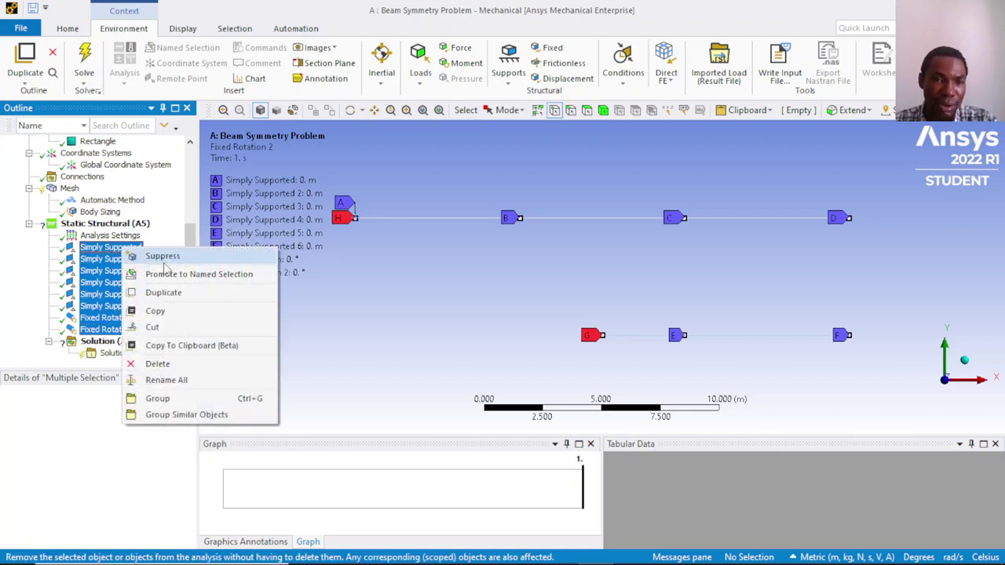
click(192, 398)
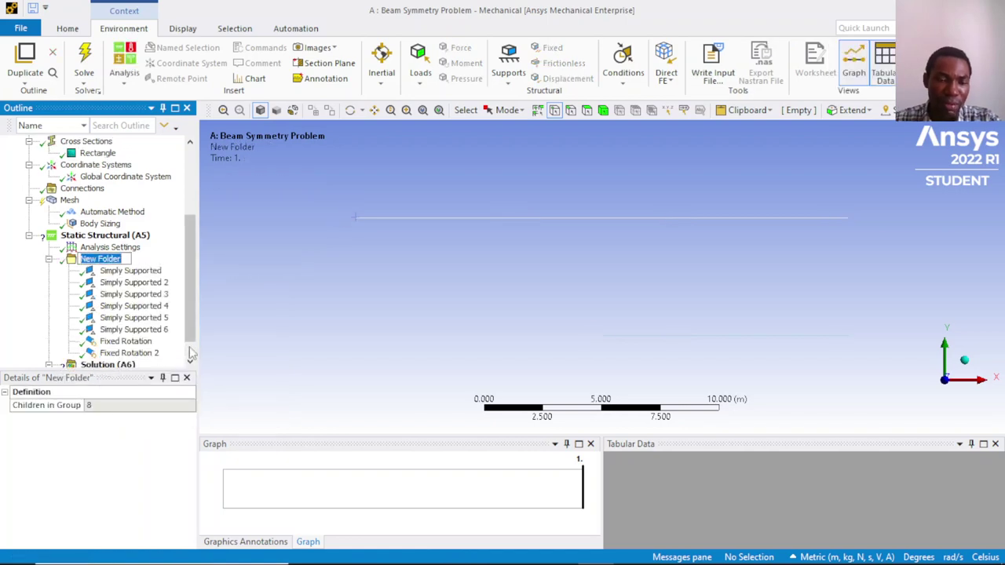
Name the new folder Support and collapse it in the model tree.
text(Su)
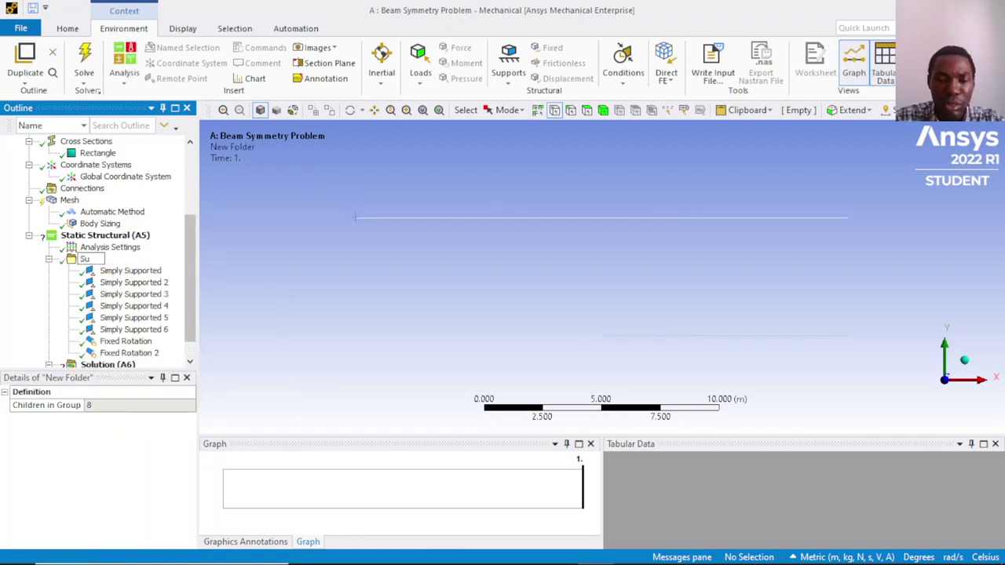
text(pport)
key(Return)
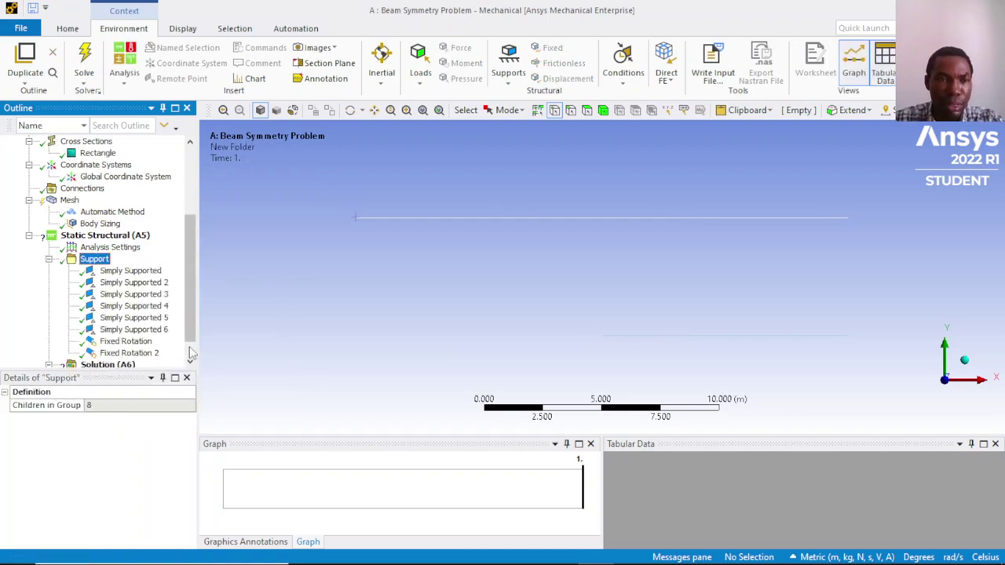
click(48, 261)
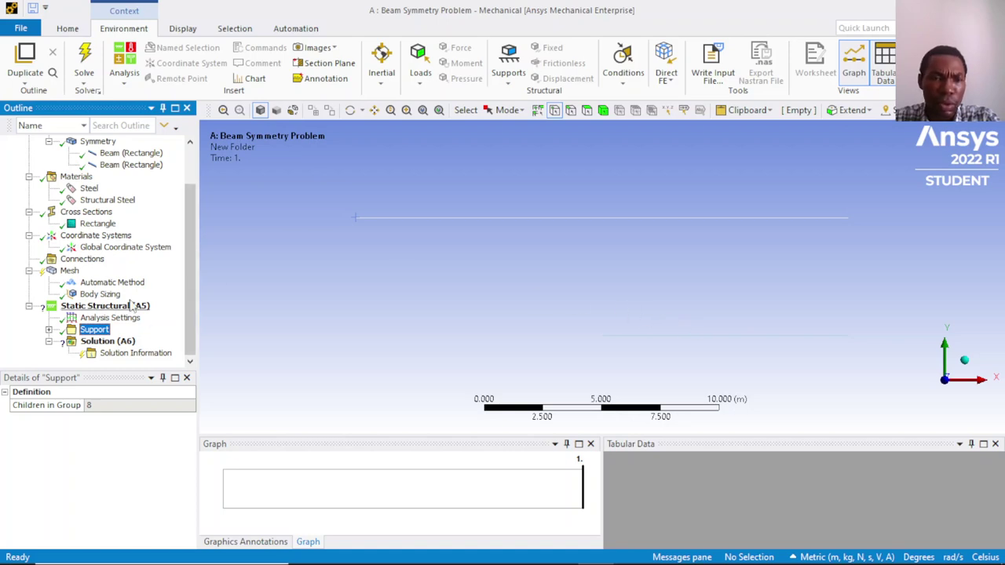
Switch to the PowerPoint beam slide and undo the pen annotations for the coordinate axes, the rotation note and the recent support circles.
mouse_move(604, 561)
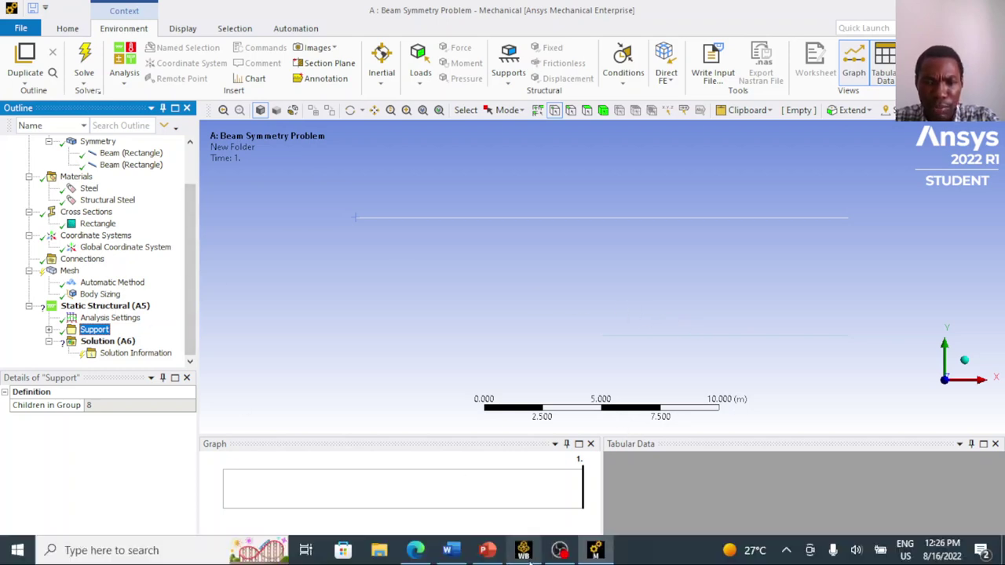
click(487, 549)
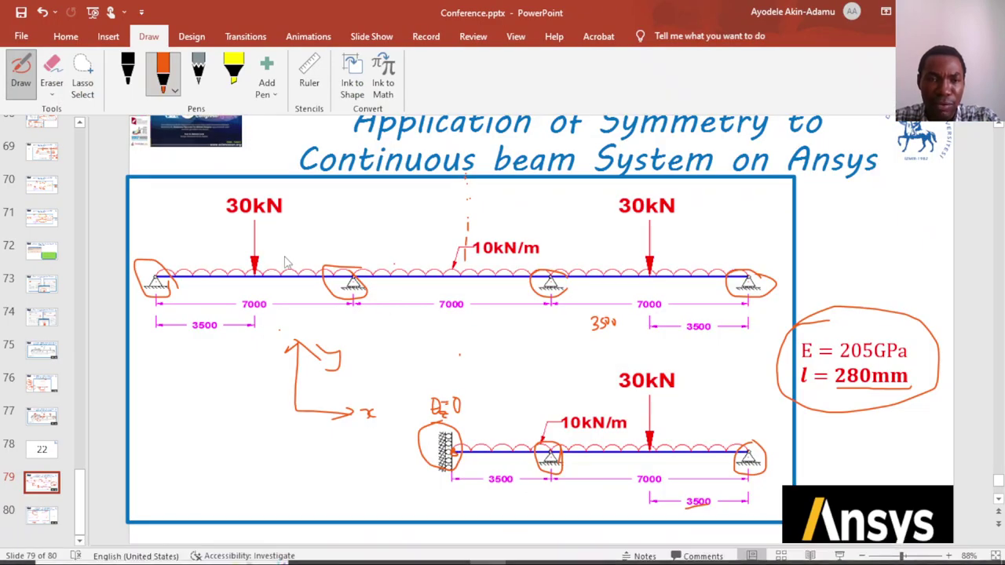
key(ctrl+z)
key(ctrl+z)
key(ctrl+z)
key(ctrl+z)
key(ctrl+z)
key(ctrl+z)
key(ctrl+z)
key(ctrl+z)
key(ctrl+z)
key(ctrl+z)
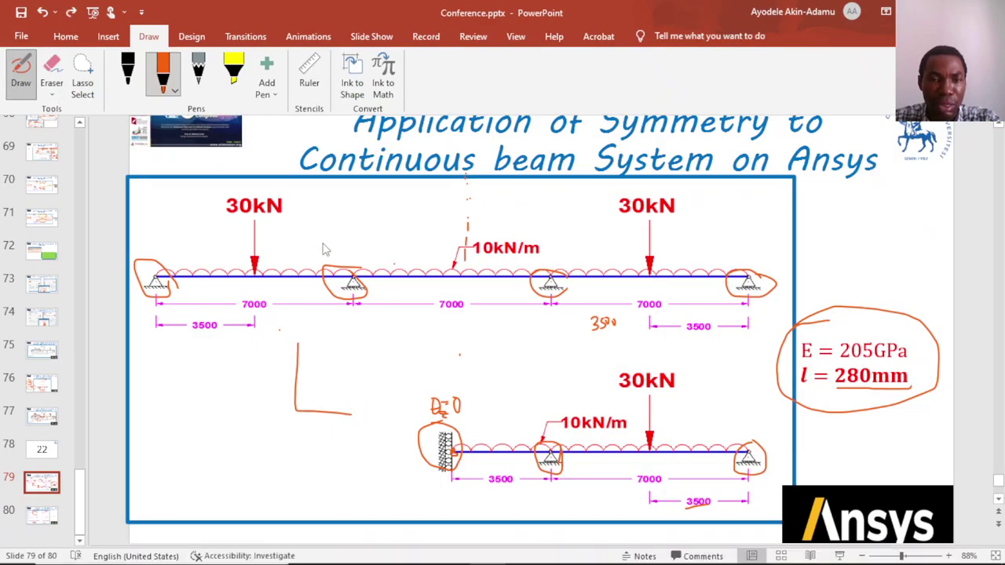
key(ctrl+z)
key(ctrl+z)
key(ctrl+z)
key(ctrl+z)
key(ctrl+z)
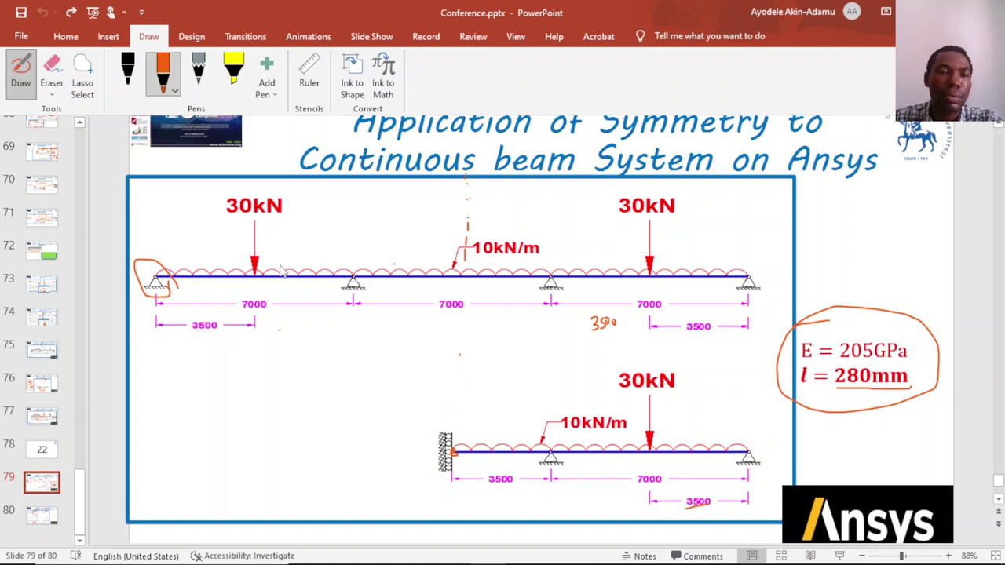
Erase the remaining ink circle around the upper beam's leftmost support and reactivate the orange pen.
click(52, 74)
click(143, 270)
click(161, 71)
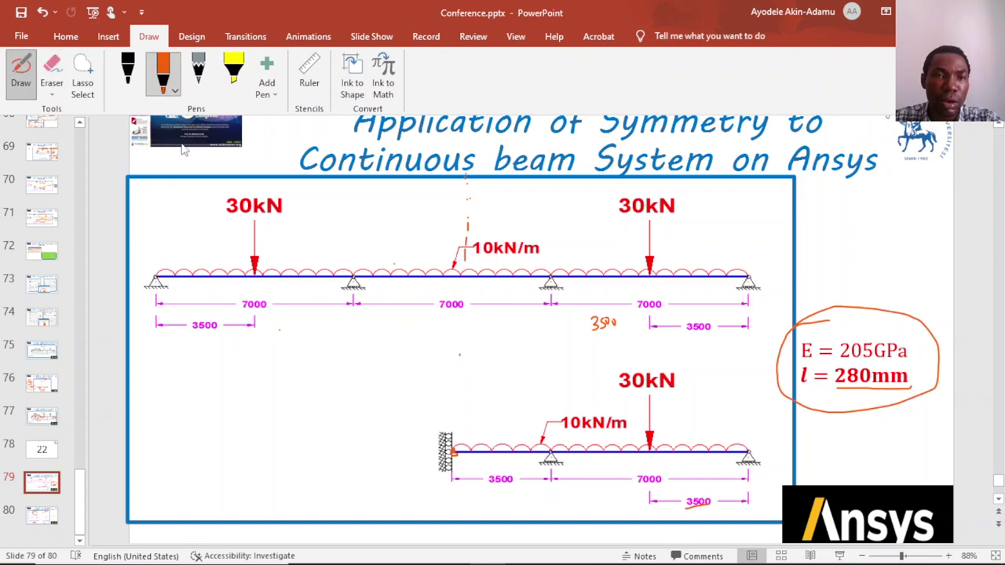
click(176, 93)
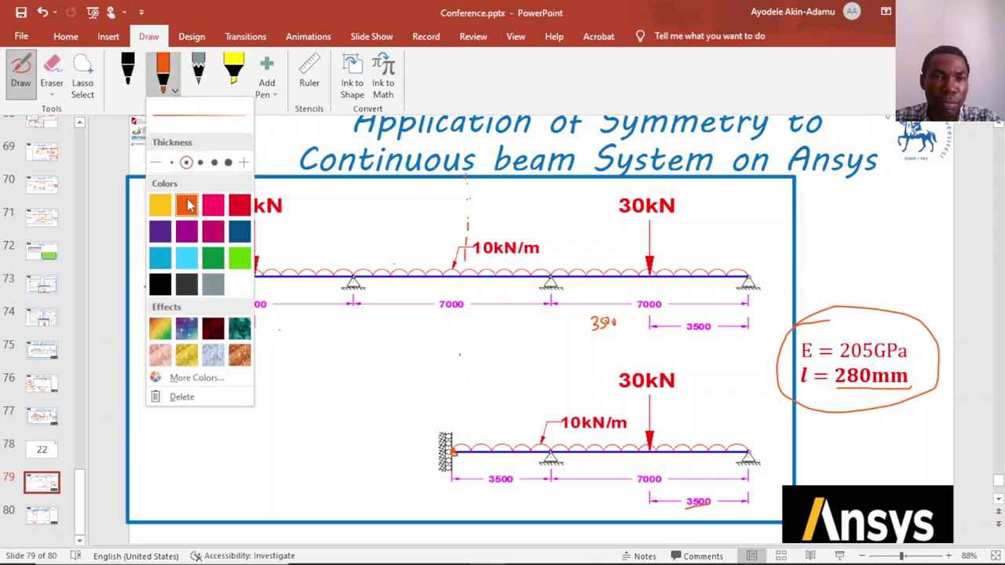
click(410, 276)
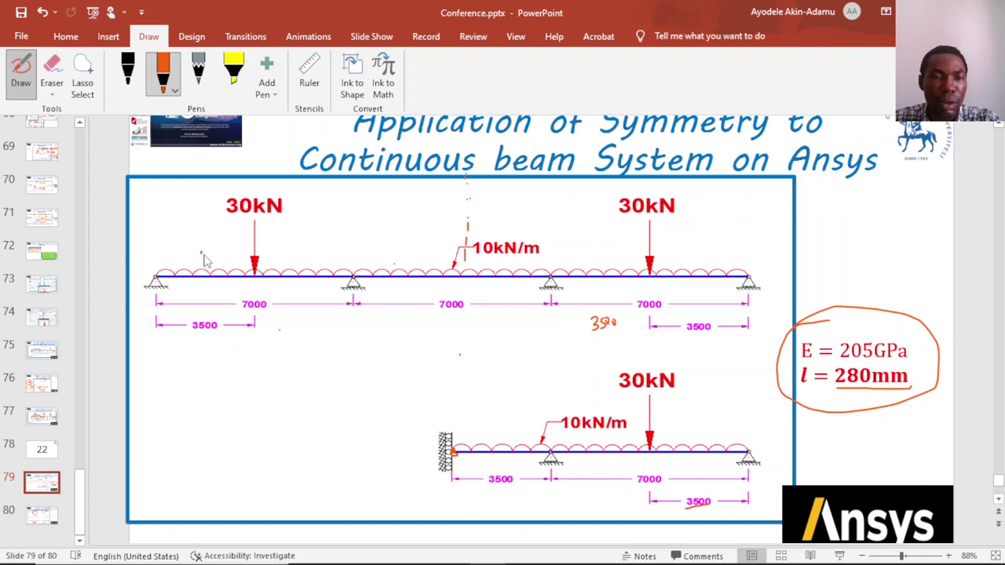
key(ctrl+z)
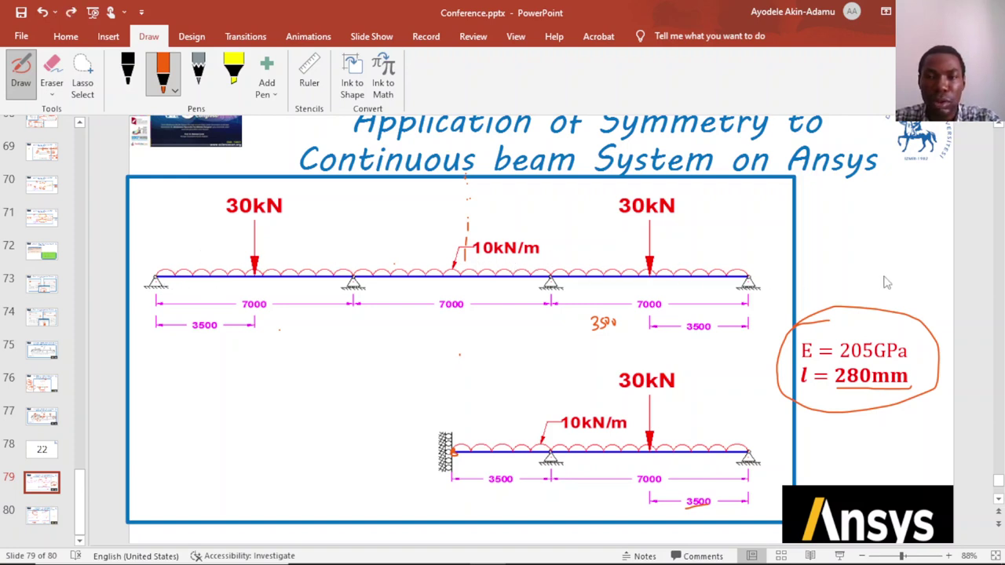
Circle both 30kN point loads on the upper beam, leave drawing mode and undo both circles.
mouse_move(206, 183)
mouse_down()
mouse_move(258, 240)
mouse_move(310, 208)
mouse_move(256, 183)
mouse_up()
mouse_move(617, 183)
mouse_down()
mouse_move(622, 219)
mouse_move(693, 225)
mouse_move(661, 189)
mouse_up()
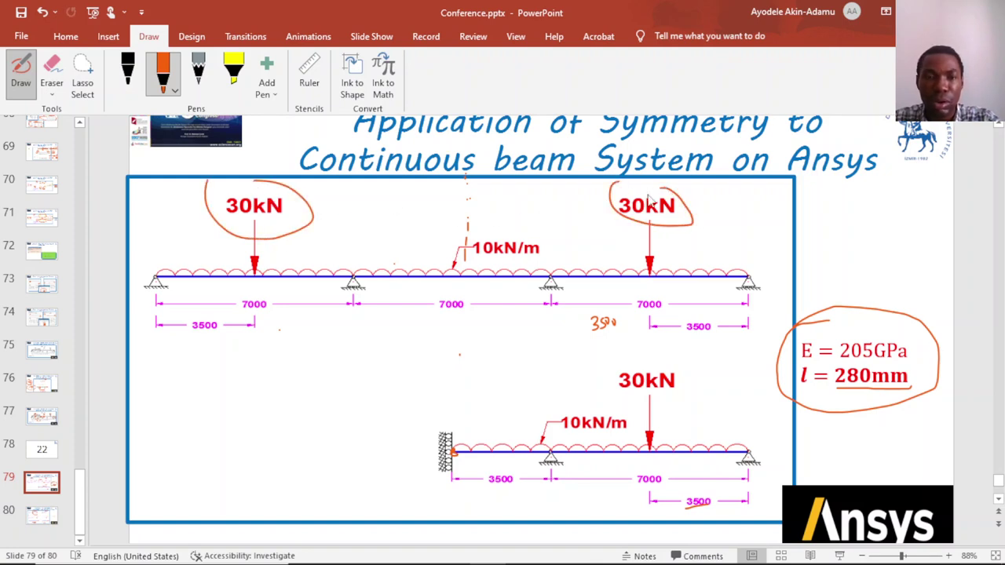
key(Escape)
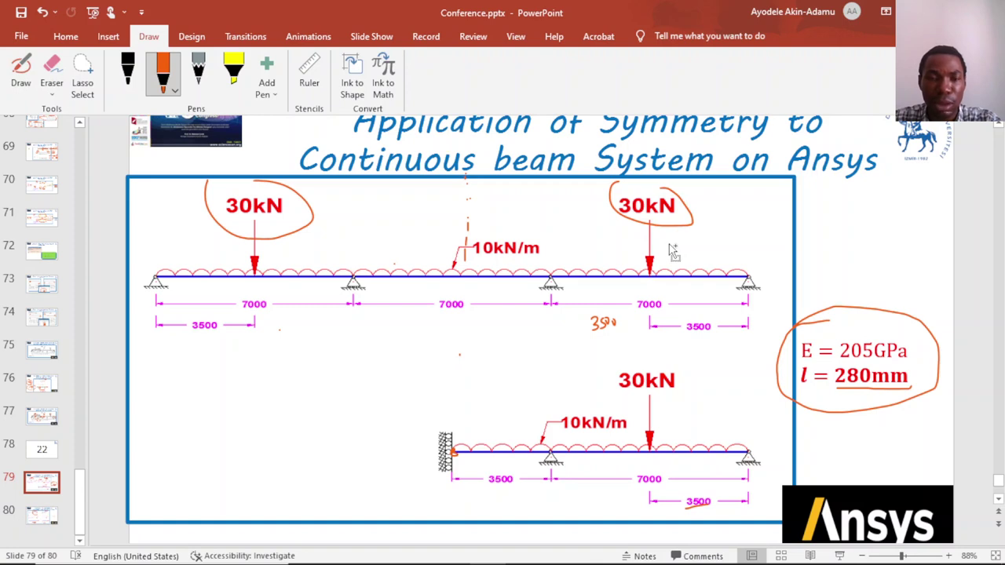
key(ctrl+z)
key(ctrl+z)
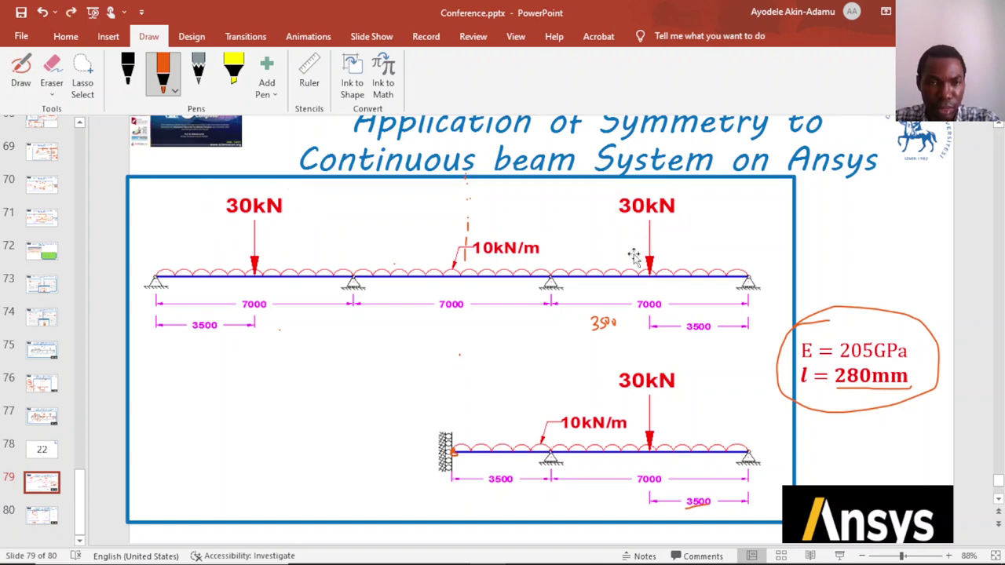
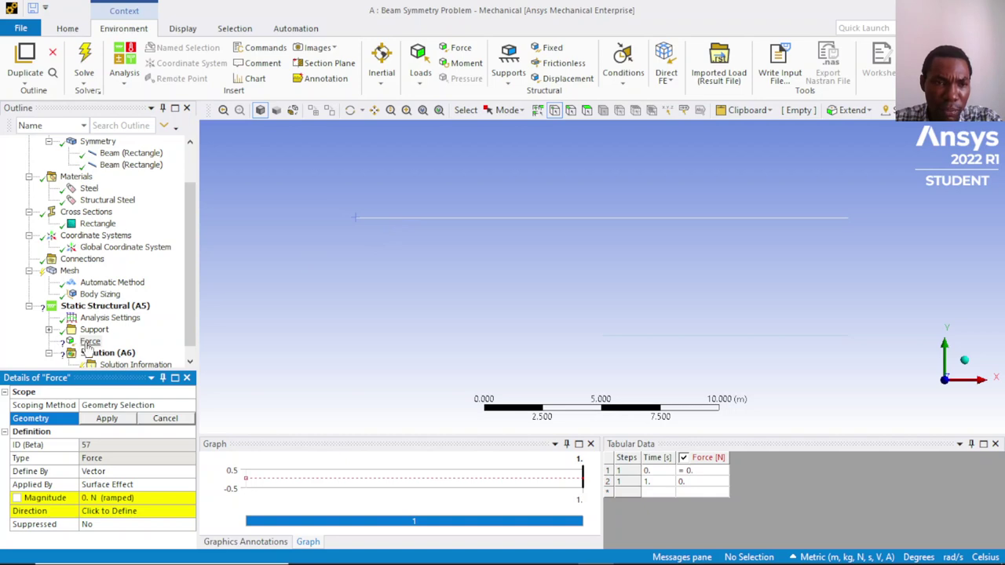
Scope the new Force to the first edge at the left end of the upper beam.
click(88, 342)
click(92, 331)
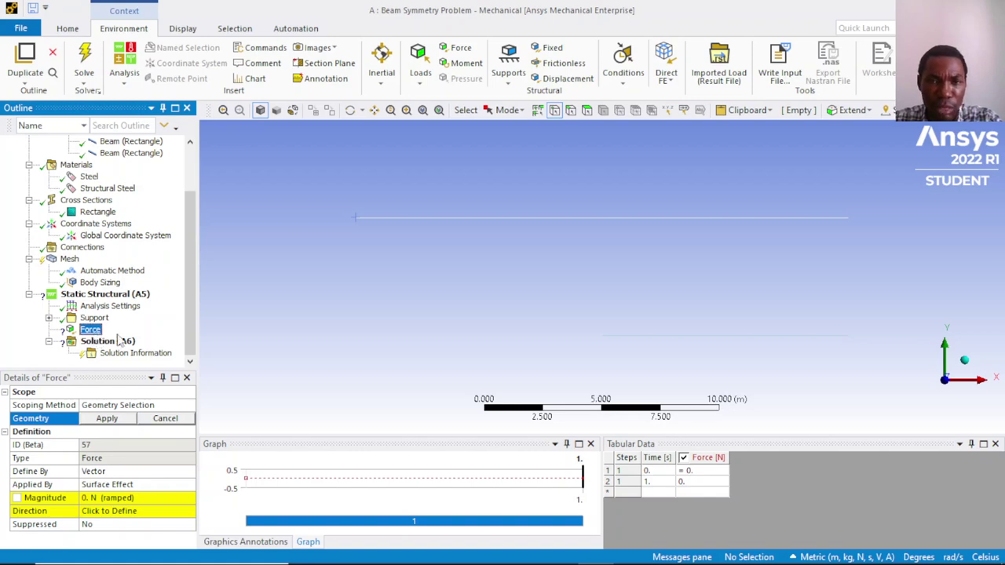
key(Return)
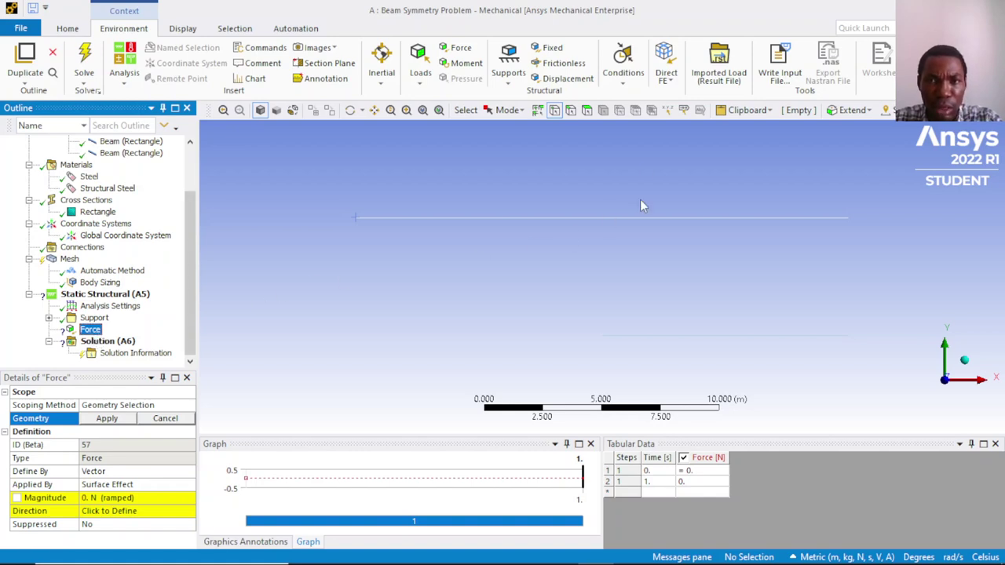
click(571, 112)
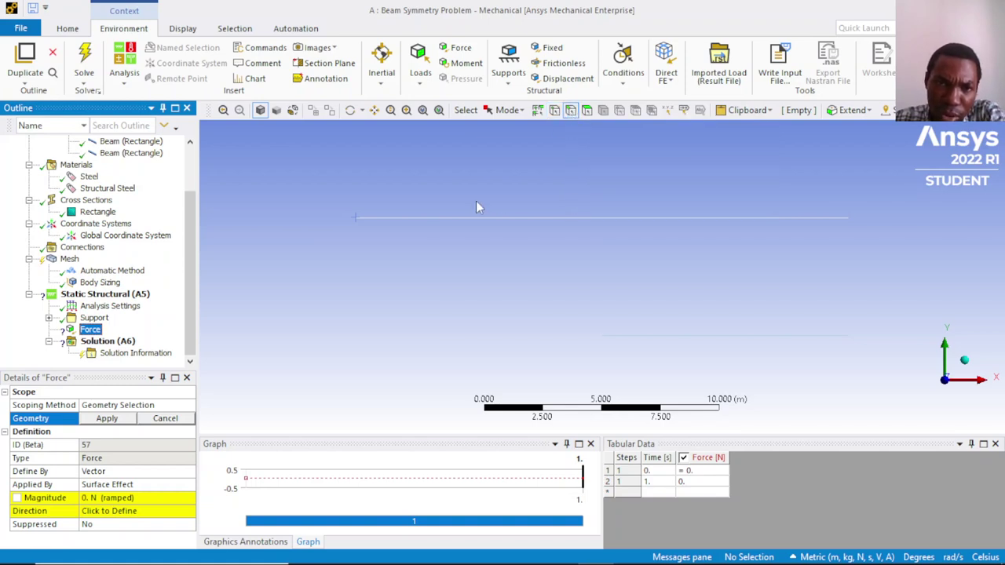
click(389, 219)
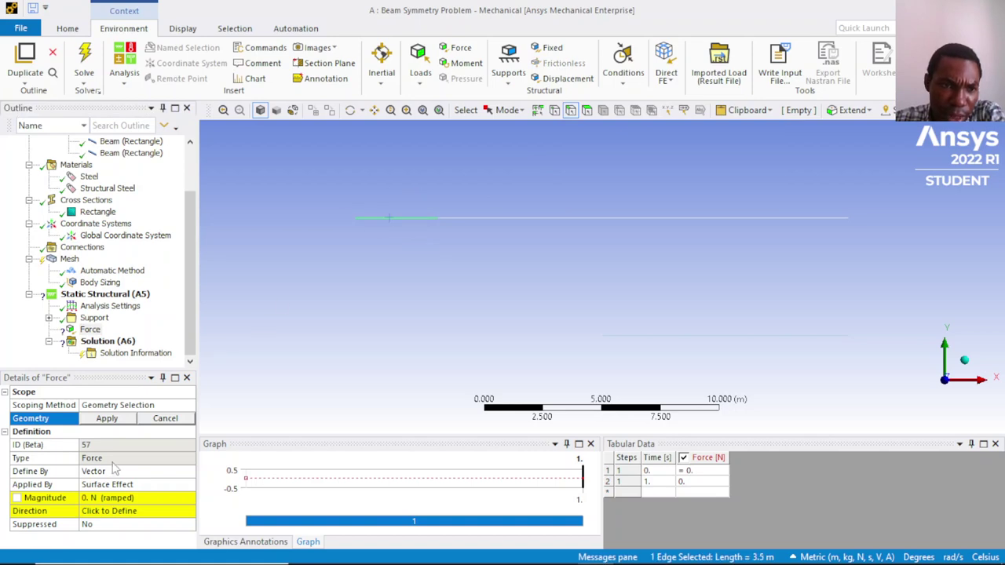
click(116, 424)
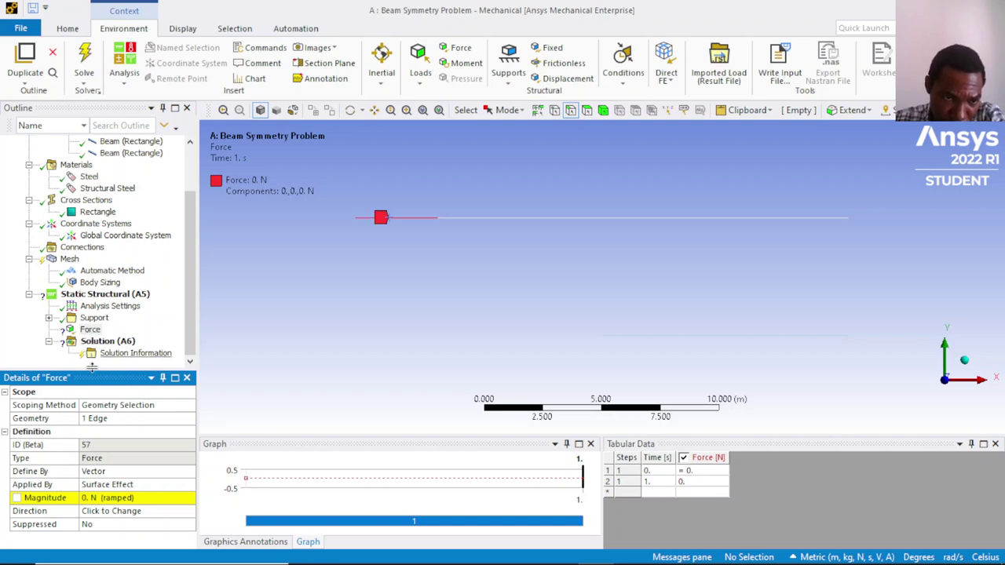
Define the force on the first edge by Components instead of by vector.
click(108, 470)
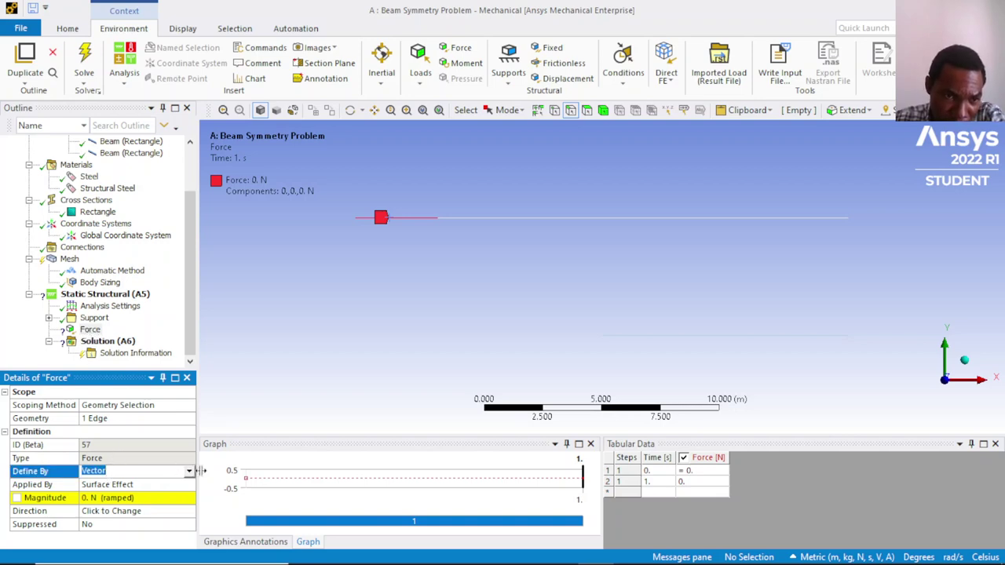
click(188, 470)
click(180, 484)
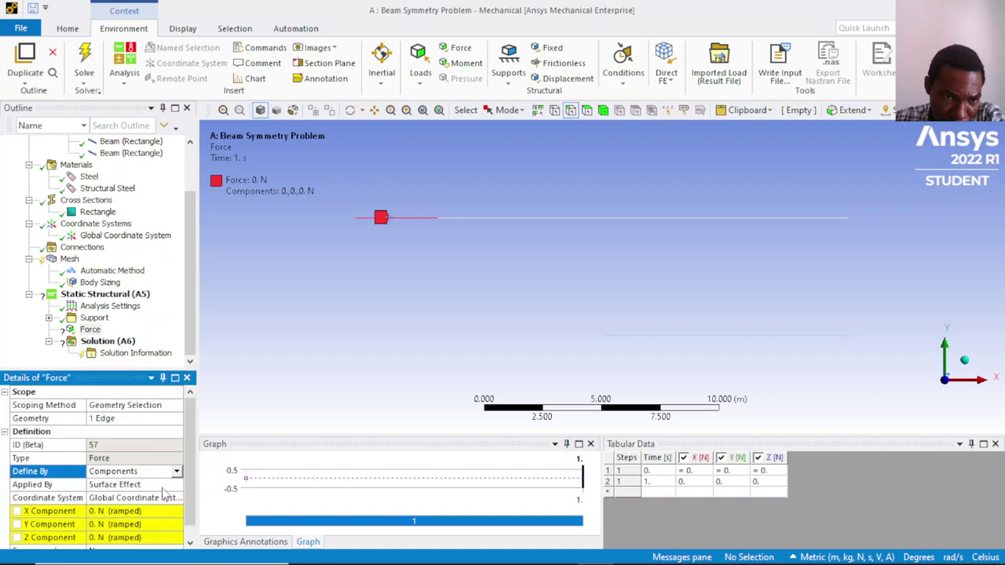
Set the Y Component of the force on the upper beam's first edge to -35000 N.
scroll(149, 502, down, 1)
click(138, 511)
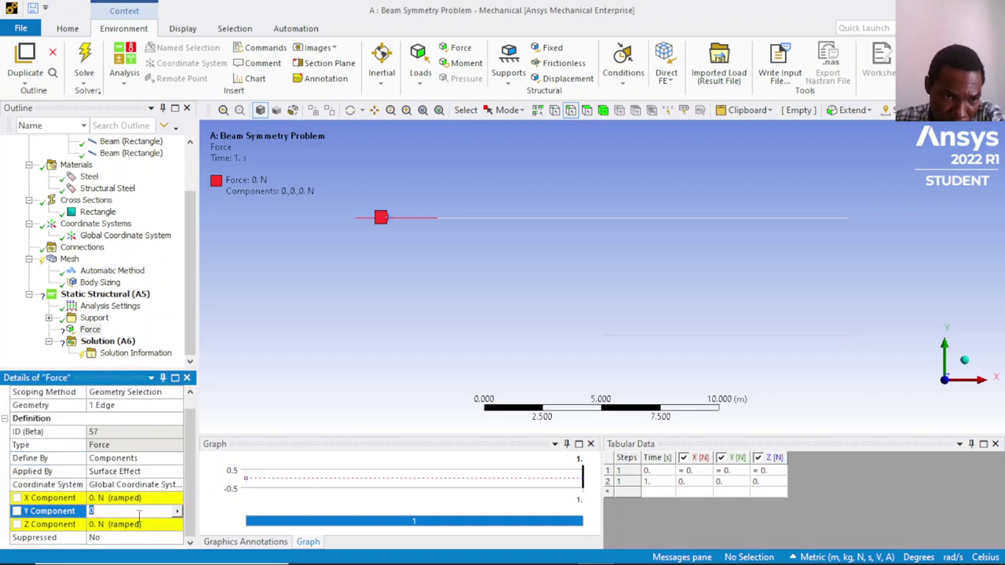
key(Return)
click(132, 524)
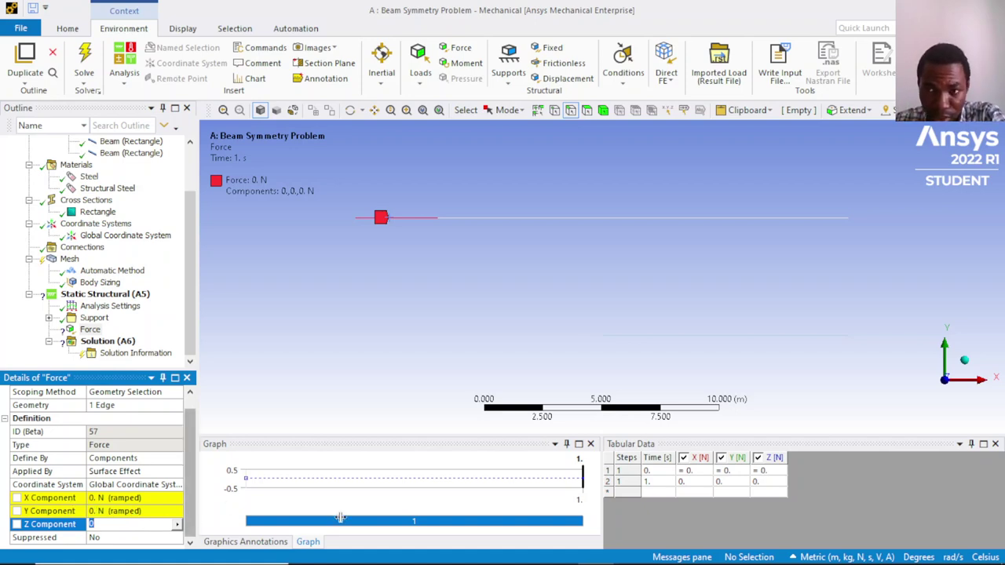
click(964, 362)
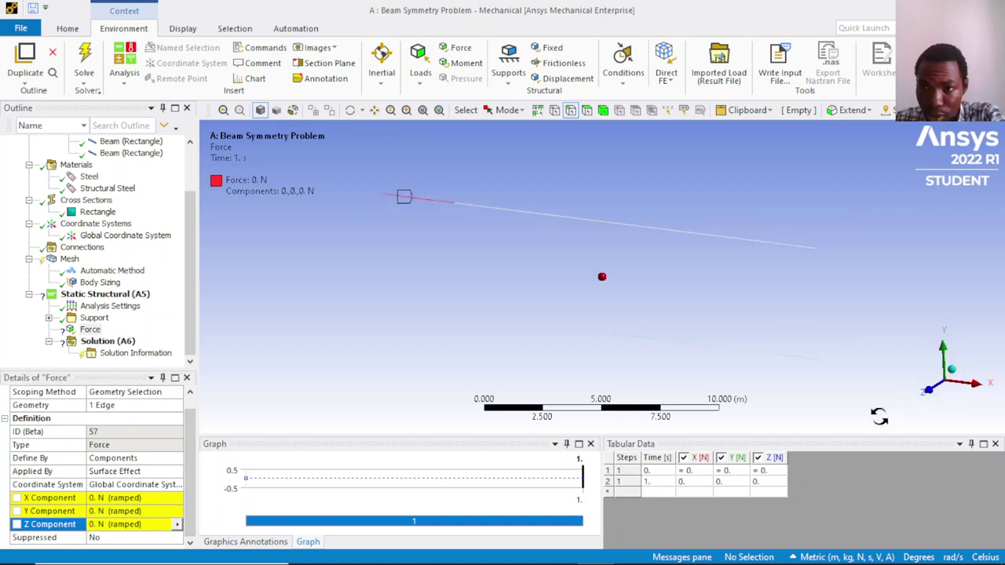
click(926, 396)
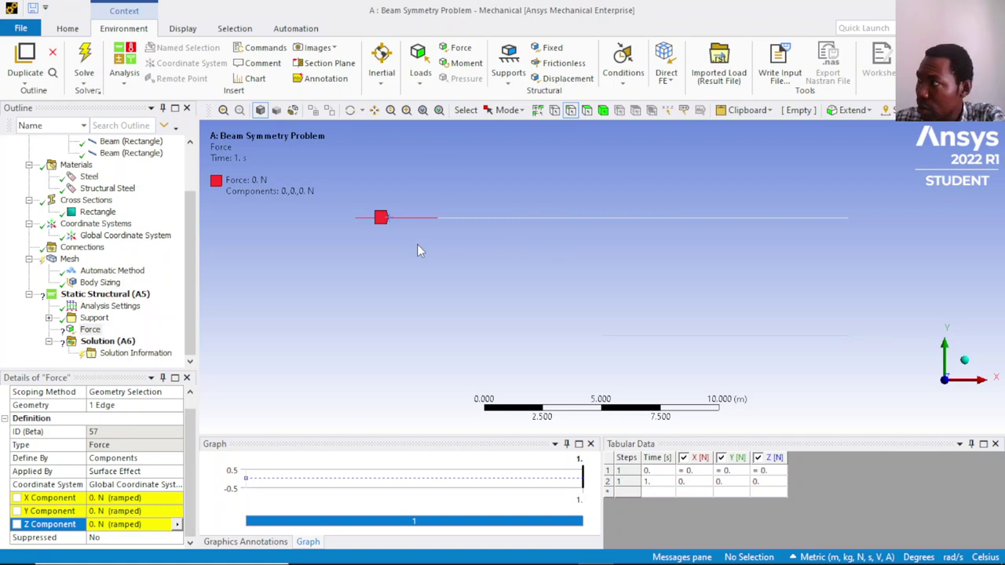
click(149, 512)
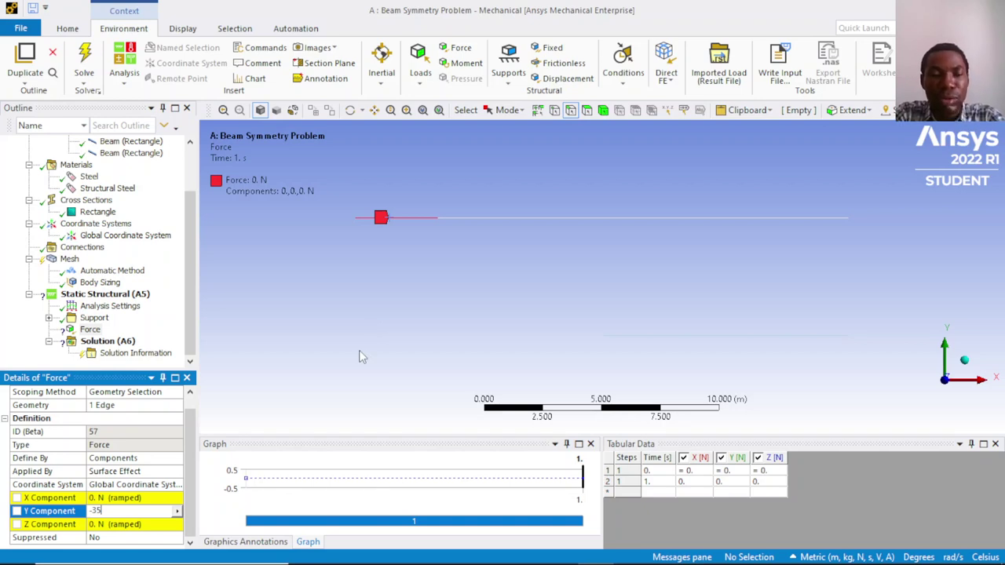
text(000)
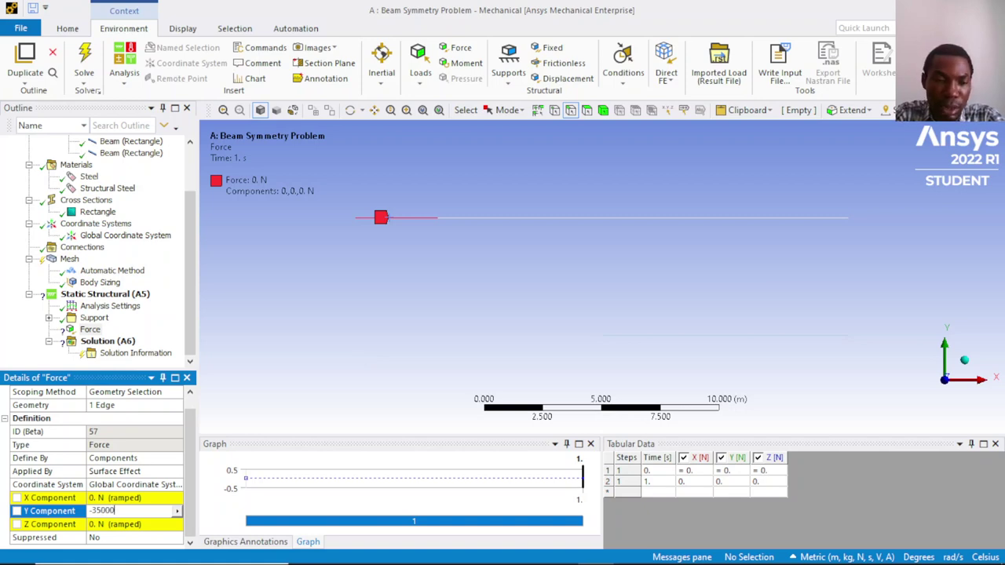
key(Return)
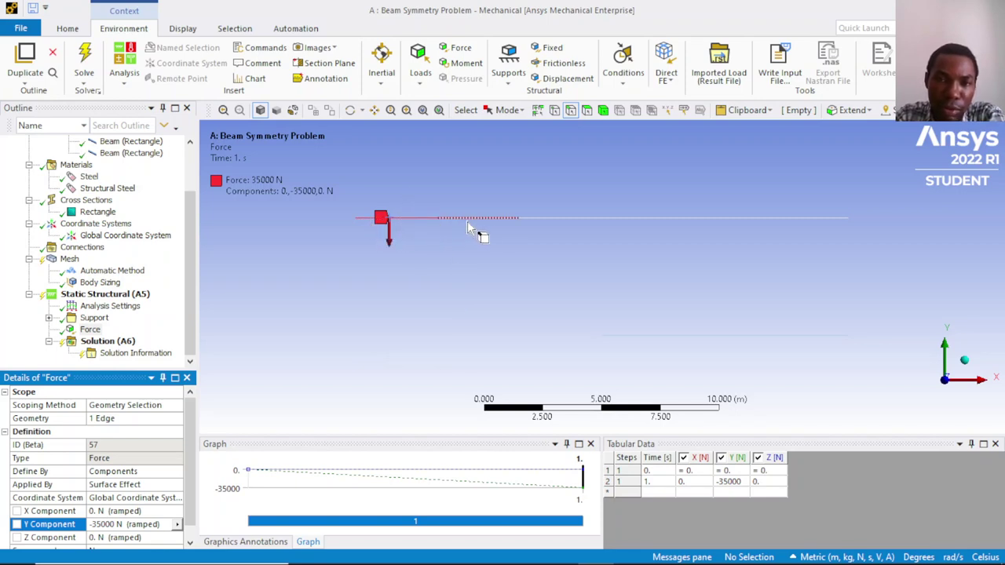
Duplicate the -35000 N force under Static Structural.
click(493, 218)
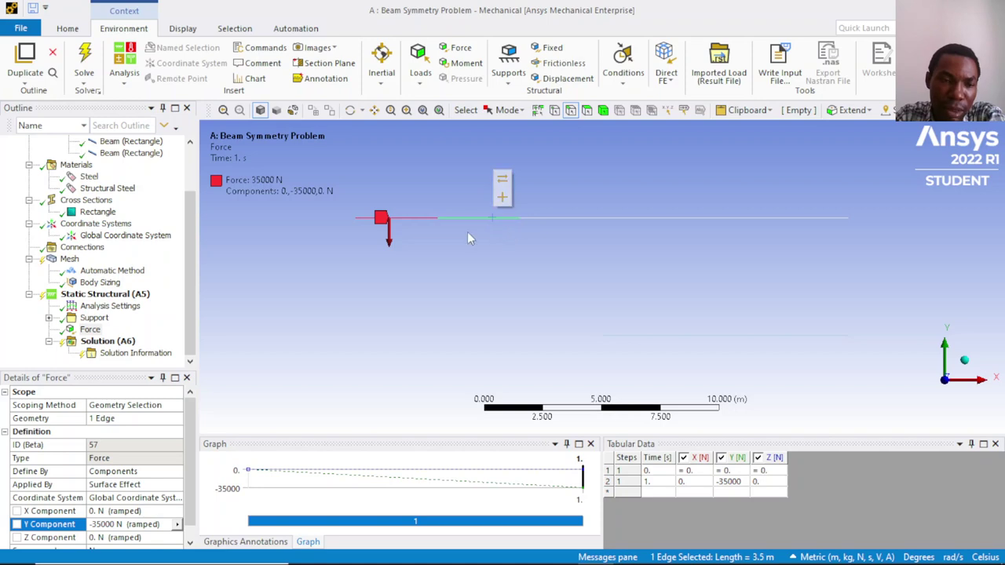
click(93, 330)
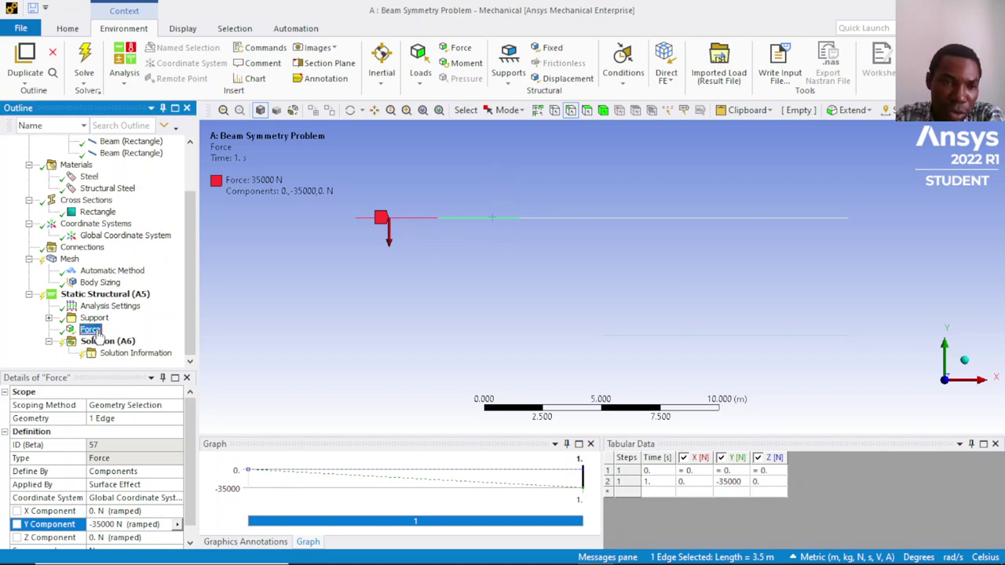
right_click(97, 332)
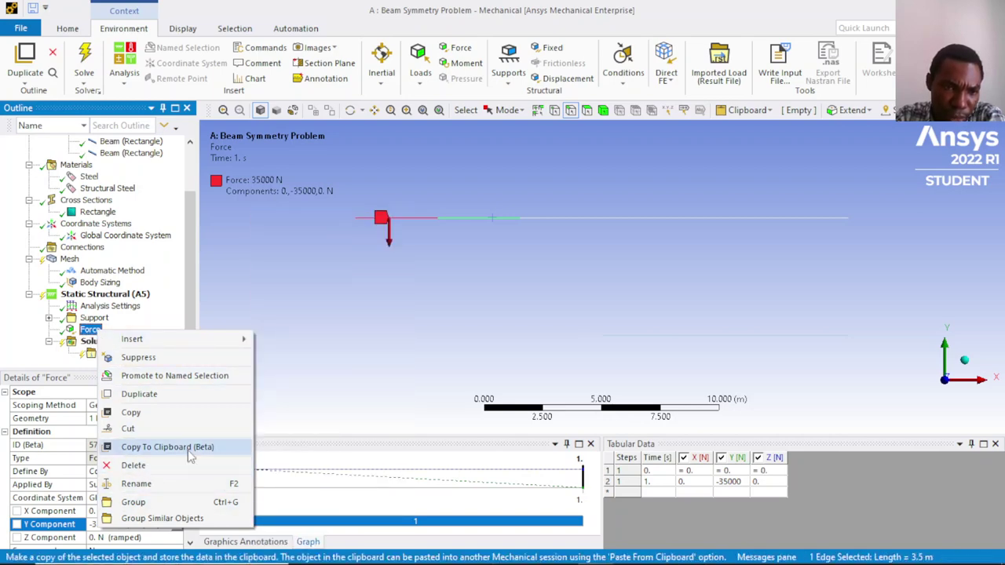
click(194, 402)
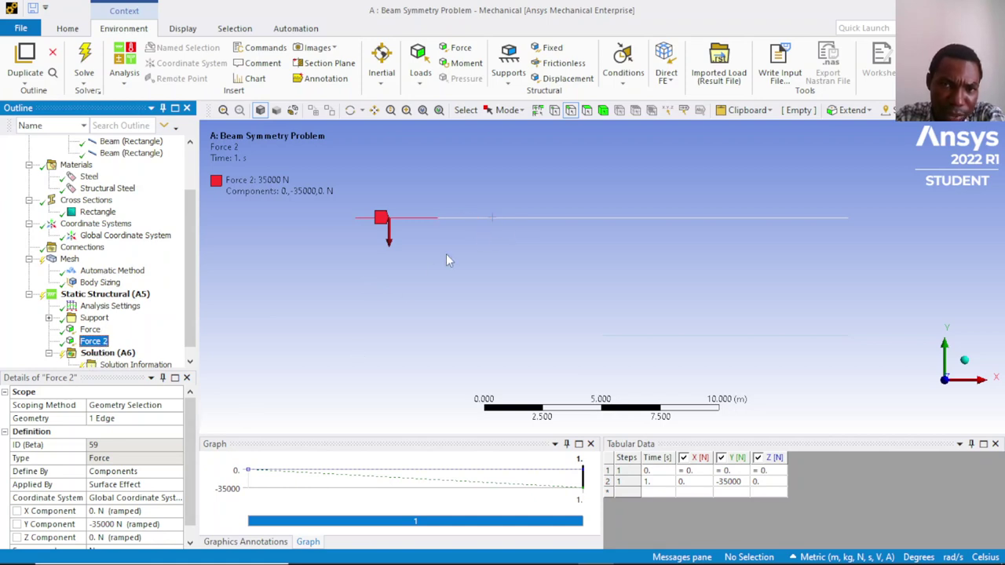
Rescope the duplicated force to the second edge from the left on the upper beam and compare it with the original force.
click(486, 219)
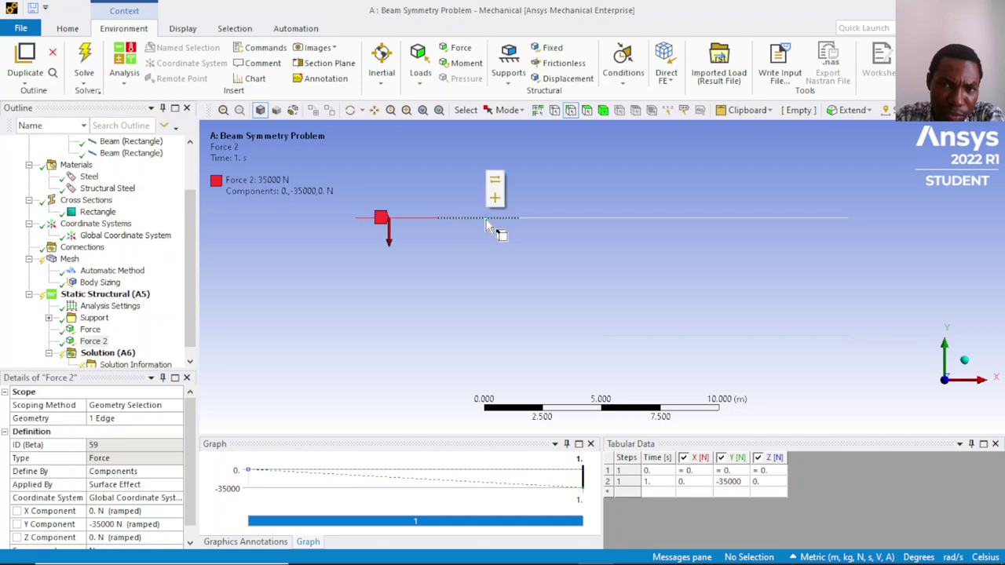
click(114, 419)
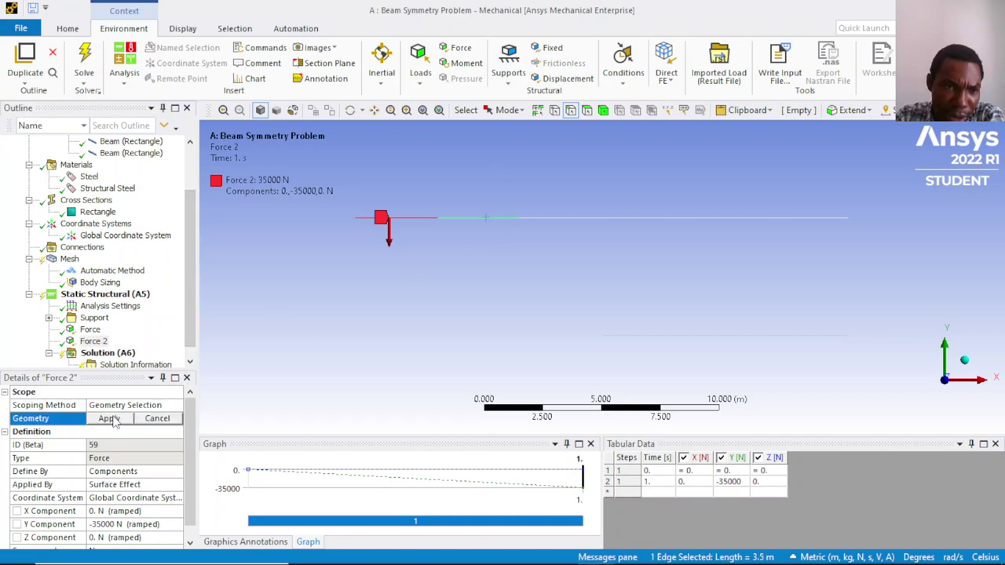
click(111, 418)
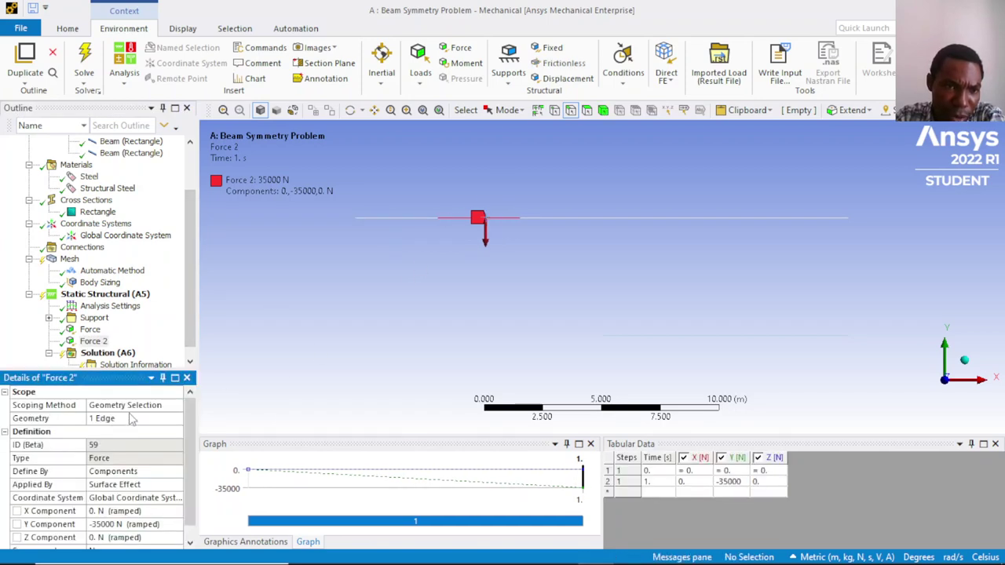
click(90, 330)
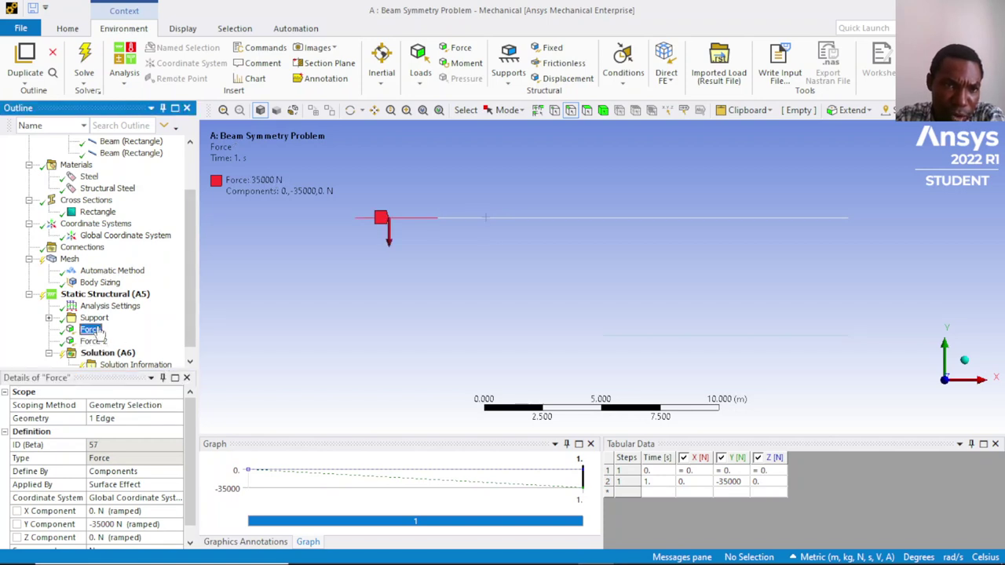
click(100, 342)
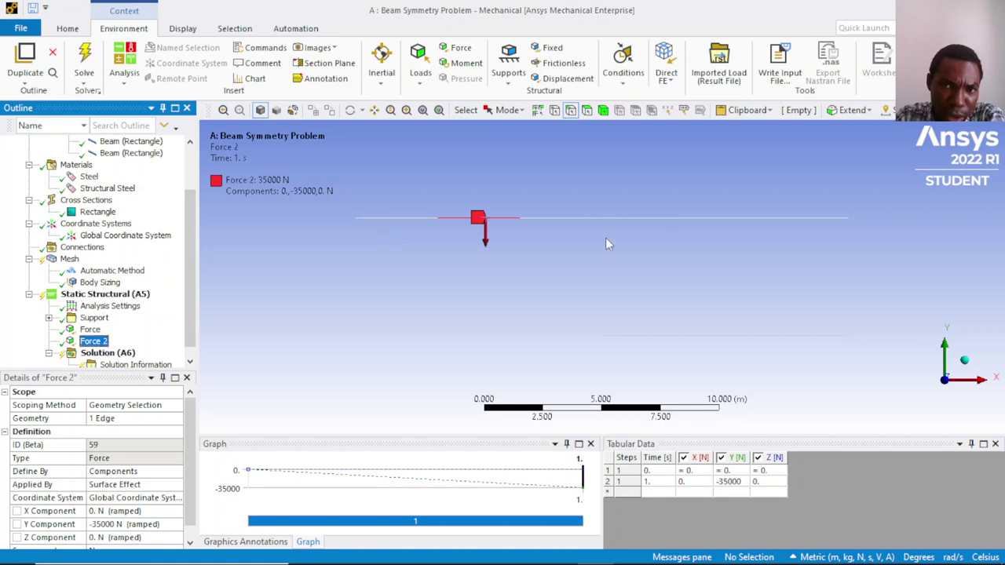
Duplicate Force 2 and rescope the copy to the 7 m middle edge of the upper beam.
click(619, 219)
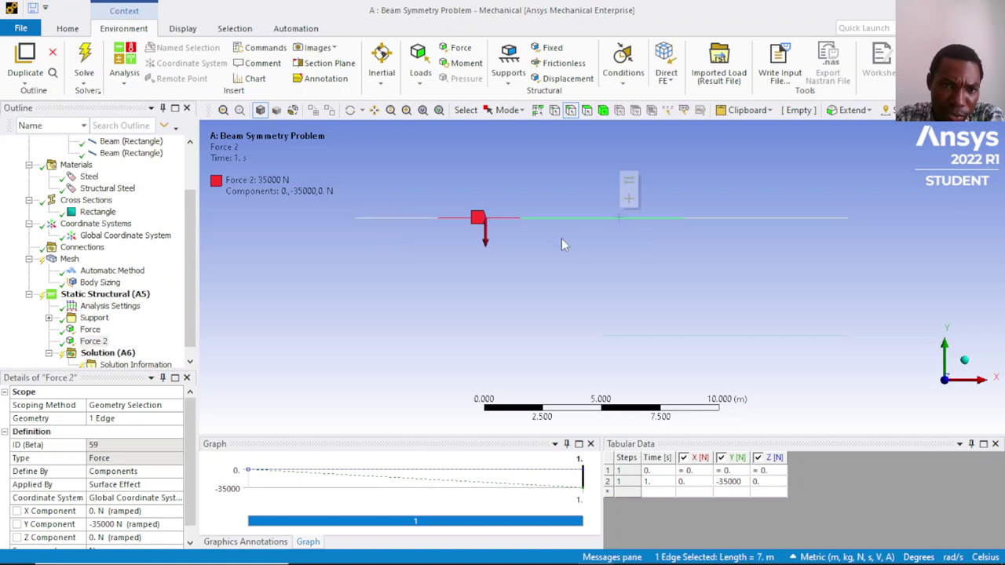
click(90, 343)
right_click(91, 344)
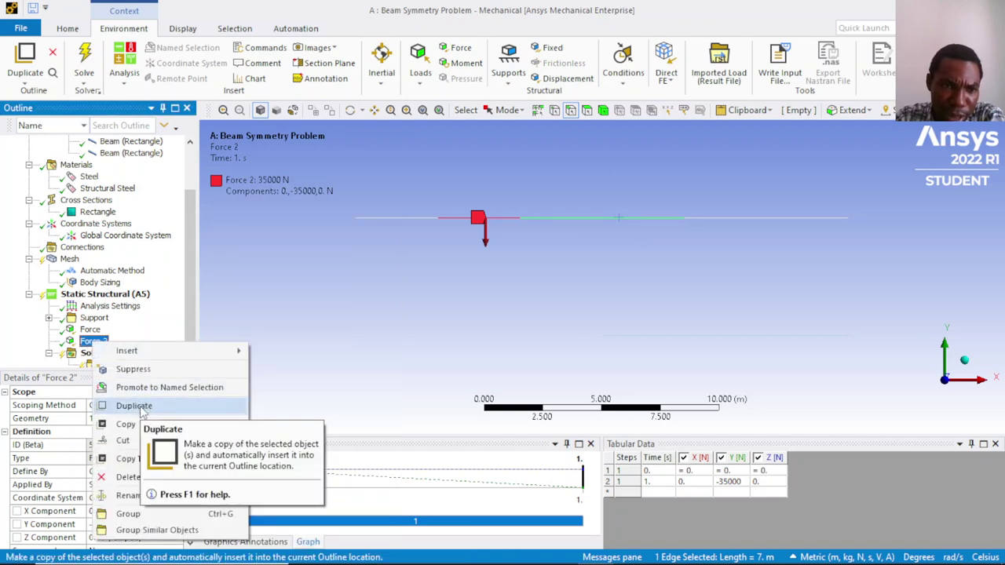
click(135, 406)
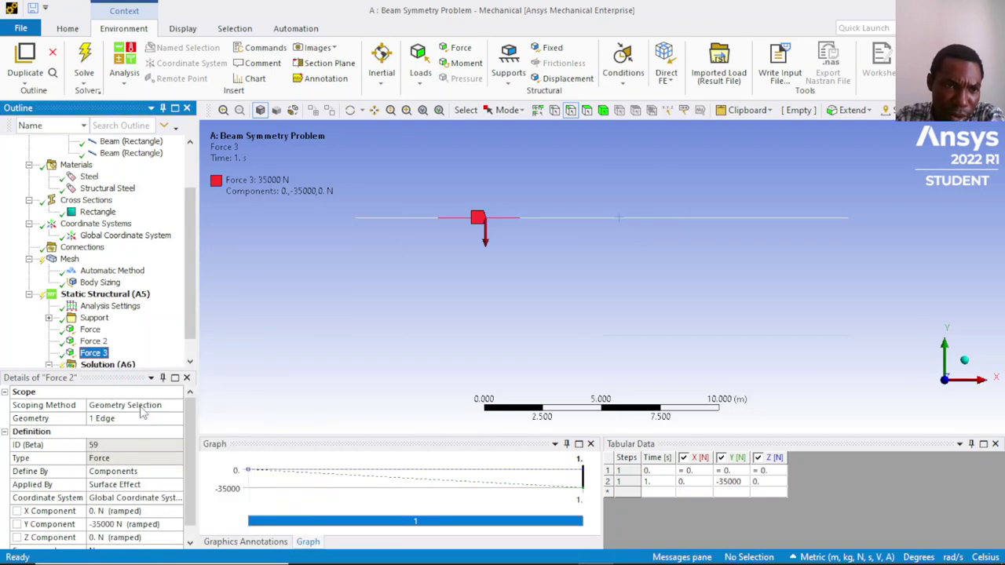
click(655, 219)
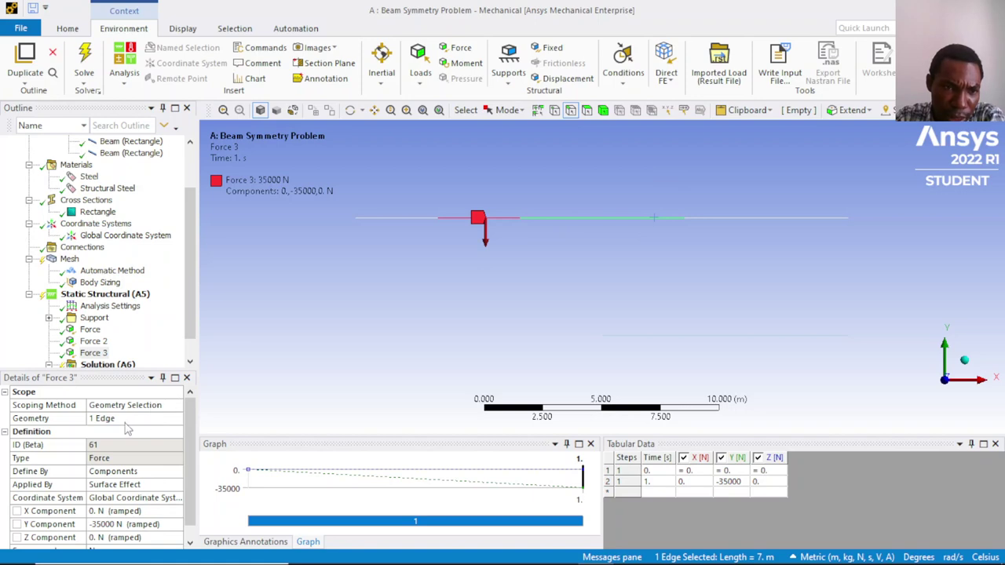
click(125, 420)
click(125, 421)
Set the Y Component of the force on the upper beam's middle edge to -70000 N.
scroll(154, 487, down, 1)
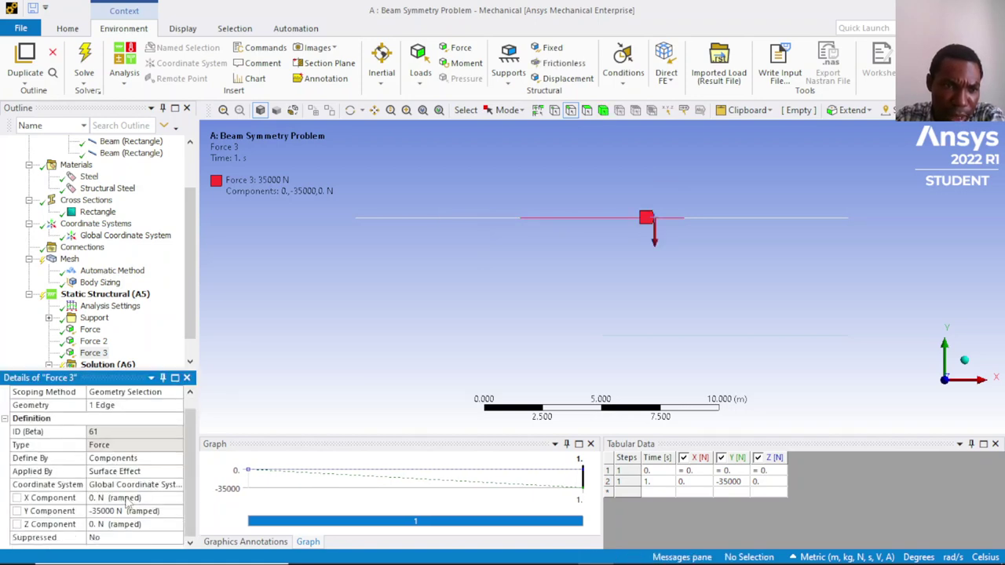
click(114, 511)
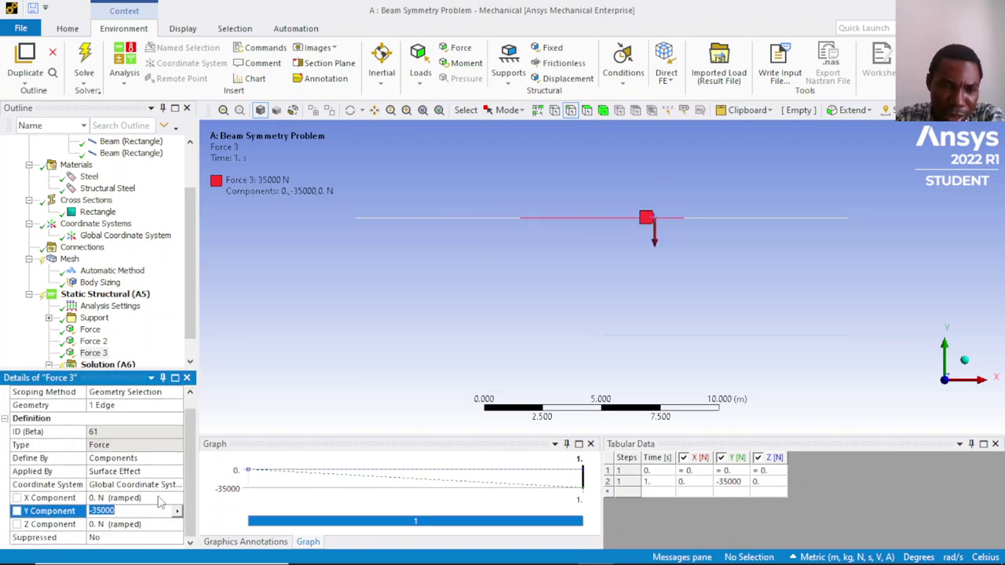
click(120, 510)
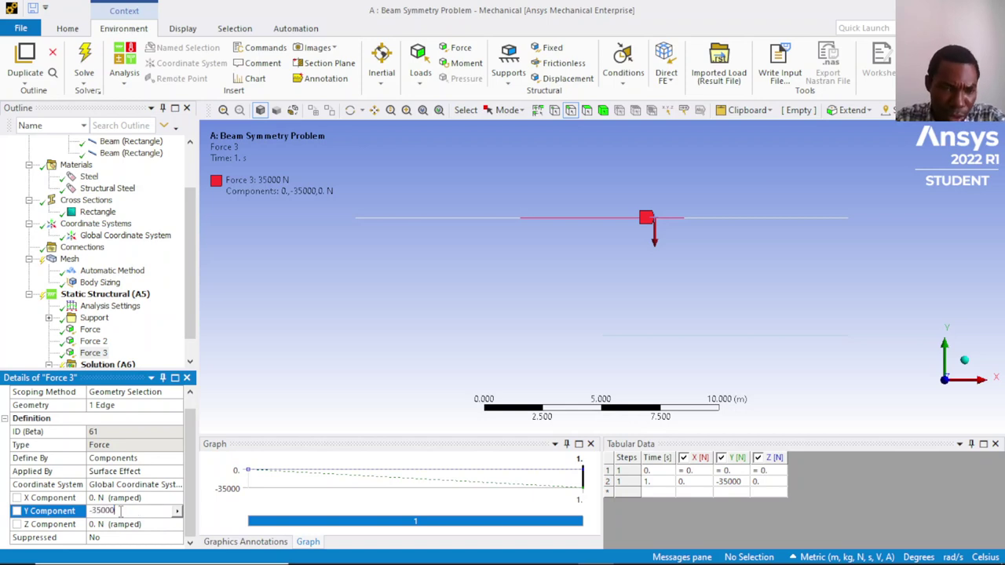
drag(103, 510, 93, 510)
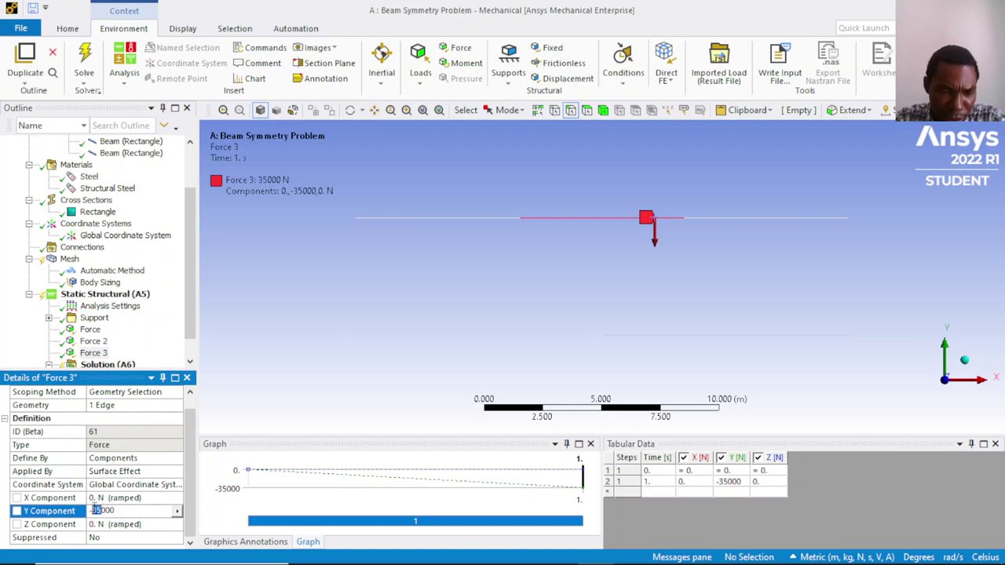
text(70)
key(Return)
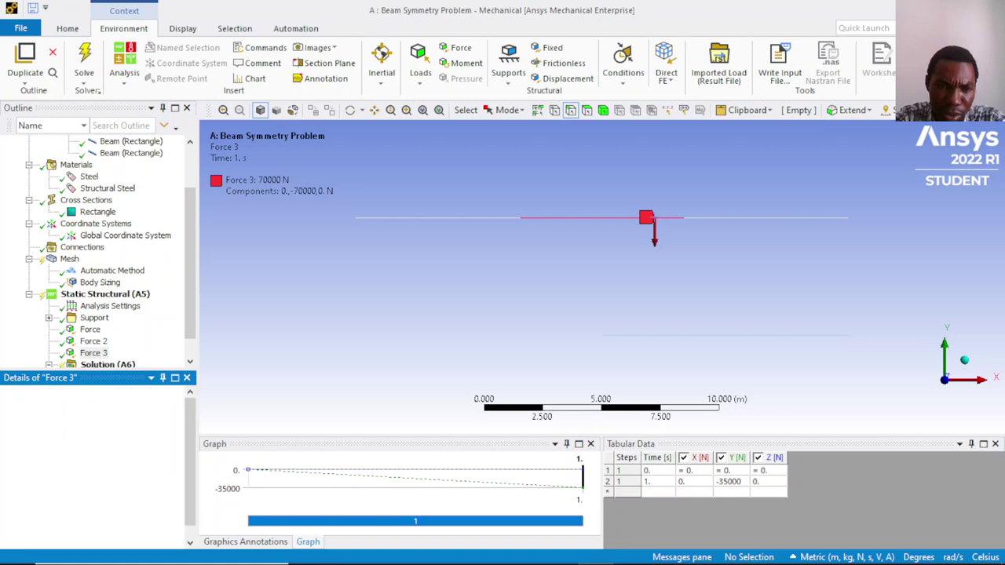
Duplicate Force 2 again and rescope the copy to the fourth edge from the left on the upper beam, keeping its Y Component.
click(725, 219)
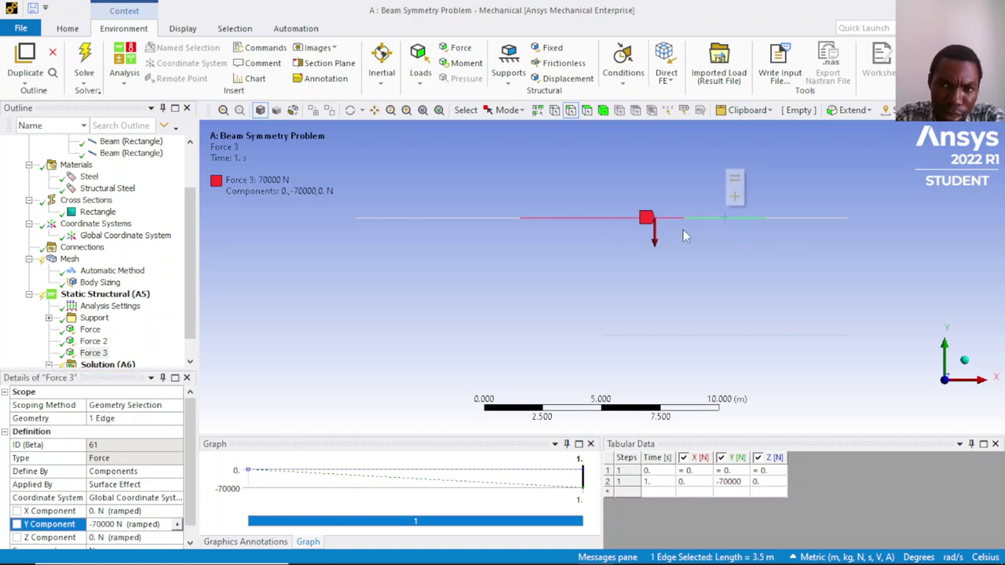
click(94, 342)
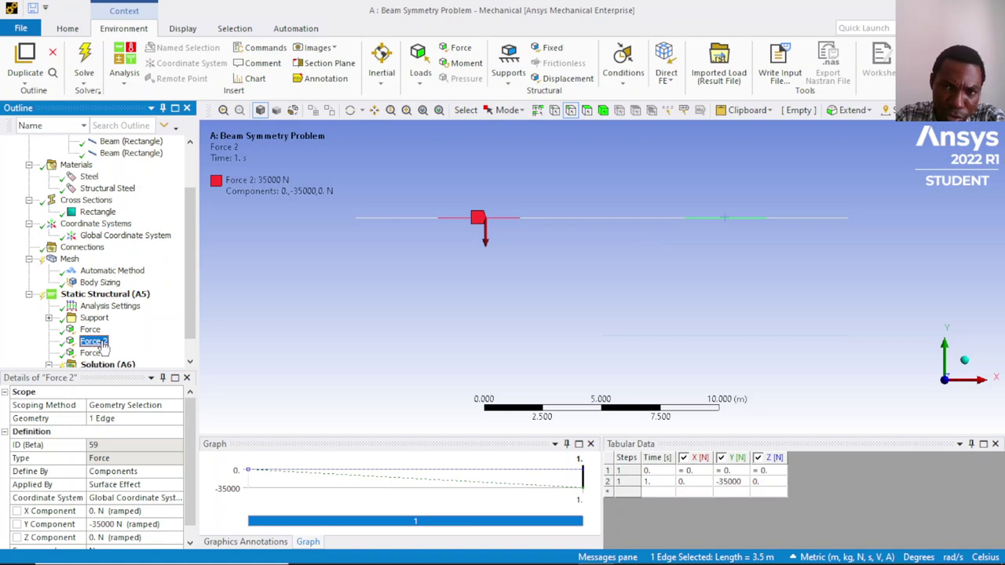
right_click(103, 345)
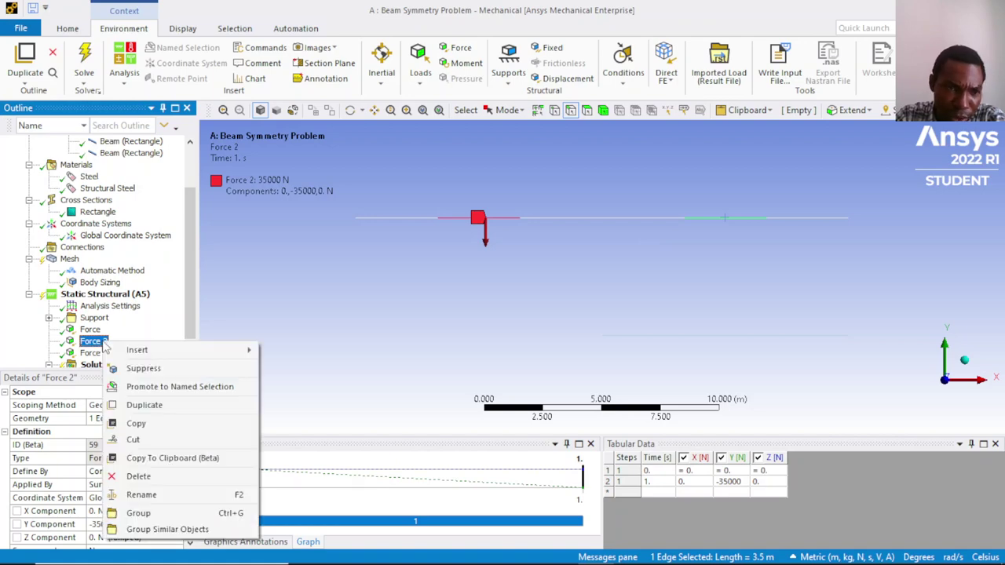
click(146, 405)
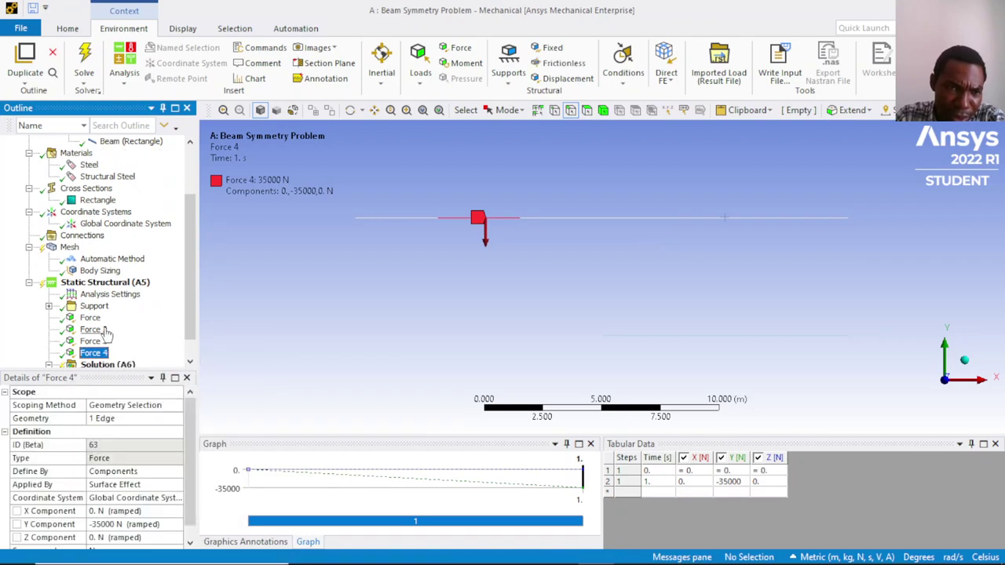
scroll(107, 333, down, 1)
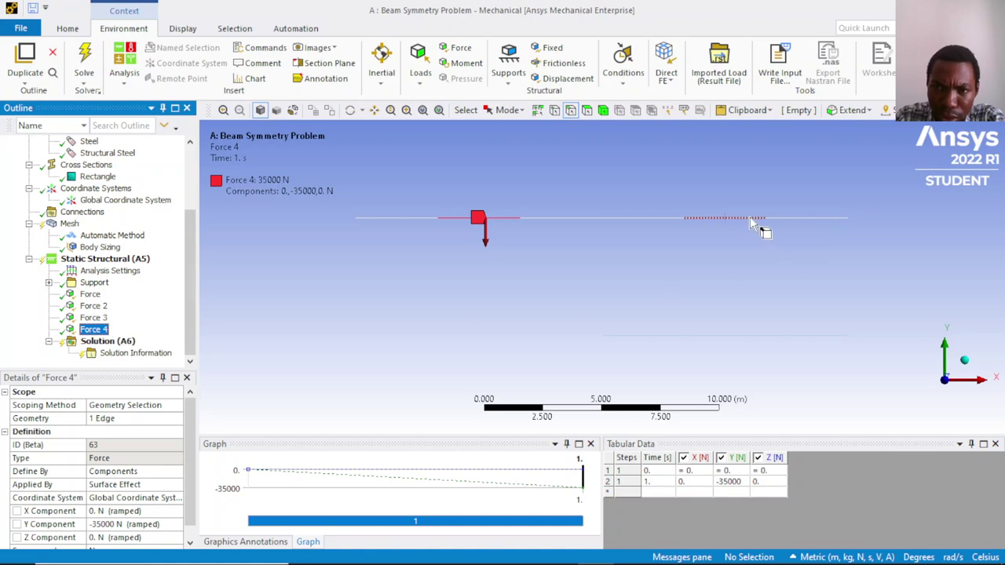
click(750, 222)
click(749, 219)
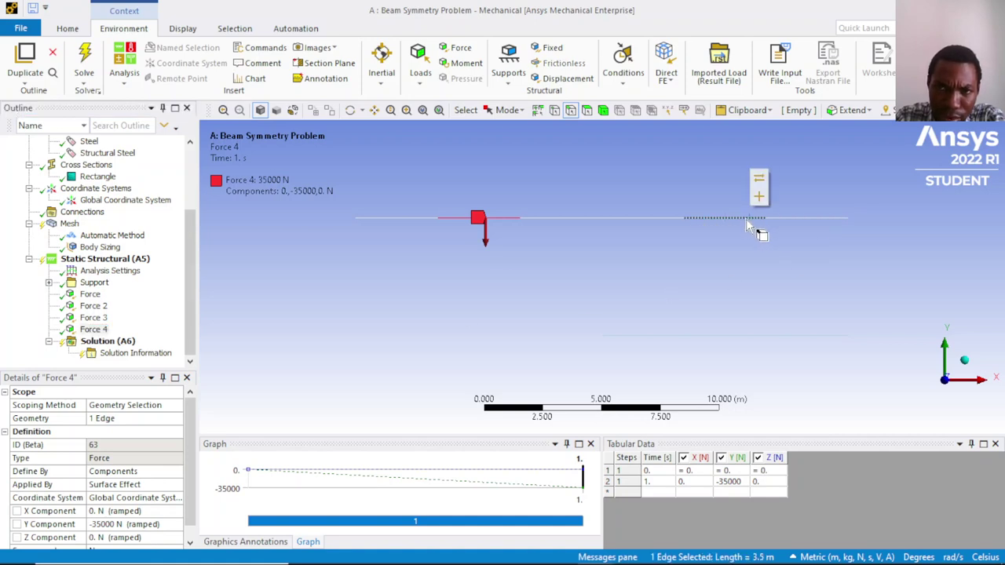
click(113, 419)
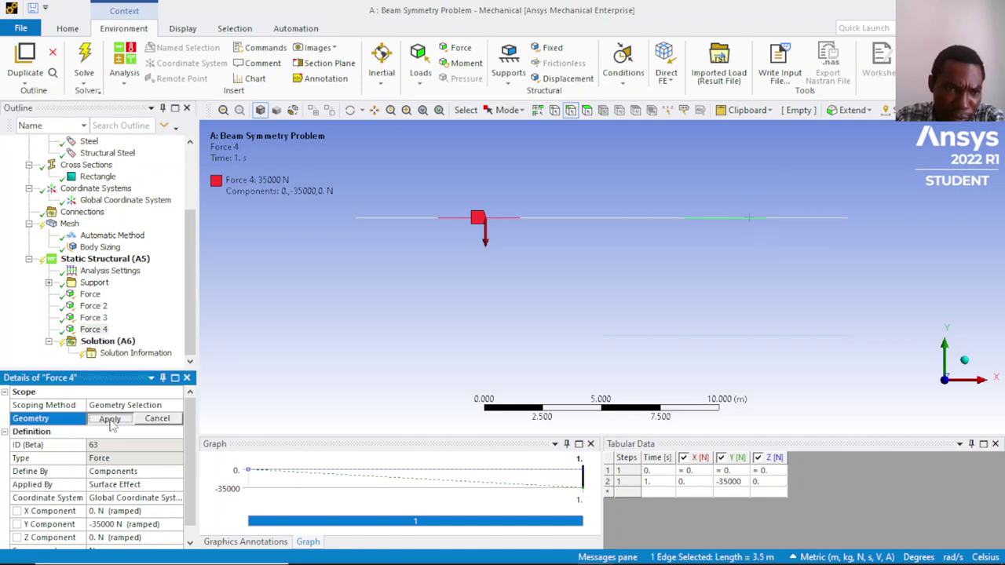
click(109, 419)
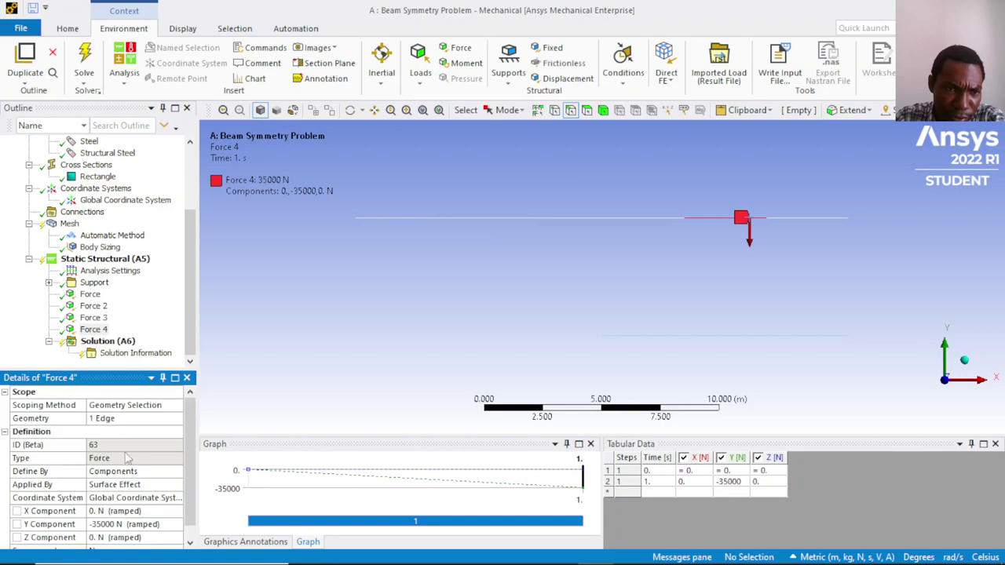
click(103, 524)
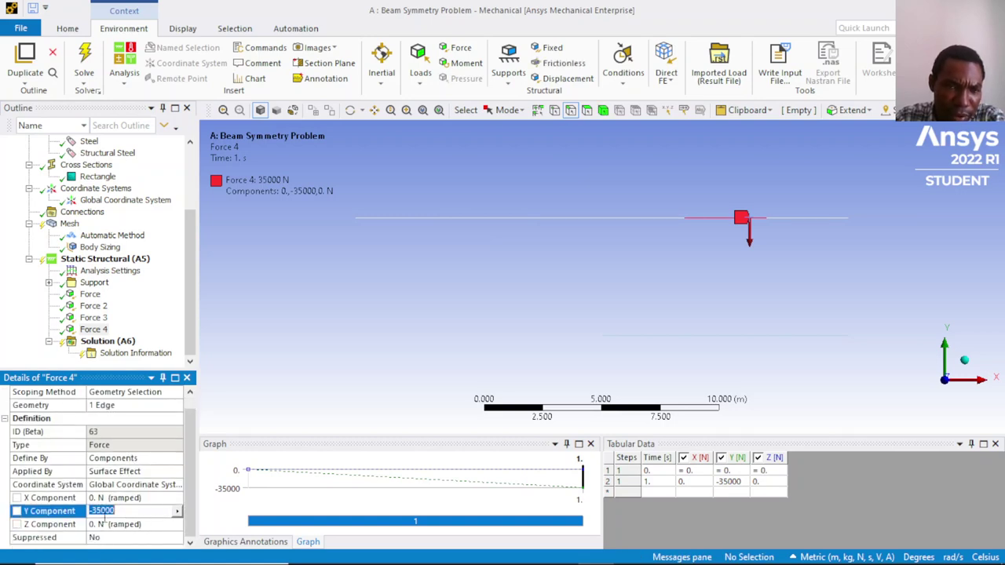
Duplicate Force 4 and rescope the copy to the last edge at the right end of the upper beam.
click(816, 218)
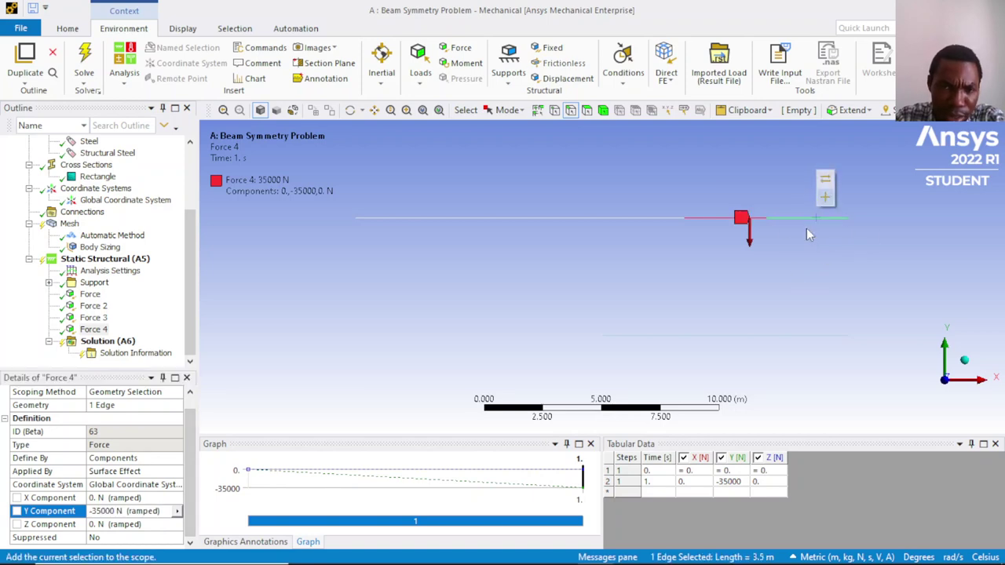
click(90, 330)
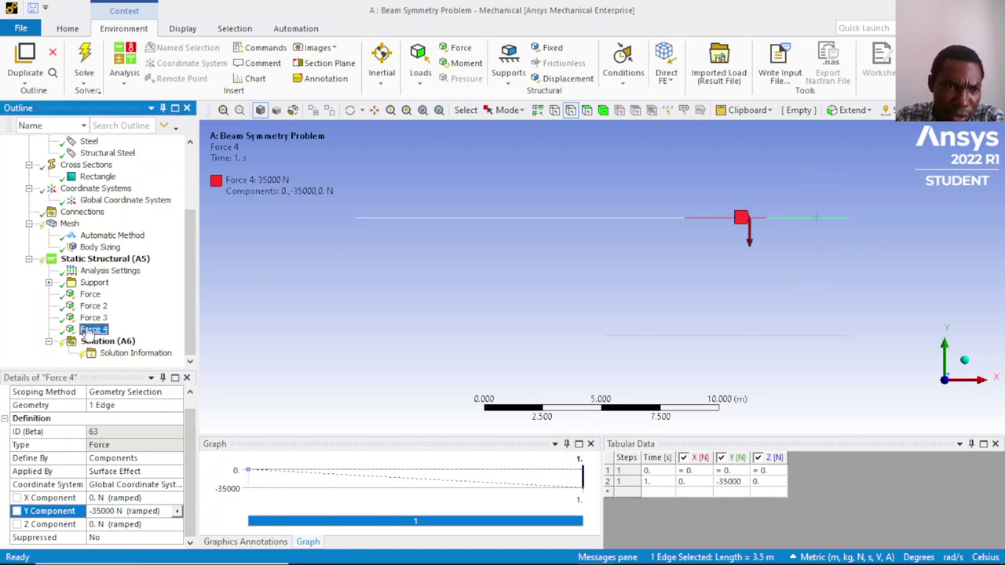
right_click(88, 331)
click(161, 390)
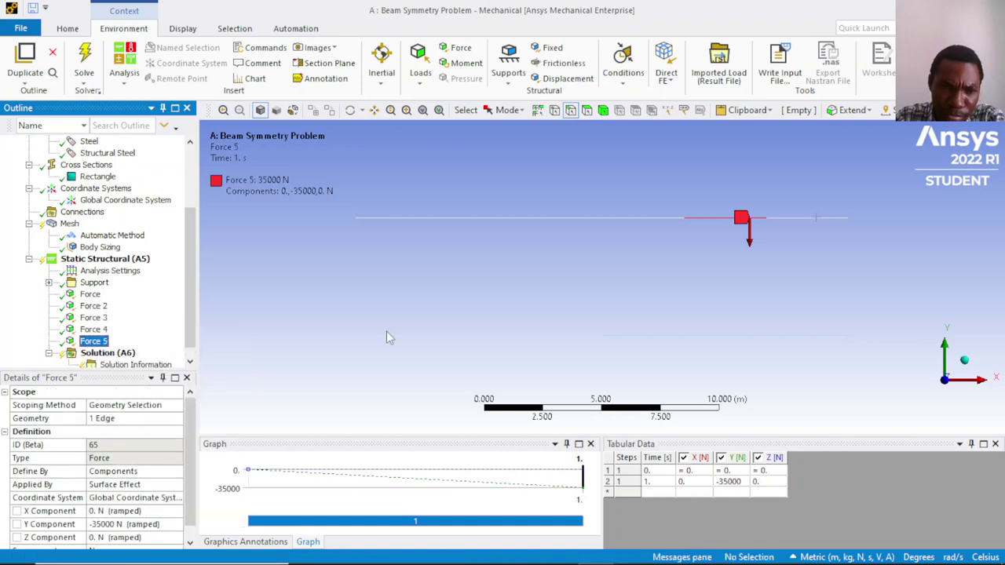
click(815, 223)
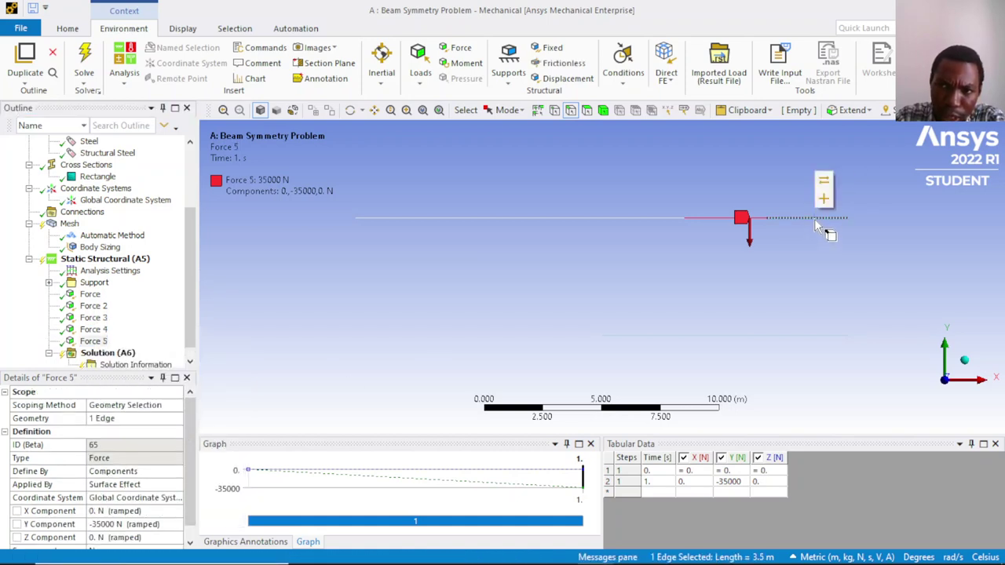
click(98, 419)
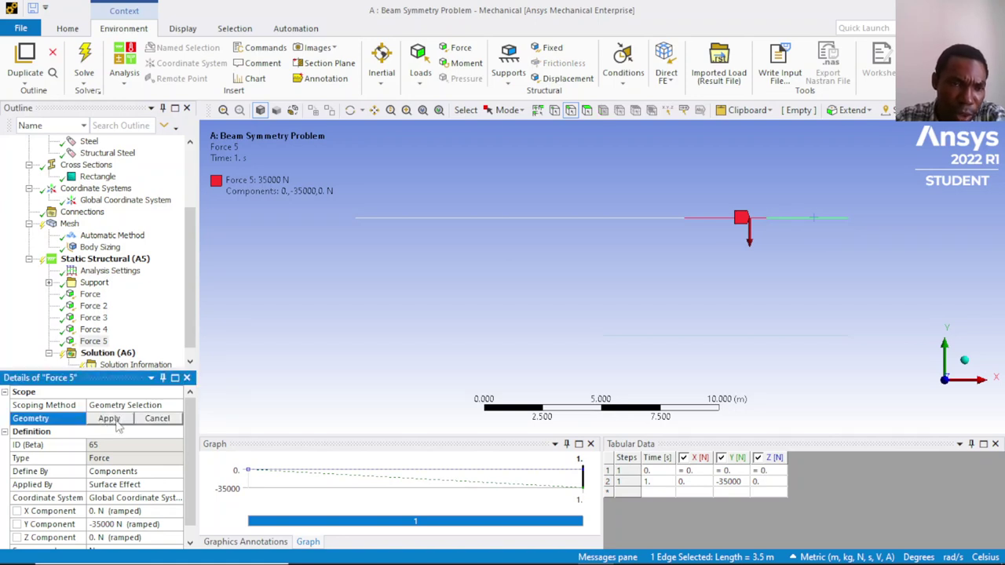
click(115, 420)
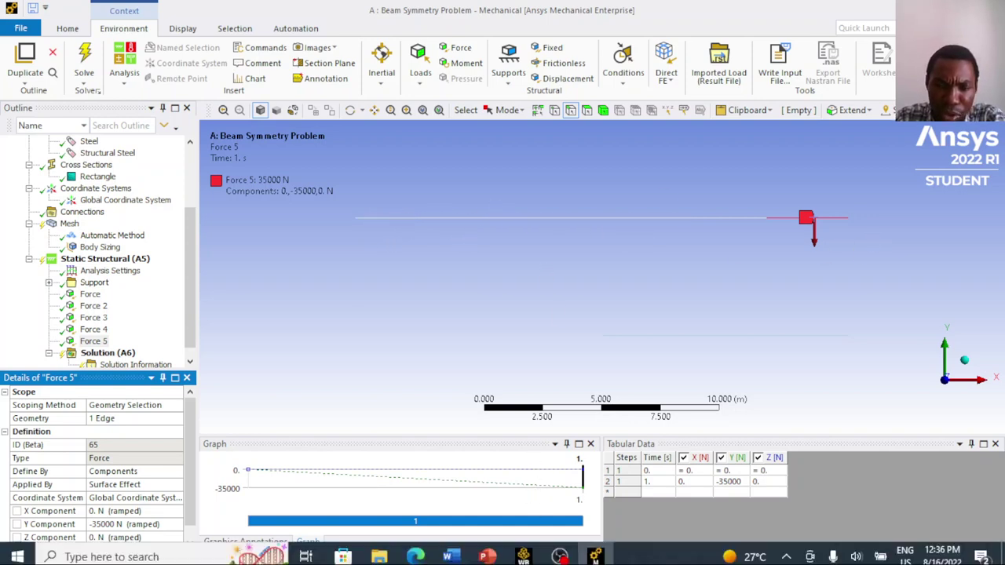
Check the point loads on the PowerPoint beam diagram and, back in Mechanical, rescope Force 6 to the upper beam's vertex 3.5 m from its left end.
click(490, 551)
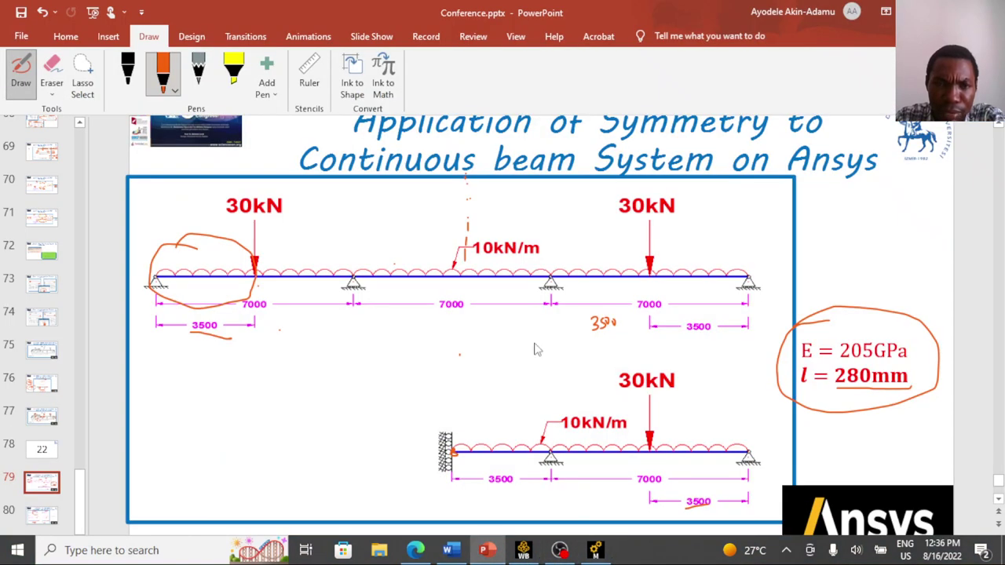
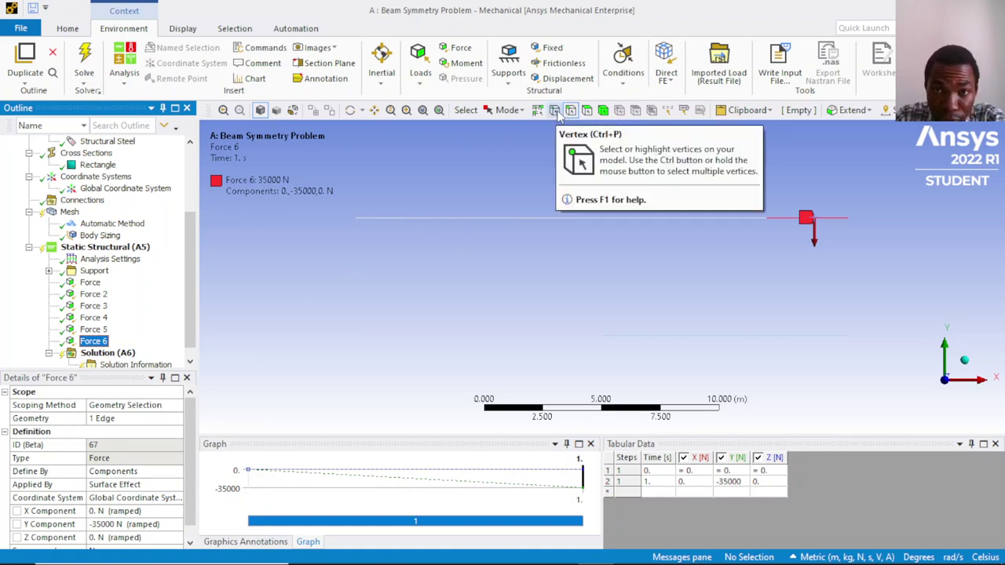
click(556, 113)
click(423, 219)
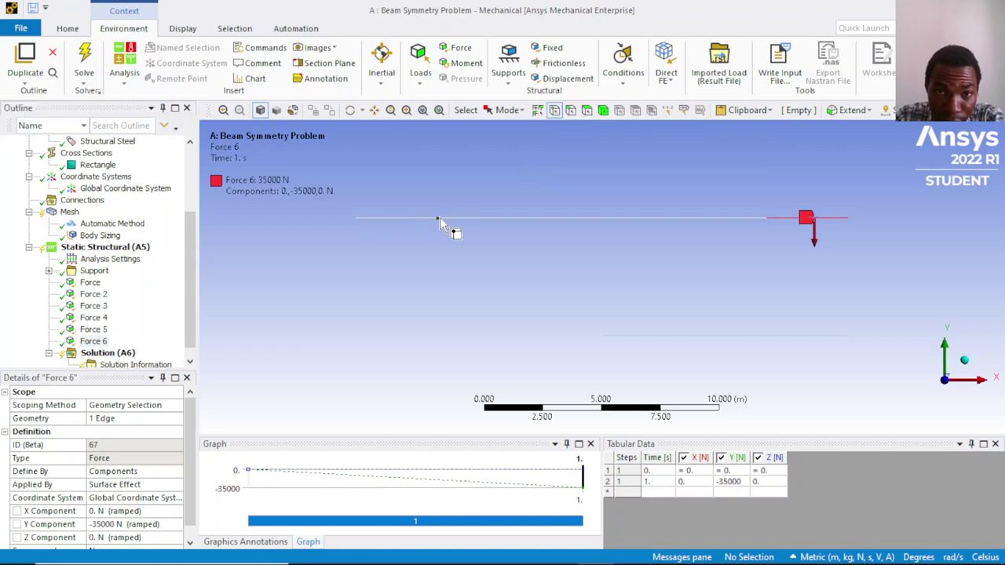
click(439, 221)
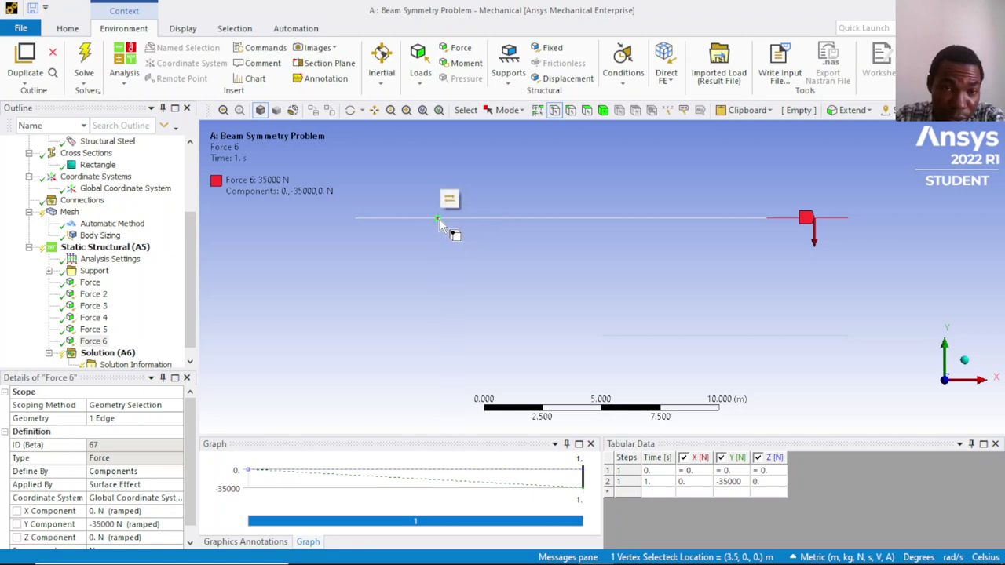
click(135, 419)
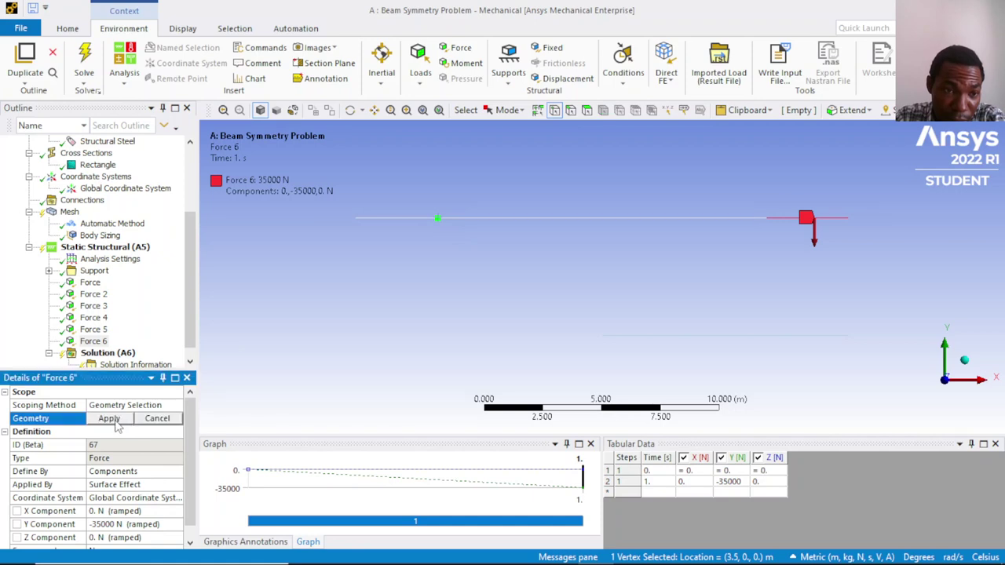
click(110, 419)
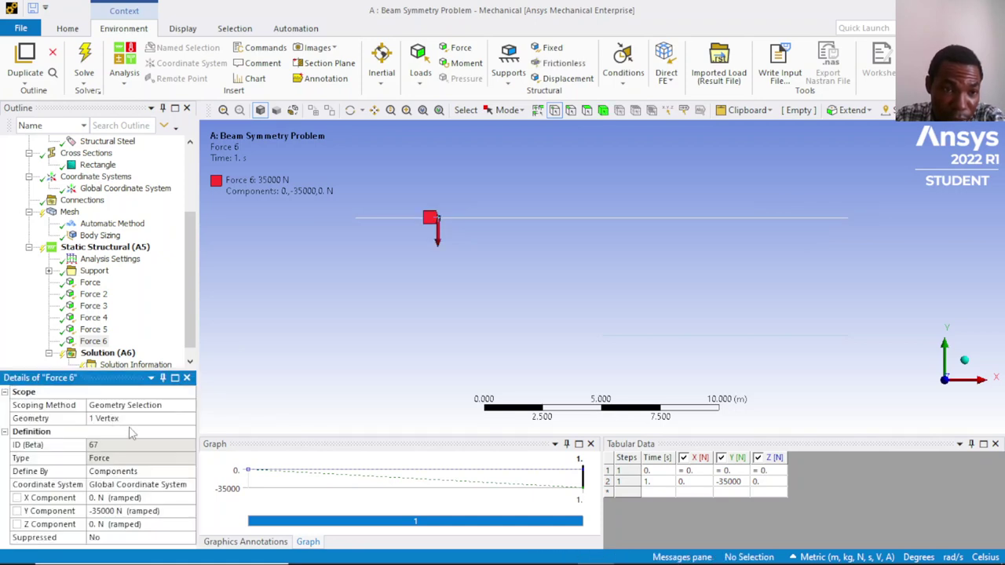
Set the Y Component of the point force at the 3.5 m vertex to -30000 N.
click(134, 510)
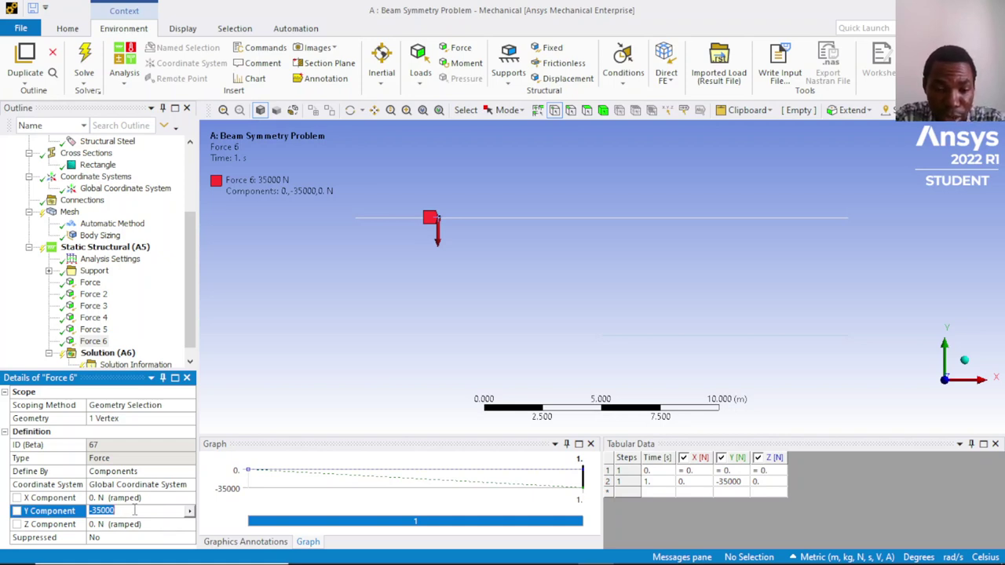
text(-)
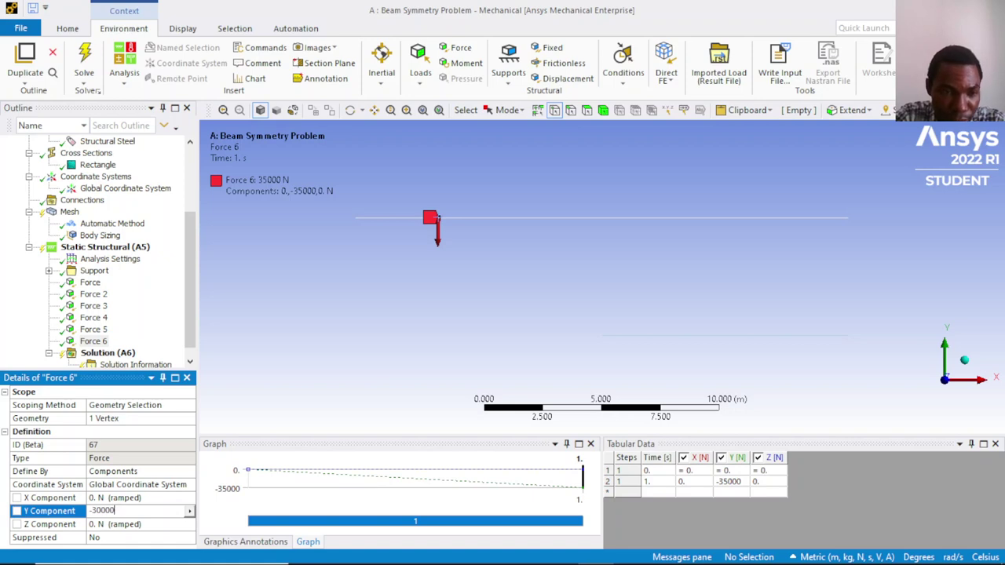
key(Return)
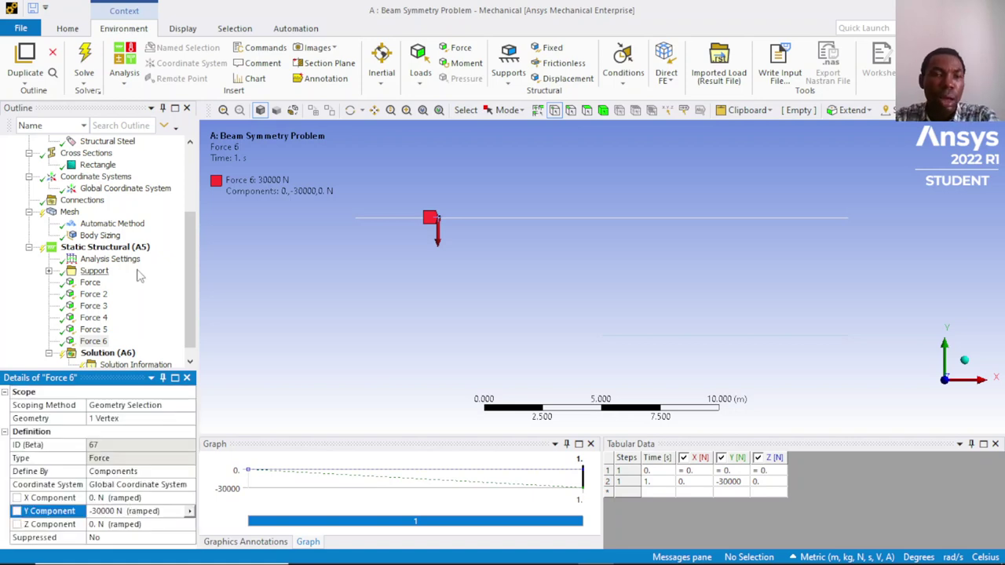
Duplicate Force 6 and rescope the copy to the upper beam's vertex at 17.5 m, keeping its Y Component of -30000 N.
scroll(92, 343, down, 1)
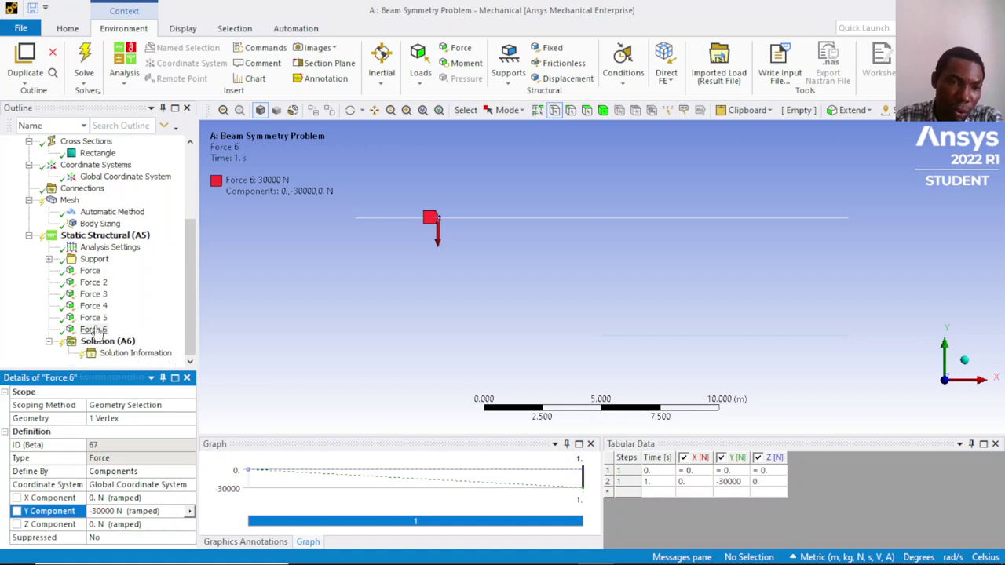
right_click(101, 330)
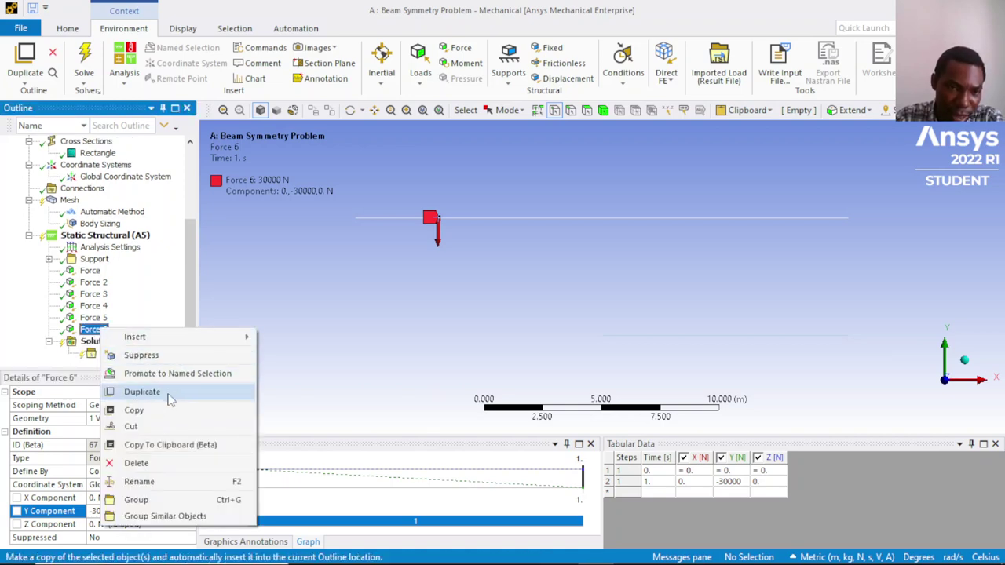
click(141, 392)
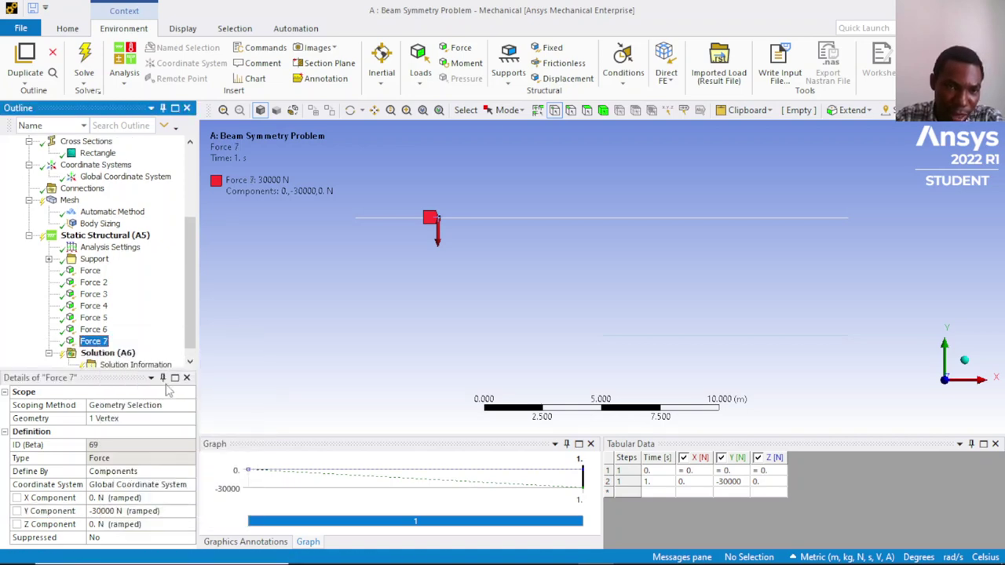
click(767, 219)
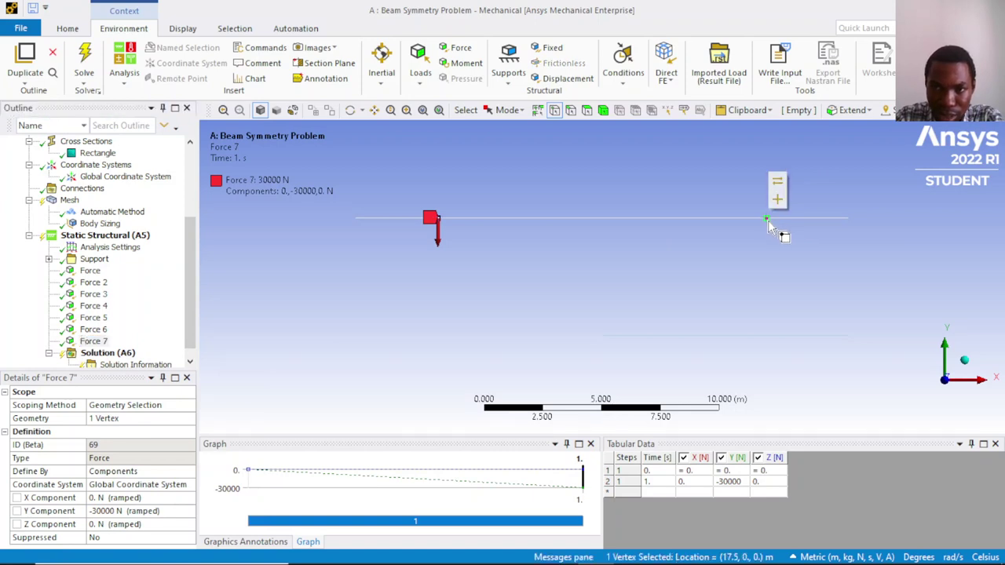
click(119, 418)
click(117, 421)
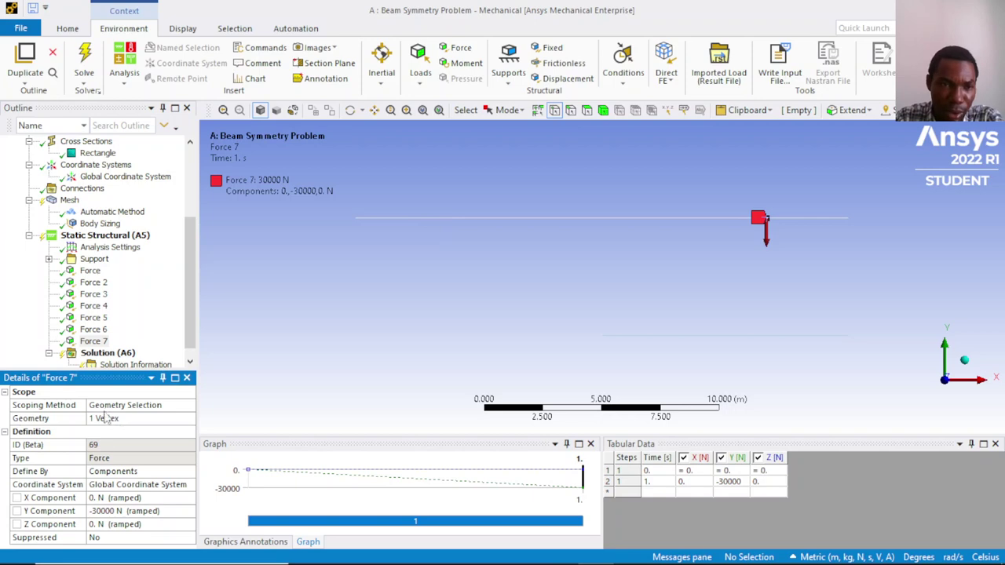
Review the location and magnitude of each force applied to the upper beam, from Force through Force 7.
click(96, 330)
click(97, 339)
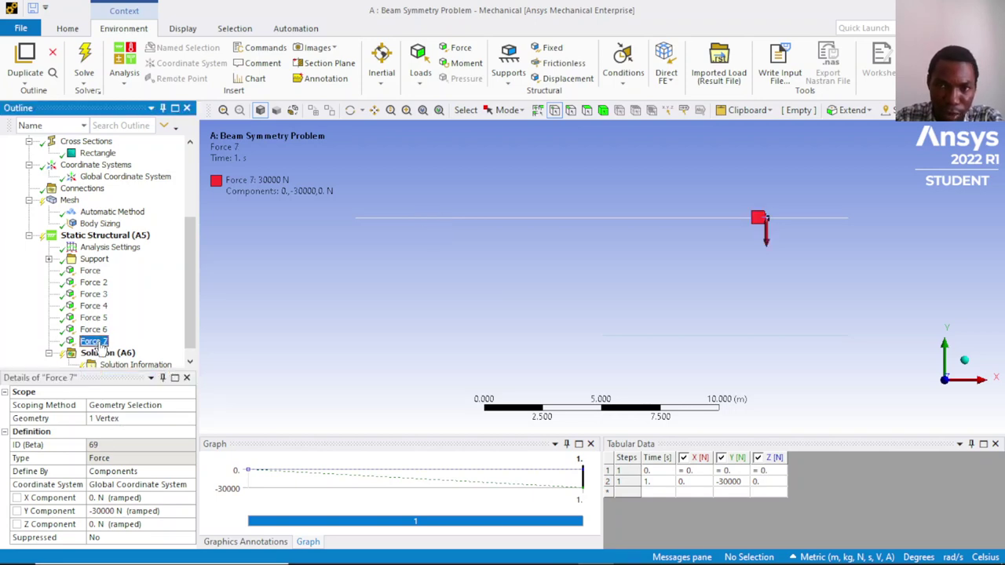
click(90, 271)
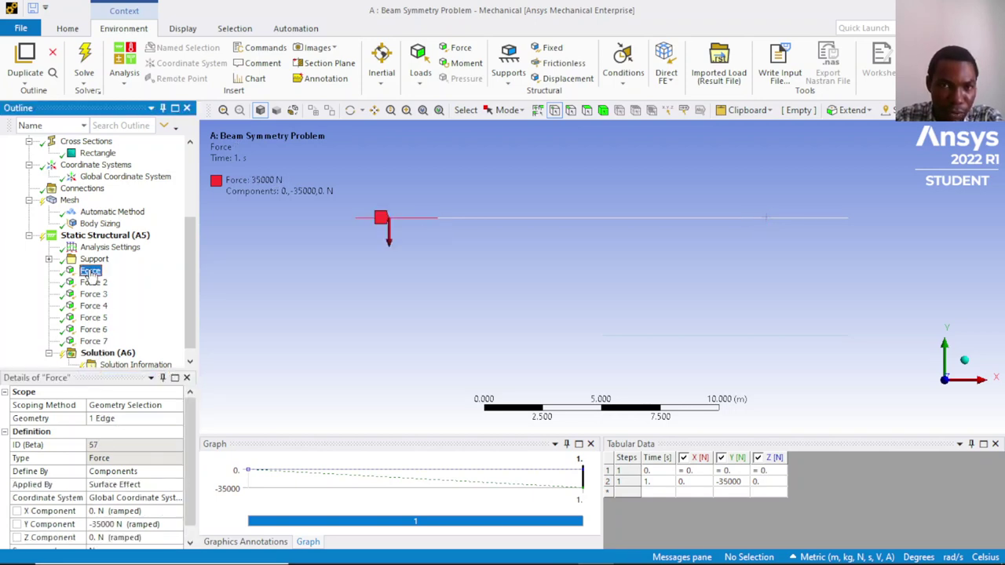
click(92, 282)
click(94, 294)
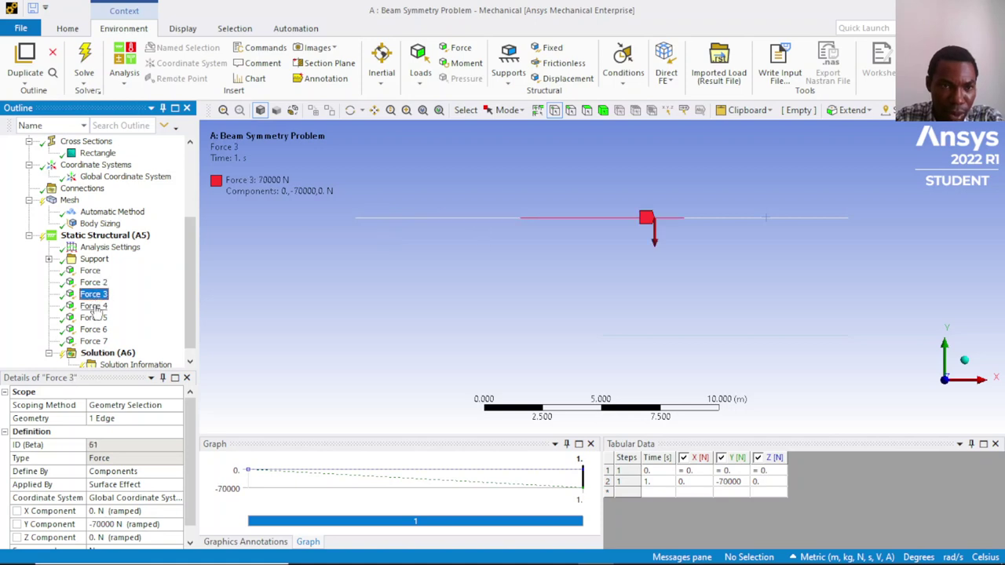
click(93, 306)
click(94, 318)
click(96, 330)
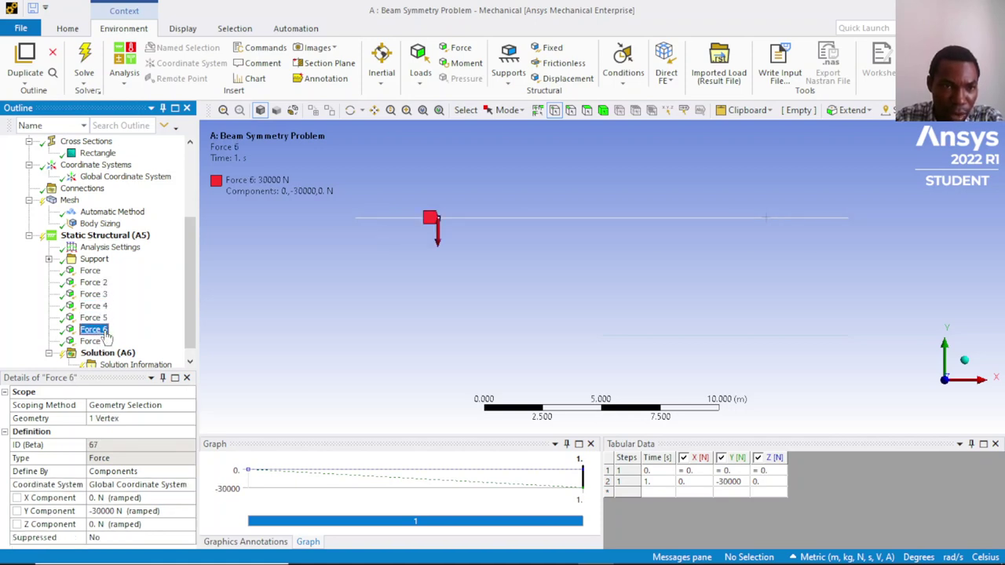
click(94, 318)
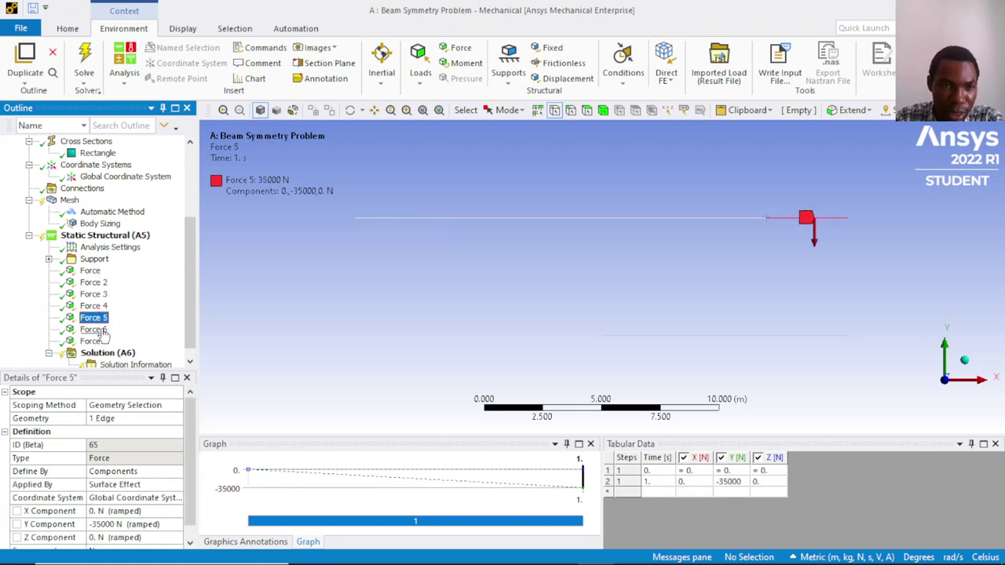
click(98, 329)
click(98, 341)
Duplicate Force 5 and rescope the copy to the first edge at the left end of the lower beam, keeping its Y Component of -35000 N.
scroll(100, 329, down, 1)
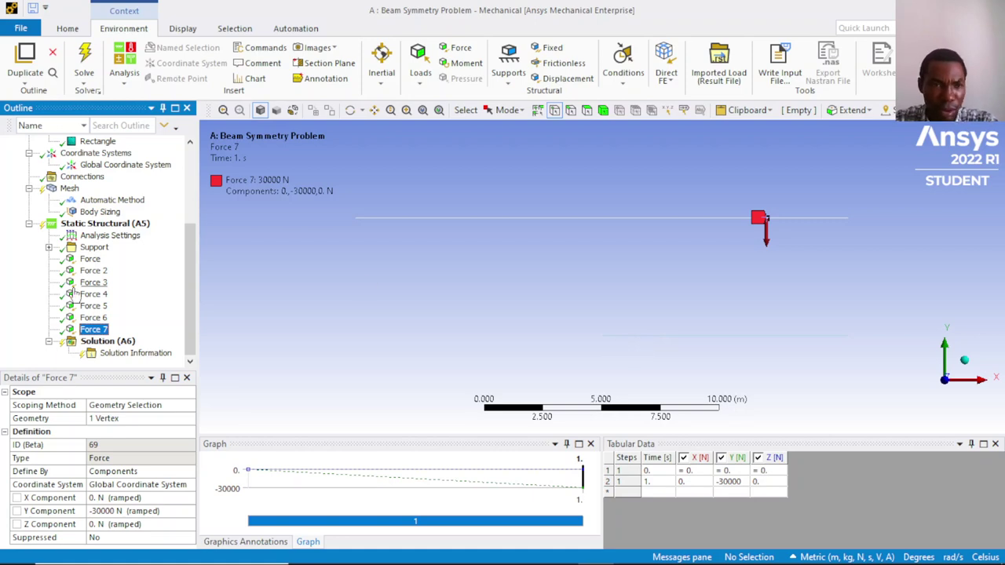
click(99, 306)
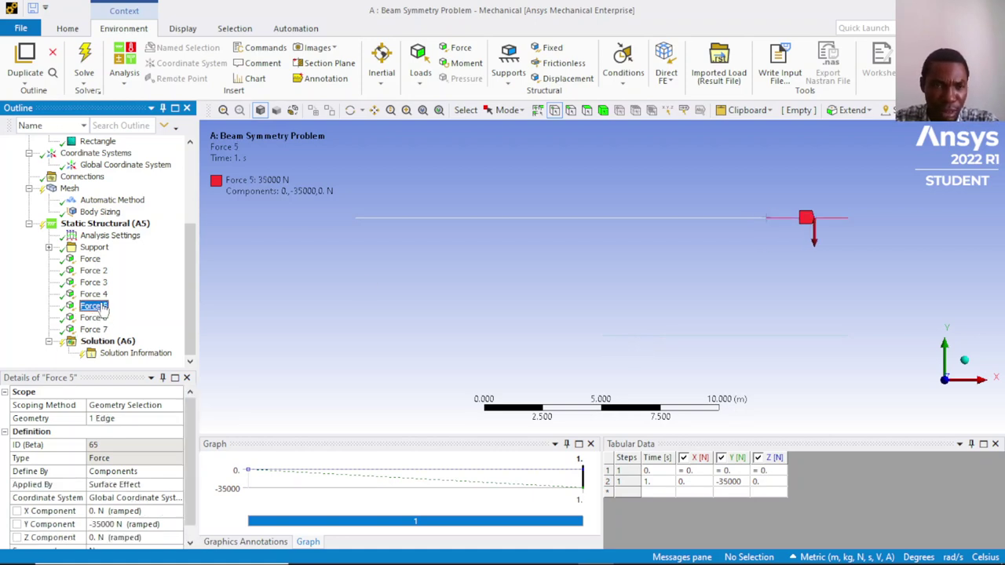
right_click(101, 312)
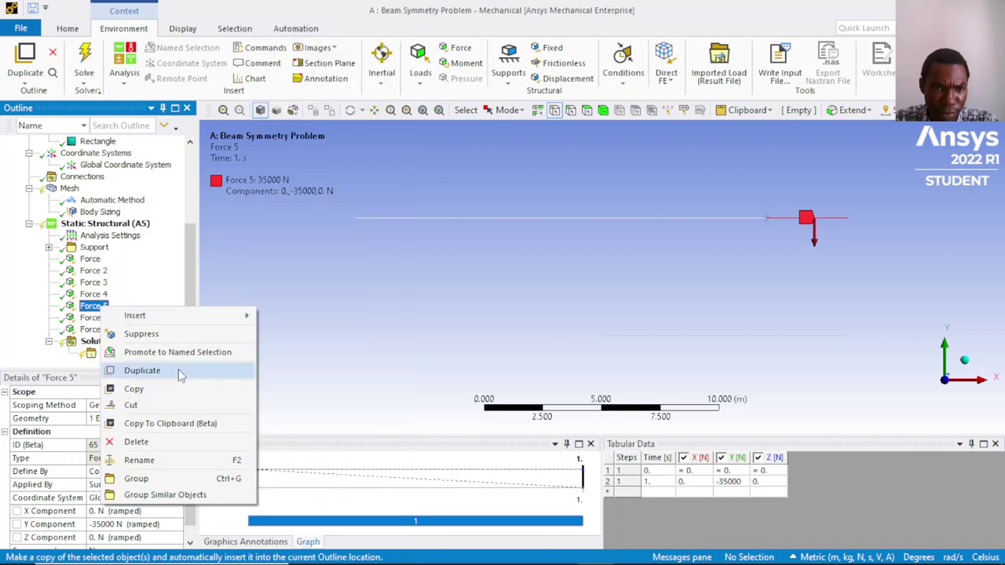
click(177, 370)
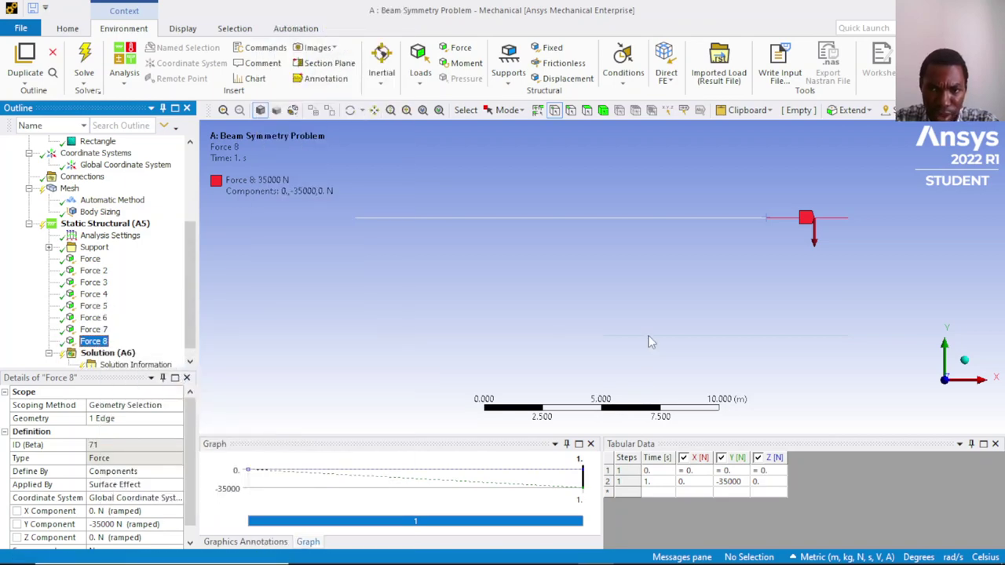
click(571, 111)
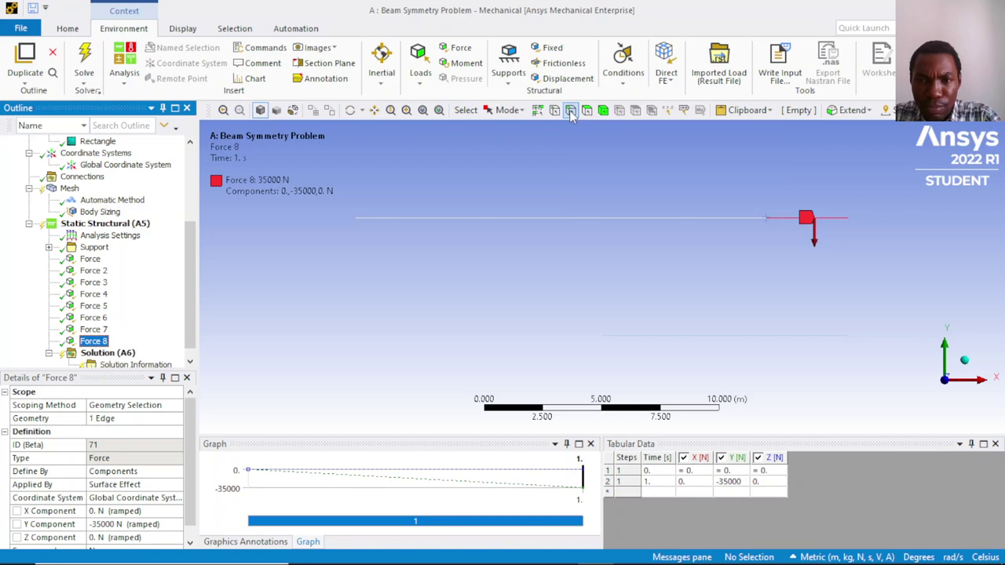
click(661, 337)
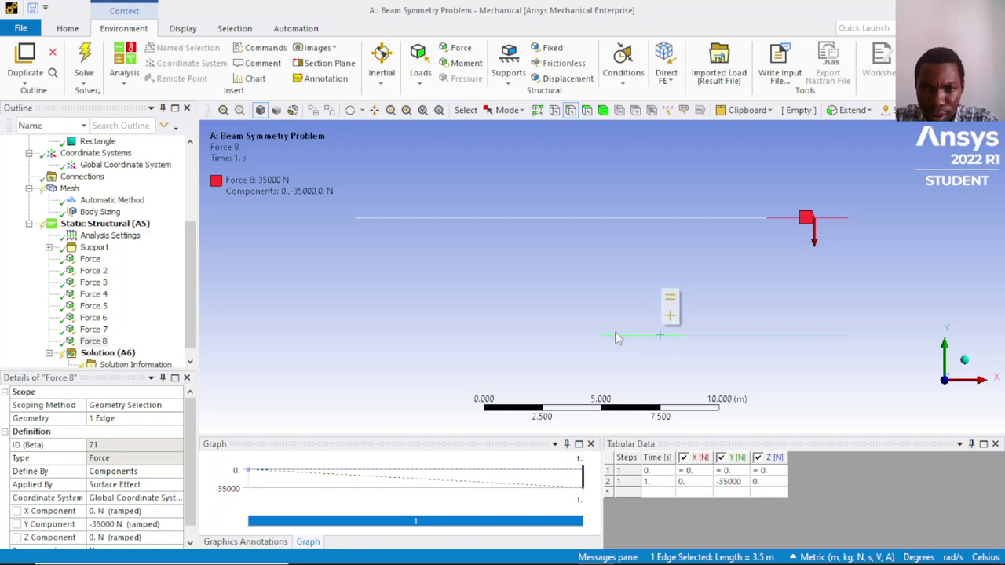
click(135, 422)
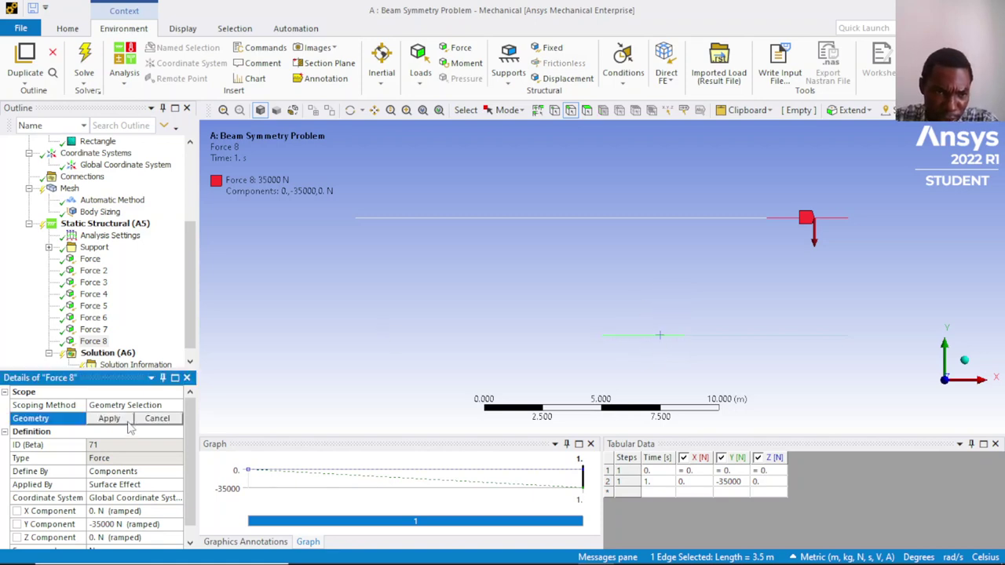
click(107, 417)
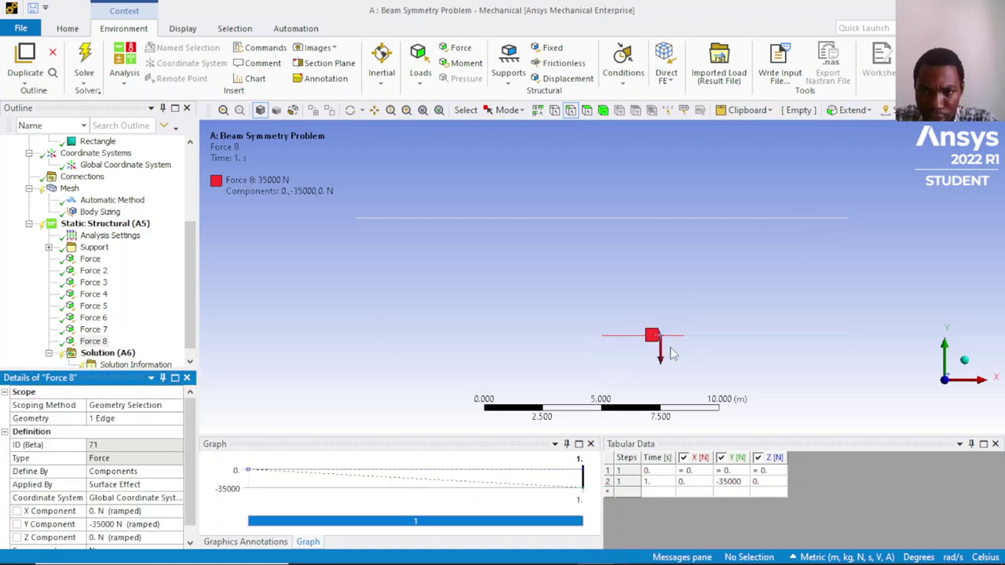
scroll(85, 471, down, 1)
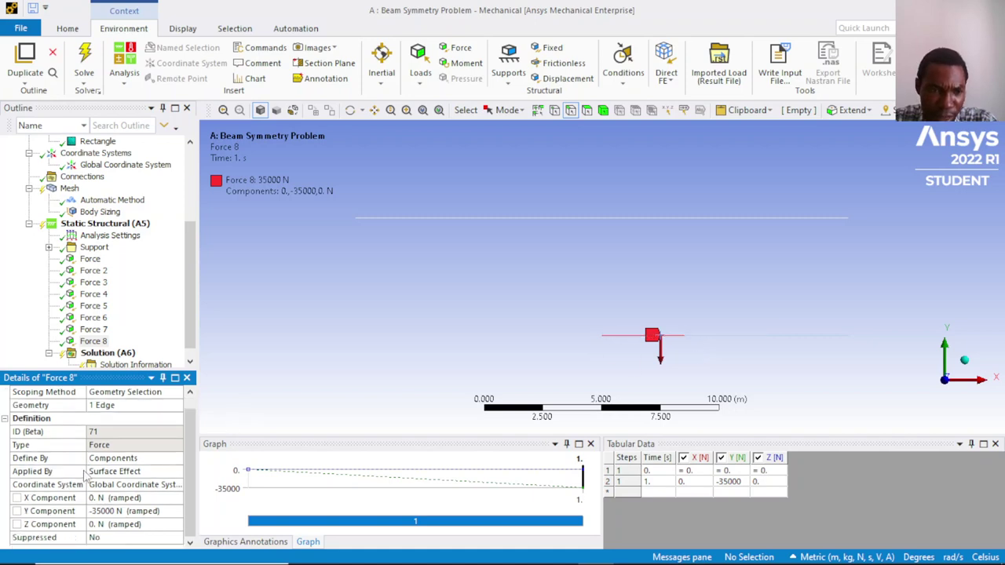
click(119, 511)
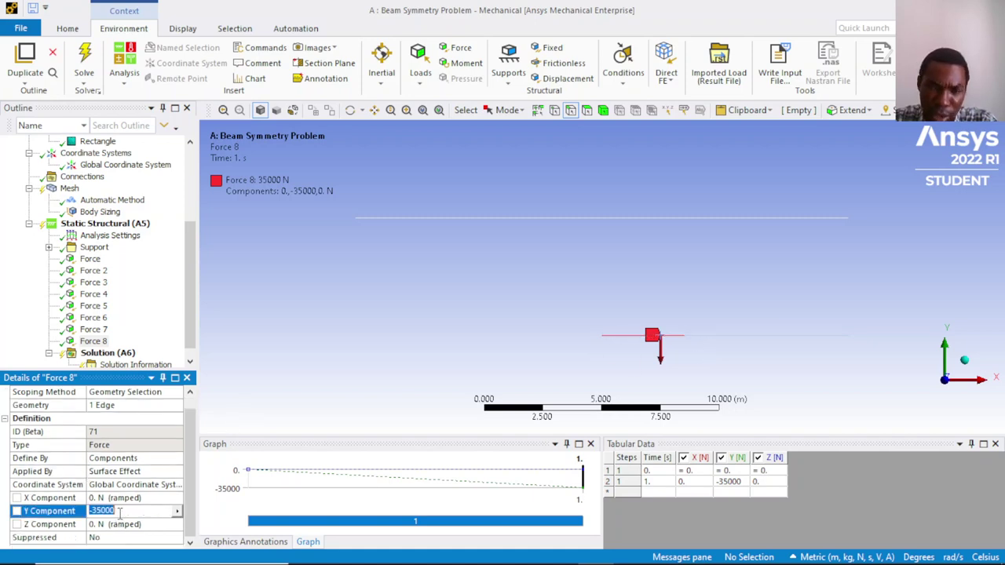
Duplicate Force 8 and rescope the copy to the middle edge of the lower beam, keeping its Y Component.
right_click(105, 341)
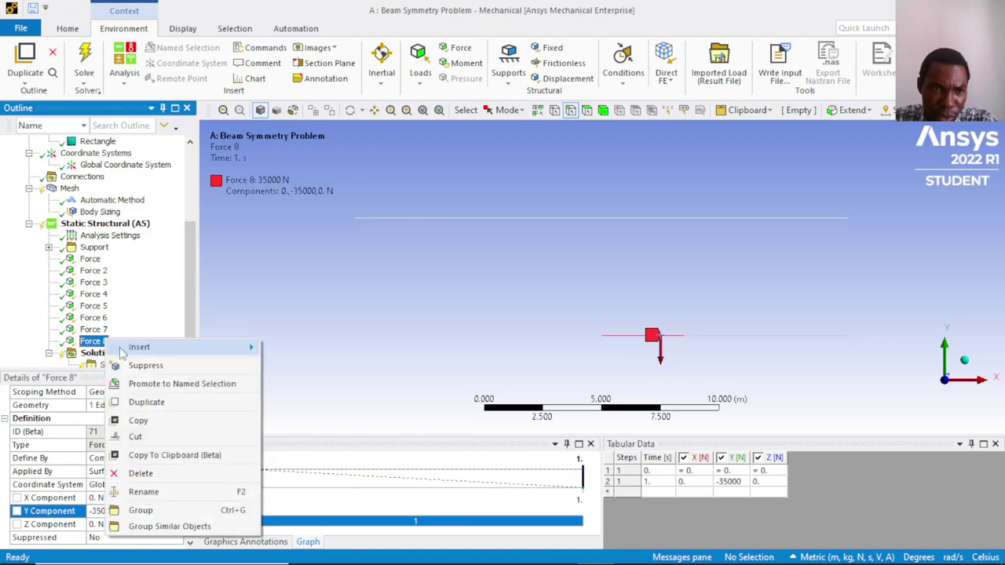
click(169, 401)
click(722, 338)
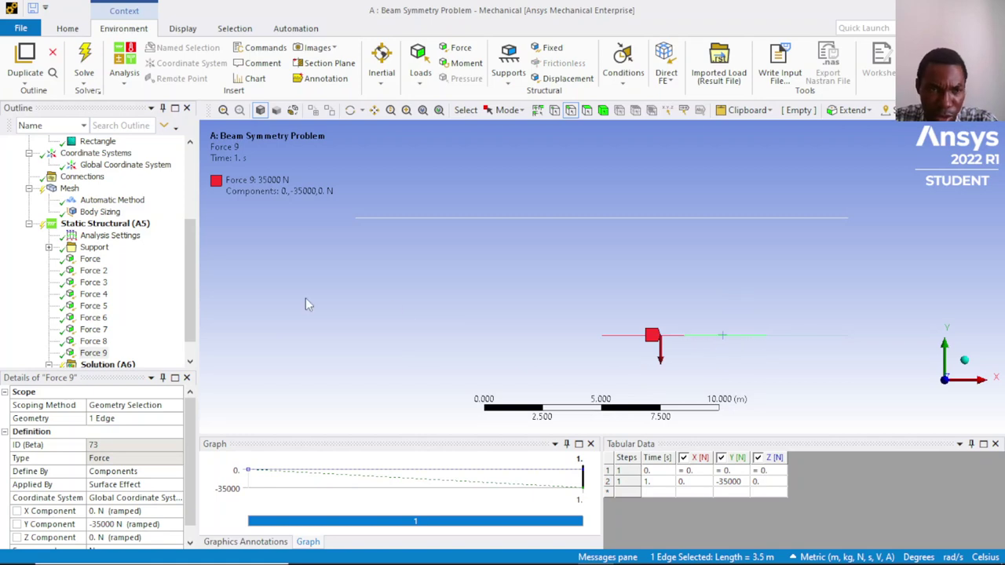
click(108, 421)
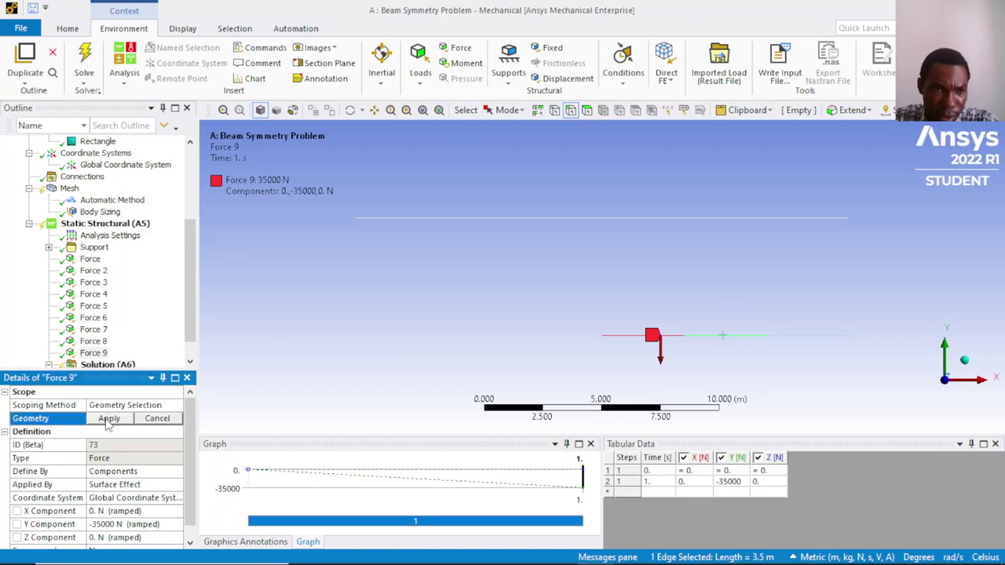
click(110, 420)
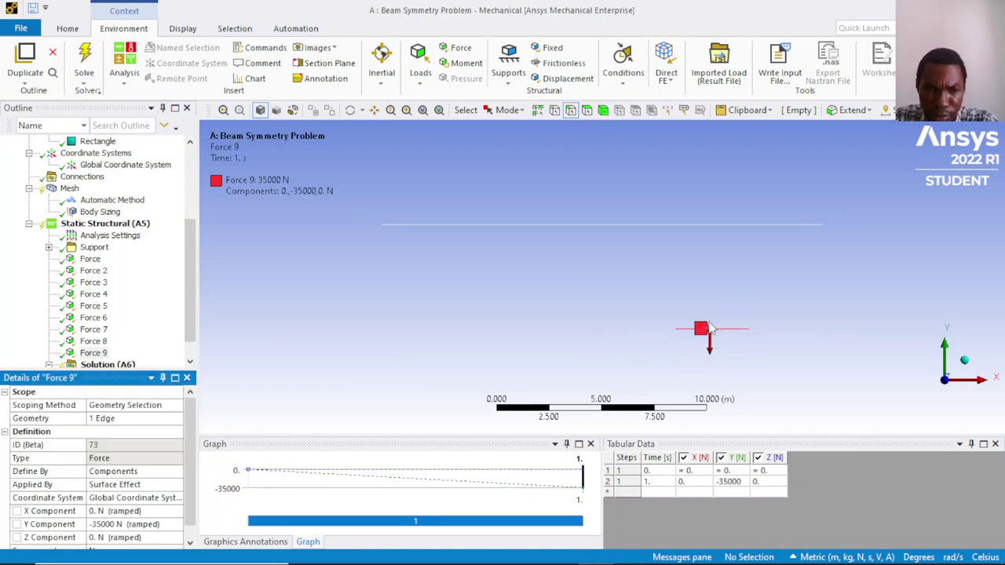
Duplicate Force 9, rescope the copy to the last edge at the right end of the lower beam, and compare both forces.
scroll(89, 328, down, 1)
right_click(91, 329)
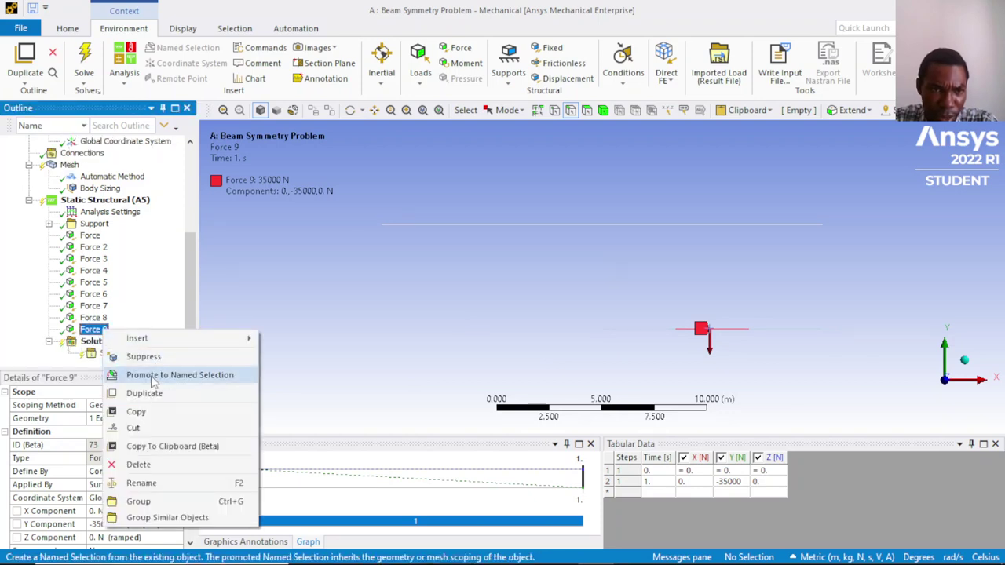
click(156, 396)
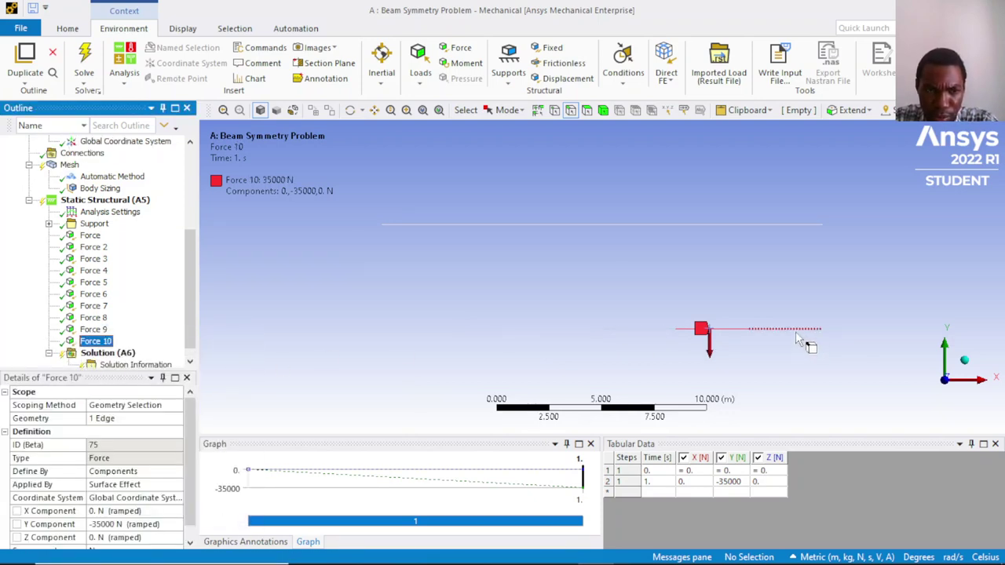
click(795, 331)
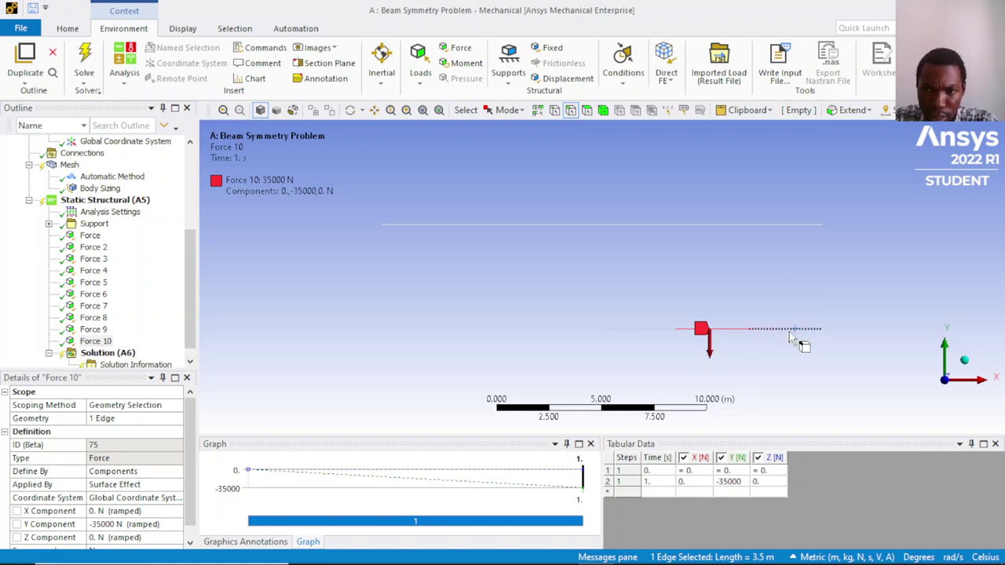
click(96, 342)
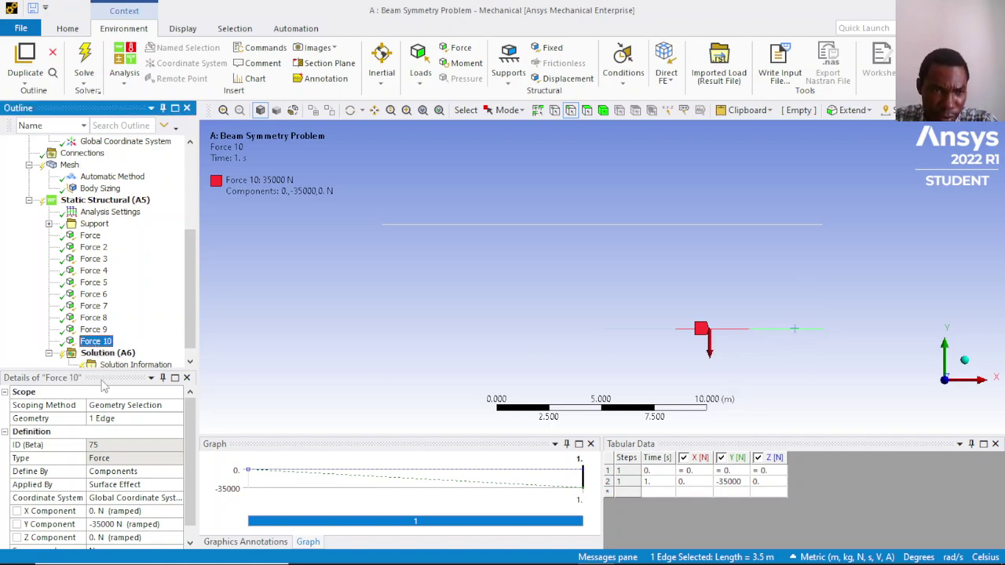
click(109, 418)
click(108, 418)
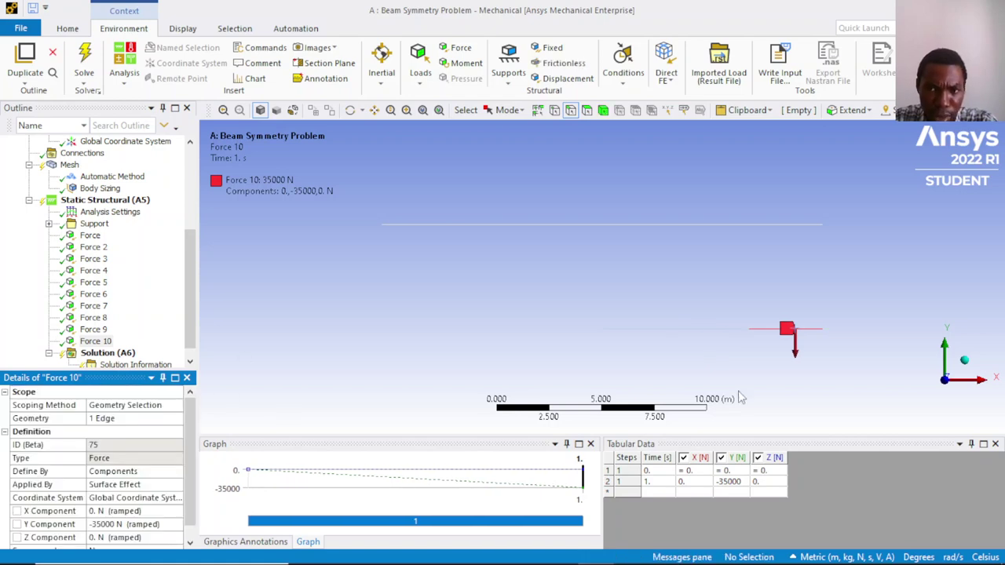
click(93, 329)
click(96, 341)
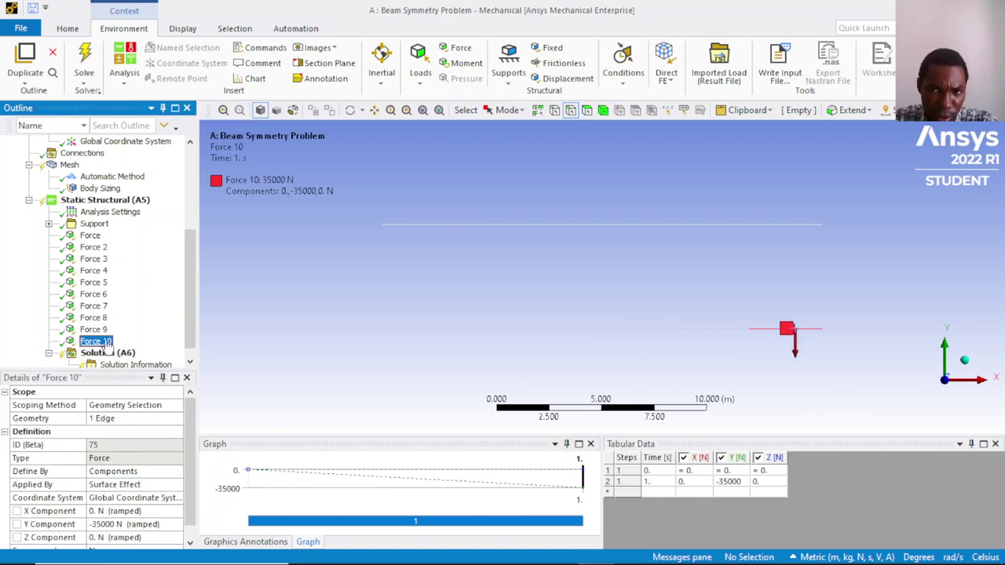
Switch to the PowerPoint beam diagram and circle the 30kN load and the right-end support of the lower half beam in orange ink.
mouse_move(532, 555)
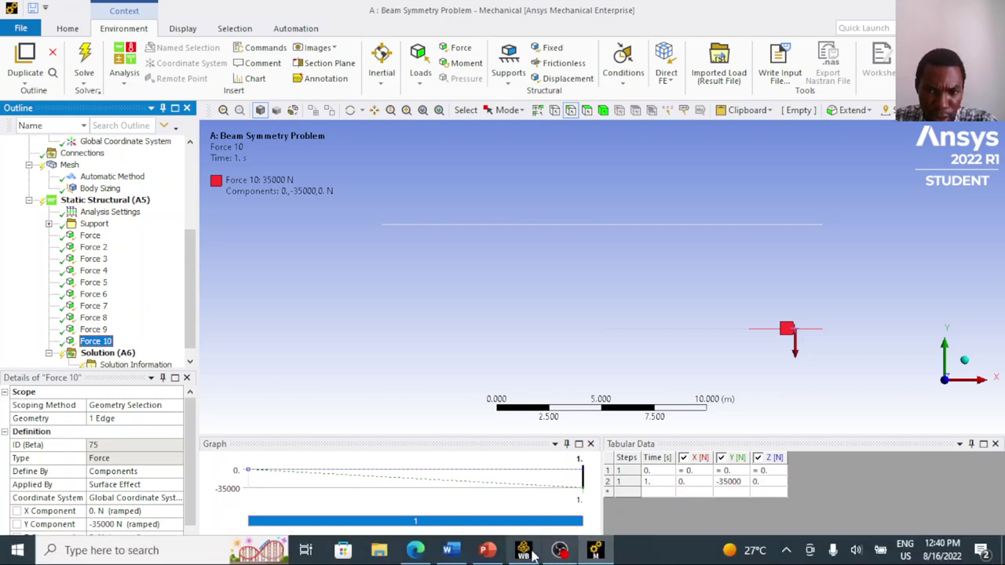
click(488, 550)
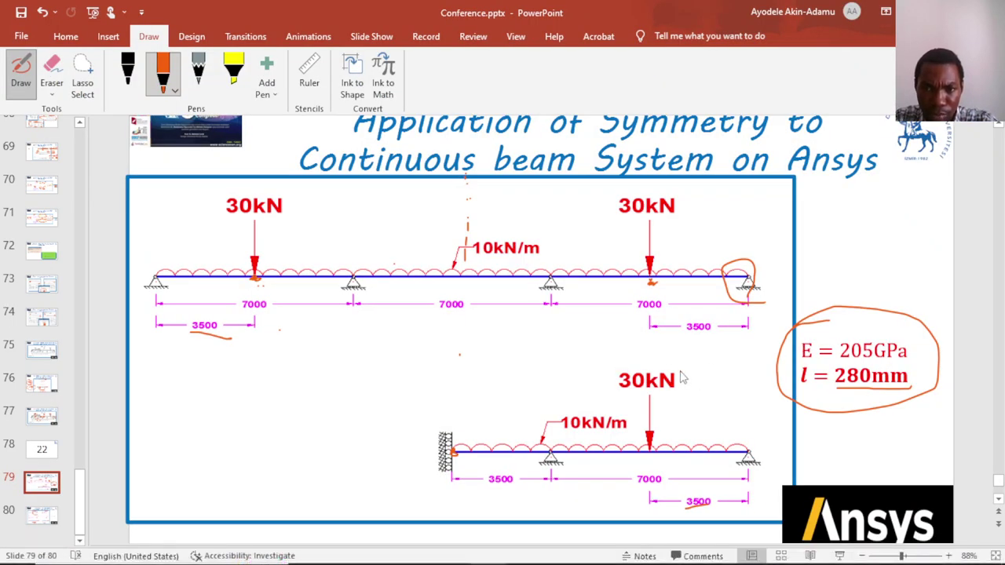
mouse_move(681, 376)
mouse_down()
mouse_move(617, 375)
mouse_move(635, 410)
mouse_move(694, 394)
mouse_move(671, 361)
mouse_move(689, 370)
mouse_up()
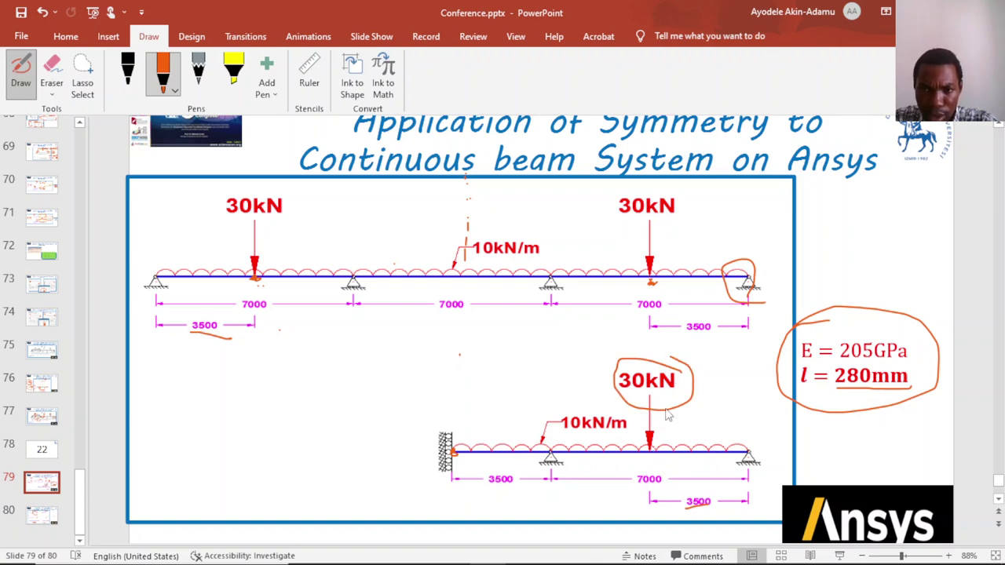
drag(702, 515, 715, 508)
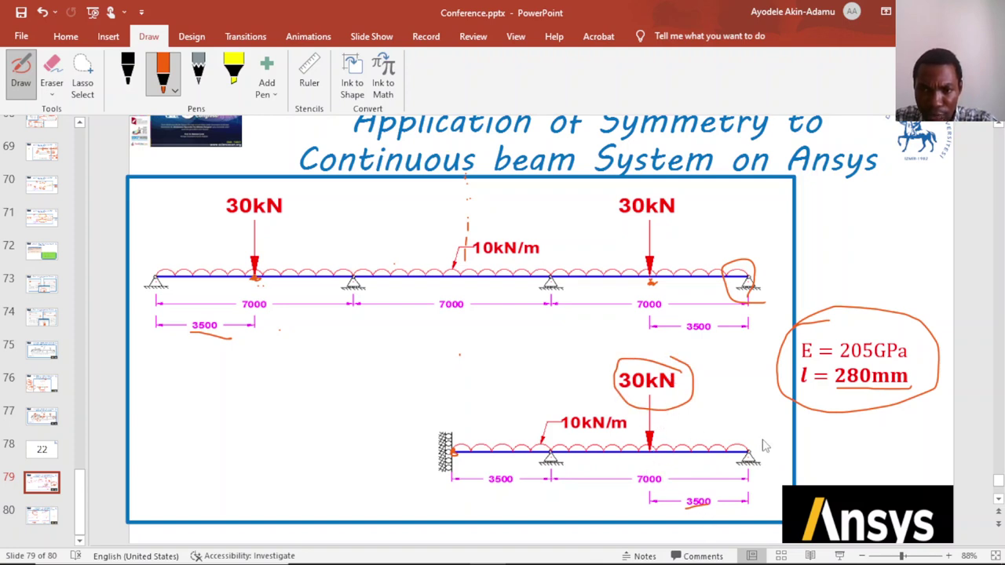
mouse_move(732, 431)
mouse_down()
mouse_move(723, 480)
mouse_move(775, 486)
mouse_move(751, 429)
mouse_move(720, 423)
mouse_up()
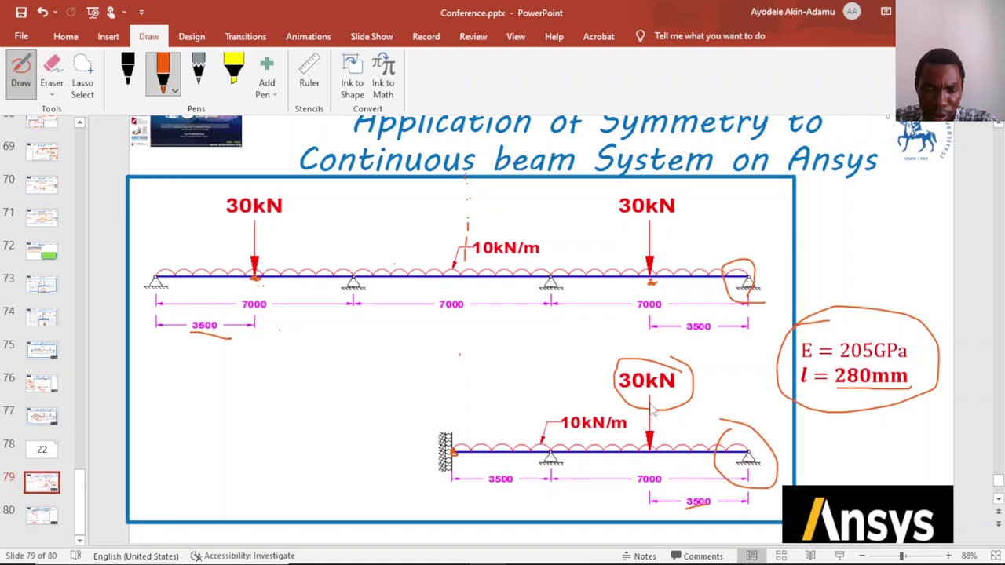
Switch to Ansys Mechanical and duplicate Force 7, the 30 kN point load on the upper beam.
click(597, 552)
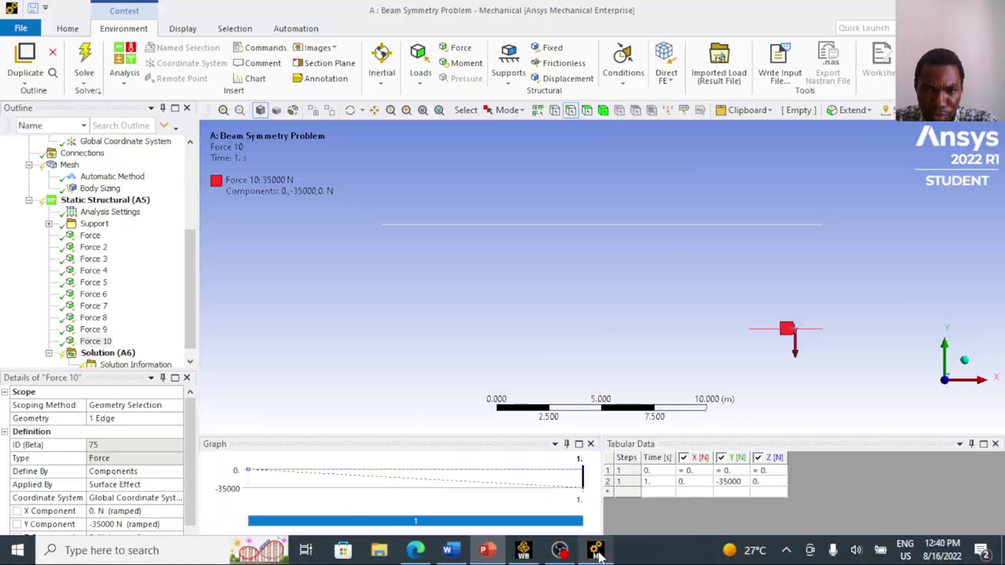
click(110, 306)
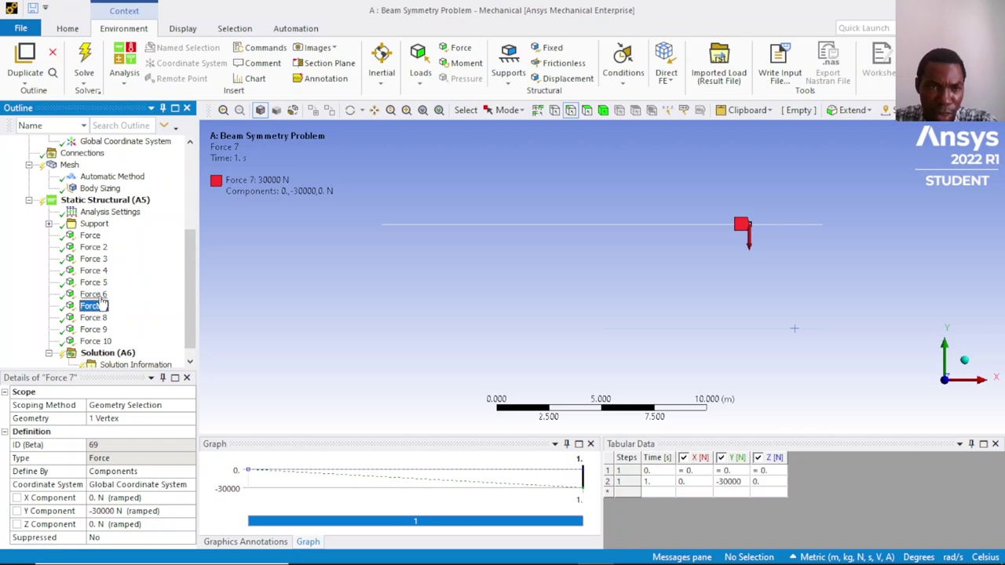
click(102, 306)
right_click(101, 312)
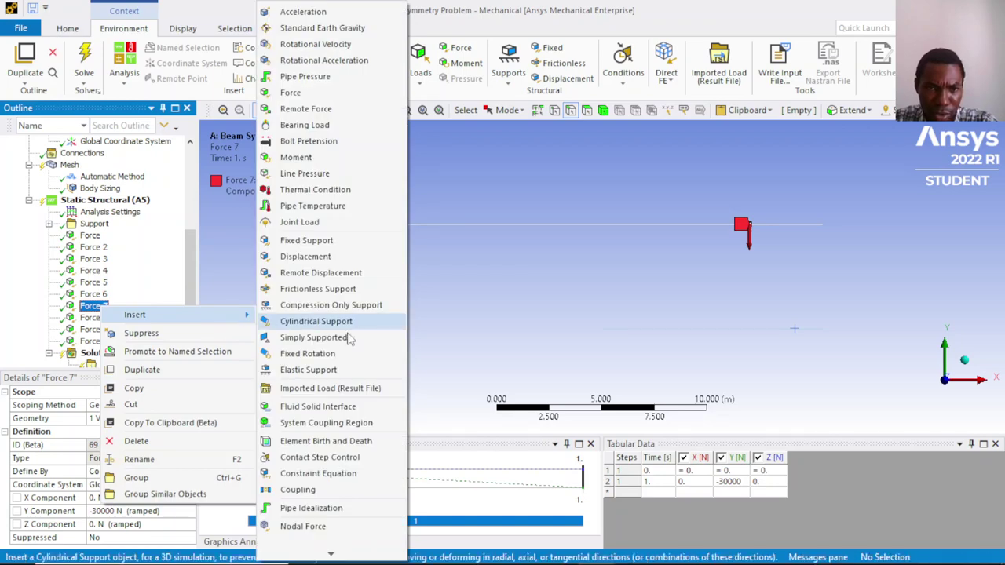
click(142, 369)
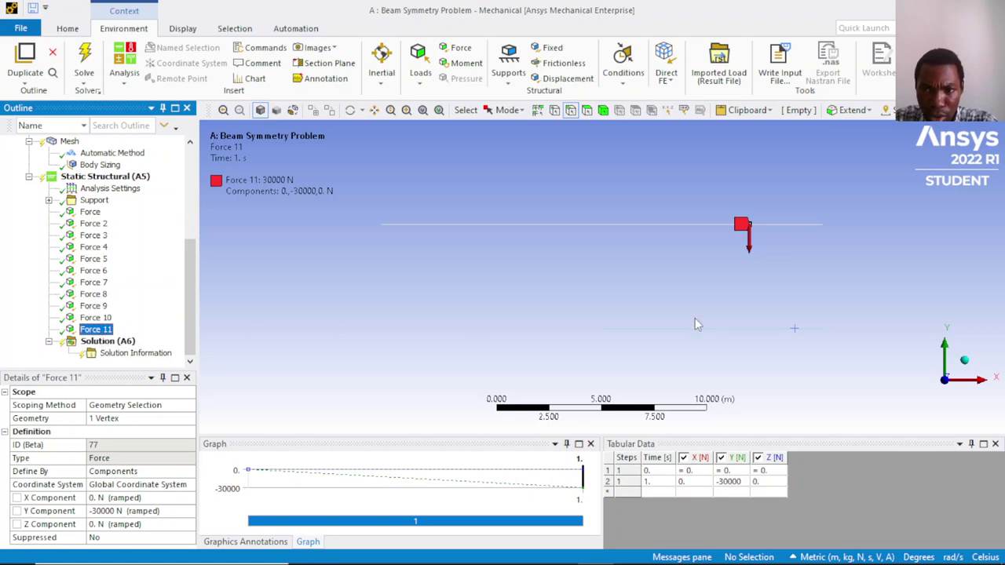
Rescope the duplicated point load to the mid-span vertex of the lower beam's 7 m span, keeping its Y Component of -30000 N.
click(554, 110)
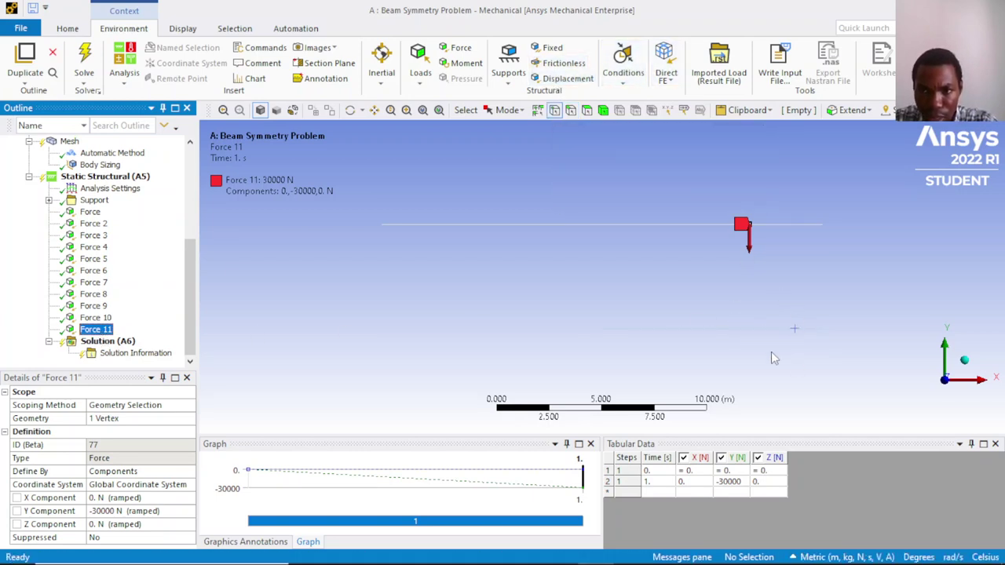
click(749, 331)
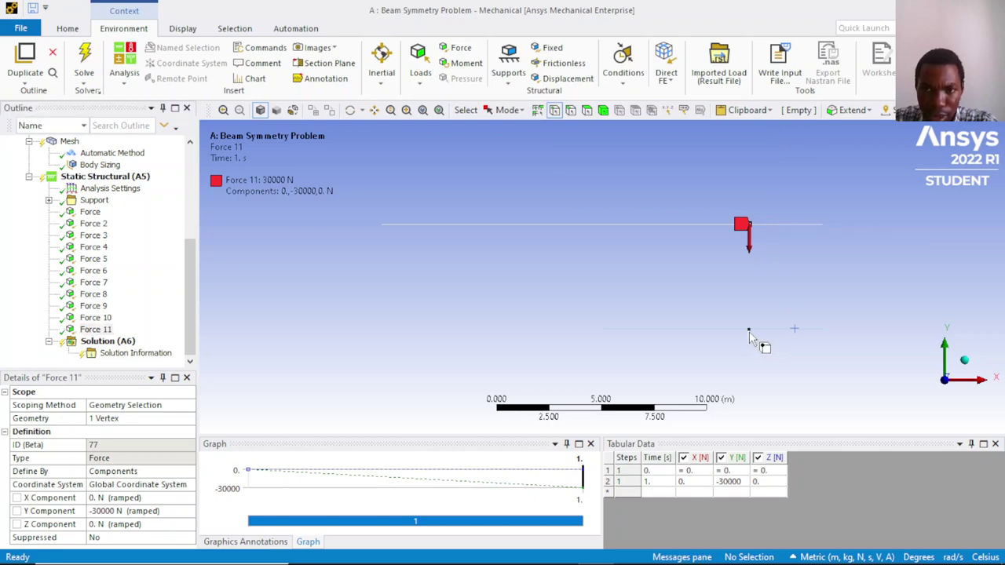
click(95, 330)
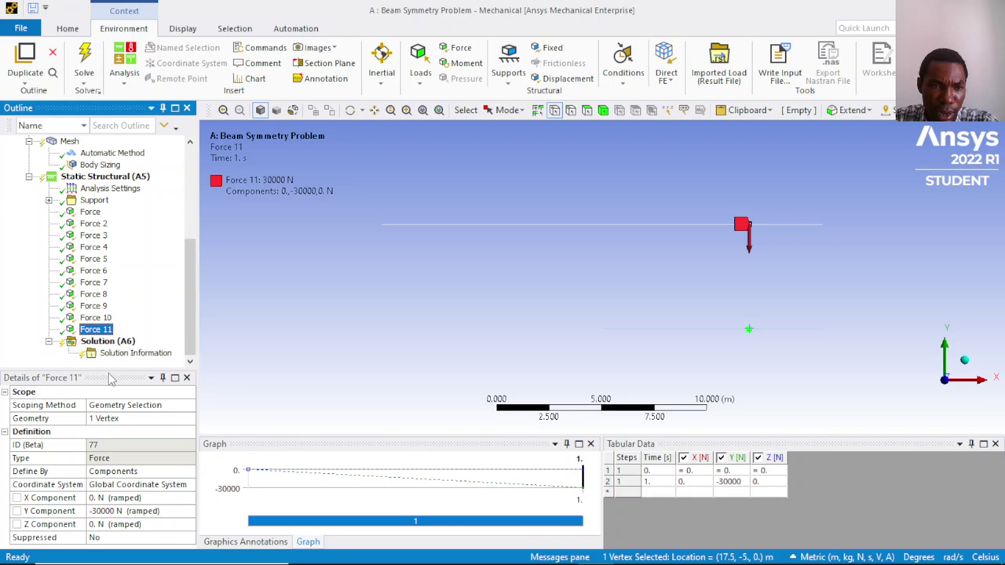
click(110, 418)
click(112, 420)
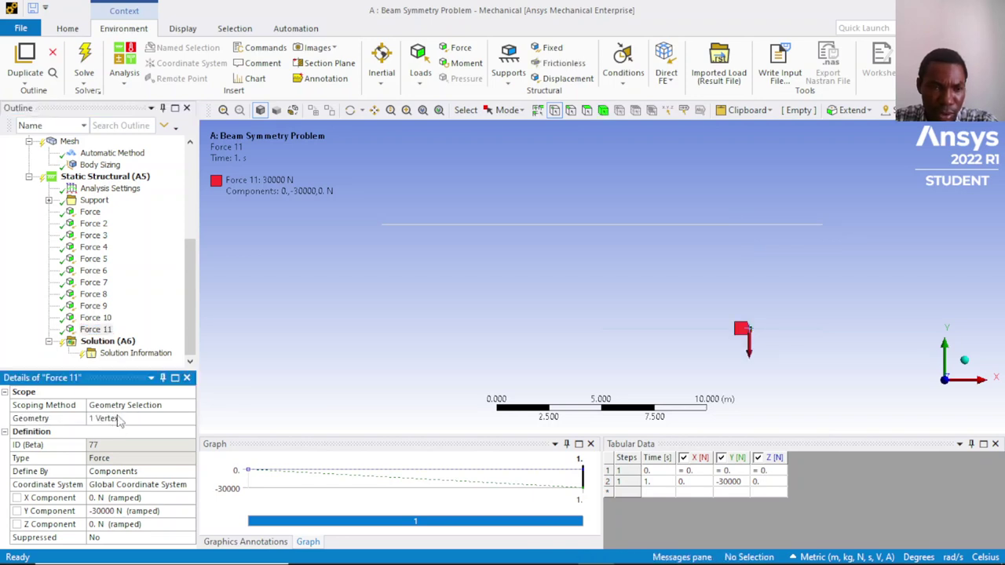
click(126, 511)
click(129, 498)
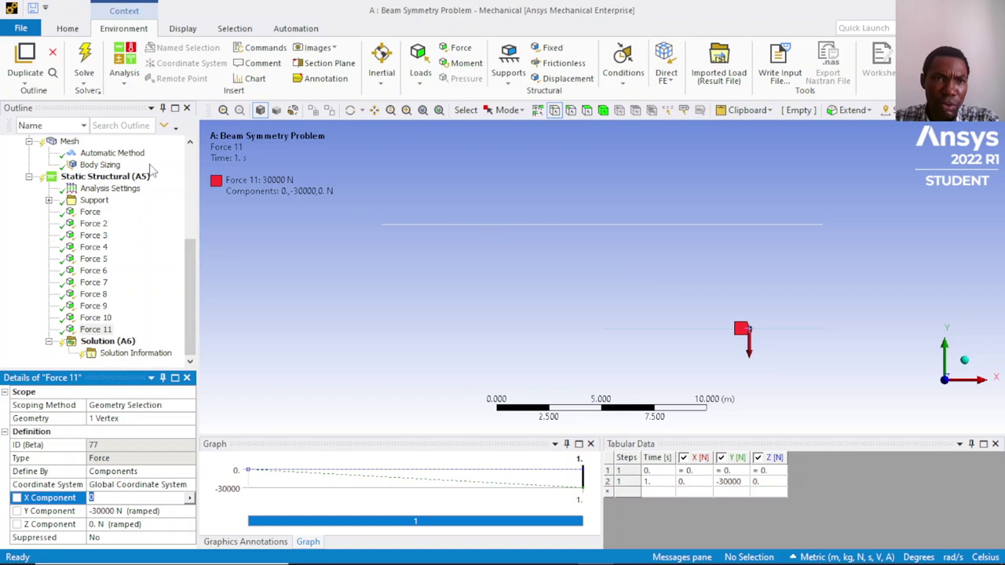
Solve the model and add a Directional Deformation result to the solution.
click(88, 61)
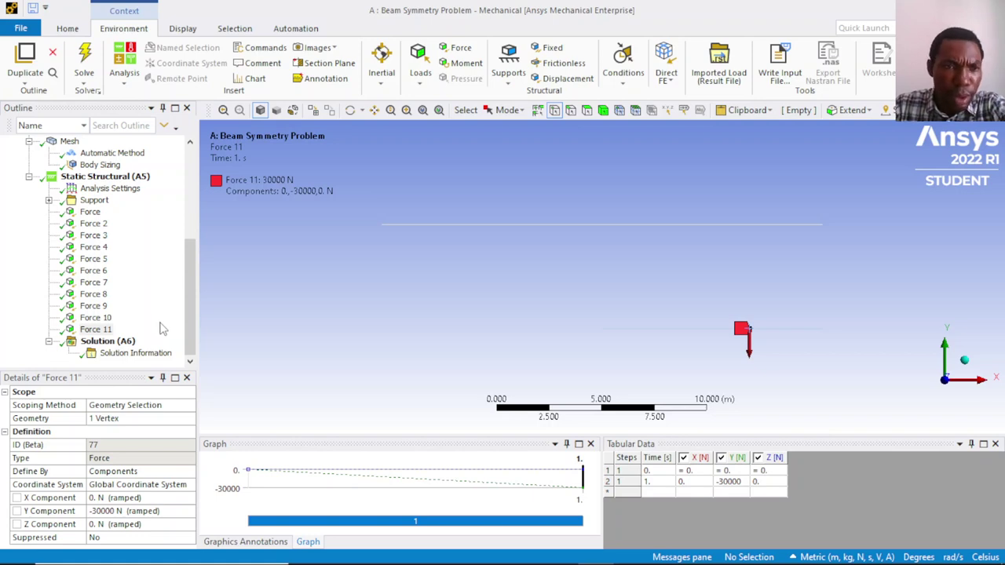
click(118, 343)
right_click(127, 344)
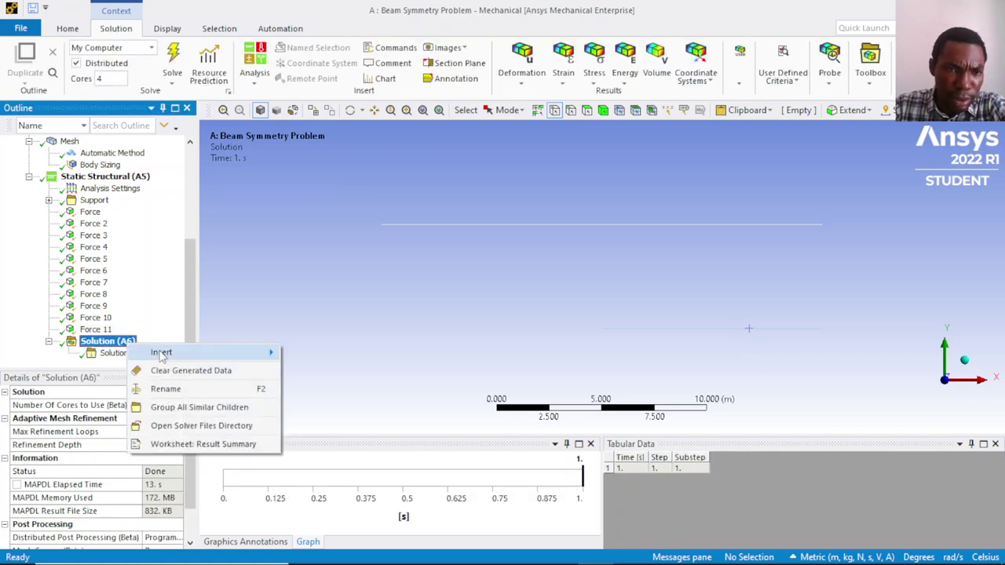
mouse_move(161, 356)
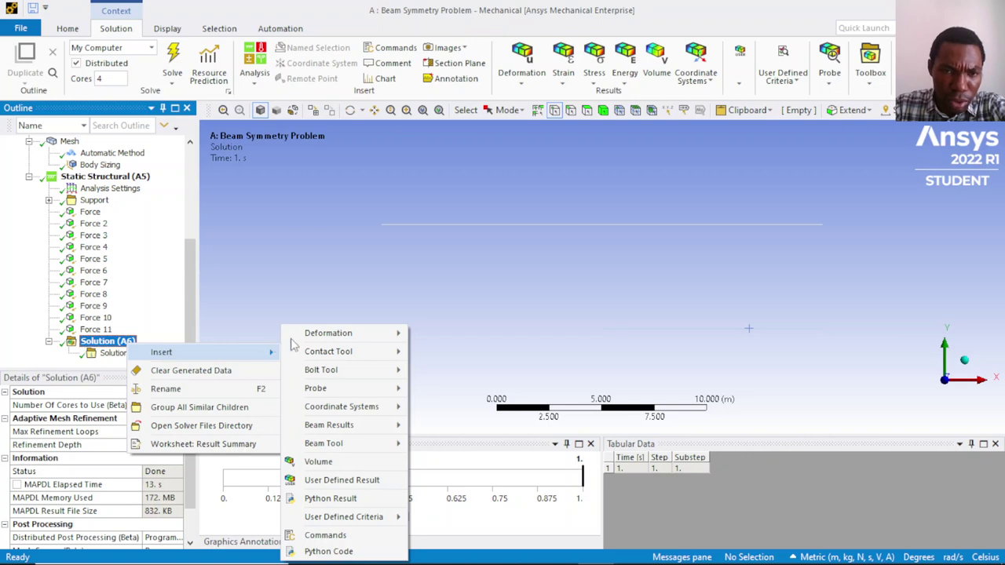
mouse_move(350, 338)
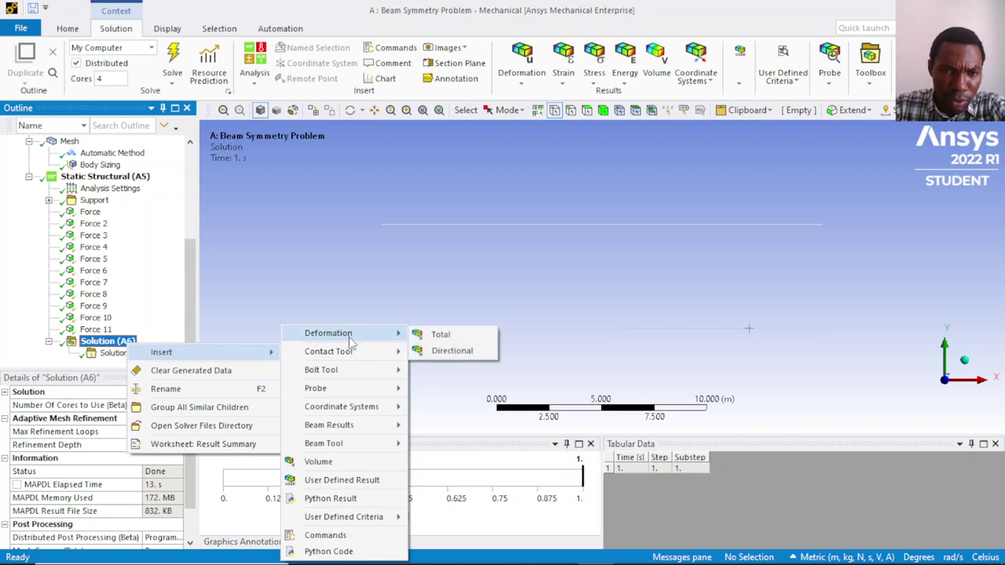
click(452, 351)
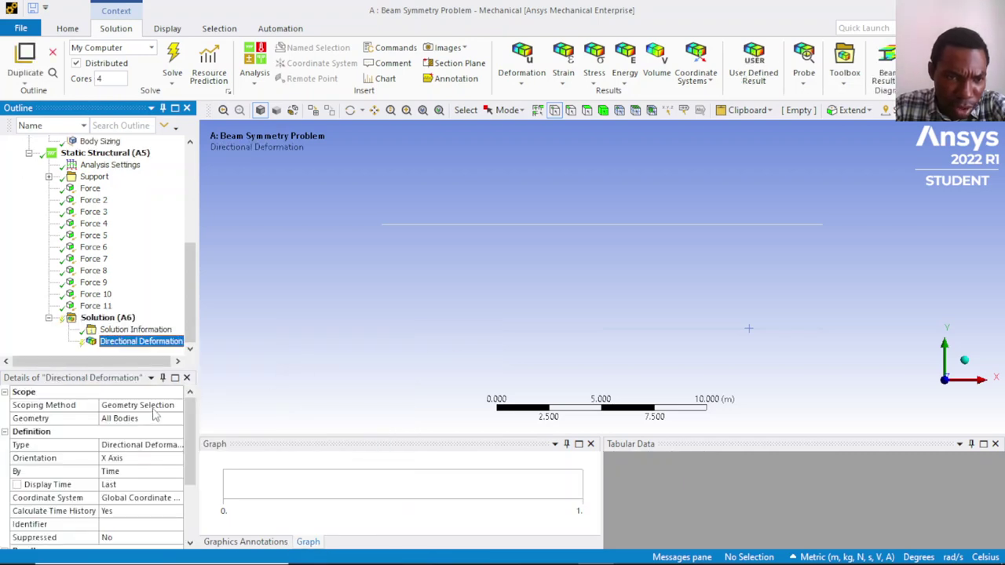
Set the Directional Deformation orientation to Y Axis and evaluate the result.
click(141, 459)
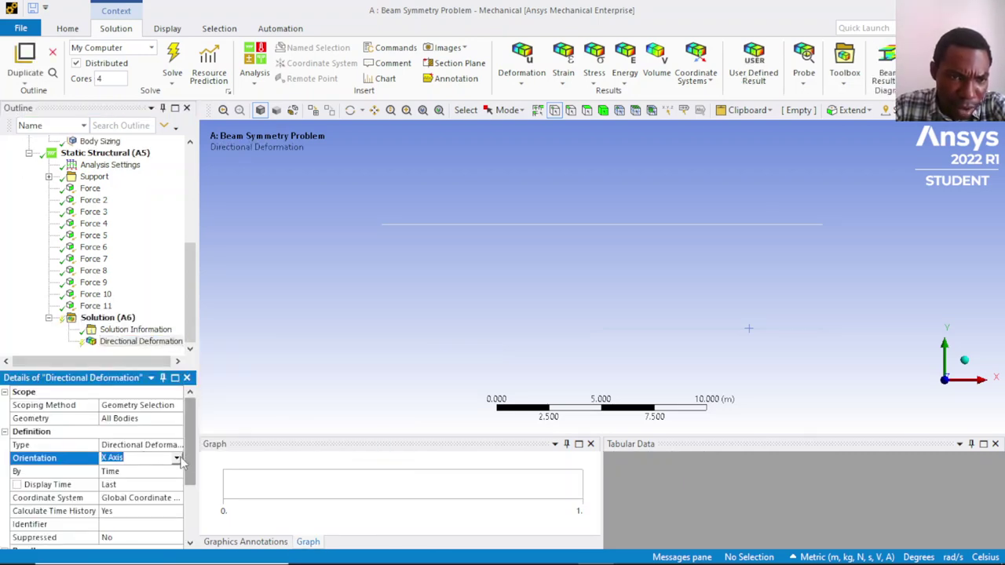
click(178, 459)
click(172, 480)
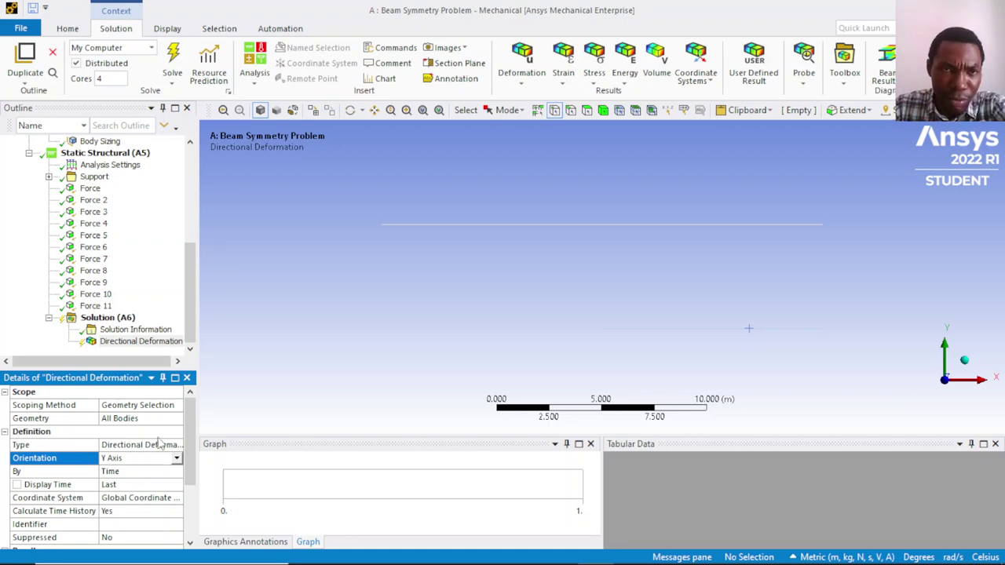
click(172, 61)
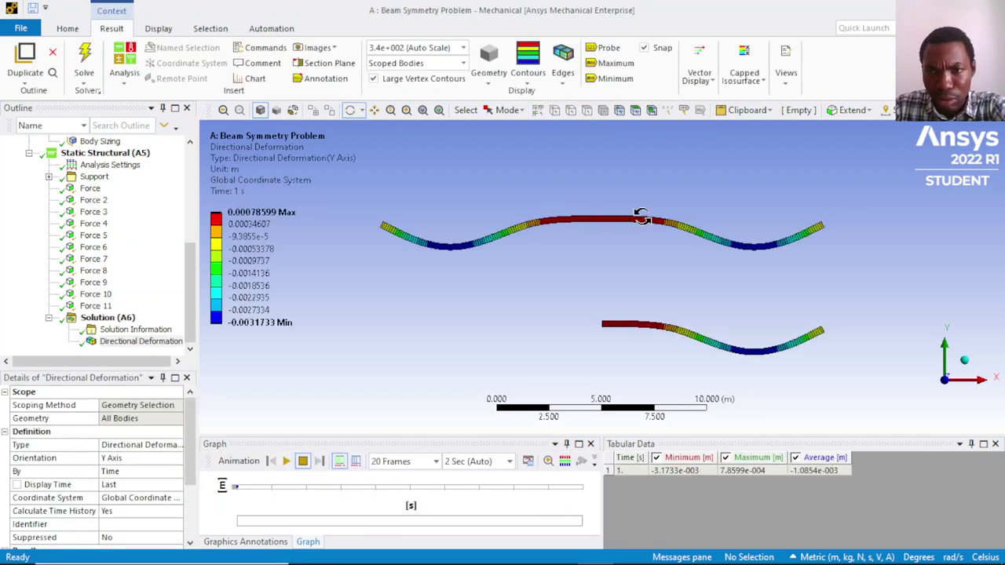
Play and stop the deformation animation, and probe the Y deflection at the upper beam's right-hand load point.
click(285, 461)
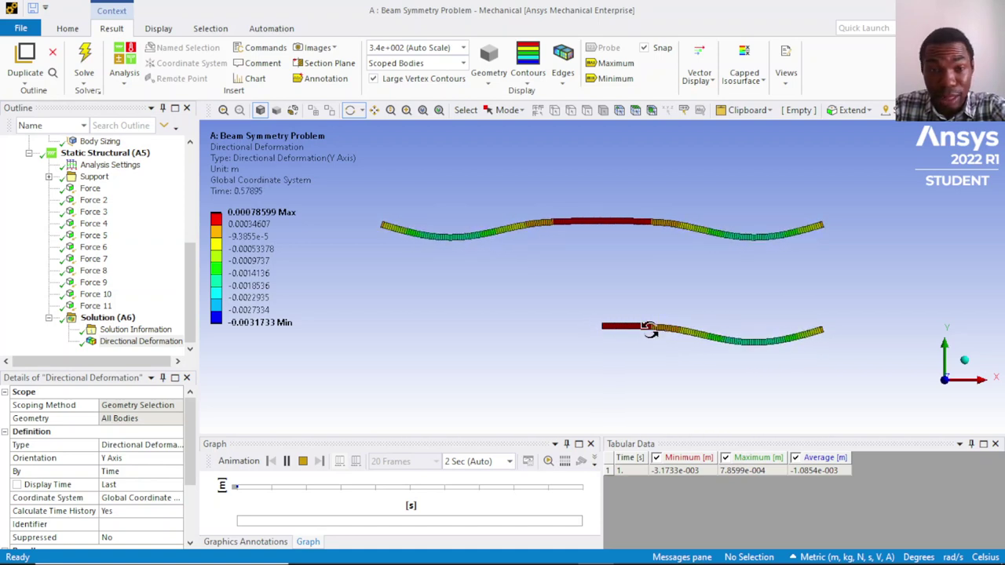
click(303, 462)
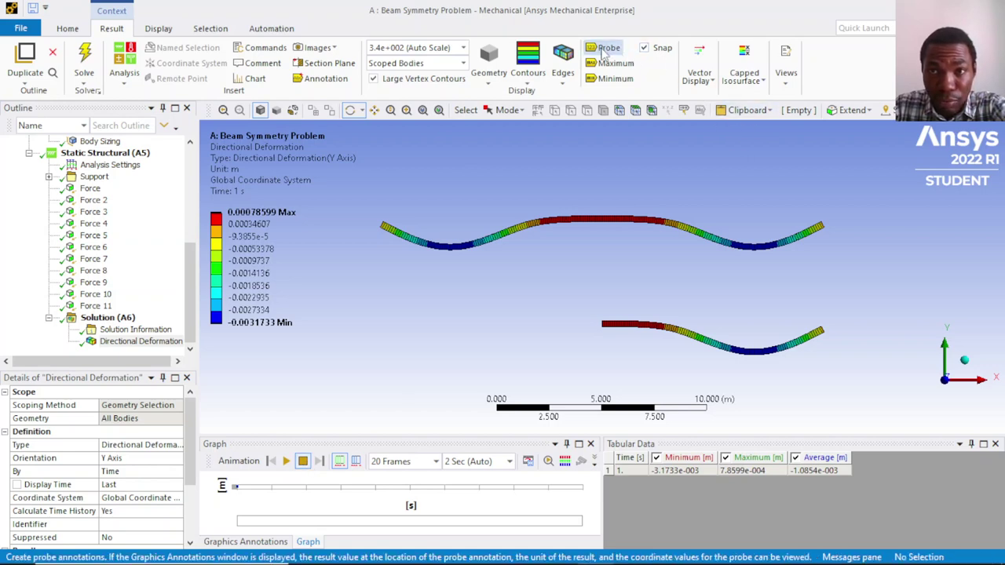
click(606, 47)
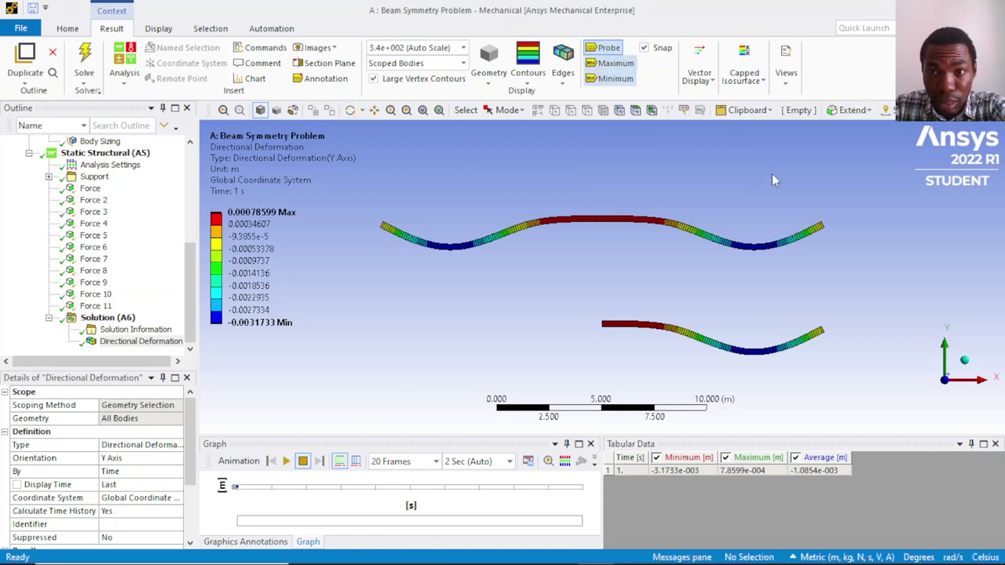
click(754, 251)
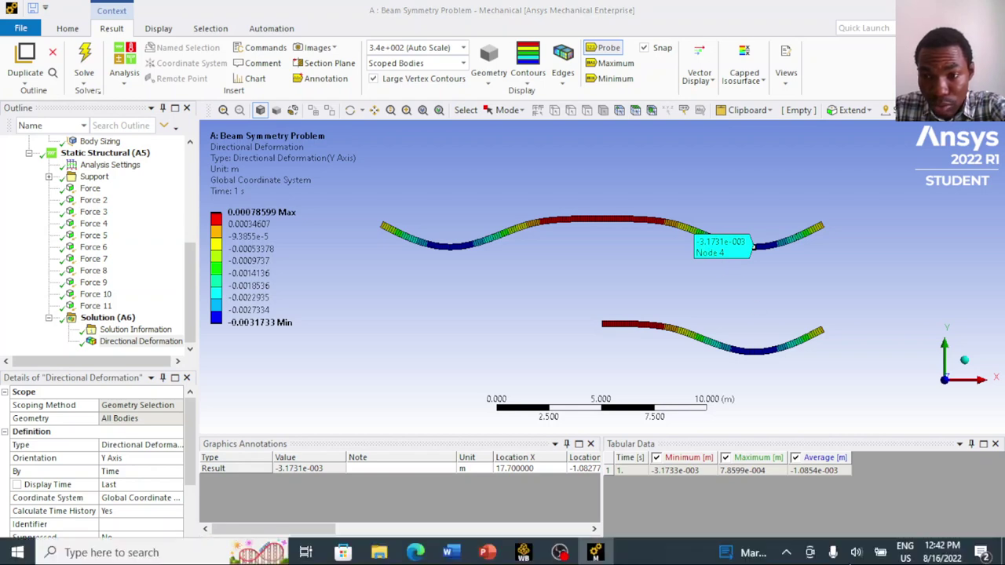
Change the unit system to Metric (mm, kg, N, s, mV, mA).
click(855, 550)
click(887, 406)
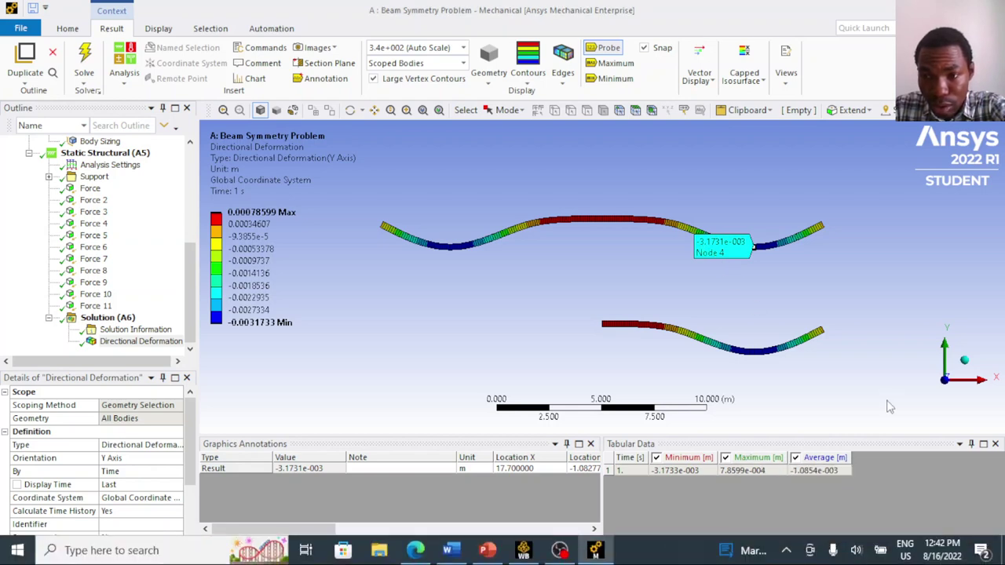
click(866, 557)
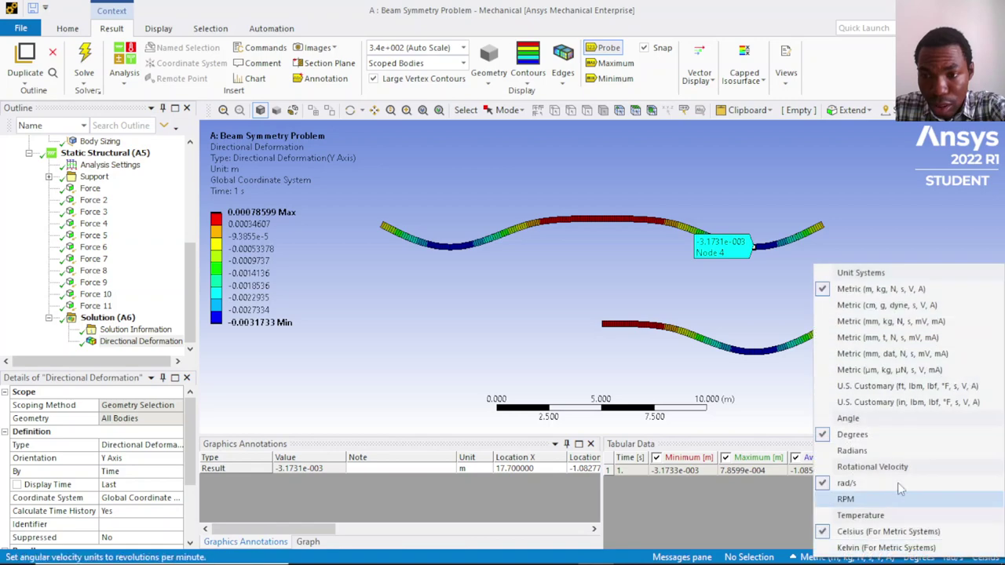
click(901, 323)
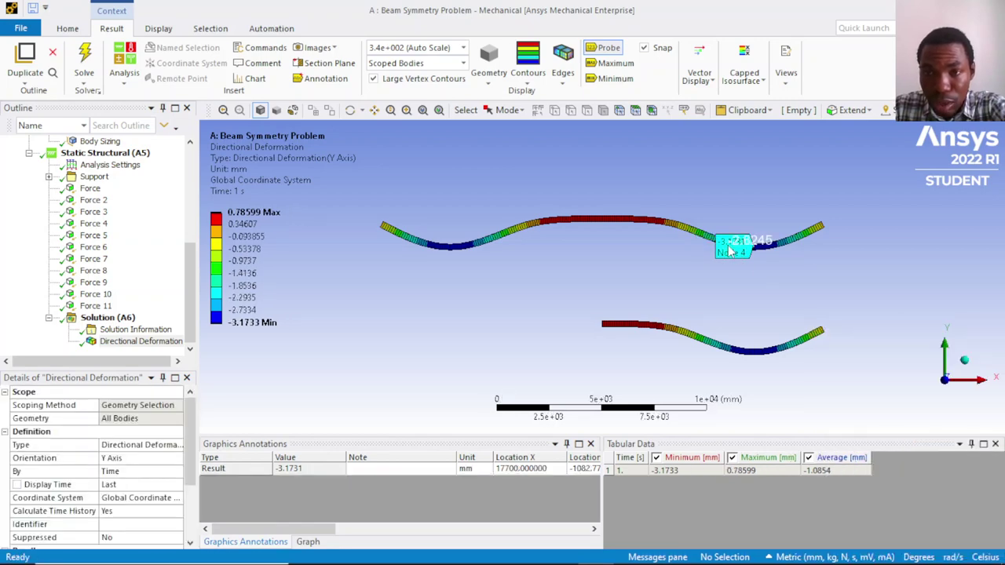
Probe the Y deflection near the lower beam's load point, at its left end, and at the upper beam's midpoint and left load point.
click(751, 353)
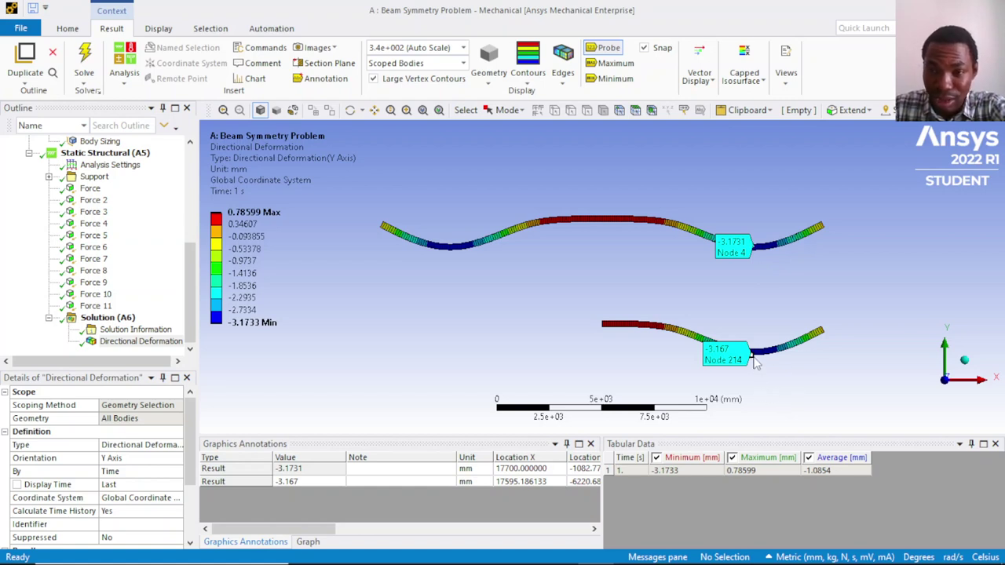
click(605, 328)
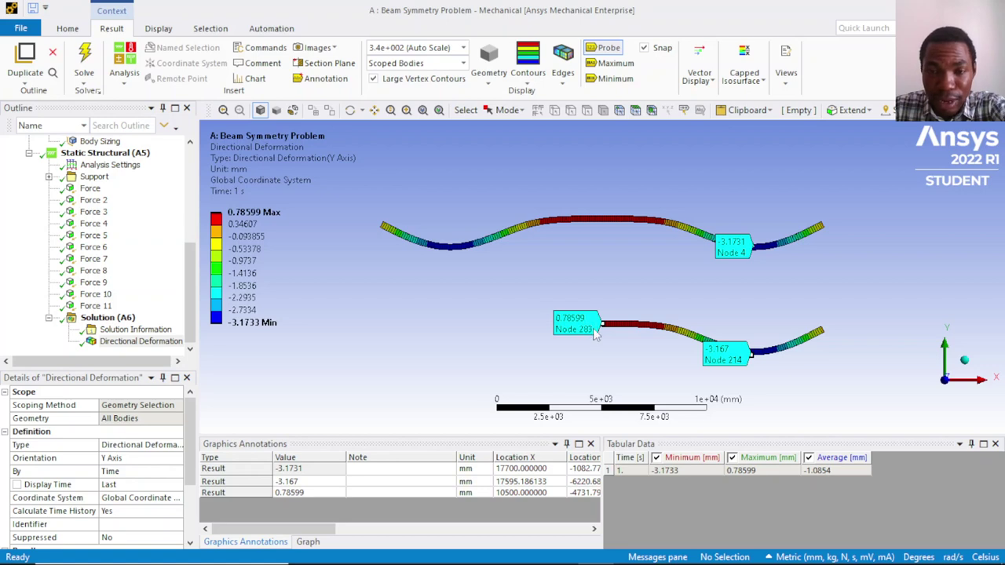
click(603, 223)
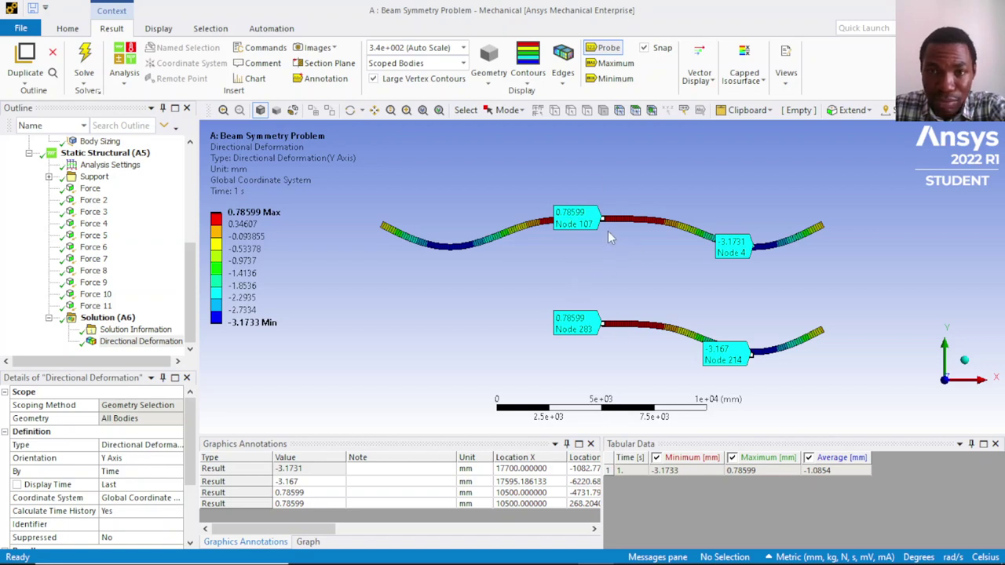
click(452, 250)
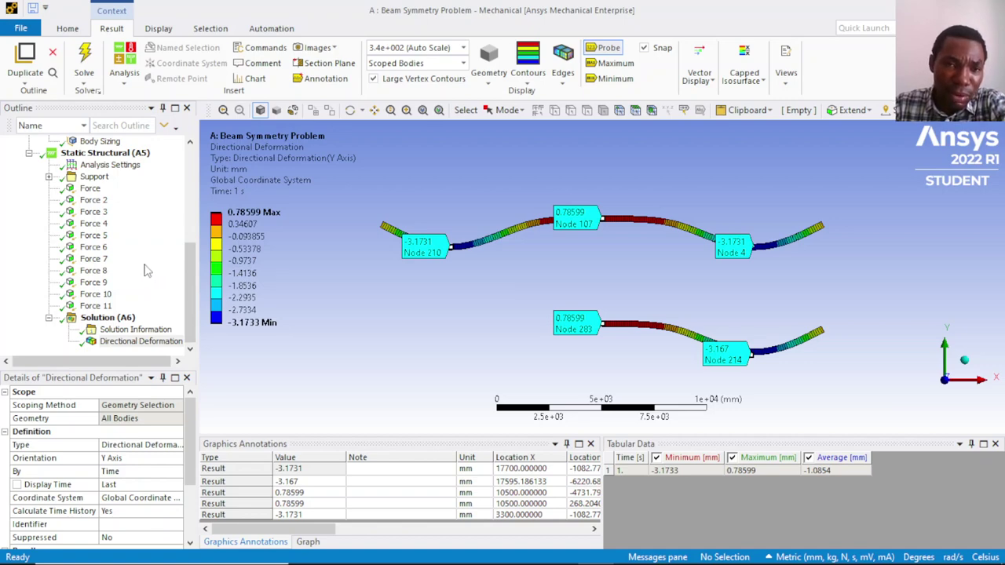
Insert a Path construction geometry under Model (A4).
scroll(149, 270, up, 3)
scroll(69, 298, down, 3)
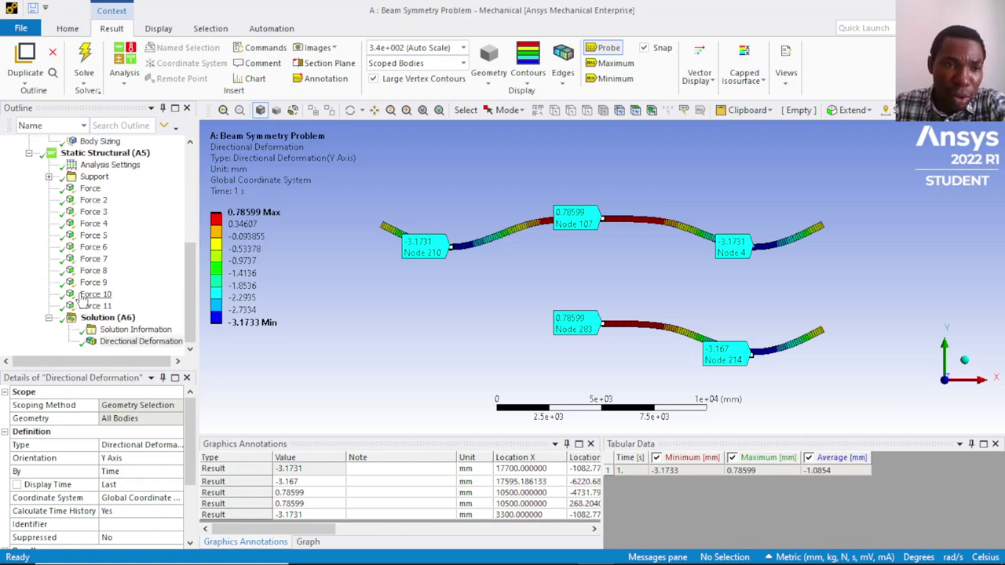
click(88, 317)
scroll(91, 265, up, 6)
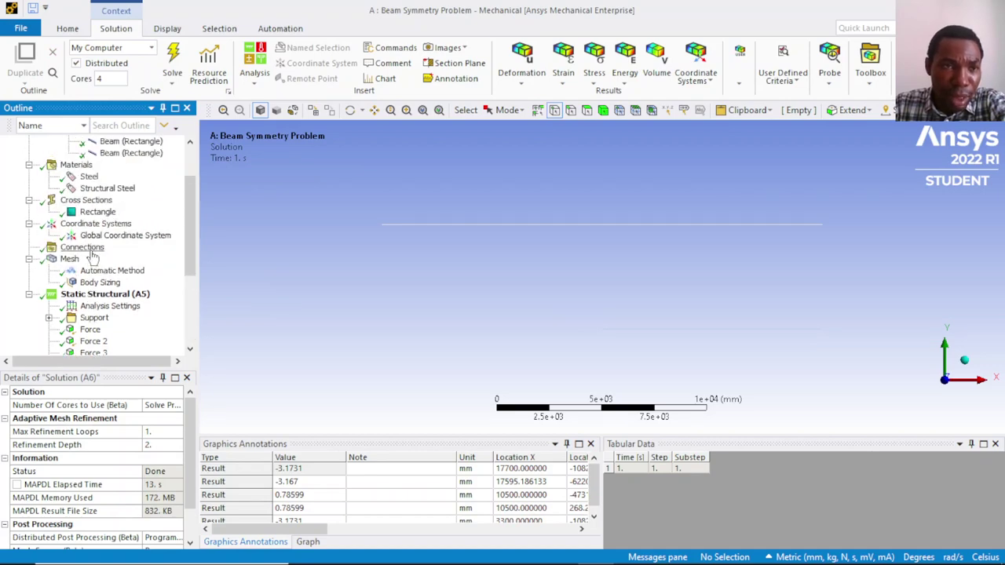
click(69, 153)
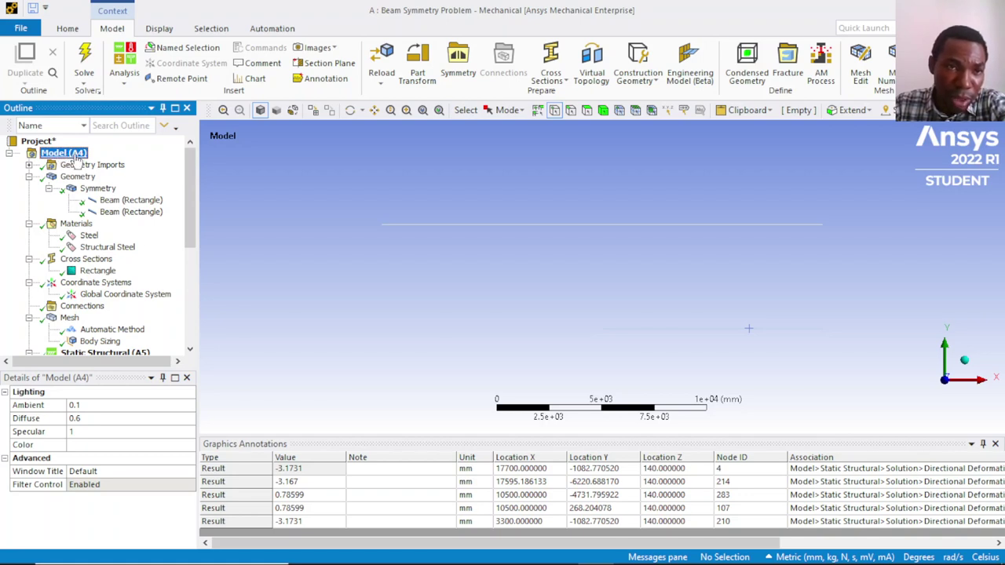
right_click(76, 159)
mouse_move(113, 166)
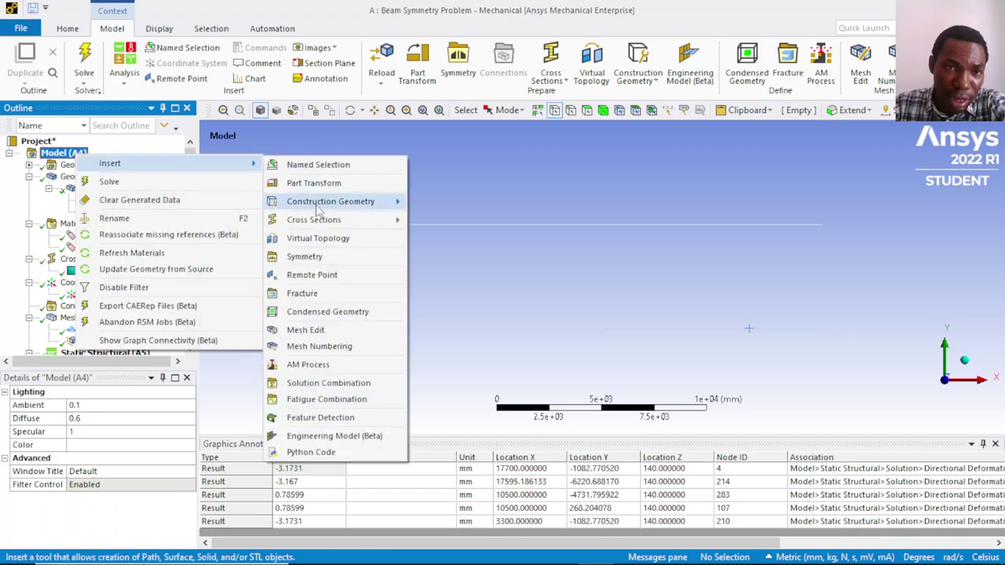
mouse_move(351, 208)
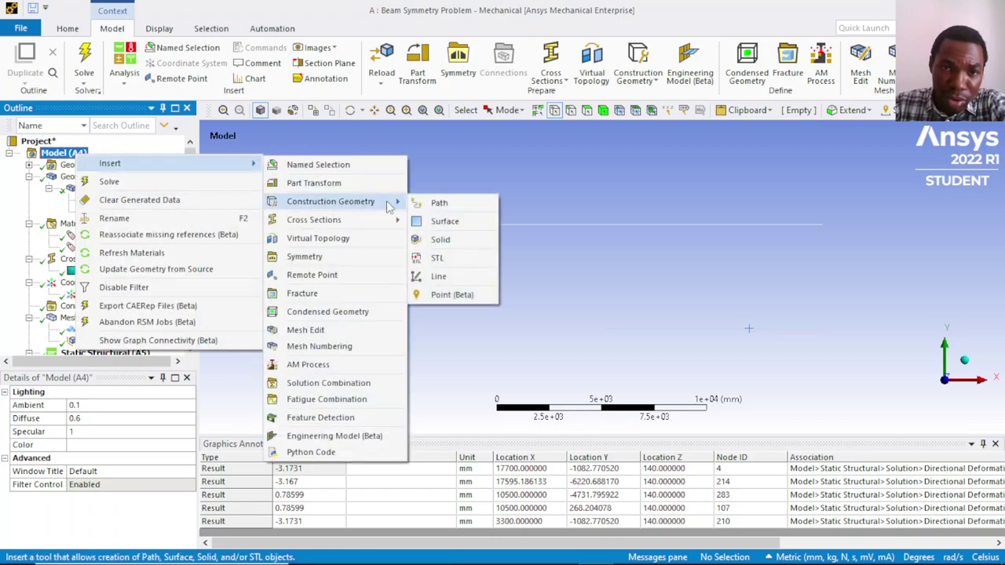
click(451, 204)
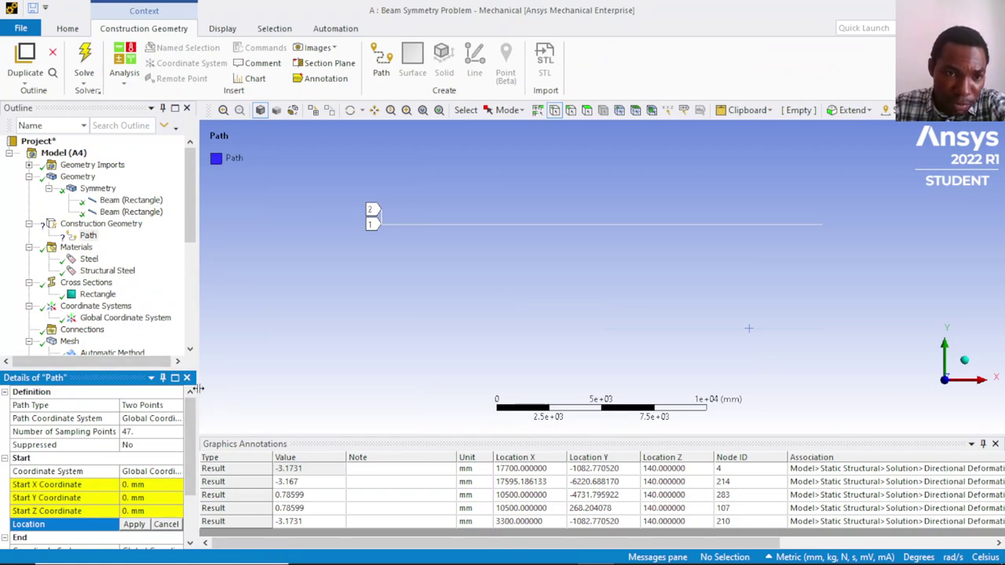
Set the new path's type to Edge.
drag(197, 386, 240, 391)
click(111, 406)
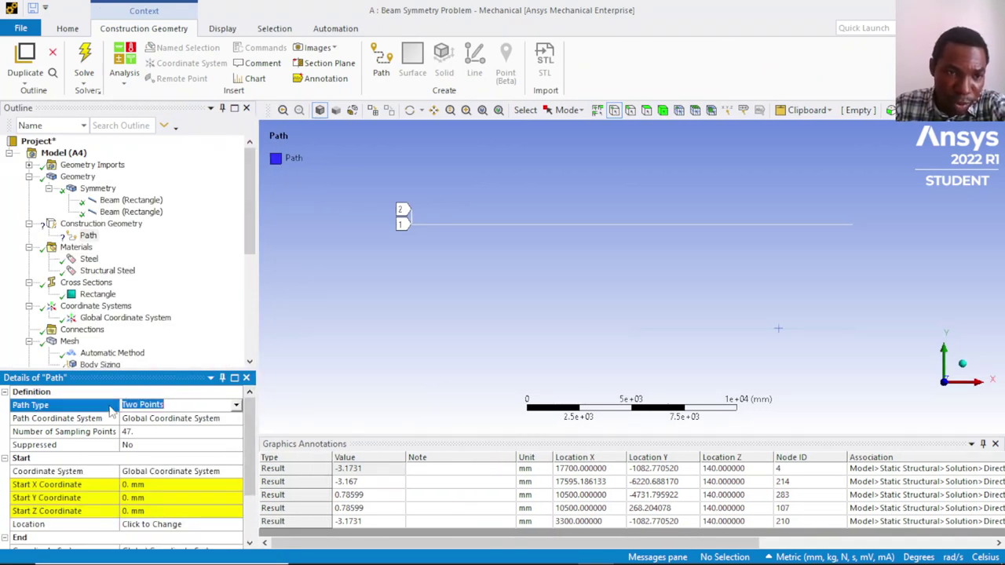
click(236, 406)
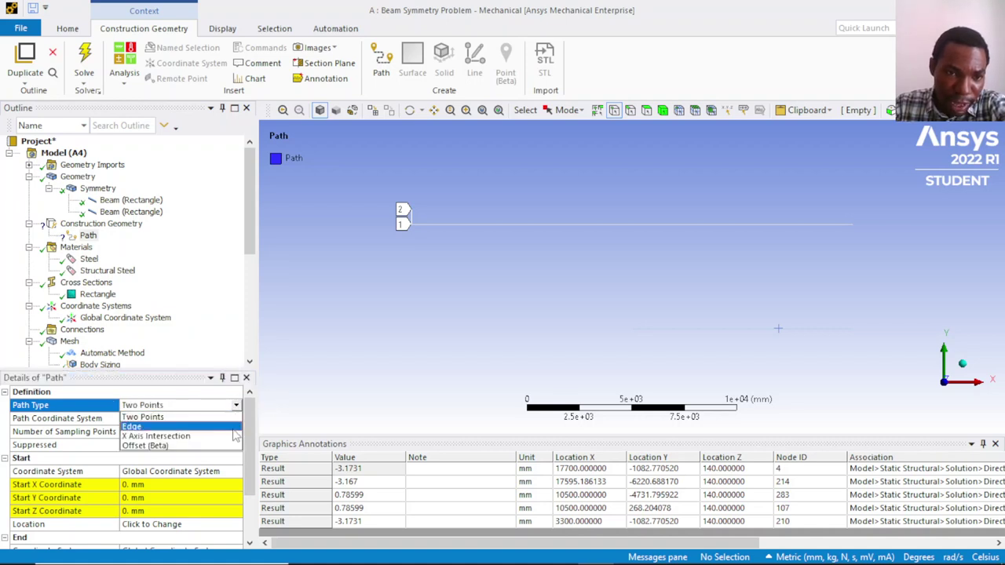
click(233, 429)
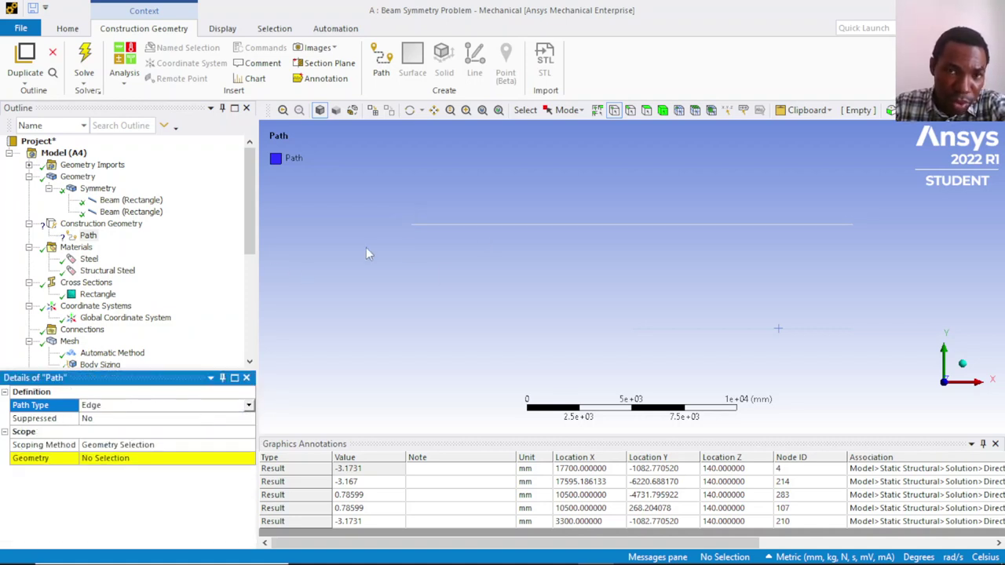
Scope the path to all five edges of the upper full beam.
click(630, 111)
click(455, 225)
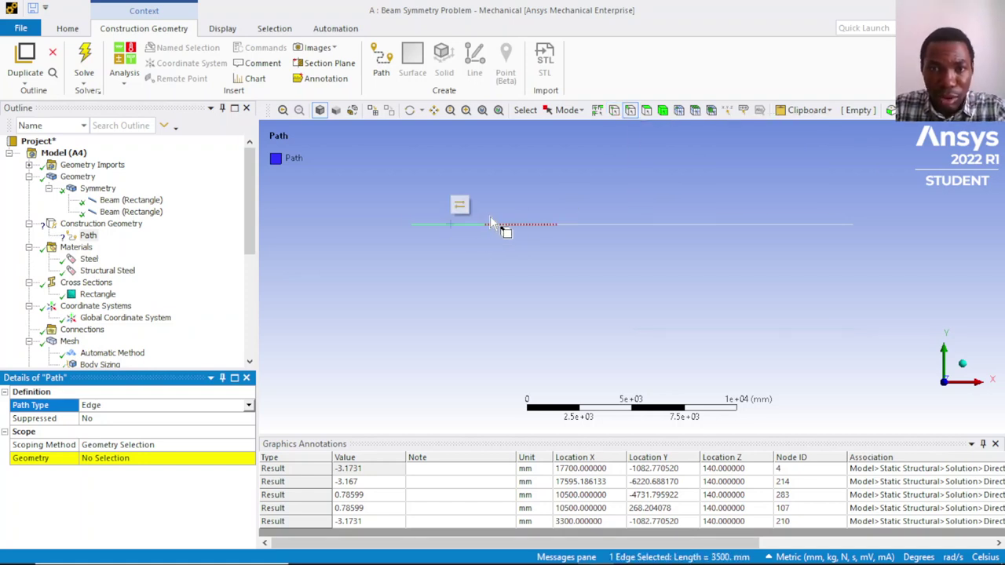
ctrl+click(533, 226)
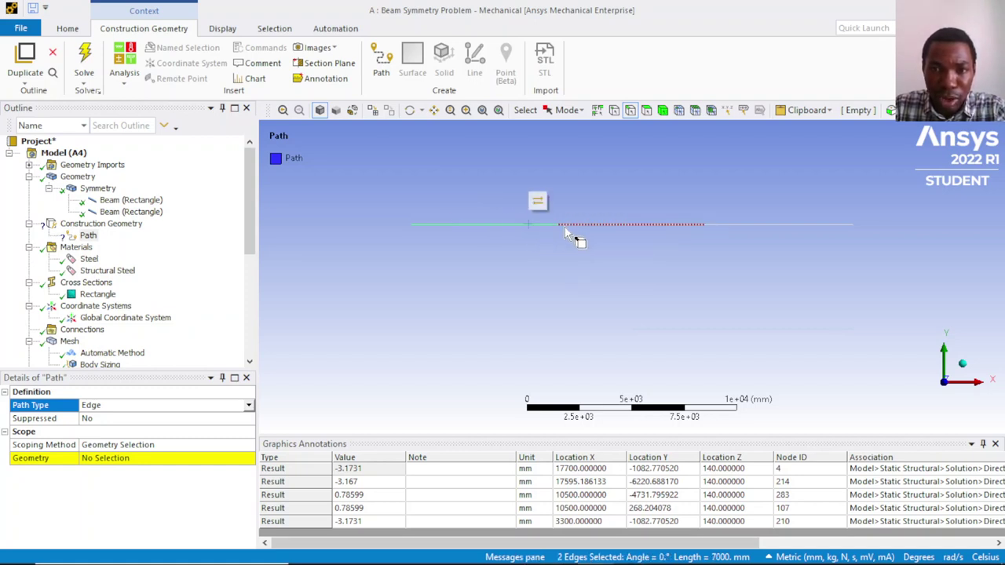
ctrl+click(613, 227)
ctrl+click(809, 226)
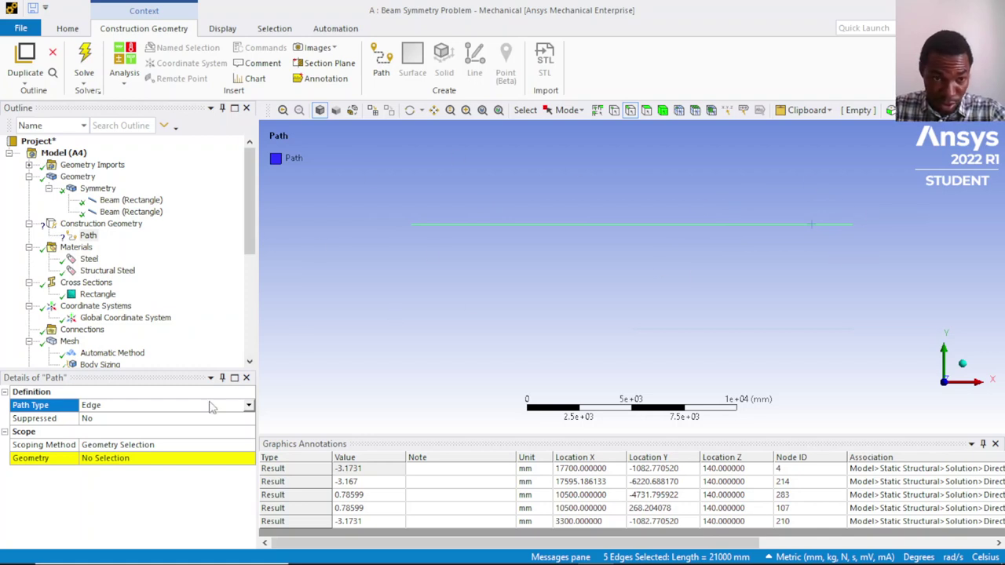
click(135, 459)
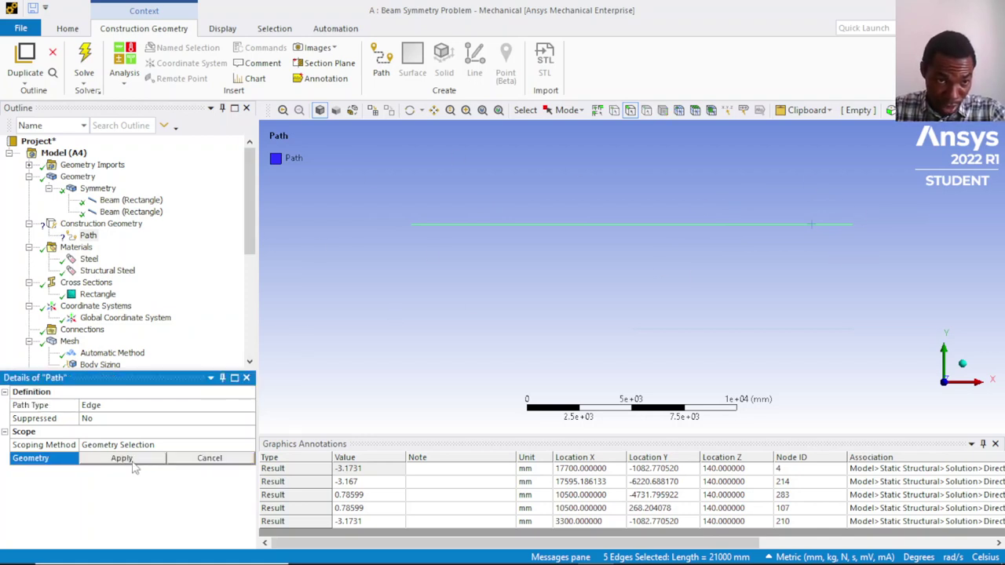
click(129, 460)
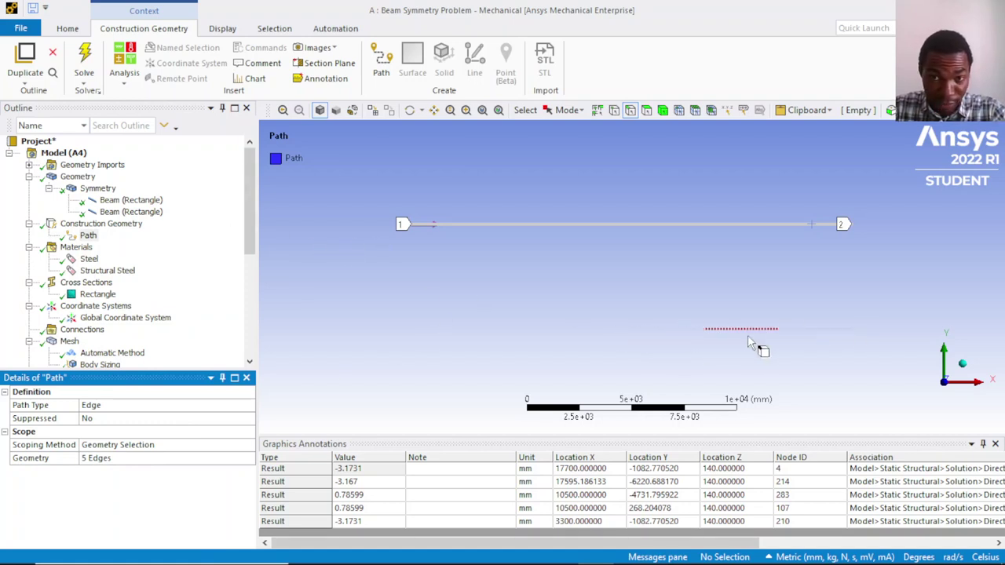
Duplicate the path under Construction Geometry.
click(89, 237)
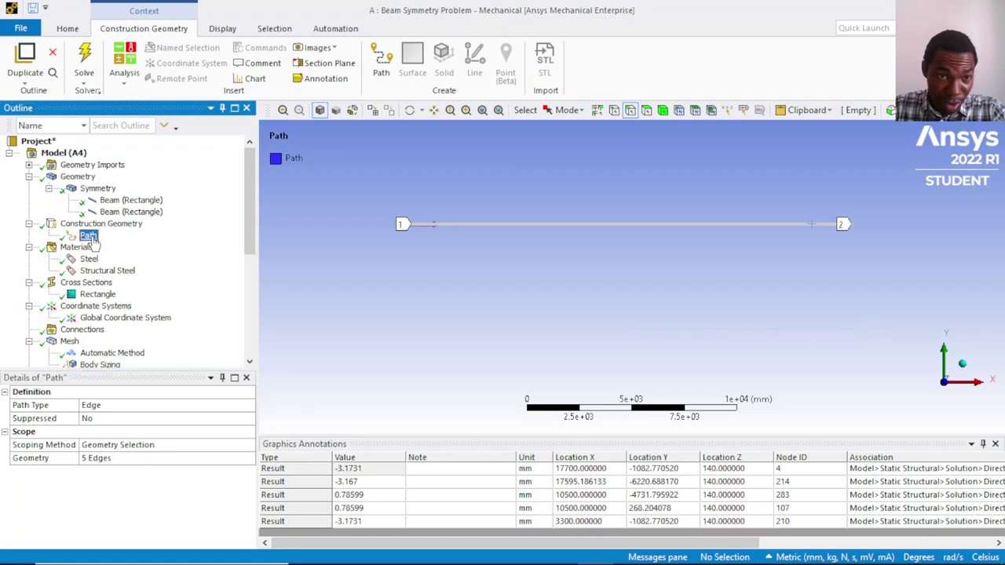
right_click(90, 237)
click(156, 321)
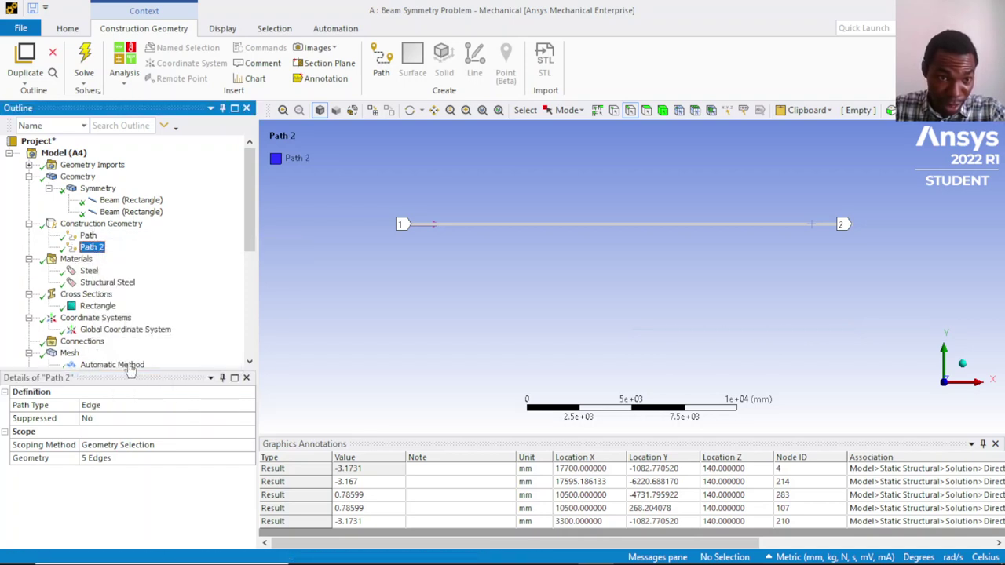
Rescope Path 2 to the three edges of the lower half beam.
click(92, 248)
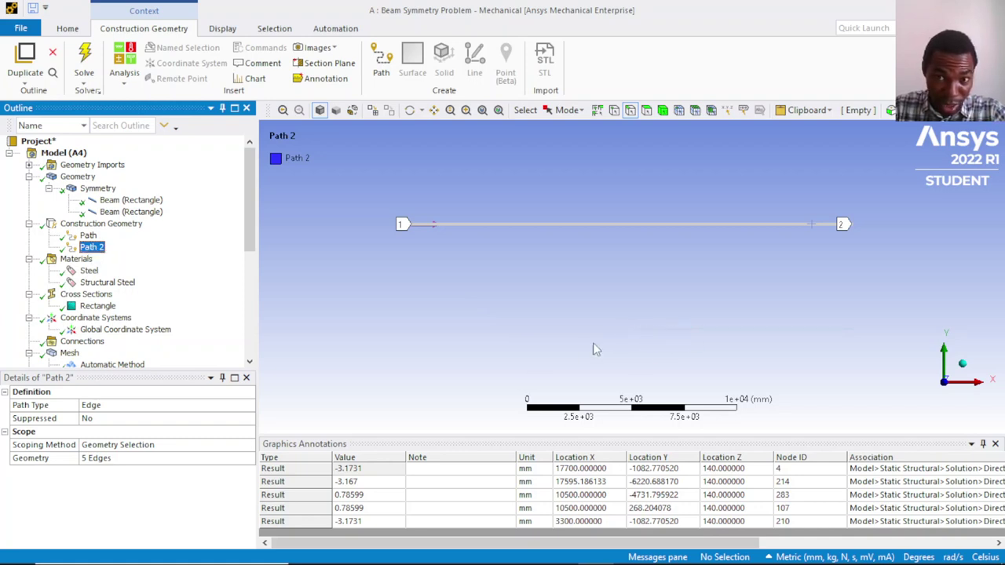
click(665, 331)
ctrl+click(736, 330)
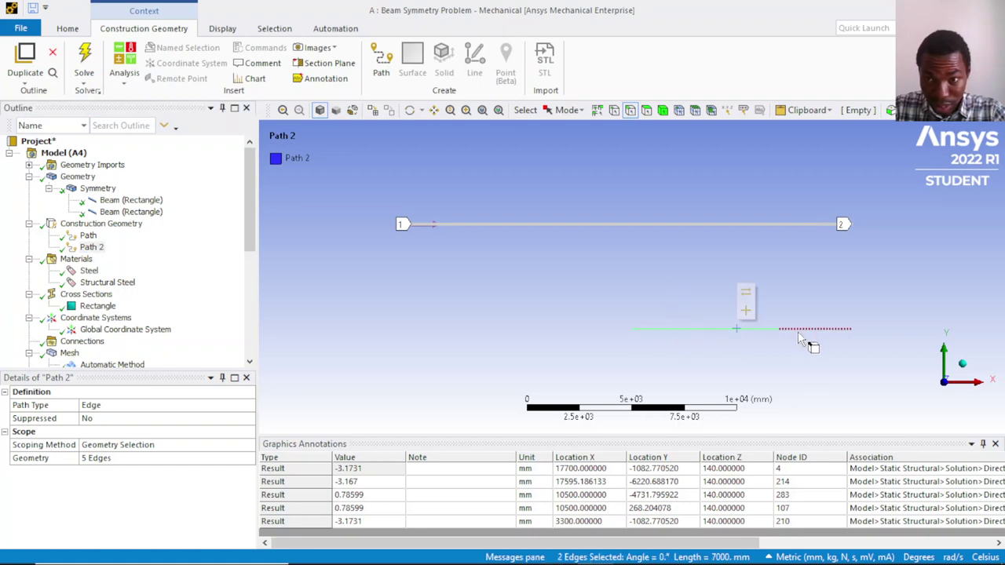
ctrl+click(798, 332)
click(133, 466)
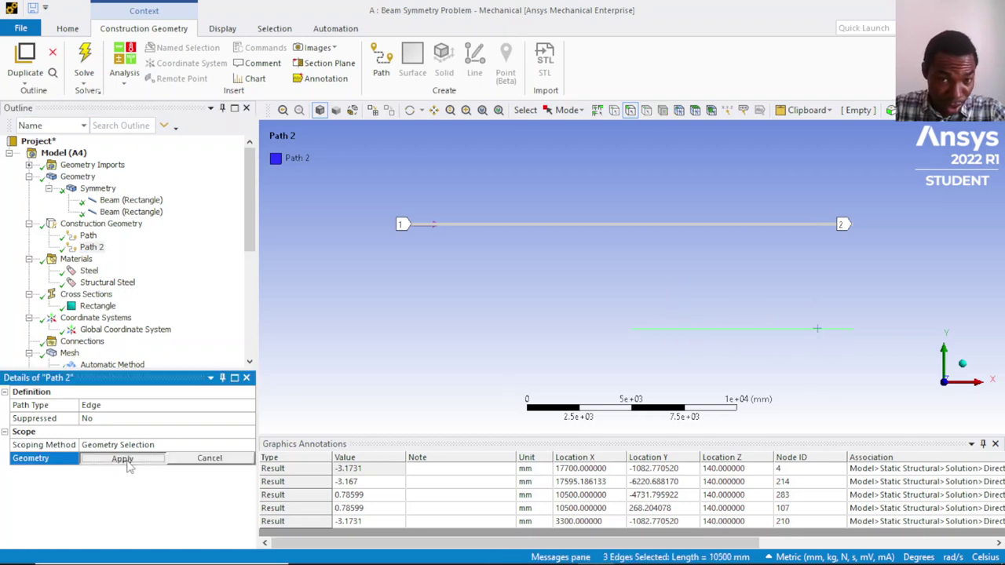
click(133, 460)
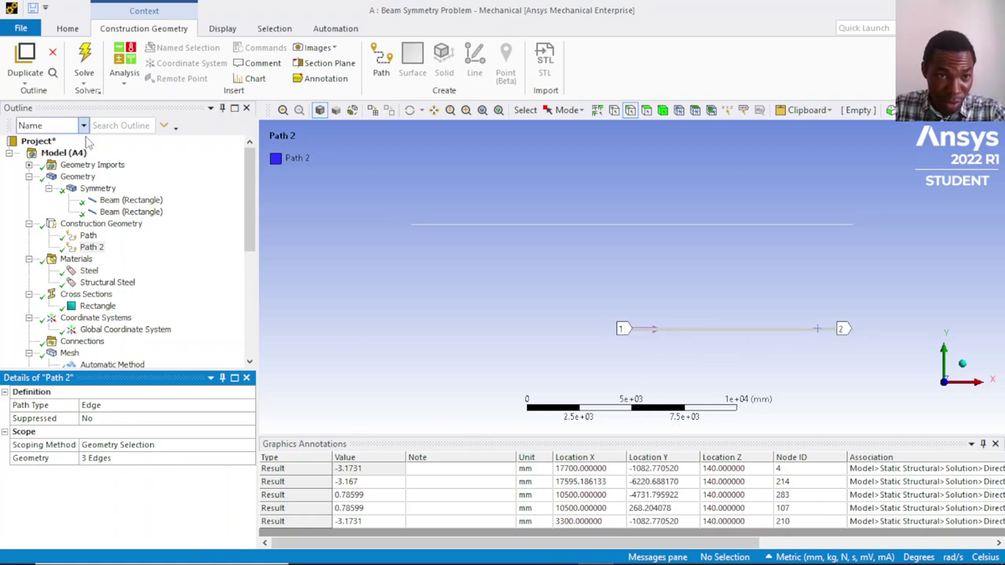
Insert a Shear-Moment Diagram beam result under Solution (A6).
click(90, 246)
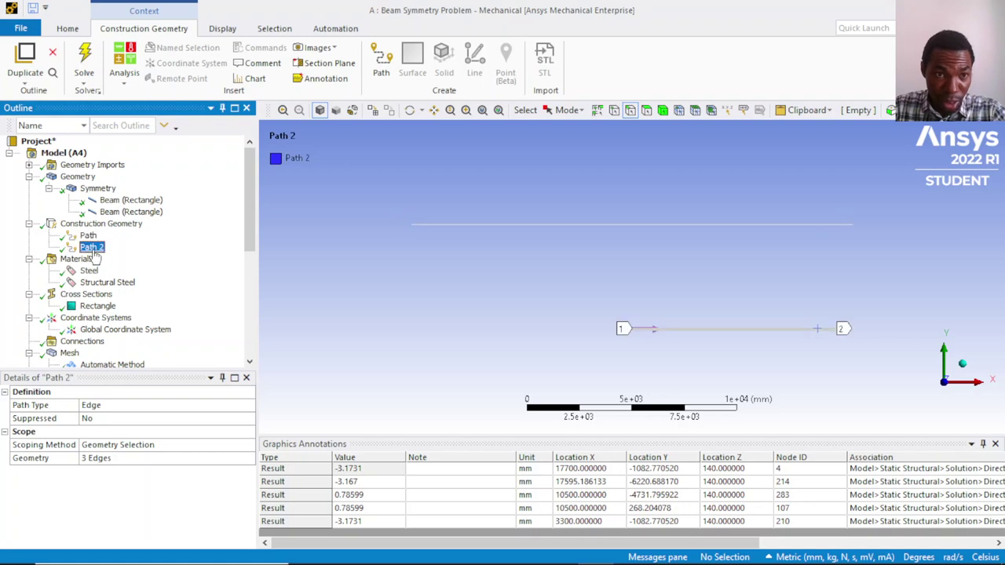
scroll(118, 251, down, 6)
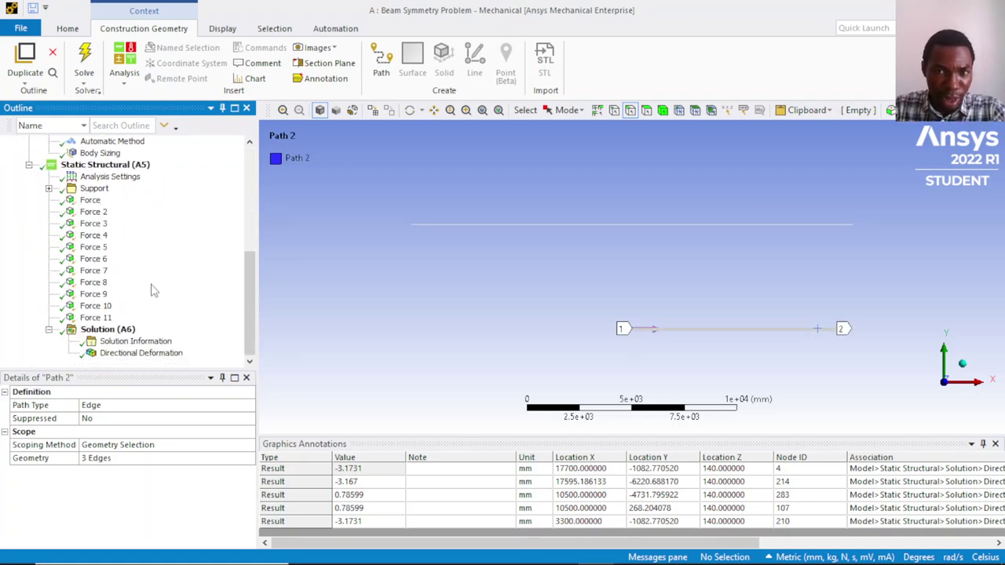
scroll(151, 284, up, 2)
scroll(124, 201, down, 1)
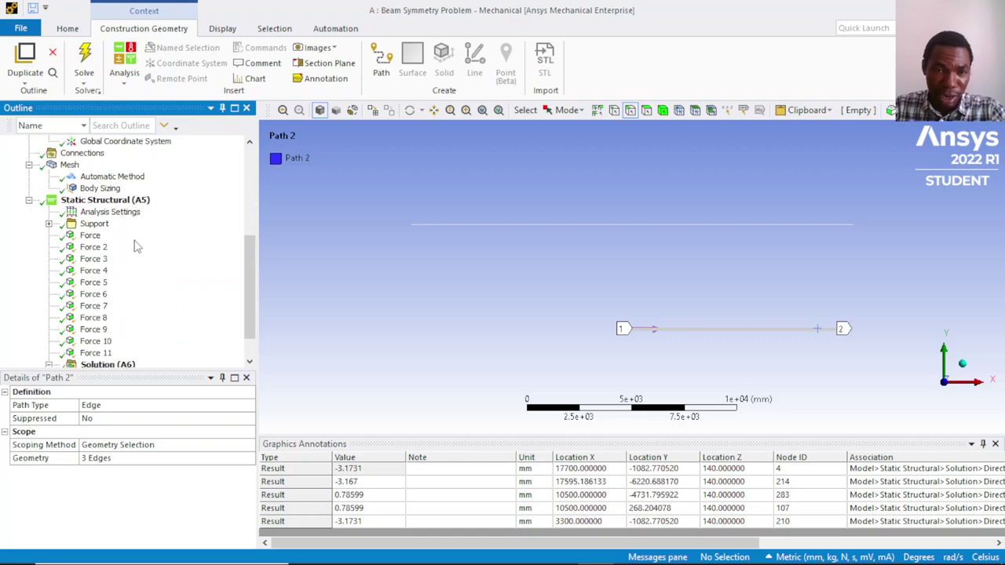
scroll(142, 271, down, 1)
click(134, 333)
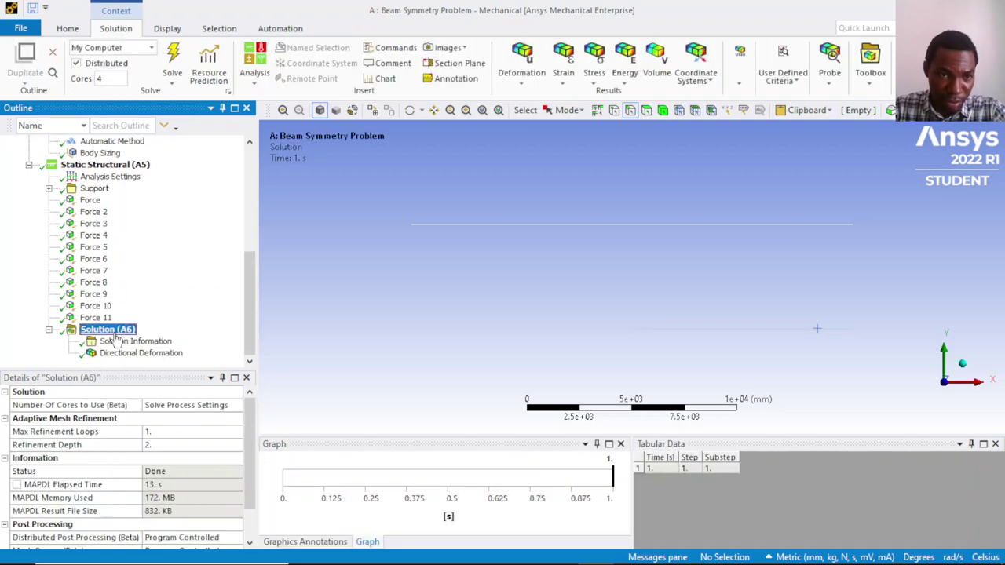
right_click(130, 336)
mouse_move(142, 342)
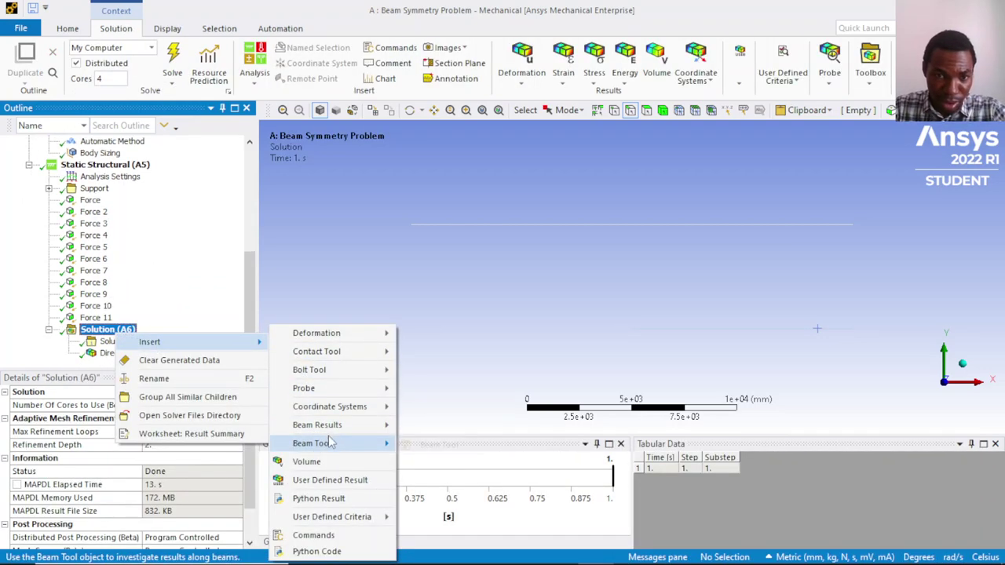
mouse_move(331, 434)
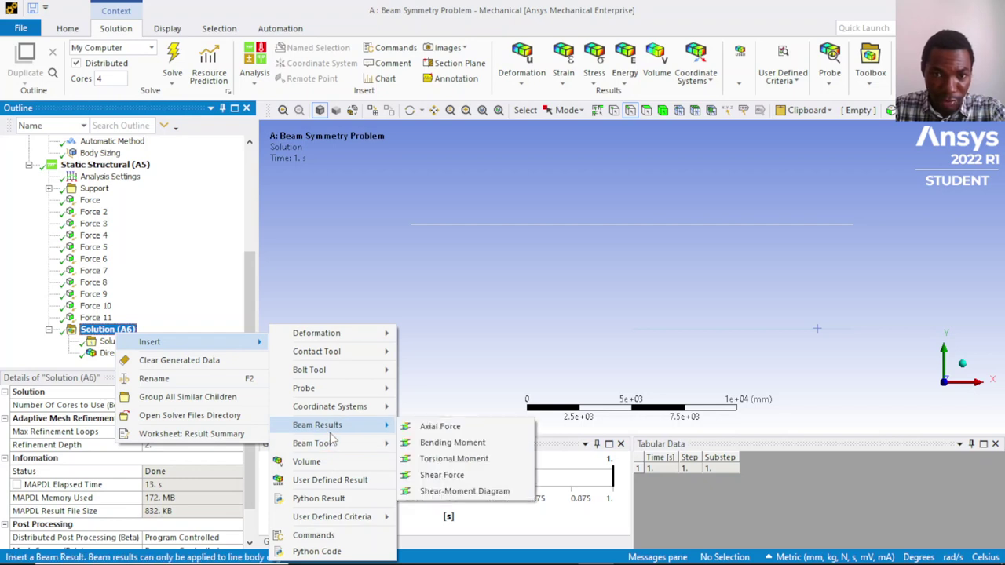
click(486, 492)
Assign the upper beam's path, Path, to the shear-moment diagram.
click(150, 407)
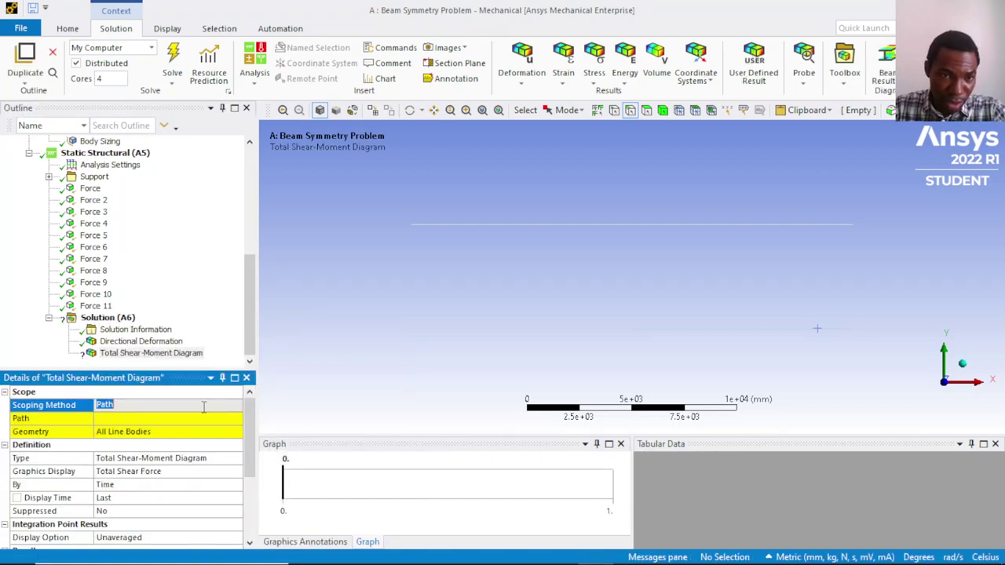
click(213, 418)
click(235, 419)
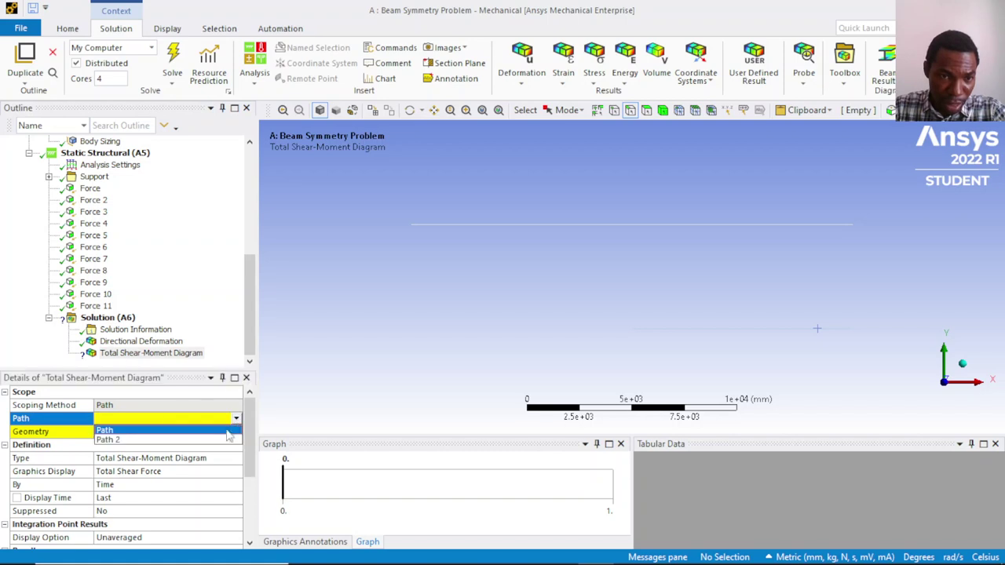
click(224, 432)
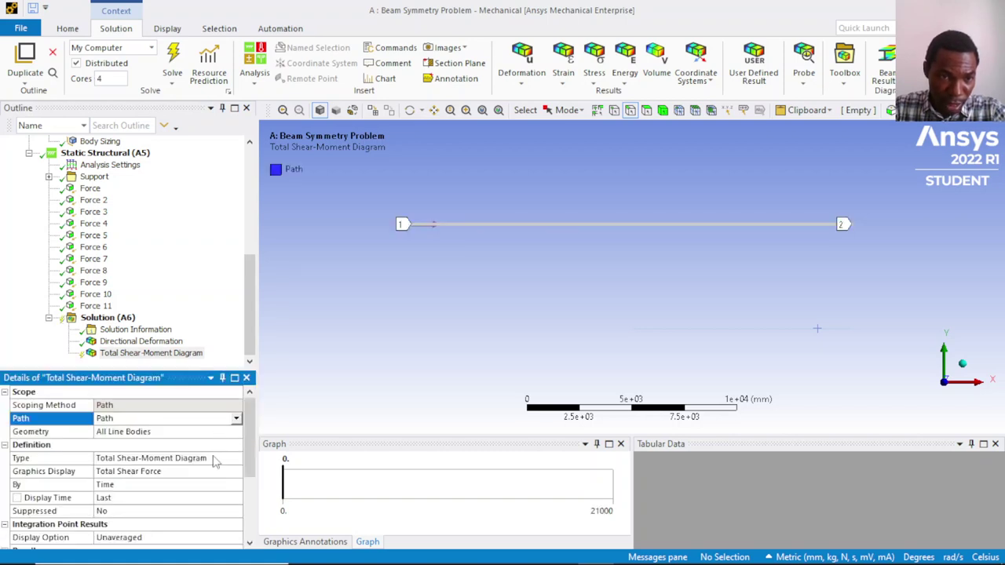
Change the diagram's type to Directional Shear-Moment Diagram (VY-MZ-UY).
click(216, 460)
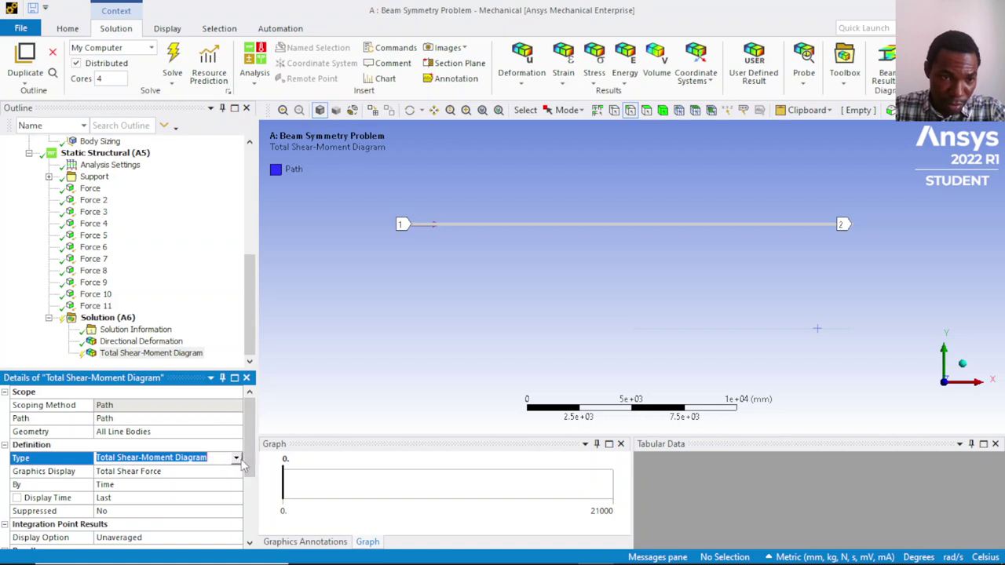
click(235, 458)
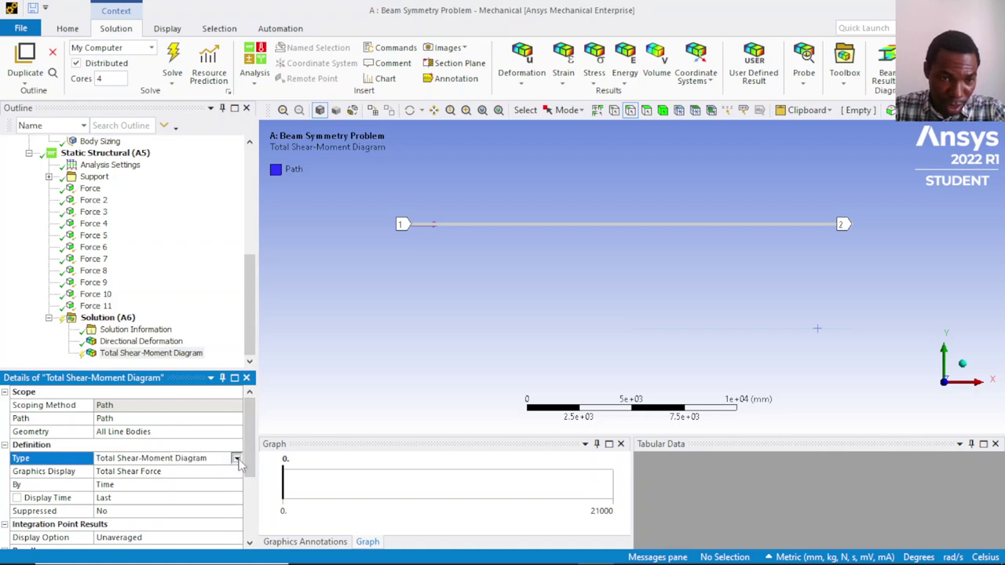
click(232, 480)
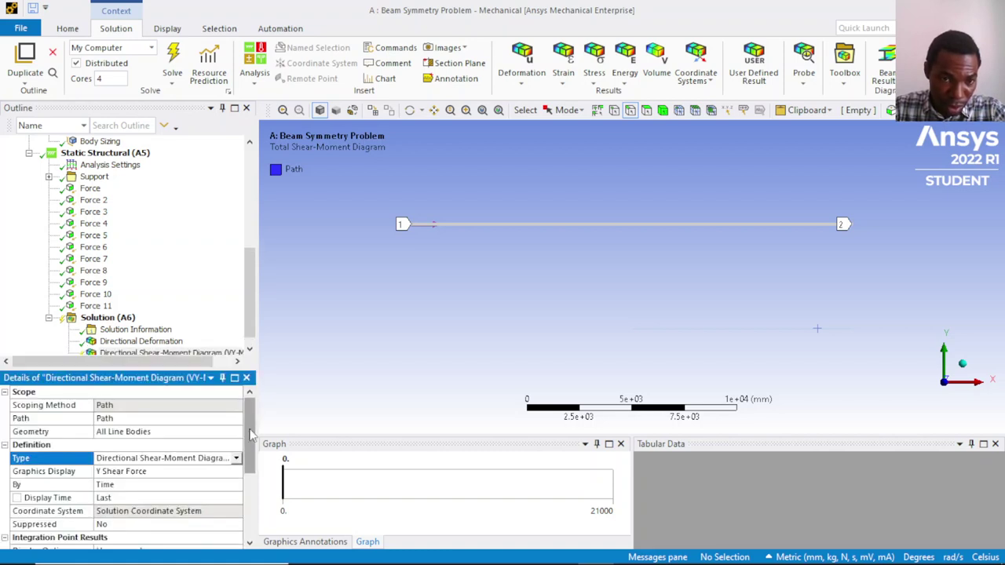
drag(254, 428, 328, 428)
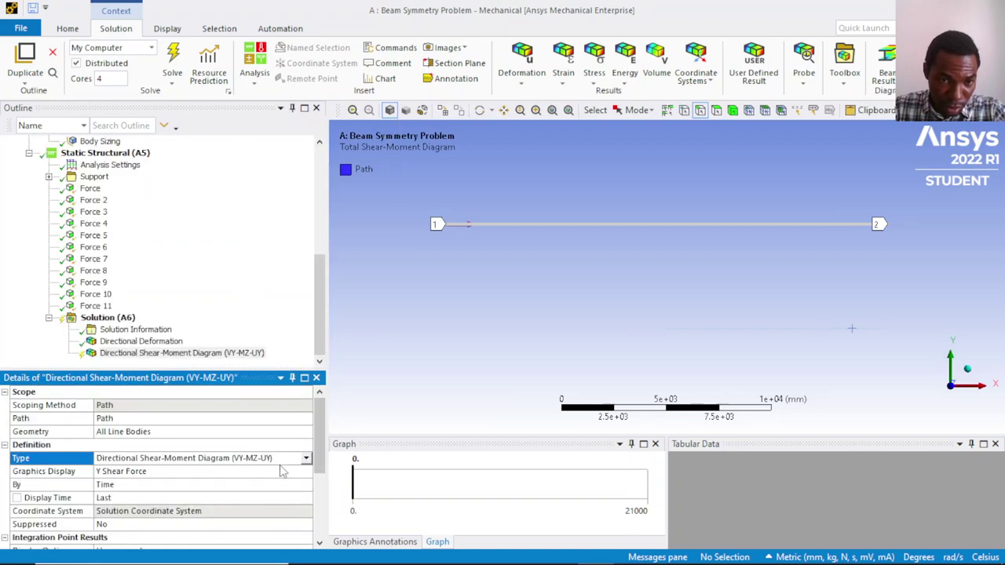
click(238, 463)
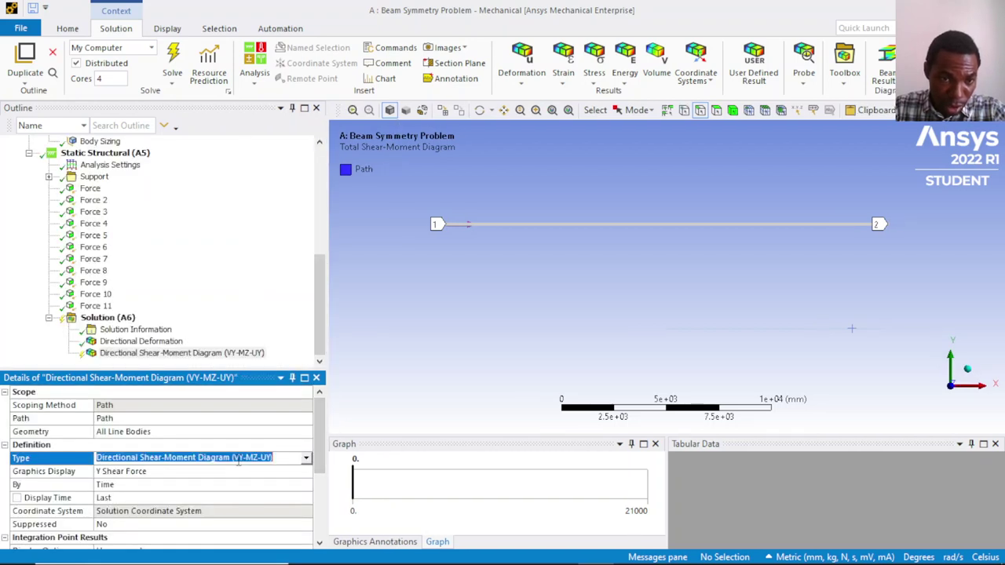
click(243, 457)
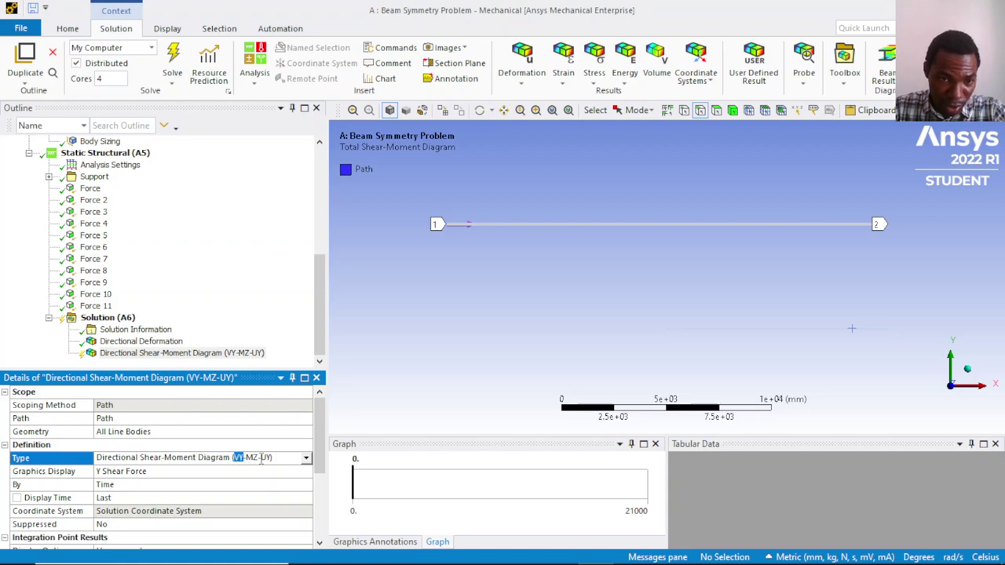
click(257, 459)
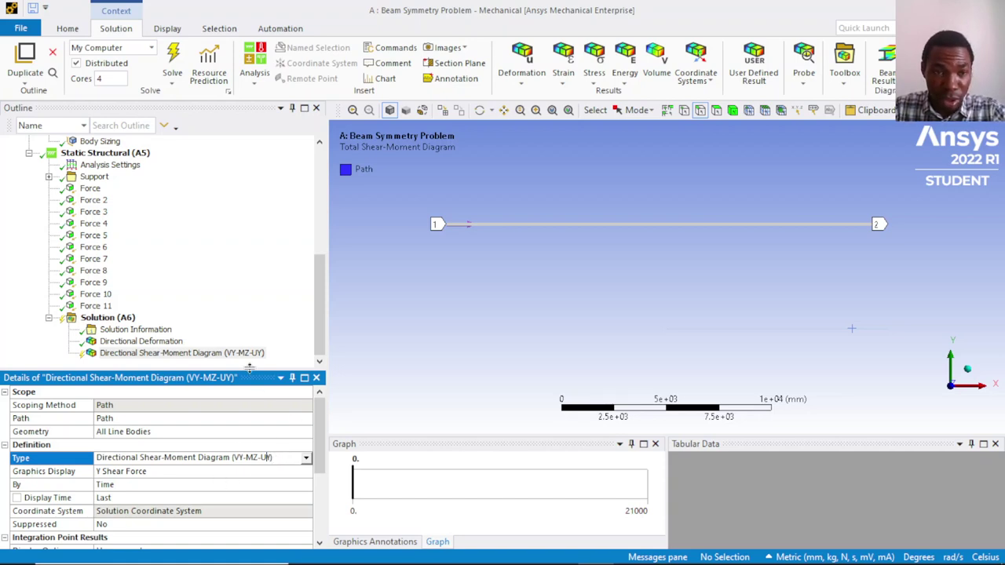
Duplicate the directional shear-moment diagram with Path 2 as the copy's path, and solve the model.
right_click(209, 354)
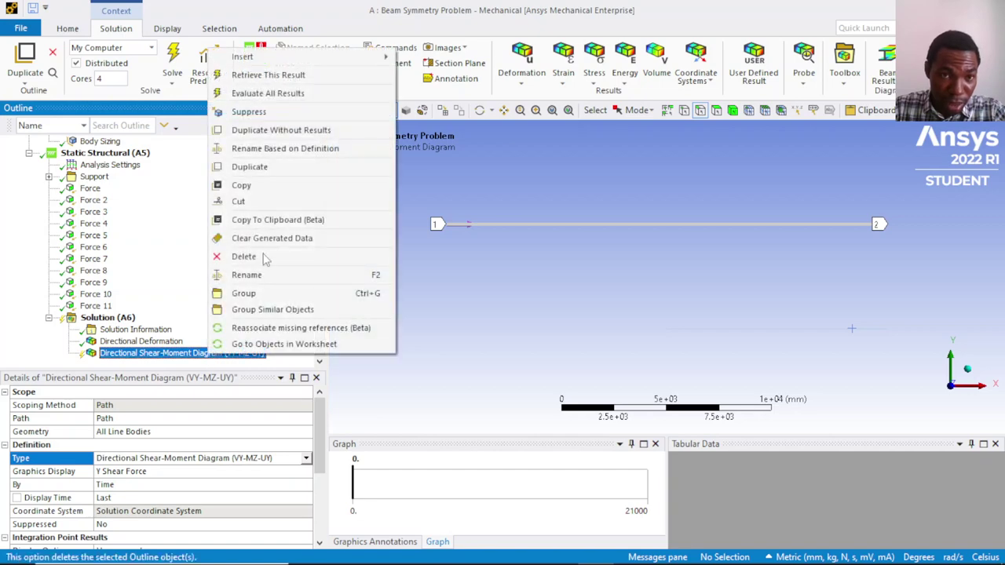
click(262, 174)
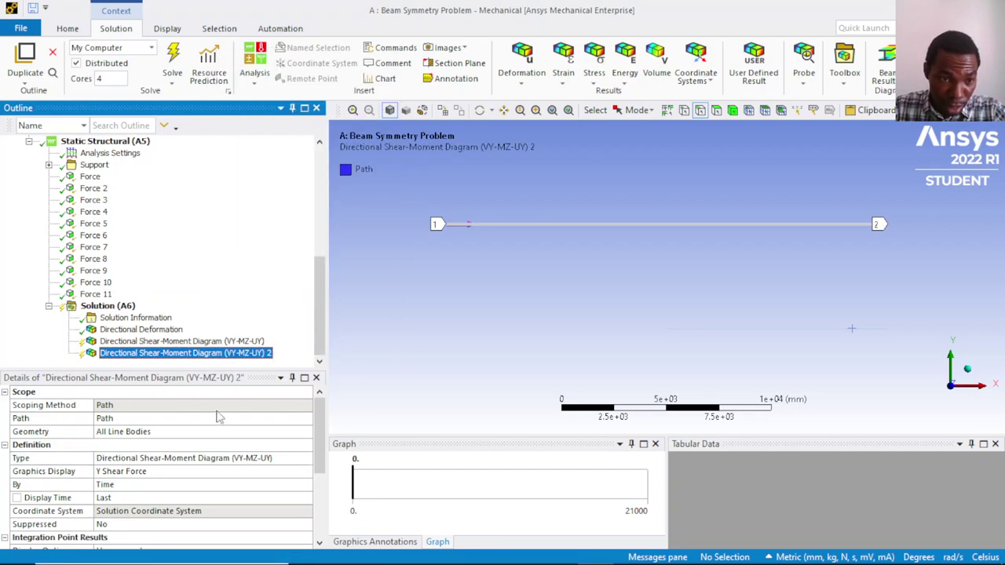
click(221, 418)
click(234, 417)
click(305, 419)
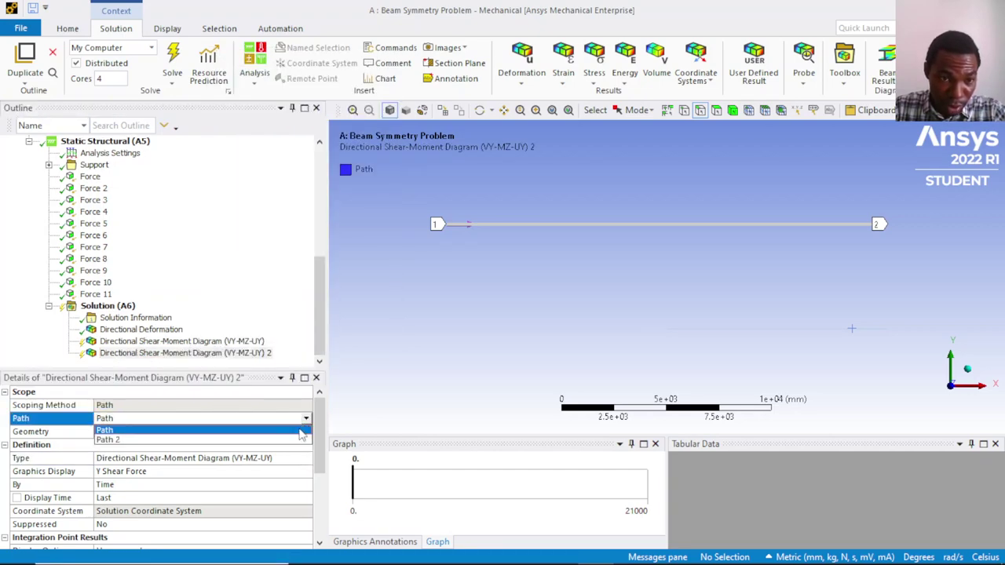
click(235, 443)
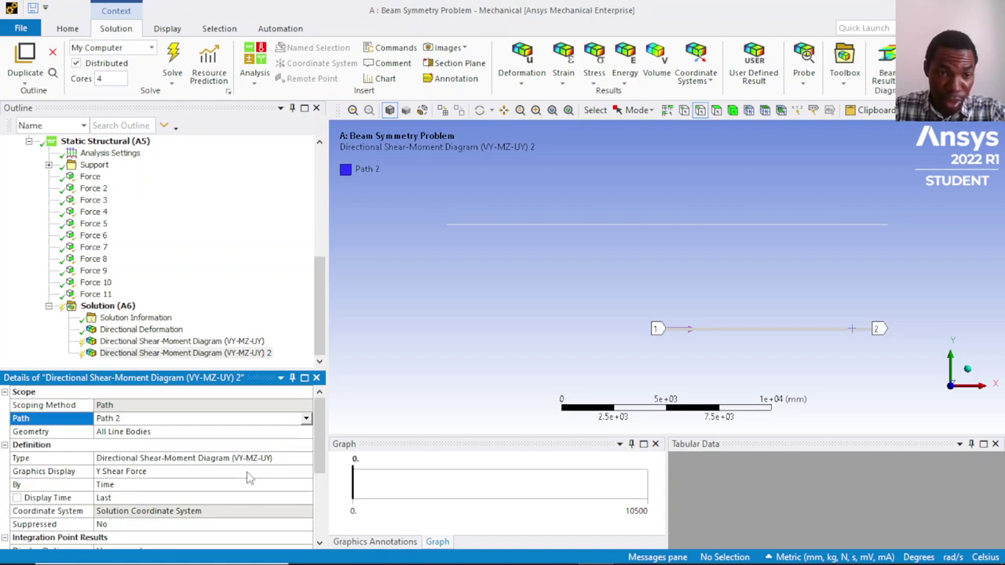
click(173, 63)
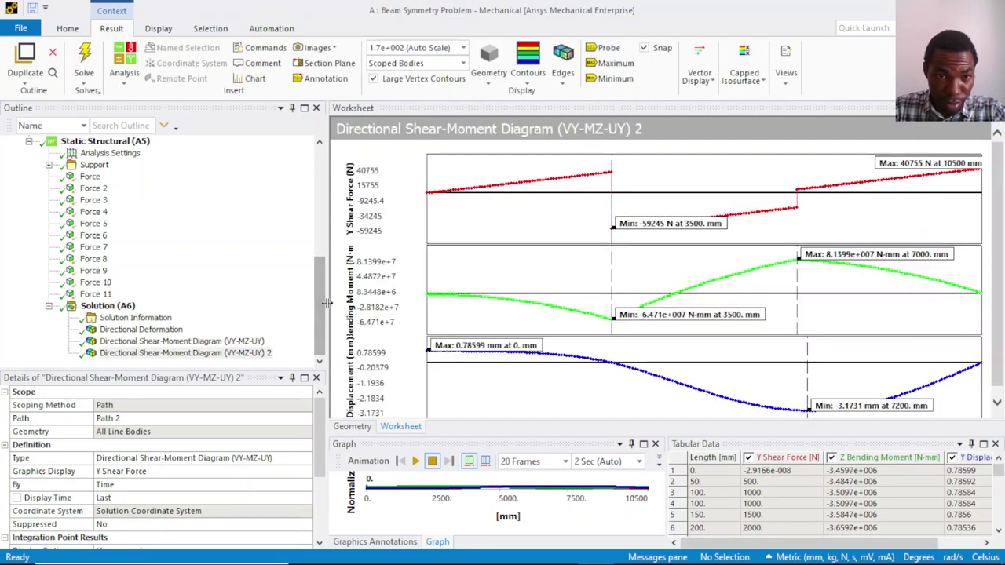
Display the full beam's shear-moment diagram in a wider worksheet and switch the unit system to Metric (m, kg, N, s, V, A).
click(214, 343)
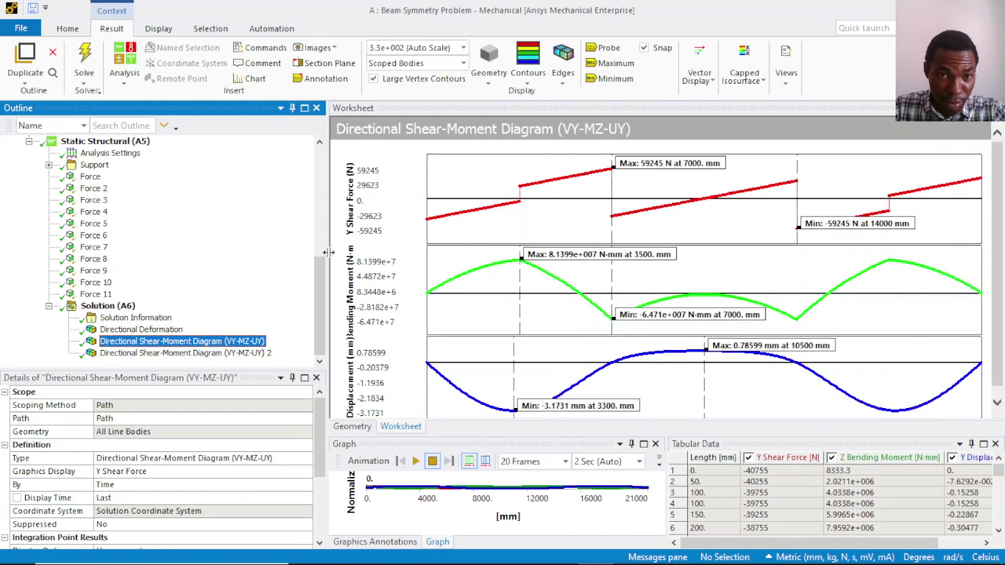
drag(327, 252, 225, 249)
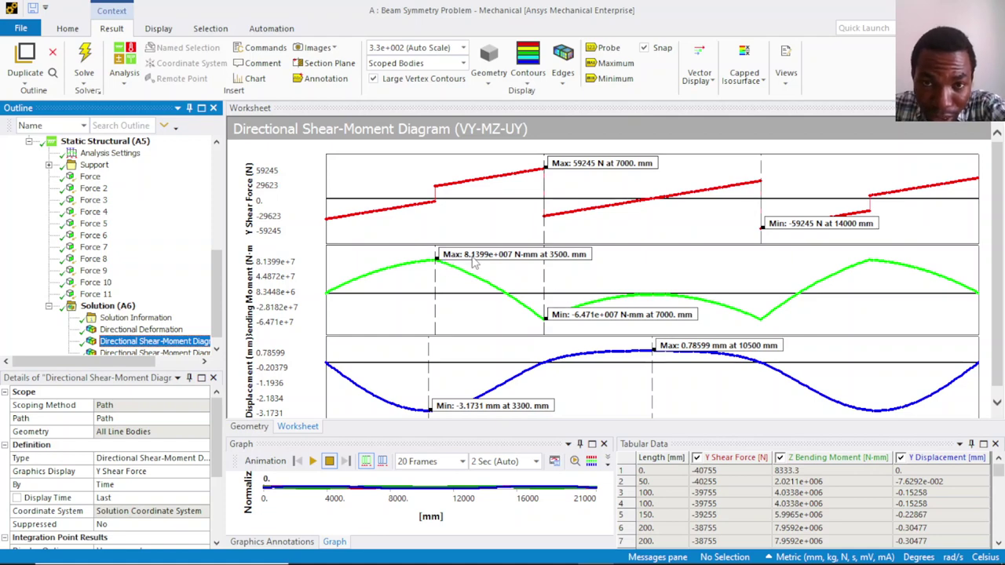
click(865, 557)
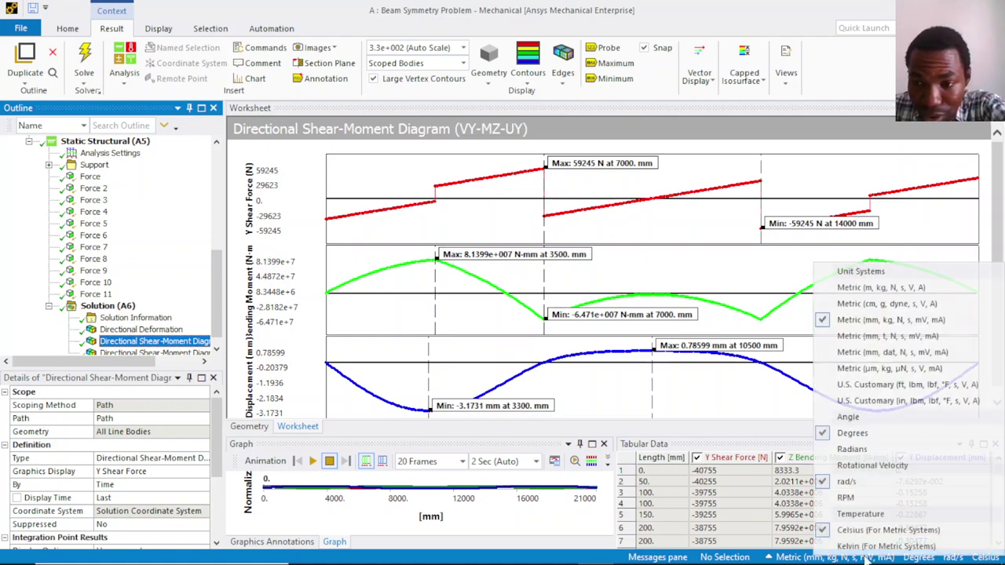
click(897, 289)
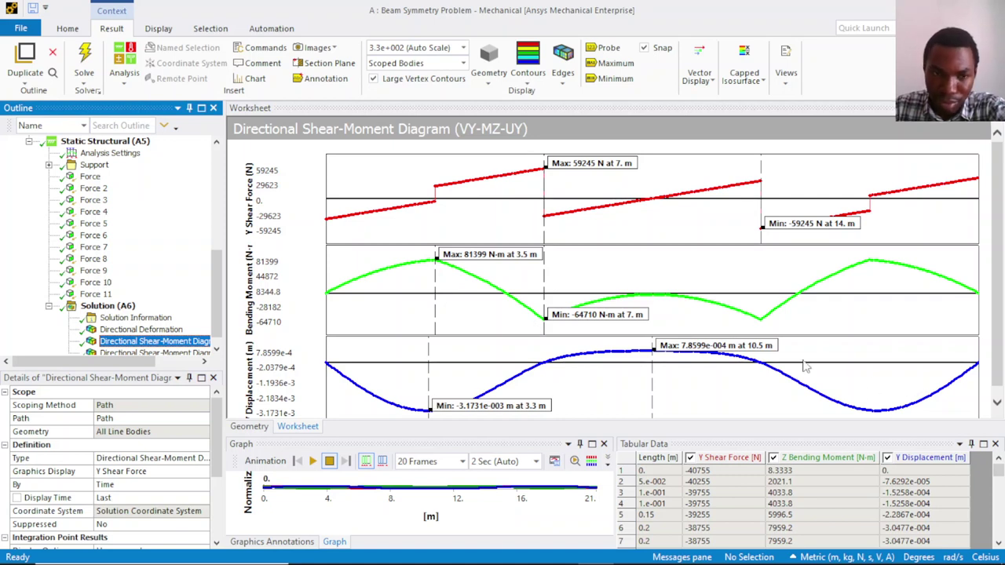
Compare the shear force, bending moment and displacement diagrams of the full beam with those of the half-symmetry beam.
scroll(195, 251, down, 1)
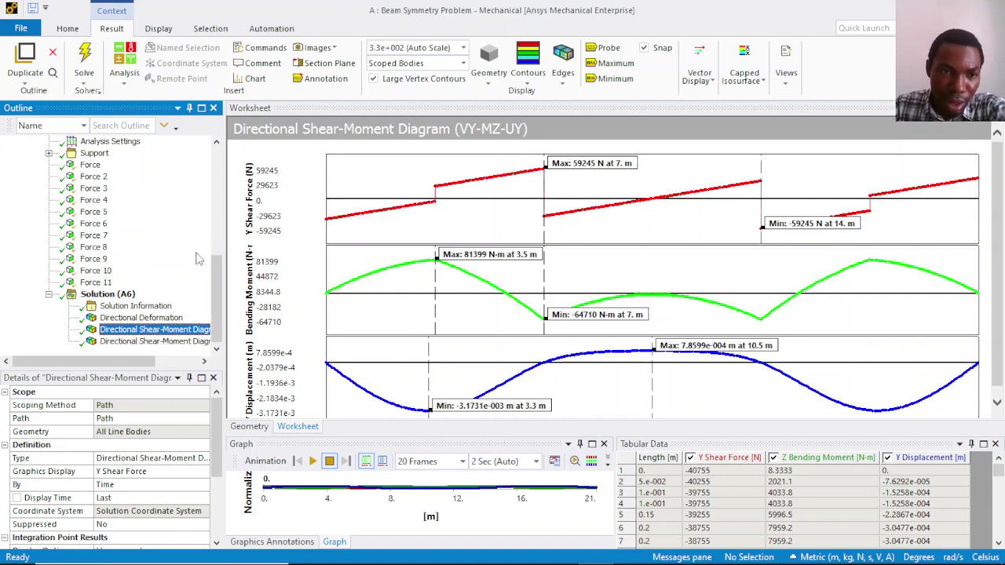
click(166, 342)
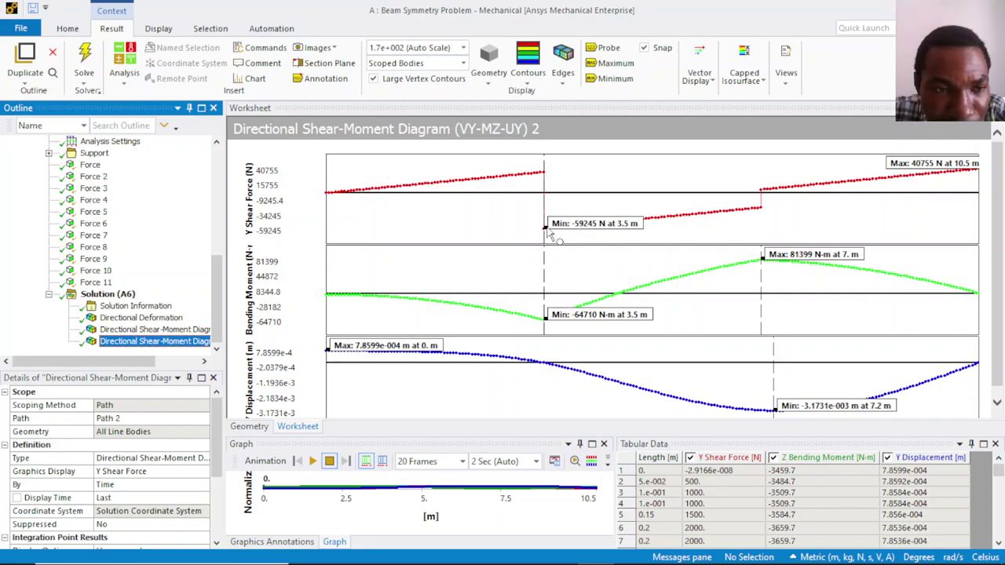
click(181, 331)
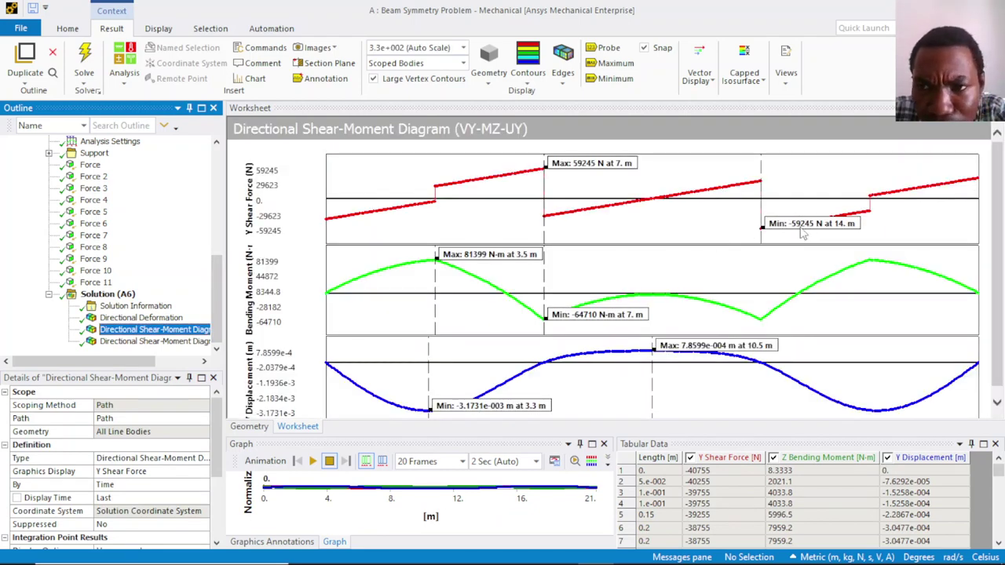
click(175, 342)
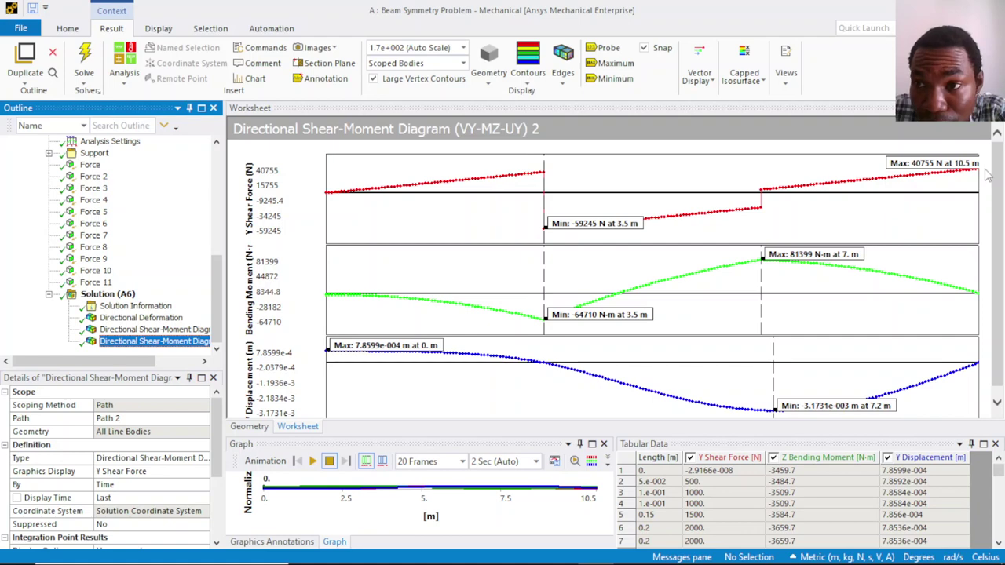
click(183, 330)
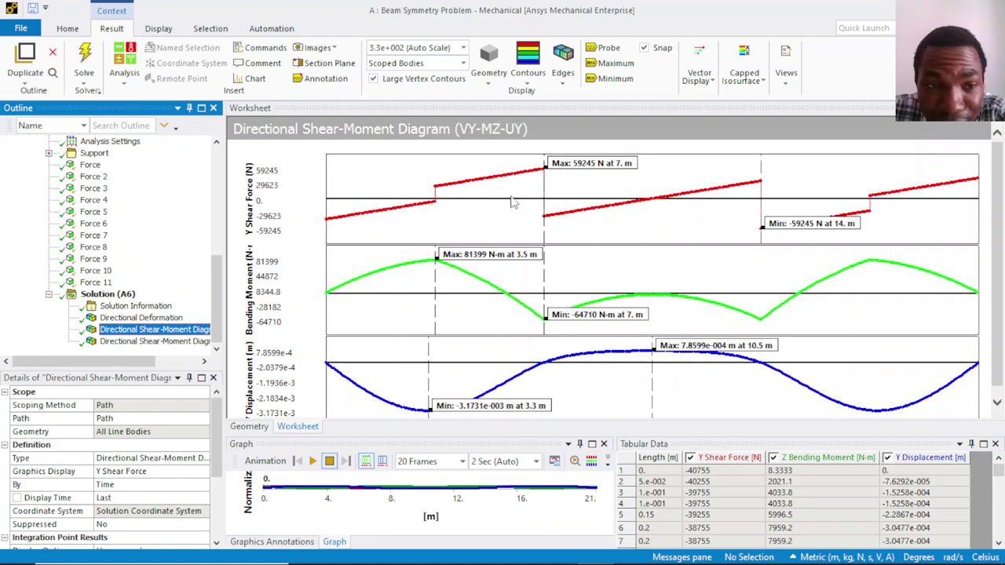
key(Down)
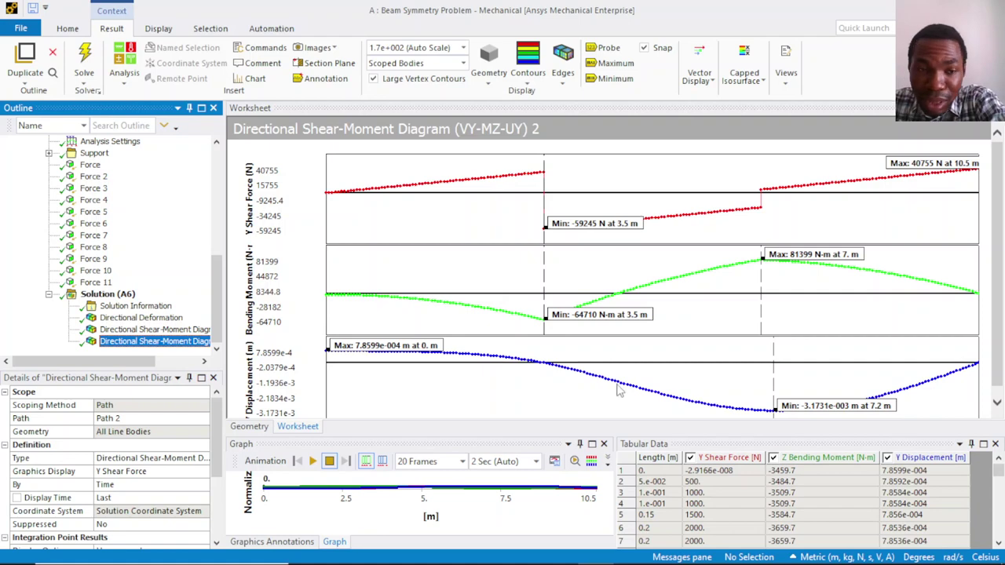
click(180, 331)
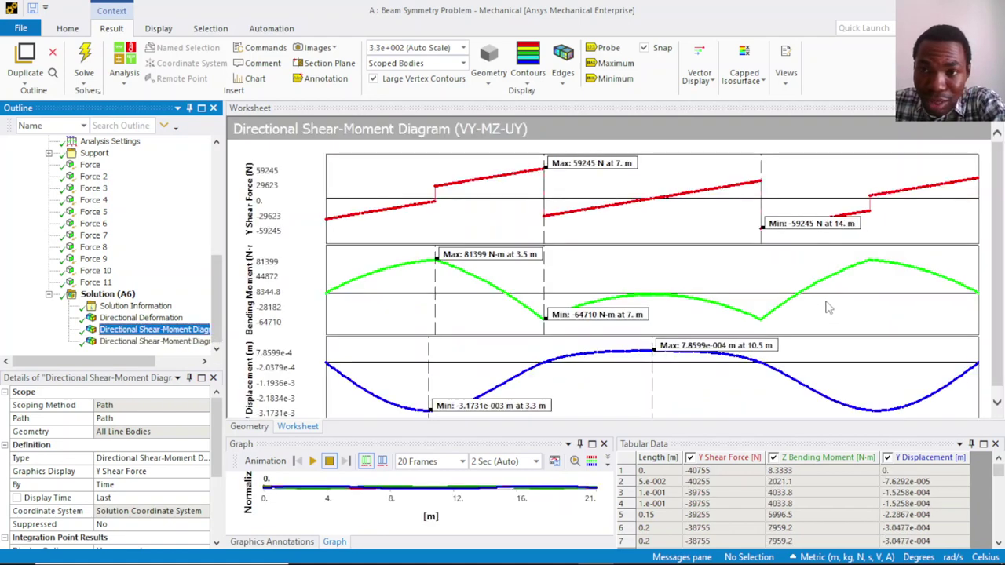
Examine the full beam's tabulated shear force, bending moment and Y displacement at the 7 m length.
click(676, 498)
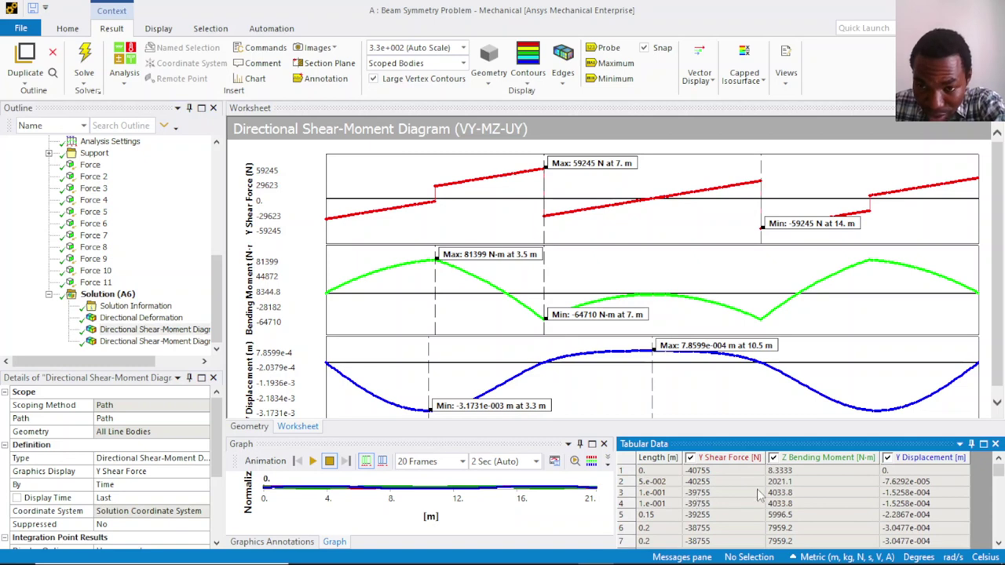
click(755, 494)
click(824, 492)
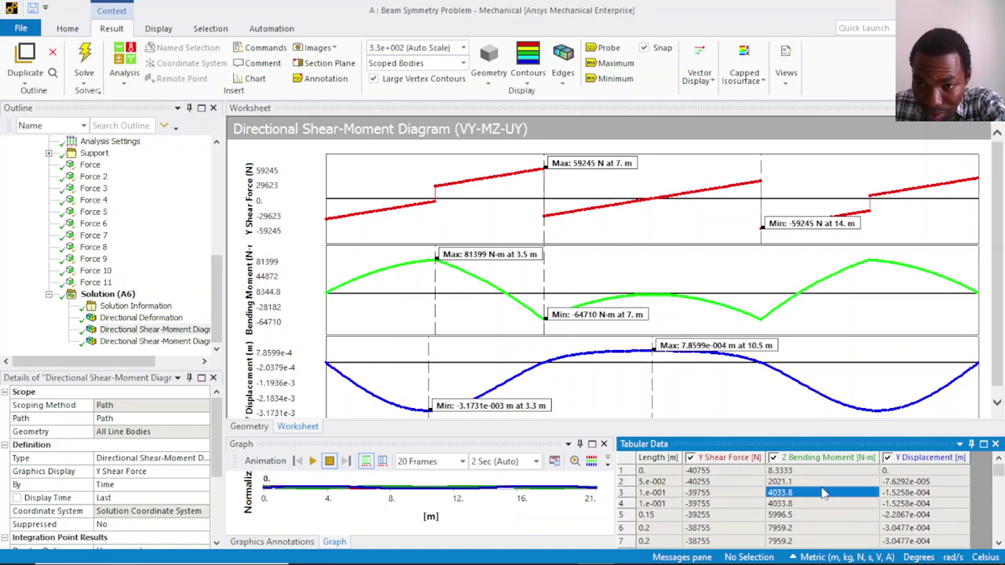
click(914, 493)
scroll(647, 497, down, 6)
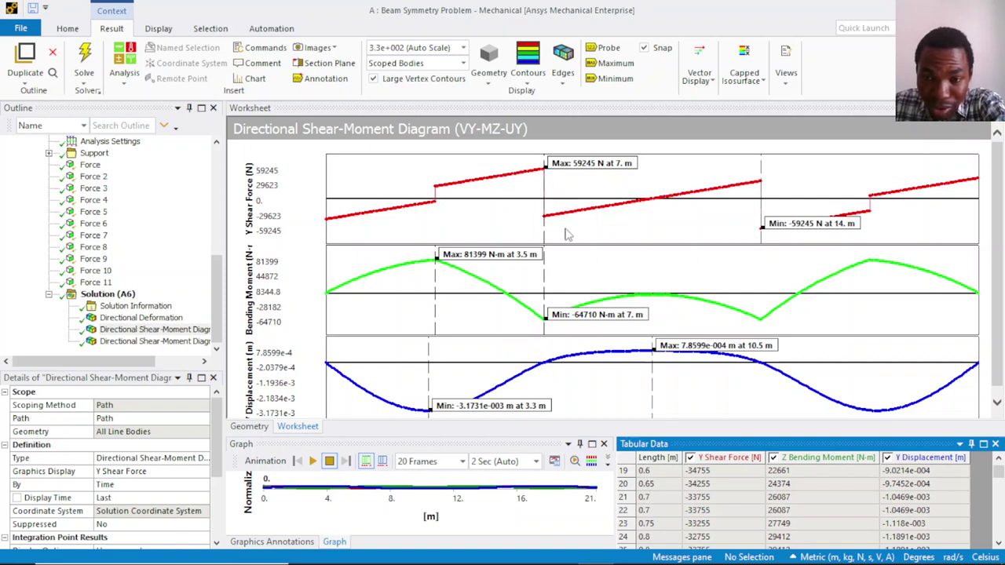
scroll(658, 526, down, 7)
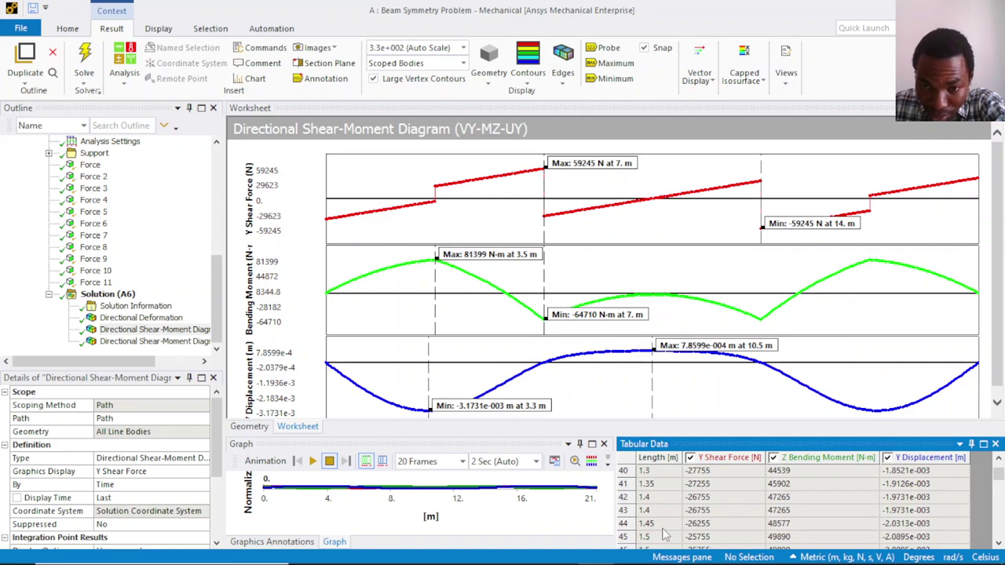
scroll(663, 532, down, 8)
scroll(664, 533, down, 20)
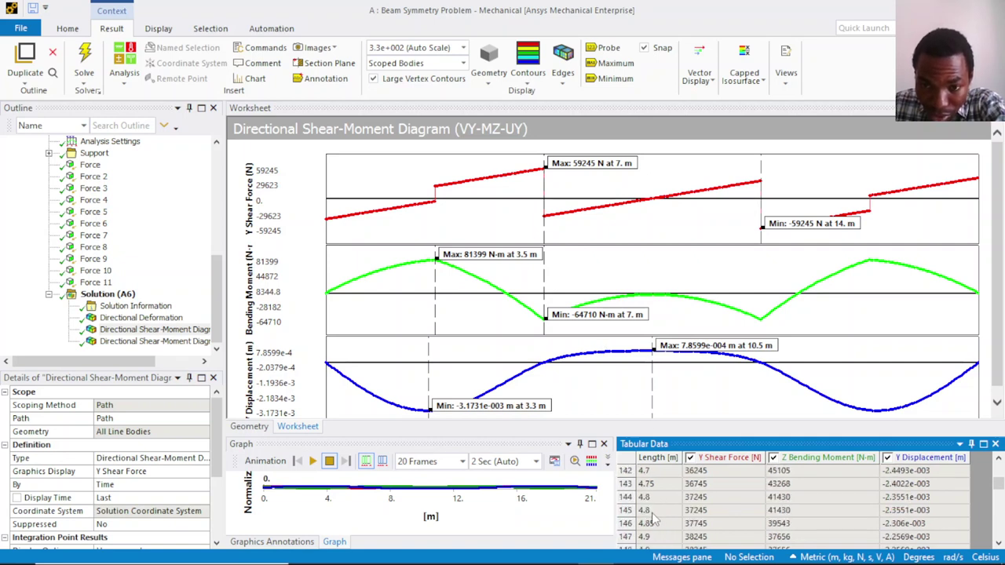
scroll(654, 518, down, 15)
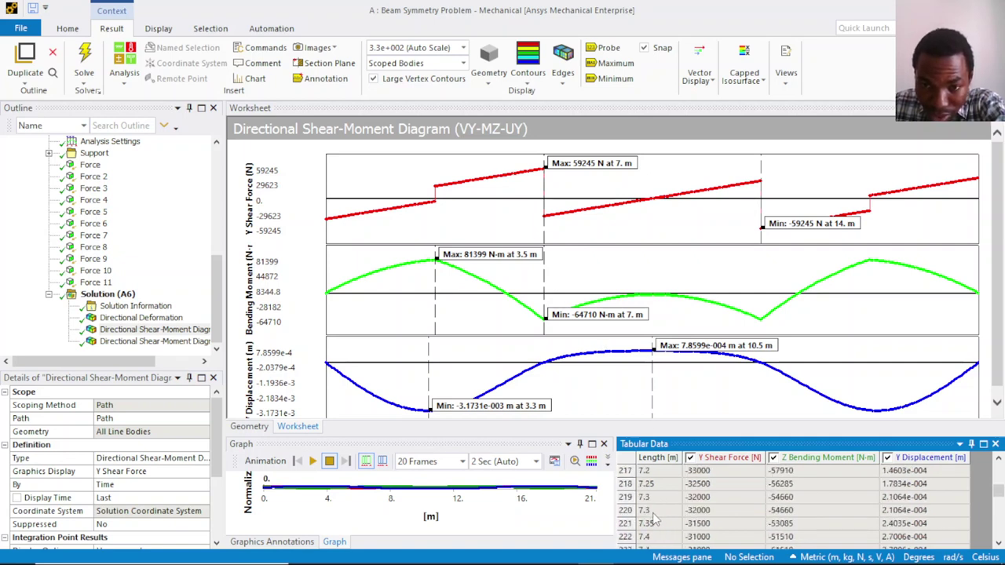
scroll(654, 518, up, 2)
drag(626, 497, 628, 510)
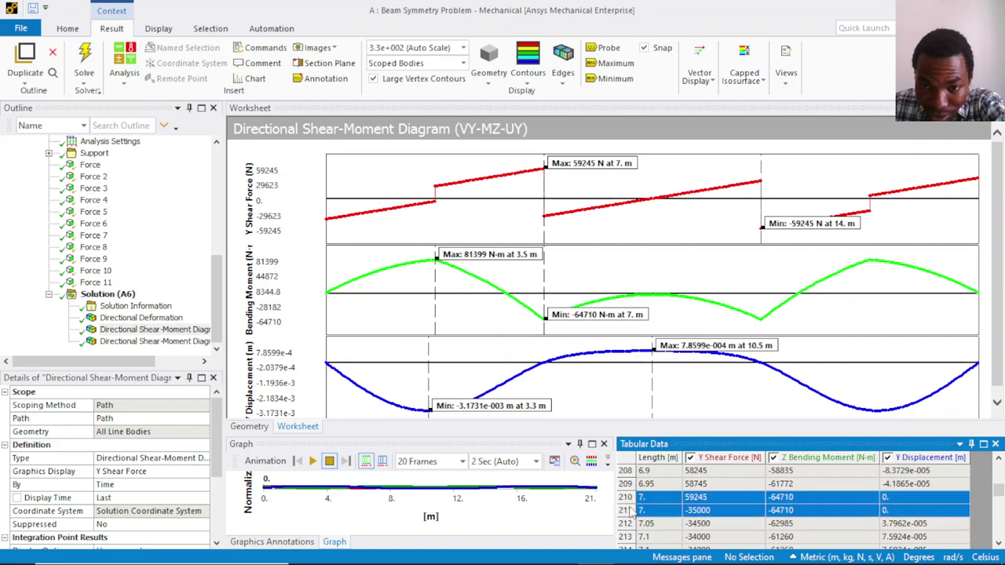
scroll(631, 514, up, 20)
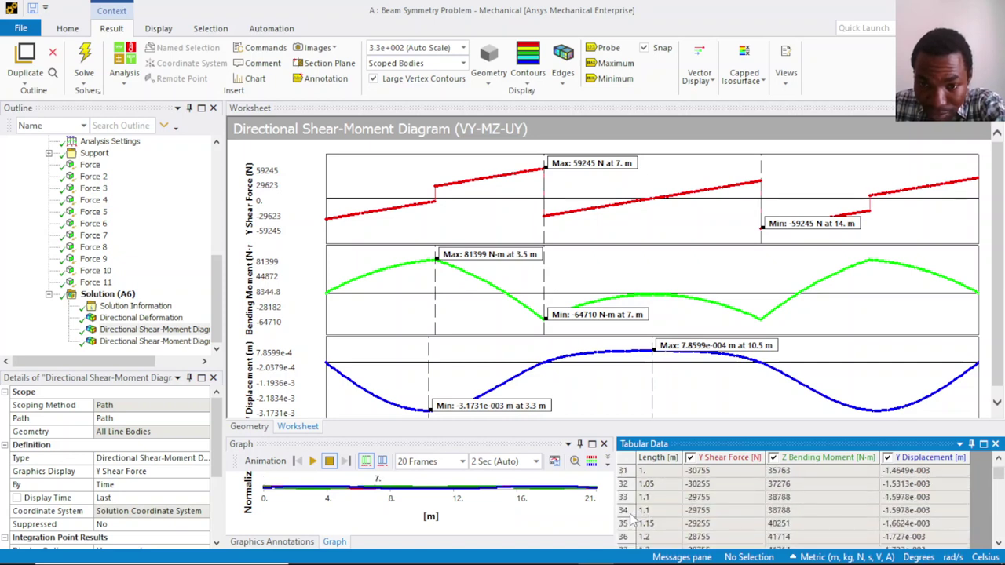
scroll(633, 519, down, 20)
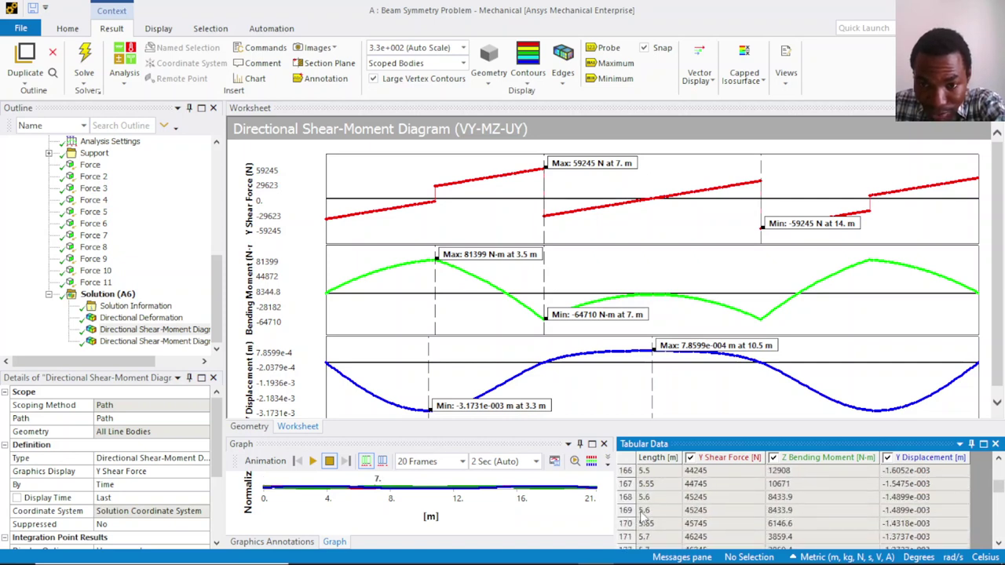
scroll(642, 514, down, 3)
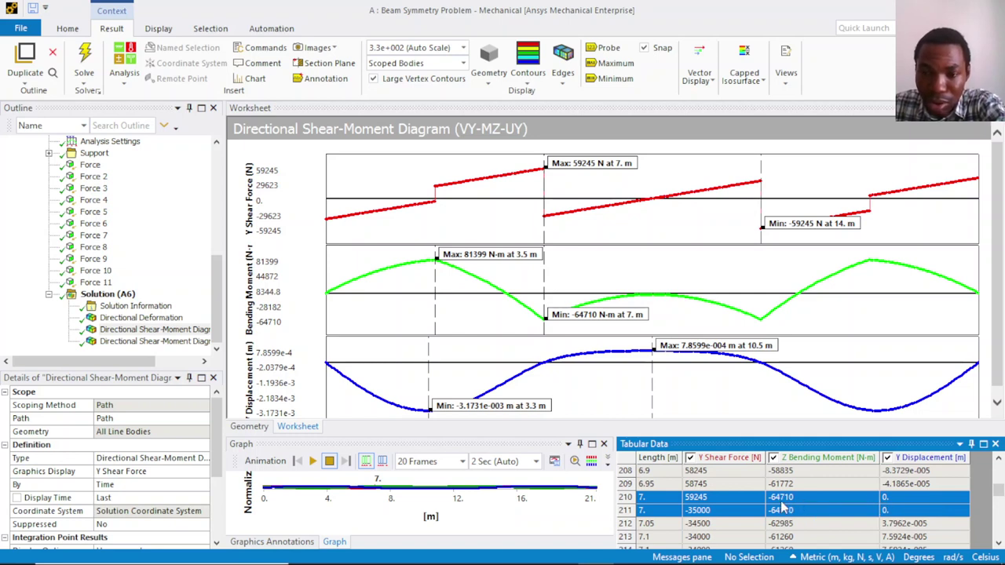
Examine the full beam's tabulated shear force, bending moment and Y displacement at the 3.5 m length.
scroll(744, 500, up, 20)
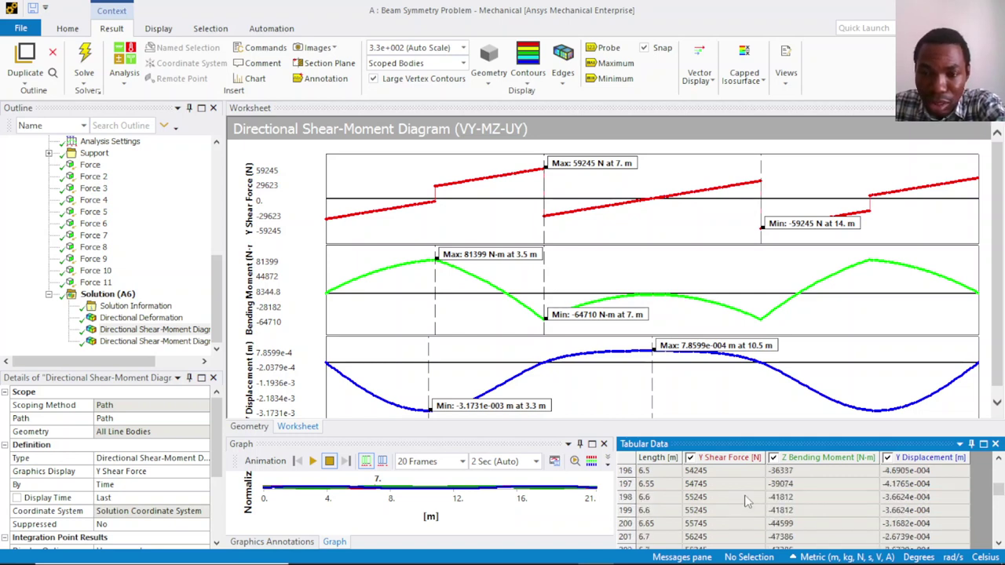
scroll(746, 500, up, 14)
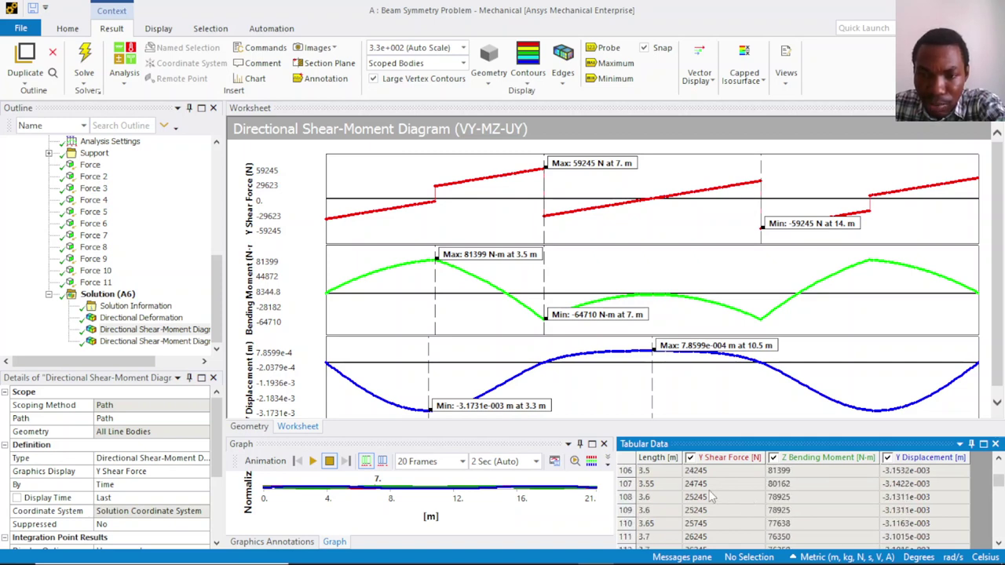
scroll(711, 496, up, 1)
scroll(663, 529, up, 1)
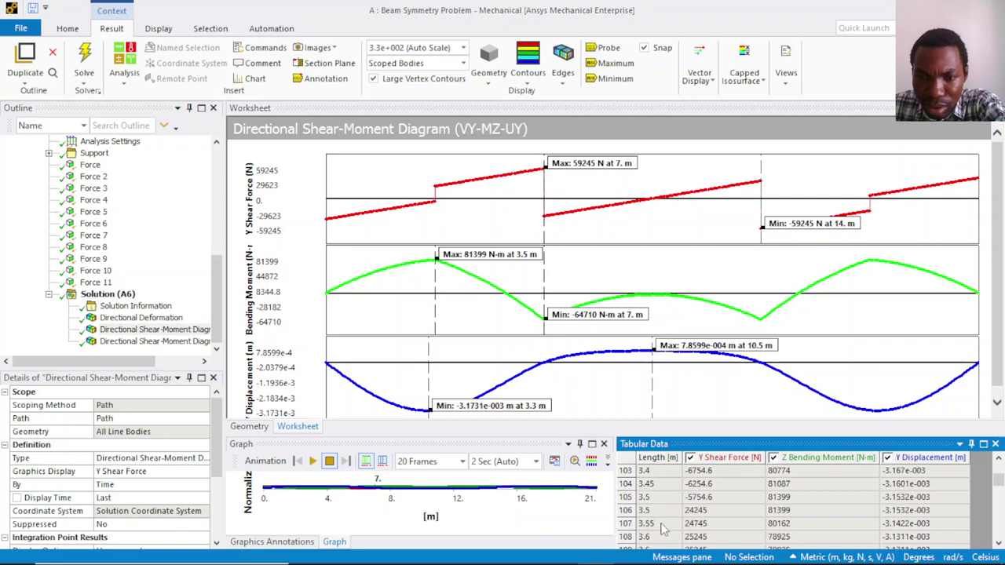
drag(637, 499, 639, 510)
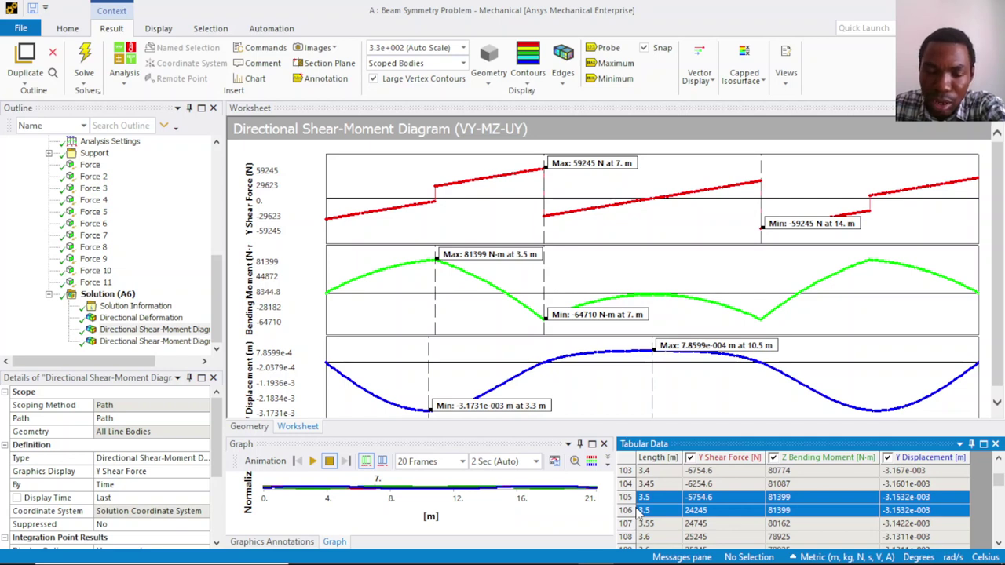
click(638, 508)
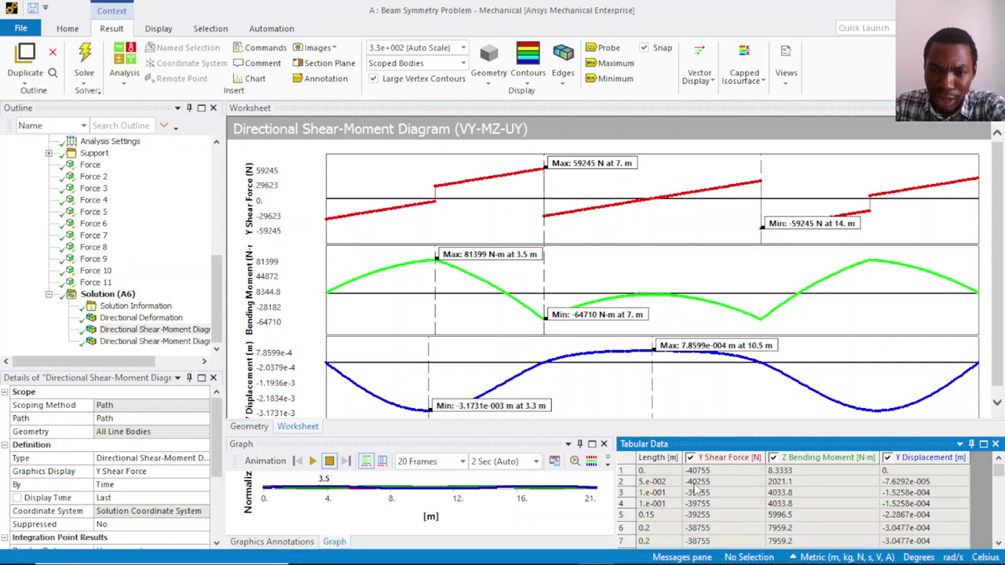
Widen the Length column of the tabular data and review the rows near the beam's start.
drag(685, 458, 782, 458)
scroll(682, 503, down, 1)
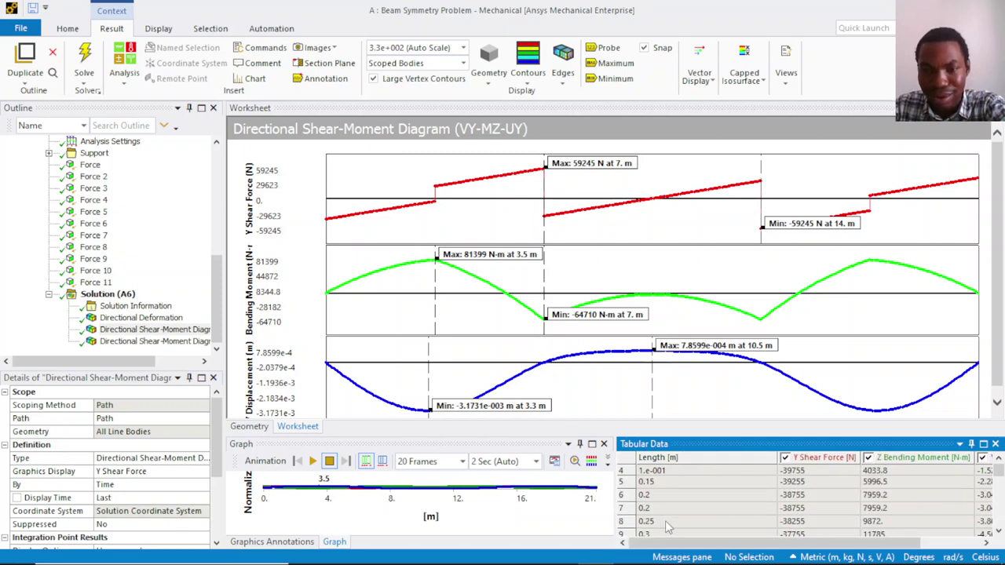
scroll(672, 478, down, 4)
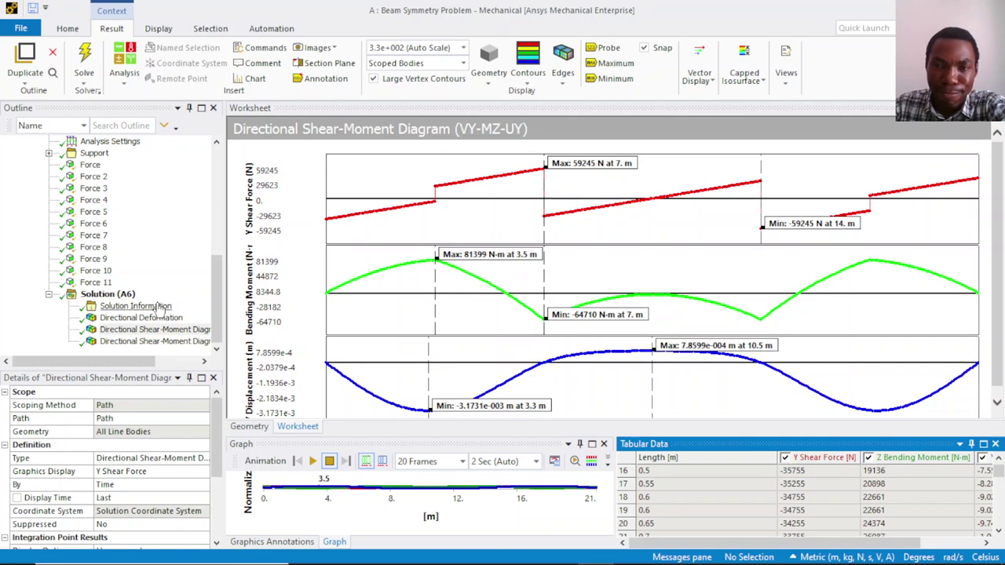
Widen the outline pane and duplicate Path 2 under Construction Geometry.
scroll(159, 307, up, 2)
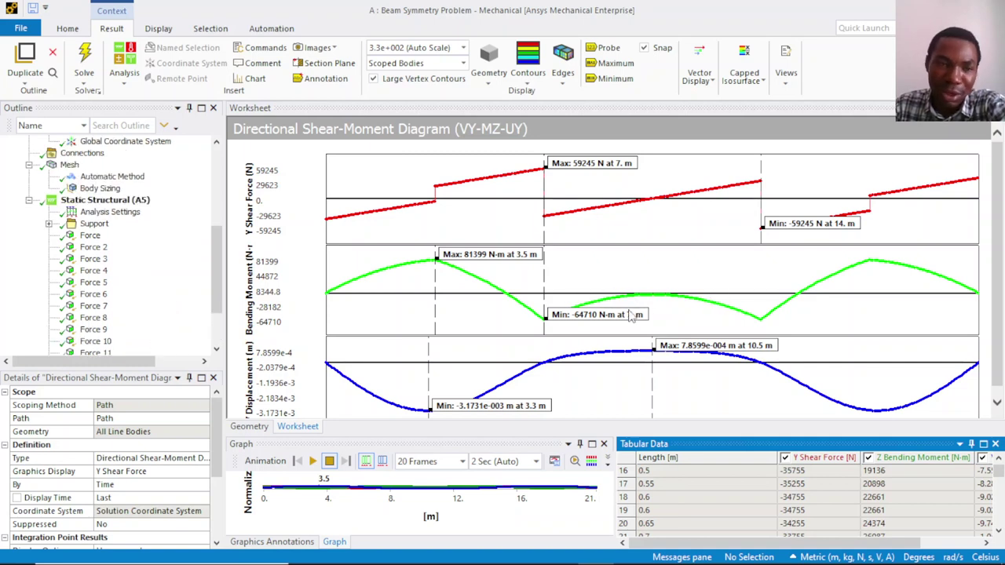
scroll(151, 242, up, 5)
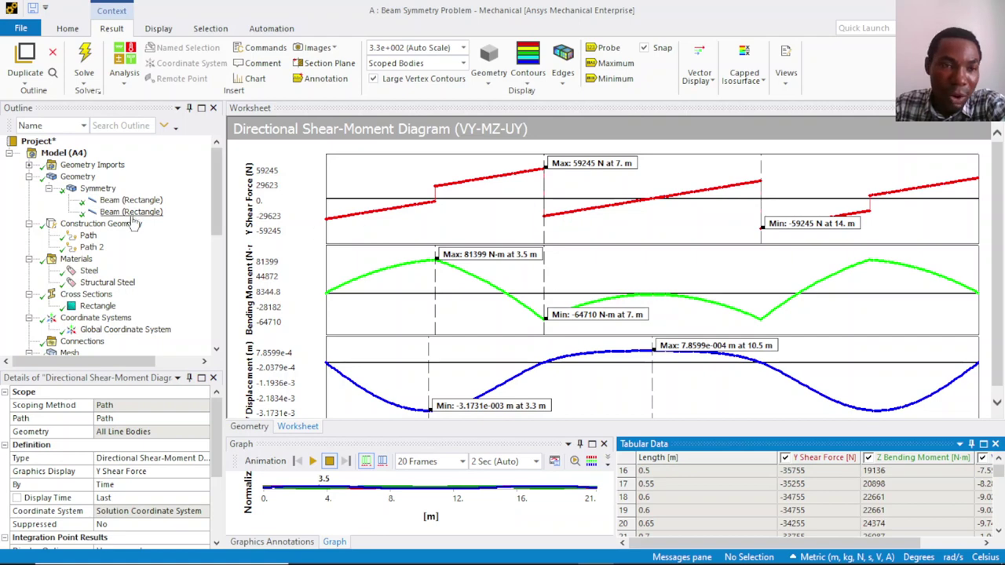
scroll(134, 226, down, 7)
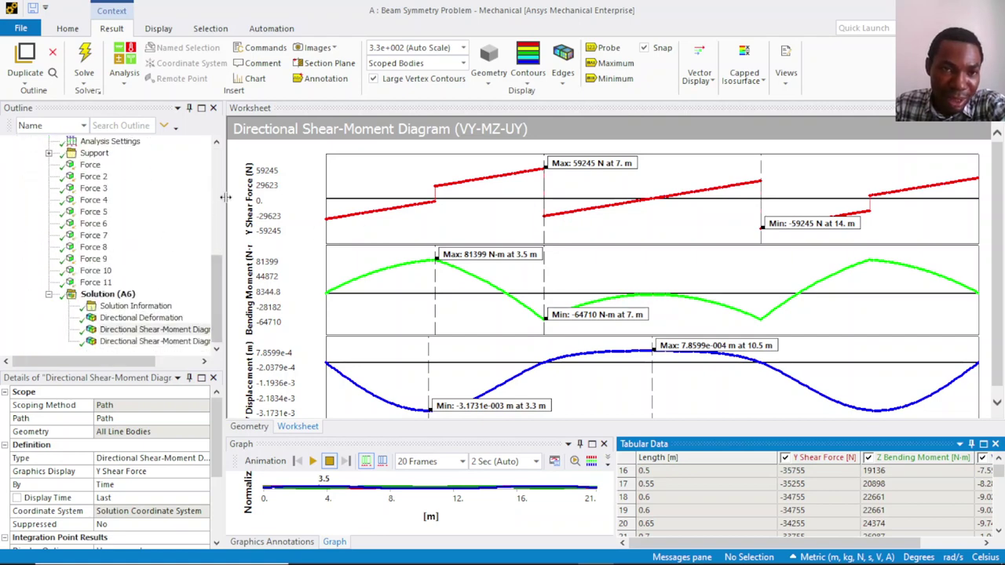
drag(225, 198, 336, 201)
scroll(212, 279, up, 6)
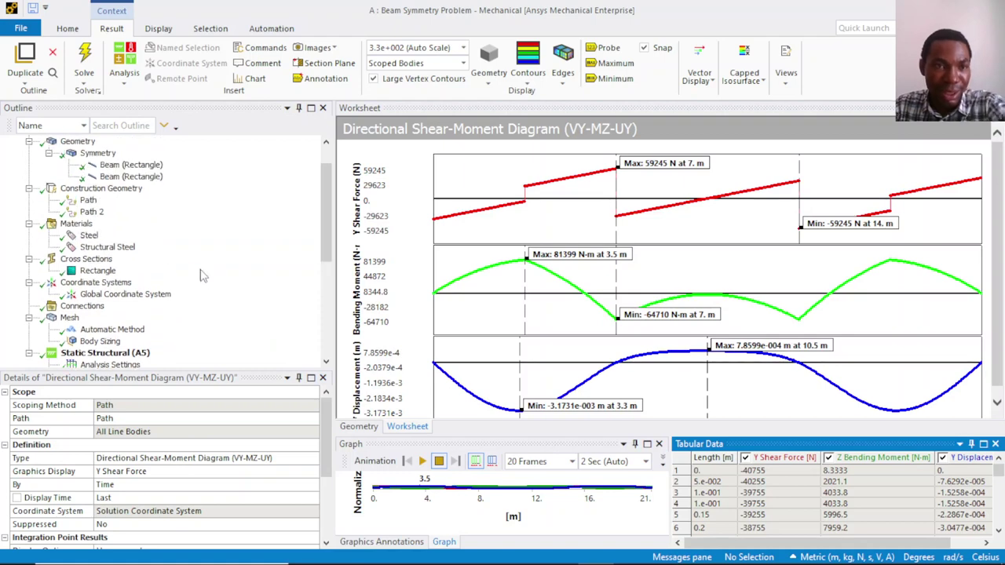
scroll(200, 275, up, 1)
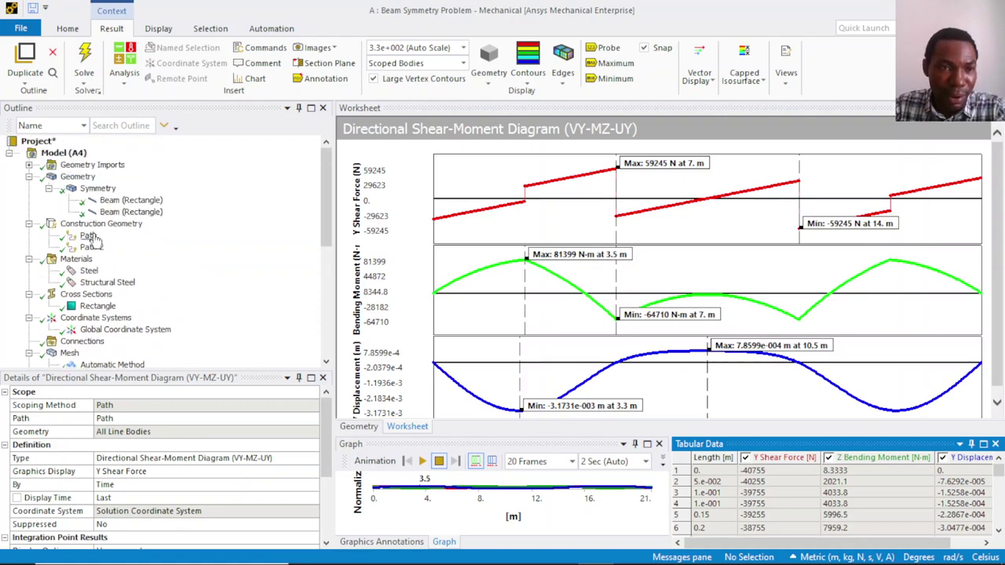
click(93, 247)
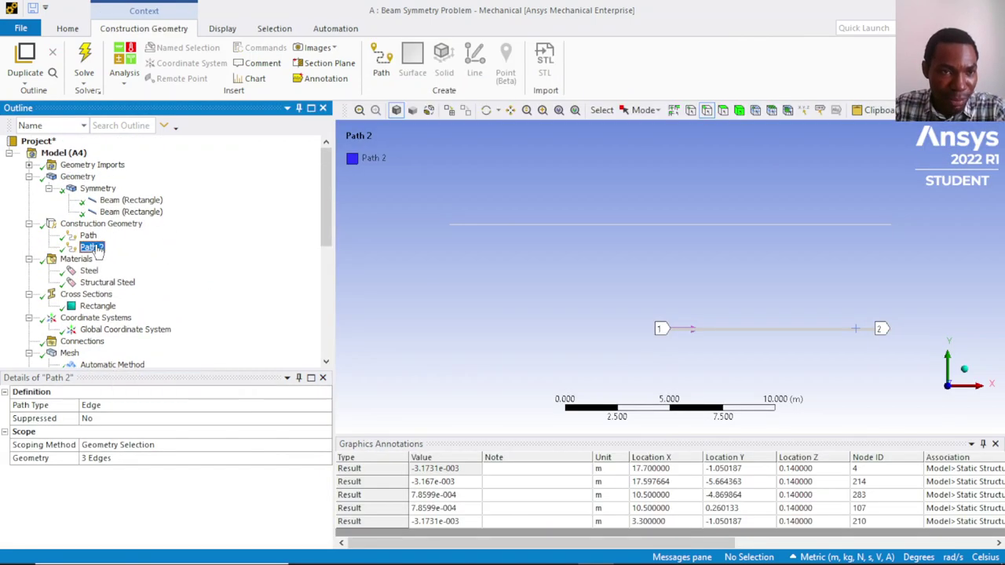
right_click(93, 247)
click(168, 328)
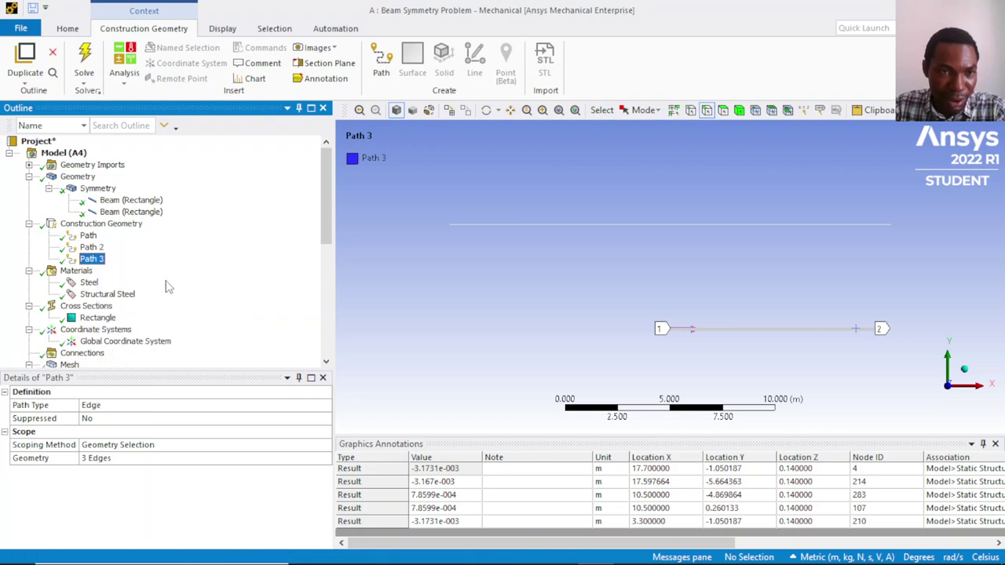
Scope Path 3 to the full beam's middle 7 m edge.
click(682, 225)
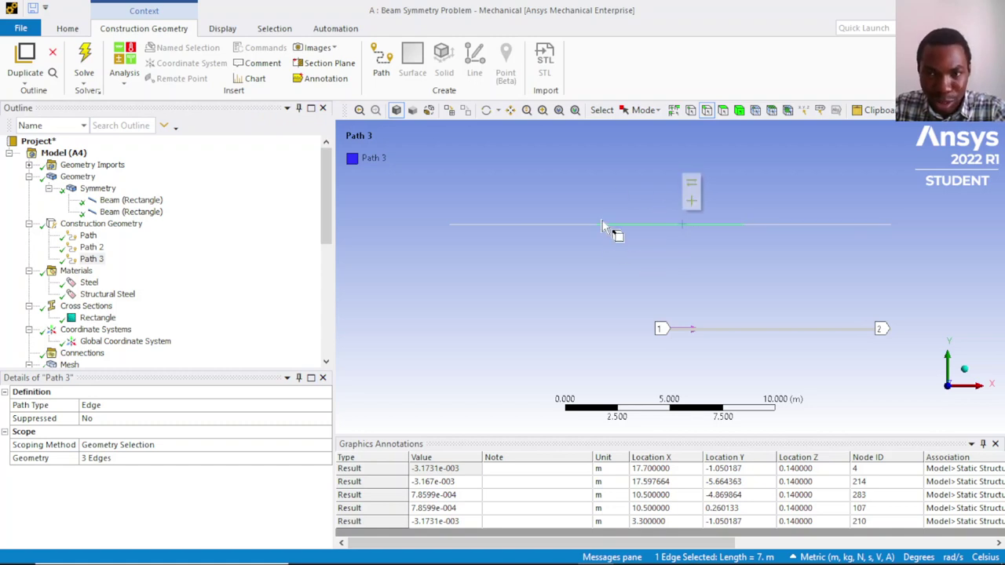
click(130, 462)
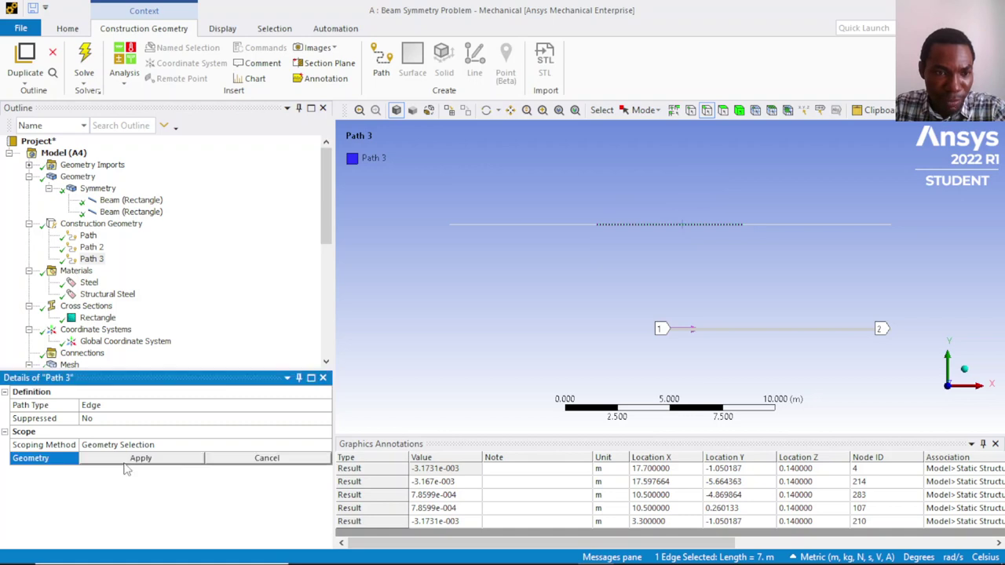
click(135, 461)
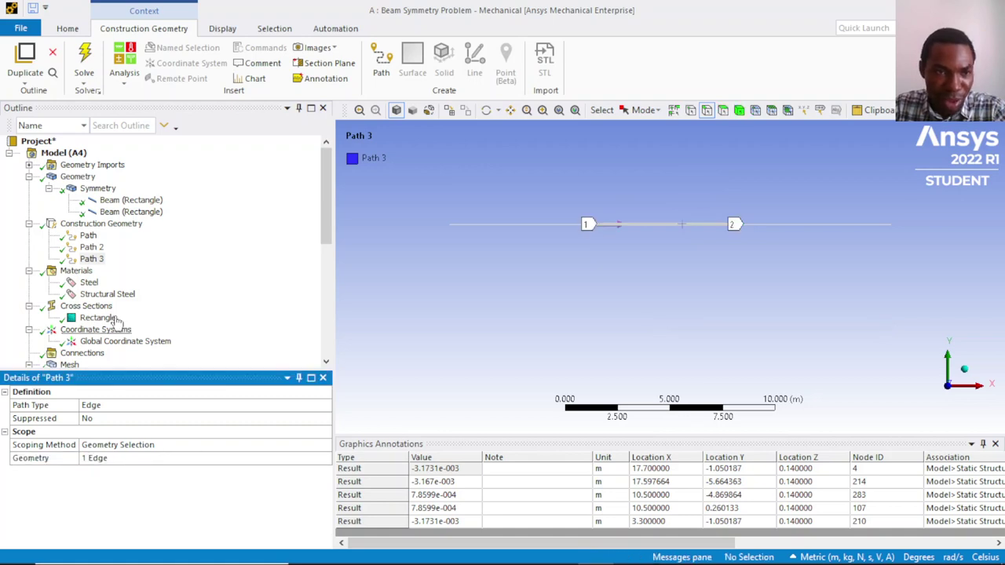
Duplicate Directional Shear-Moment Diagram (VY-MZ-UY) 2, assign Path 3 to the copy and solve for its results.
scroll(106, 283, down, 7)
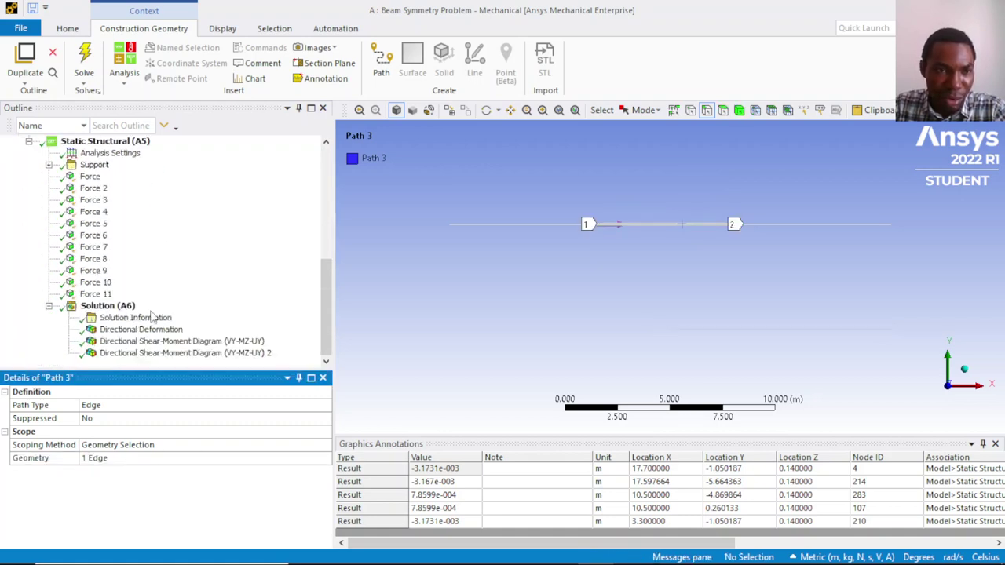
click(162, 353)
right_click(161, 353)
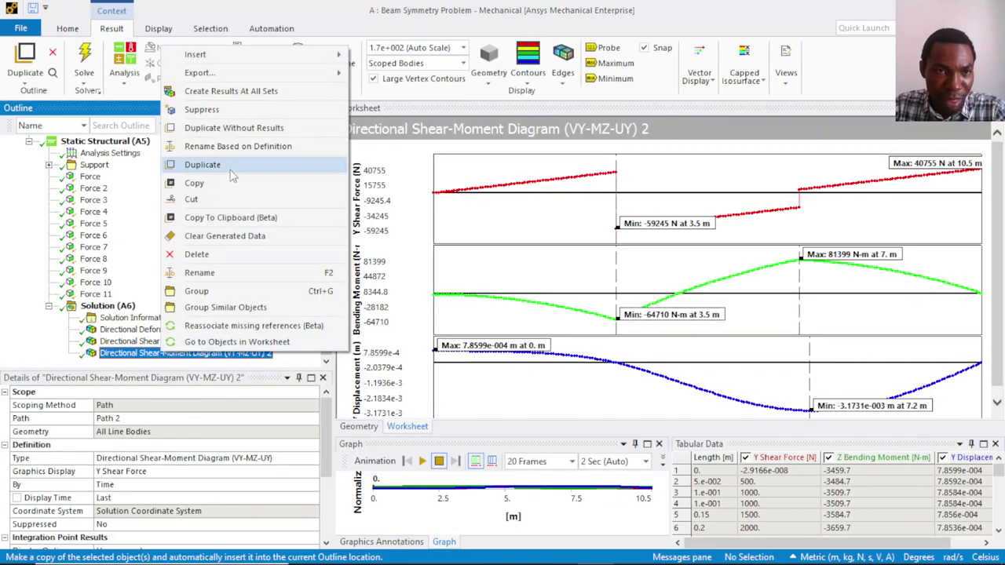
click(202, 164)
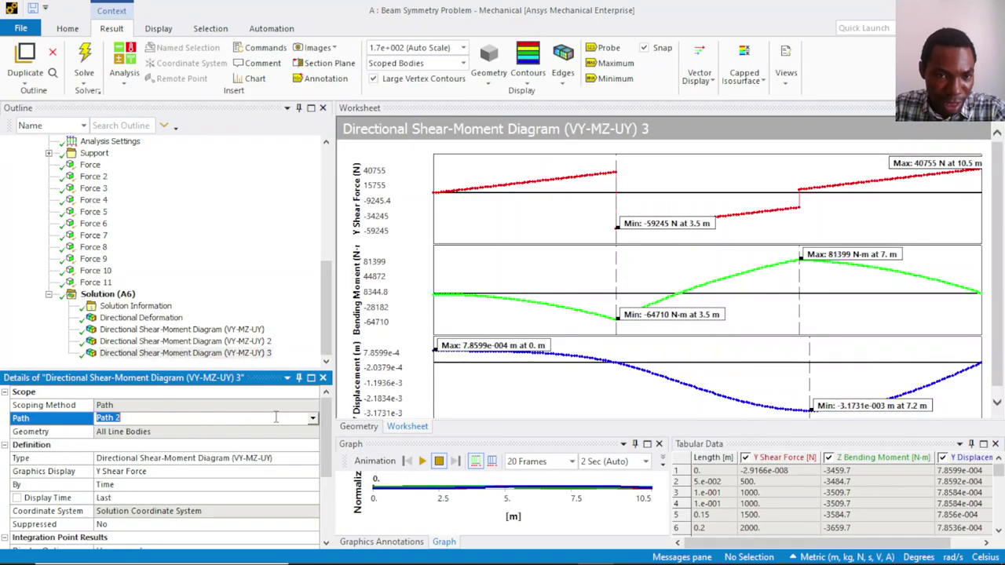
click(308, 419)
click(267, 448)
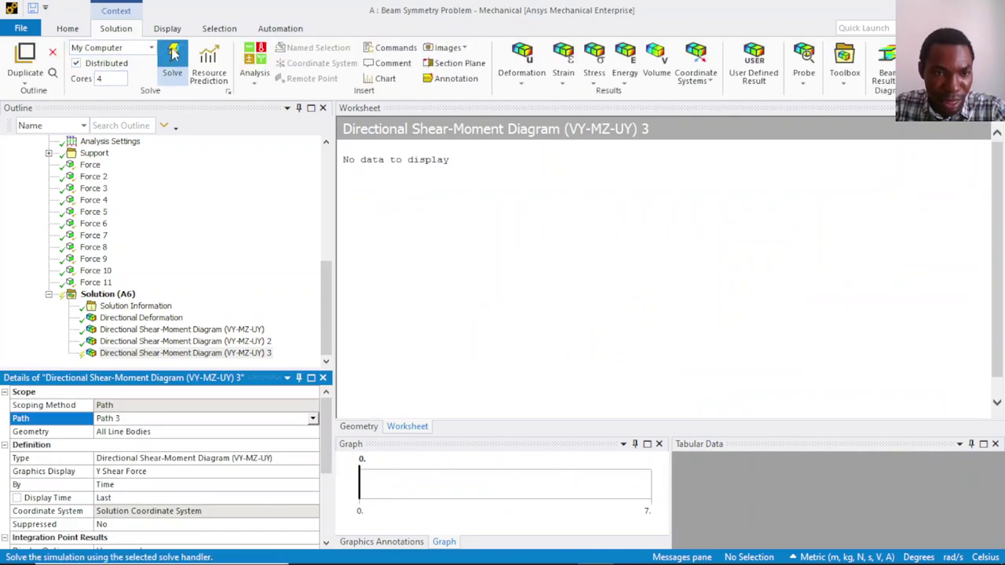
click(171, 55)
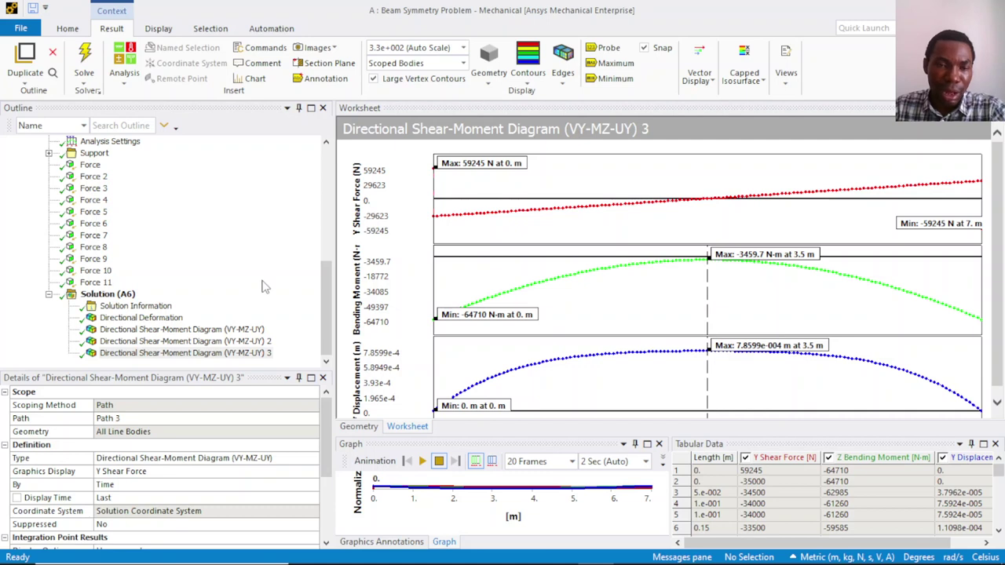
Review the Y-axis directional deformation of the full beam against that of the half-symmetry beam.
scroll(251, 282, up, 3)
scroll(189, 255, up, 5)
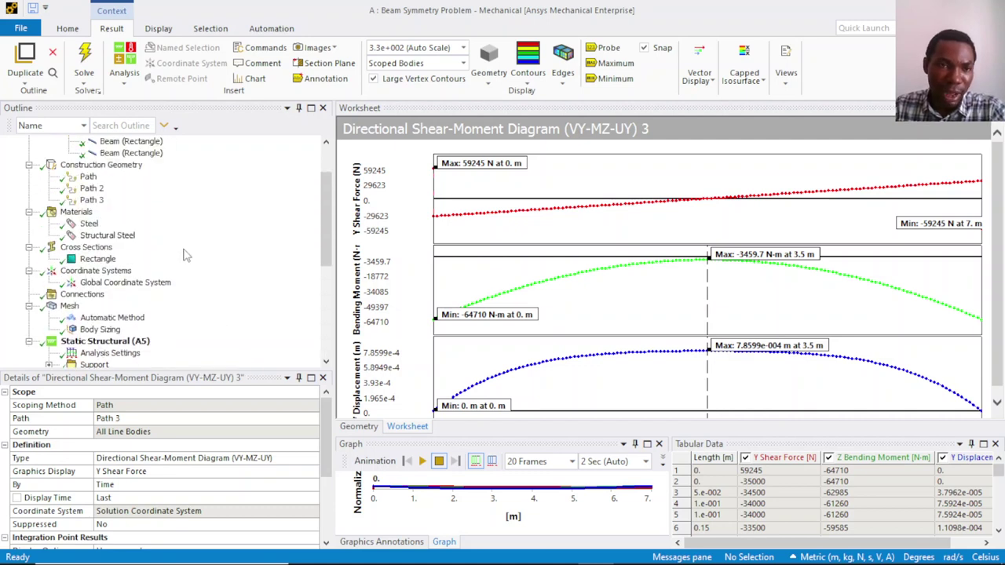
scroll(167, 254, down, 7)
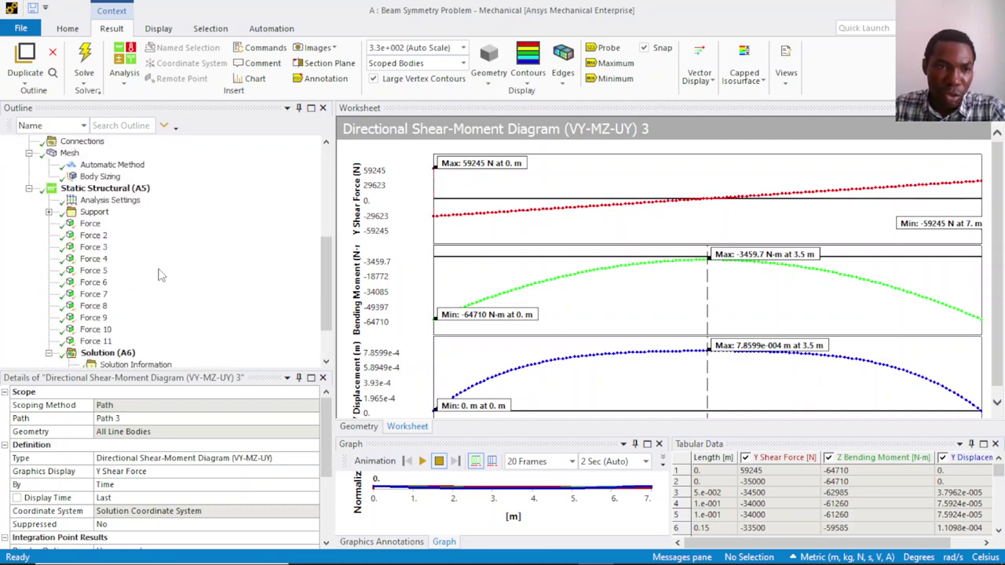
click(174, 330)
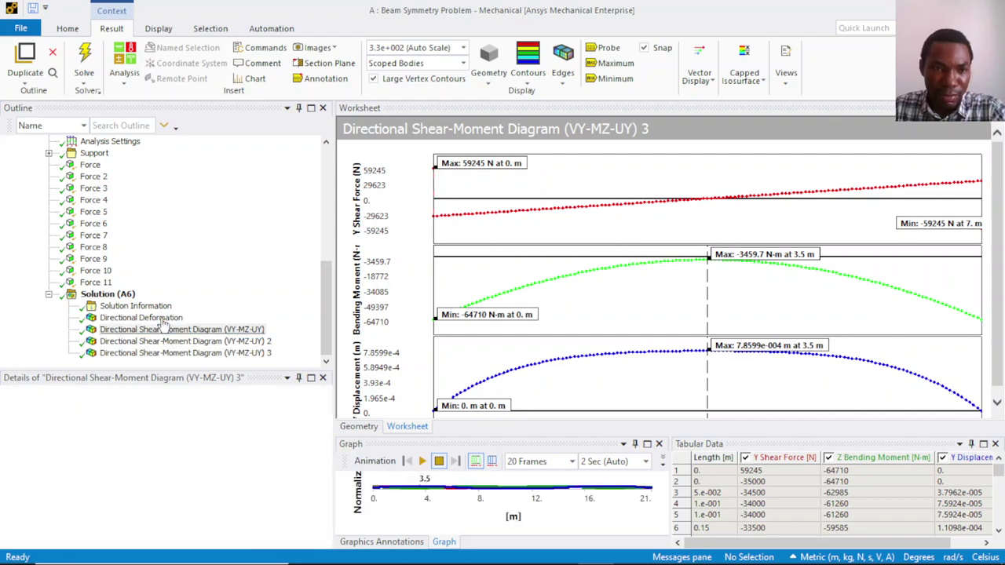
click(162, 318)
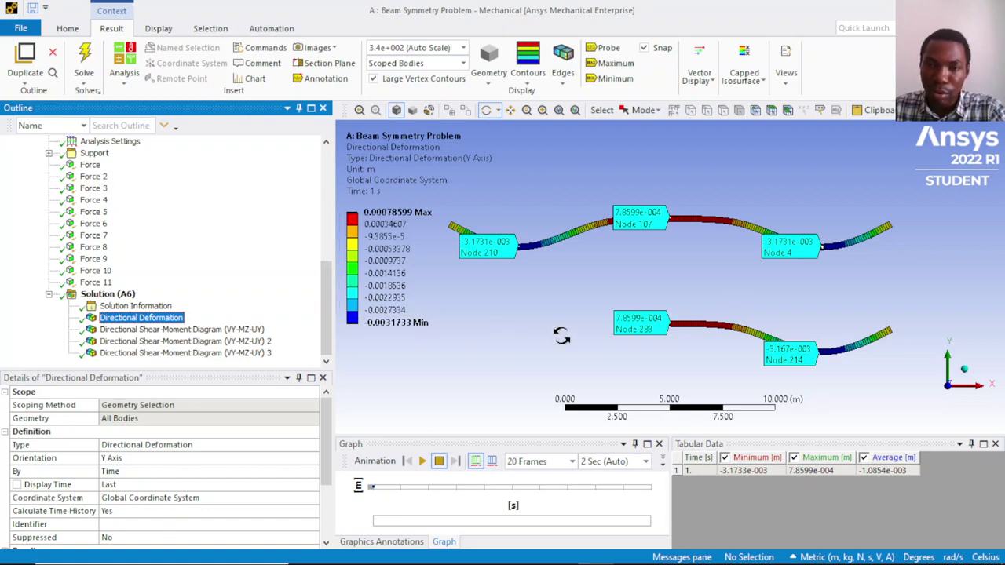
click(706, 373)
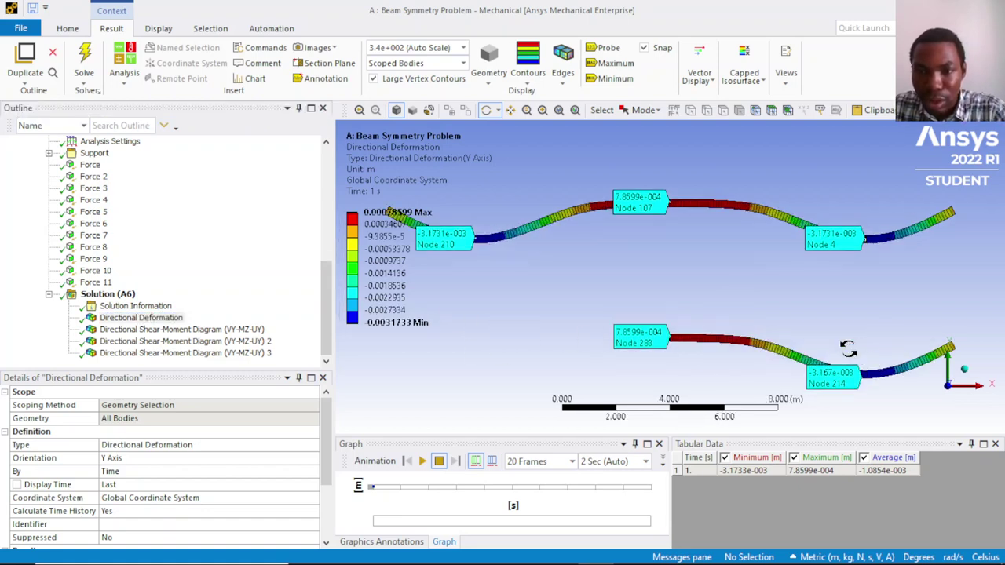
drag(914, 353, 887, 318)
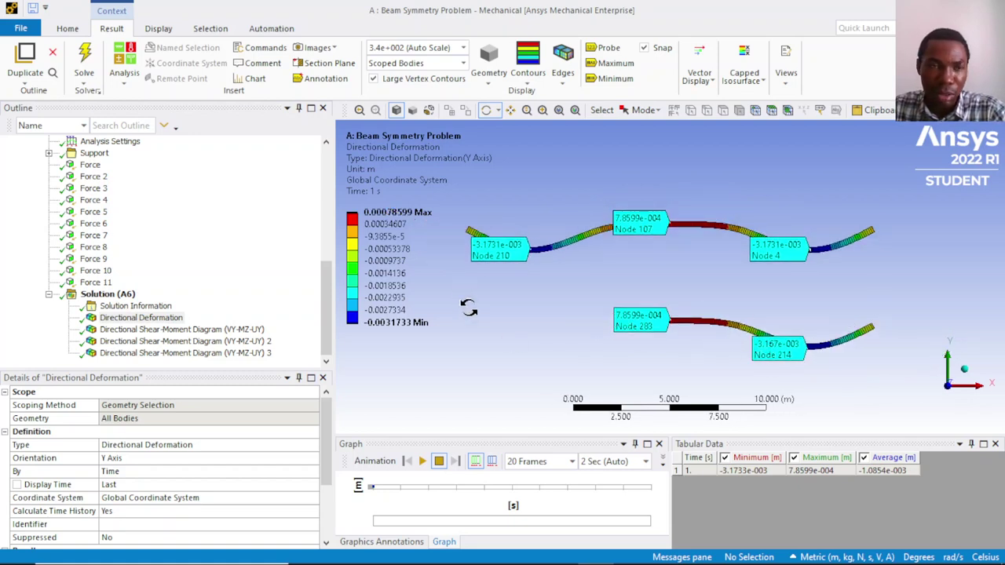
click(365, 311)
Insert a Symmetry object under Model (A4).
scroll(169, 251, up, 8)
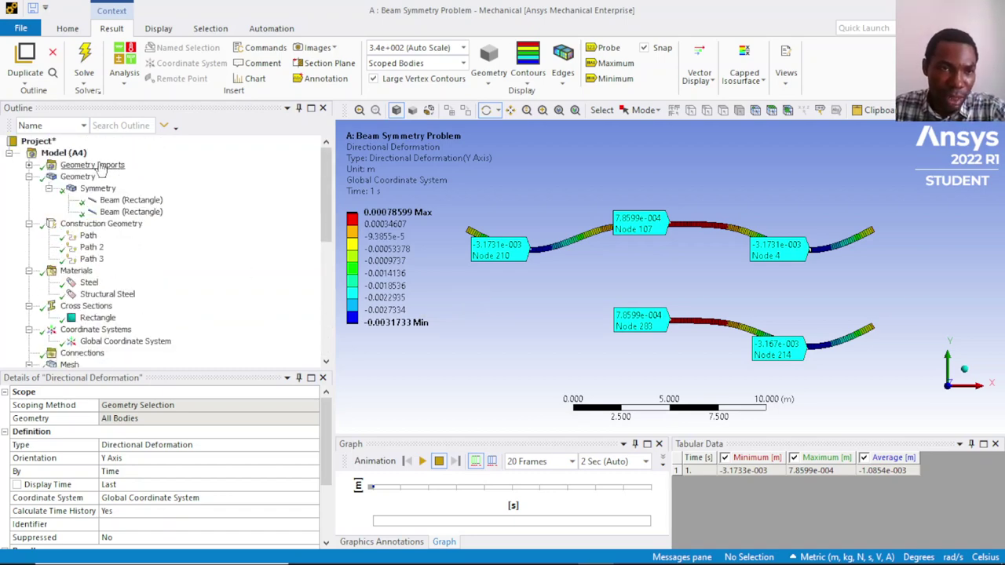
click(77, 154)
right_click(82, 156)
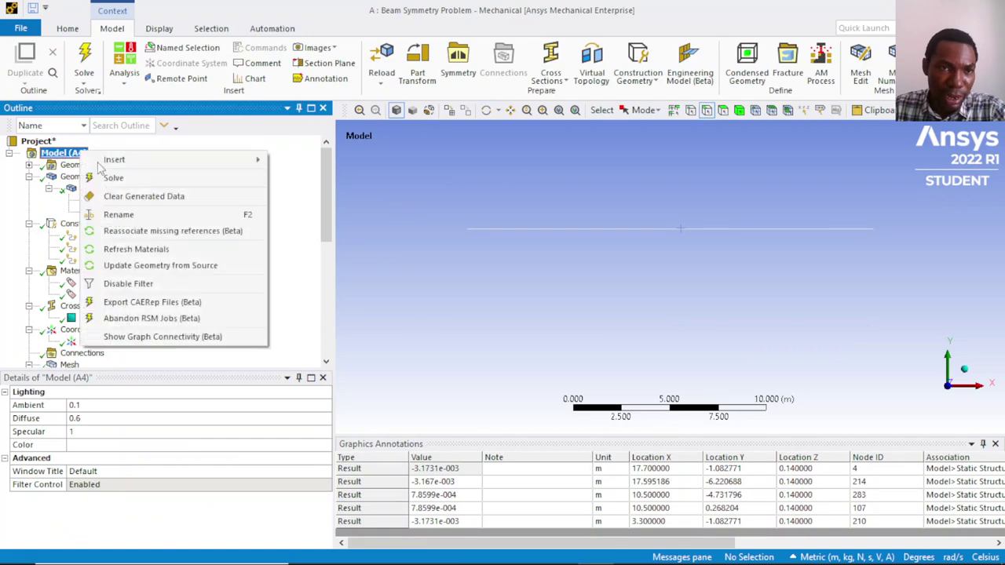
mouse_move(180, 162)
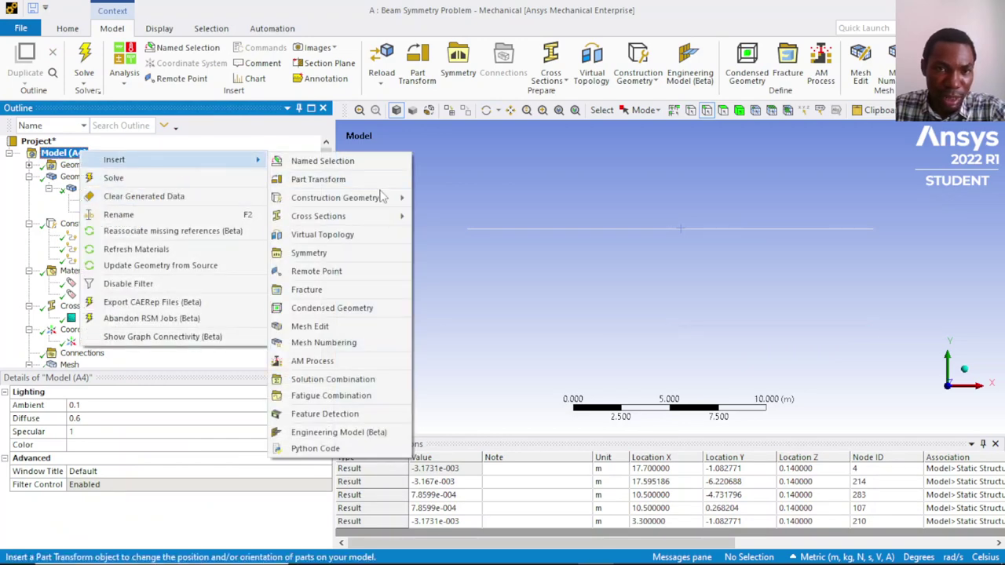
click(388, 253)
scroll(242, 260, down, 3)
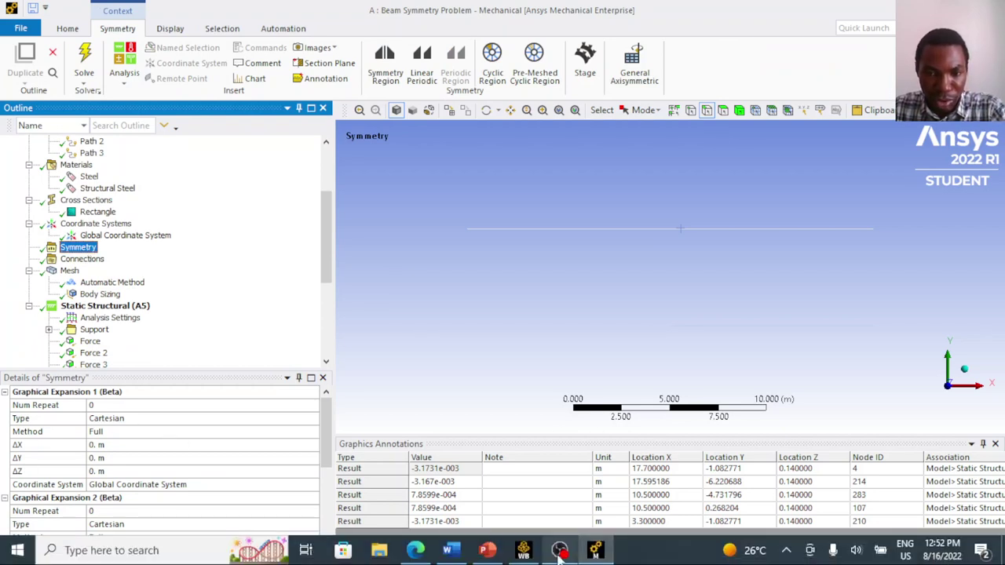
Switch to Workbench, toggle Beta Options in the Appearance options and accept the dialog.
click(523, 553)
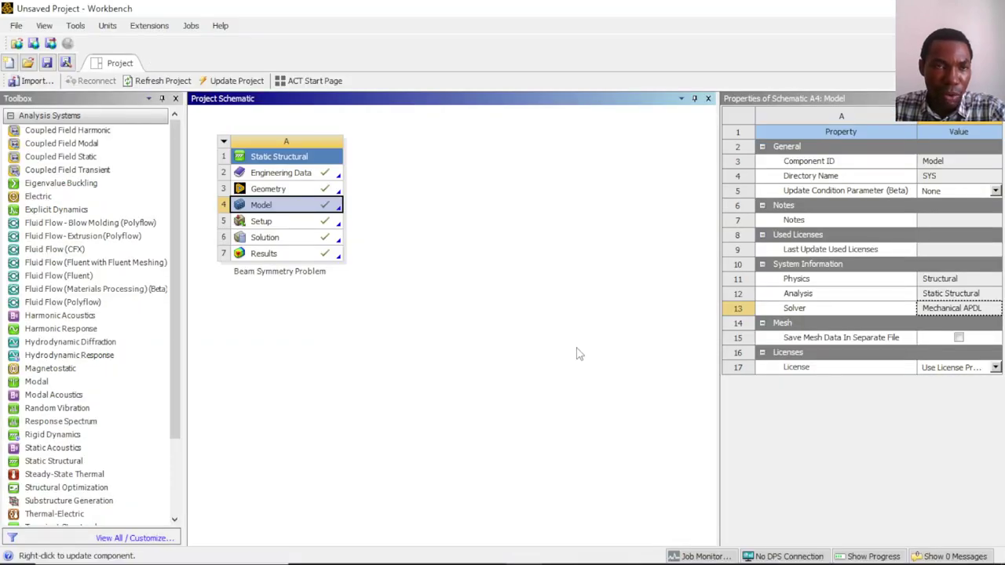
click(76, 25)
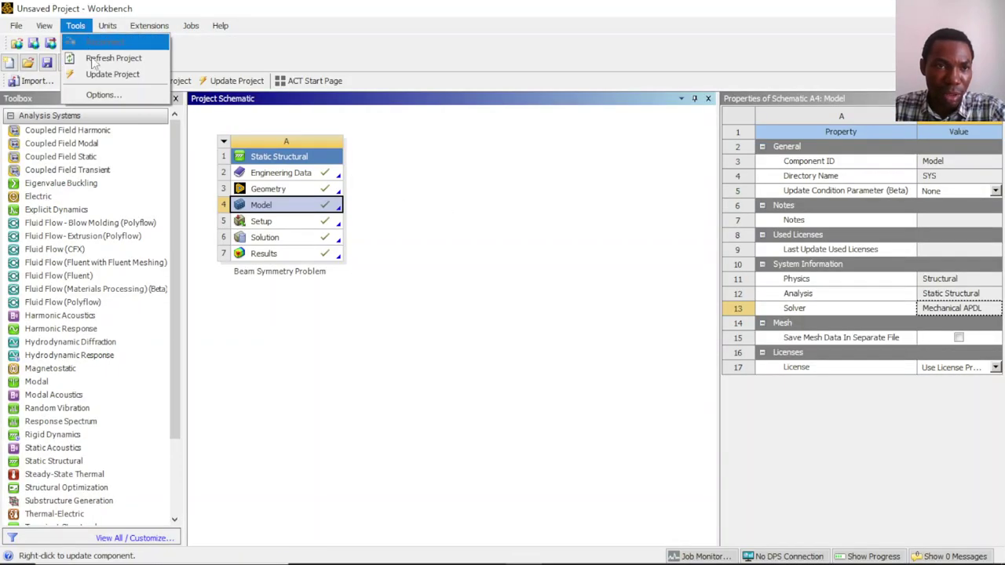
click(107, 94)
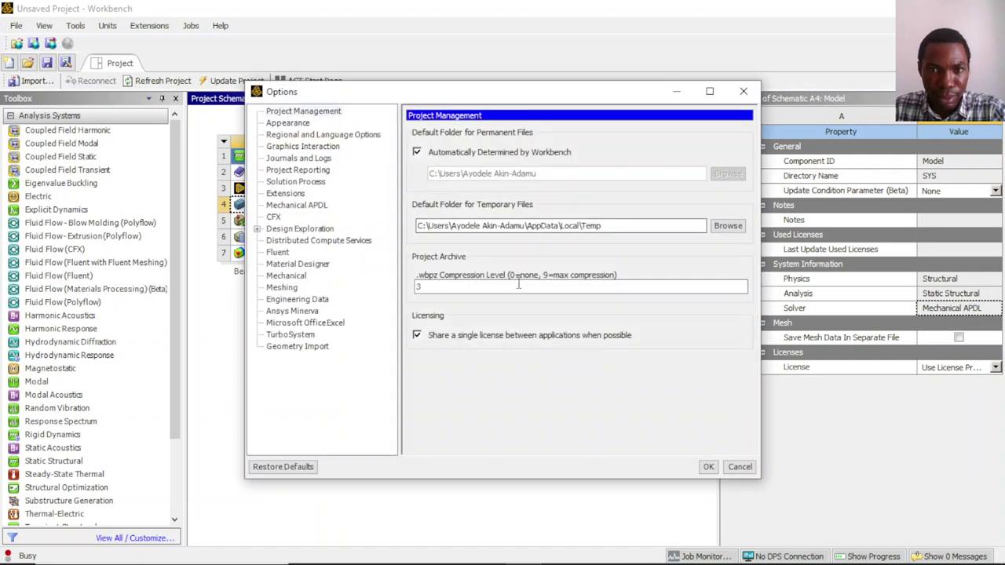
click(298, 124)
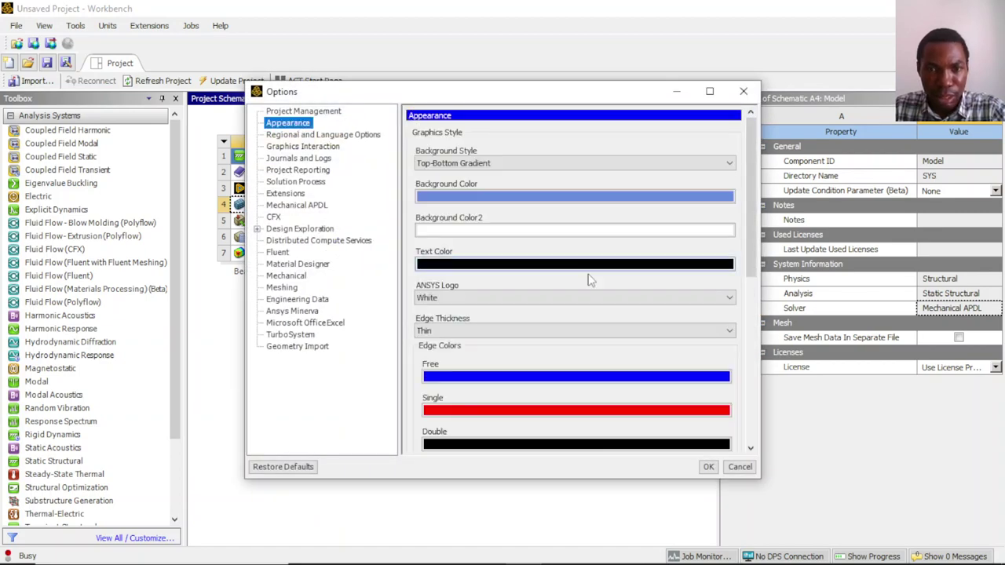
drag(750, 250, 751, 412)
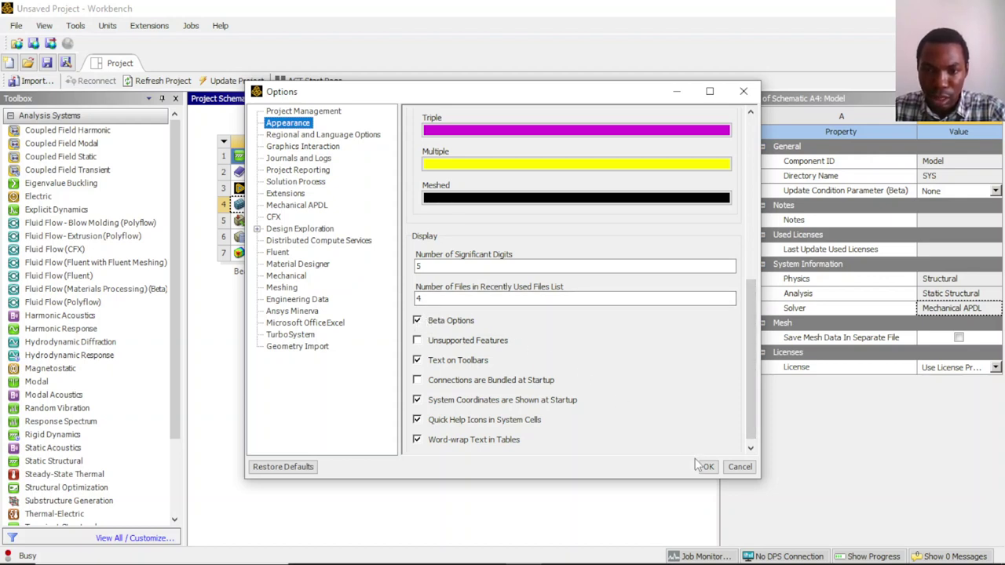
click(417, 322)
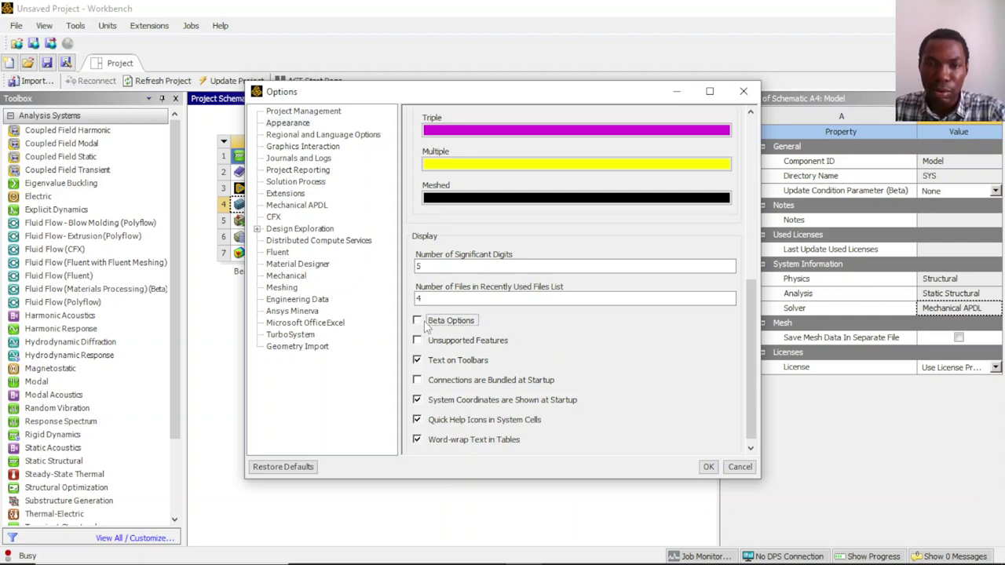
click(708, 467)
Switch back to Mechanical and insert a coordinate system at the half beam's symmetry-end vertex, located at (10.5, -5, 0) m.
mouse_move(439, 562)
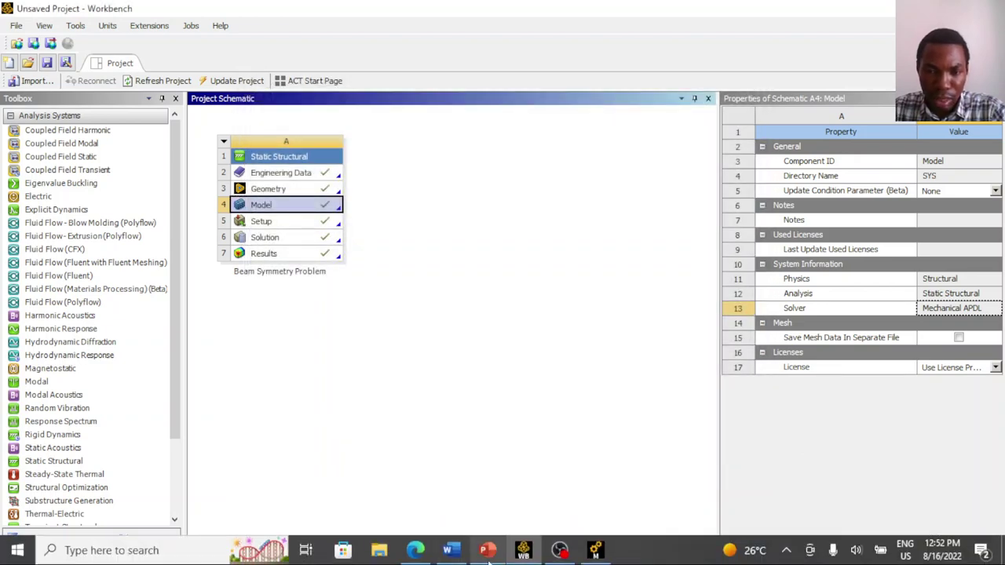
click(596, 551)
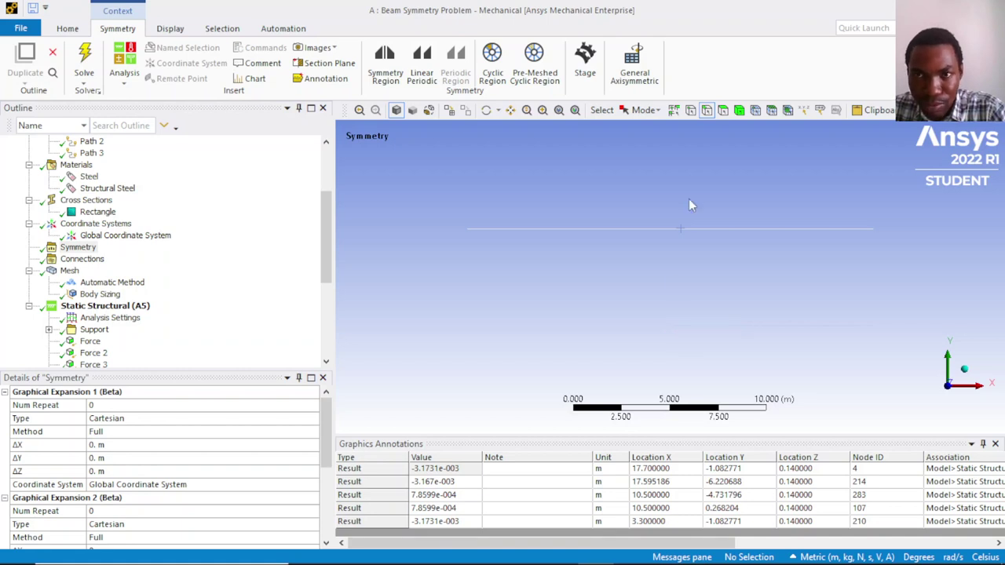
click(671, 328)
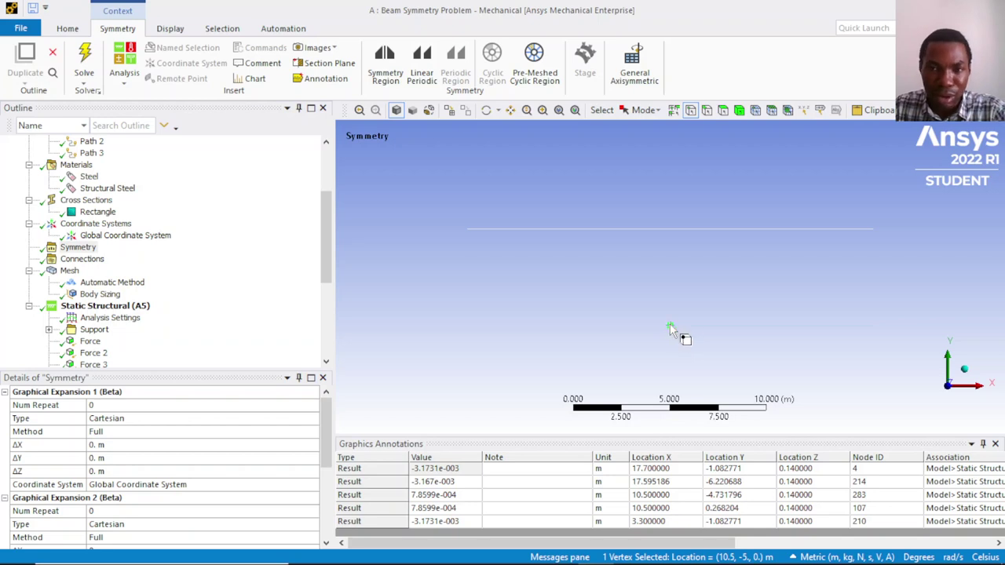
click(94, 225)
right_click(96, 226)
mouse_move(138, 237)
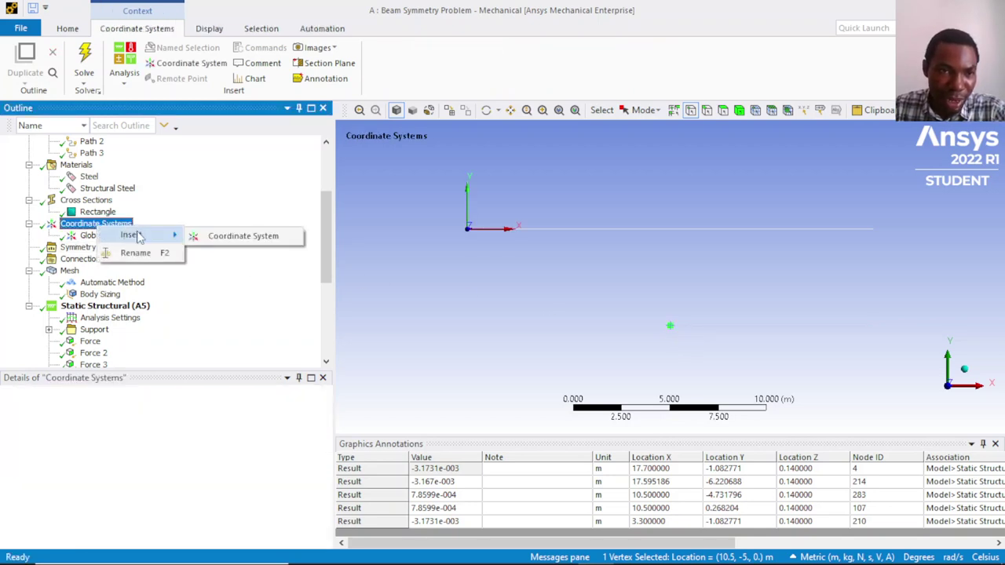
click(275, 237)
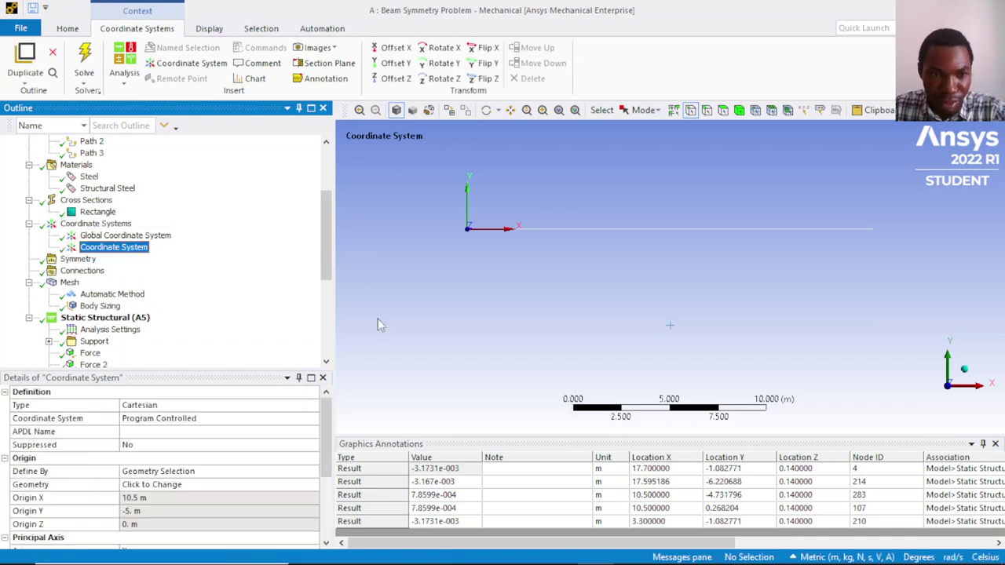
Apply the half beam's symmetry-end vertex as the new coordinate system's origin geometry and compare its placement with the global system.
scroll(212, 463, down, 2)
scroll(207, 441, up, 2)
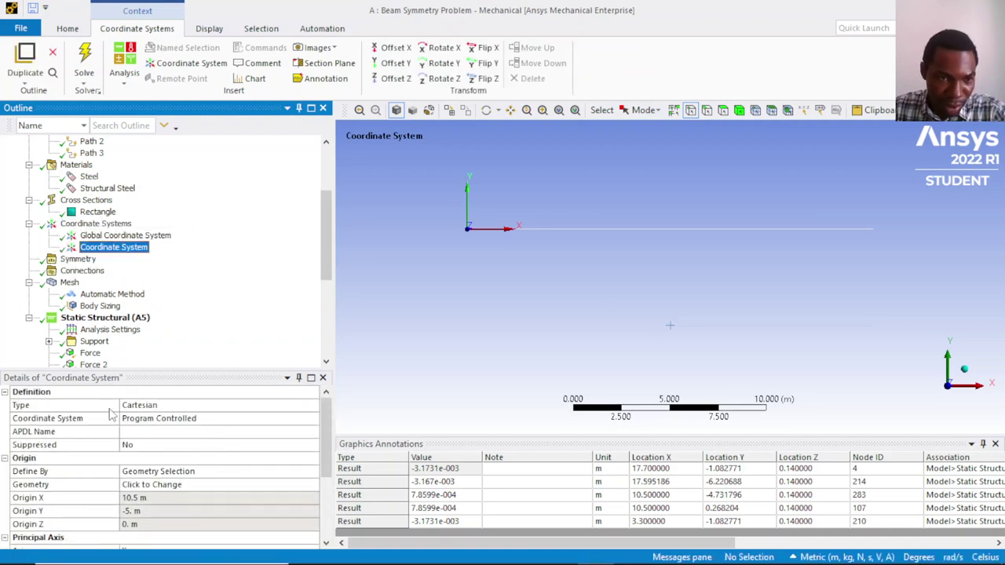
click(670, 330)
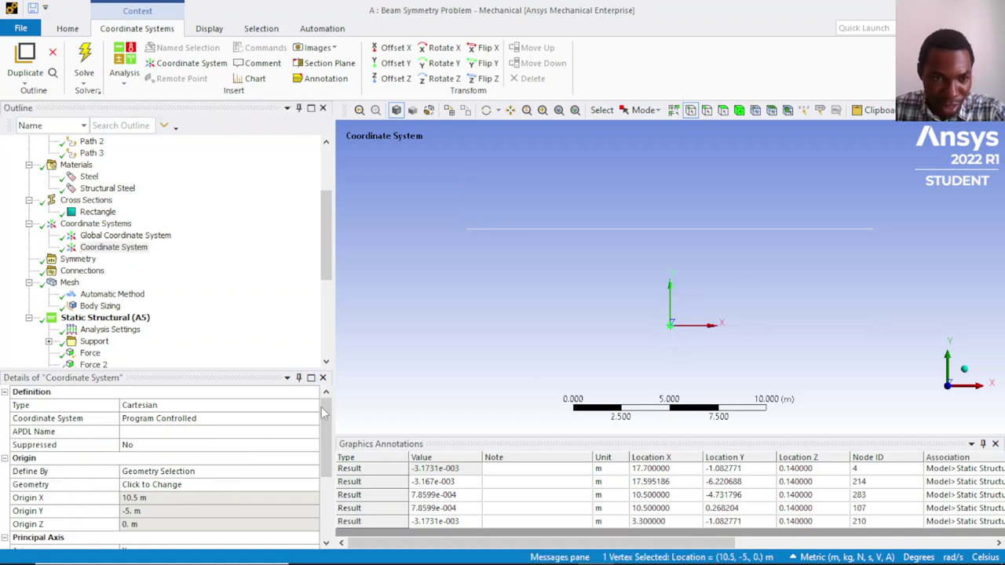
click(183, 474)
click(181, 485)
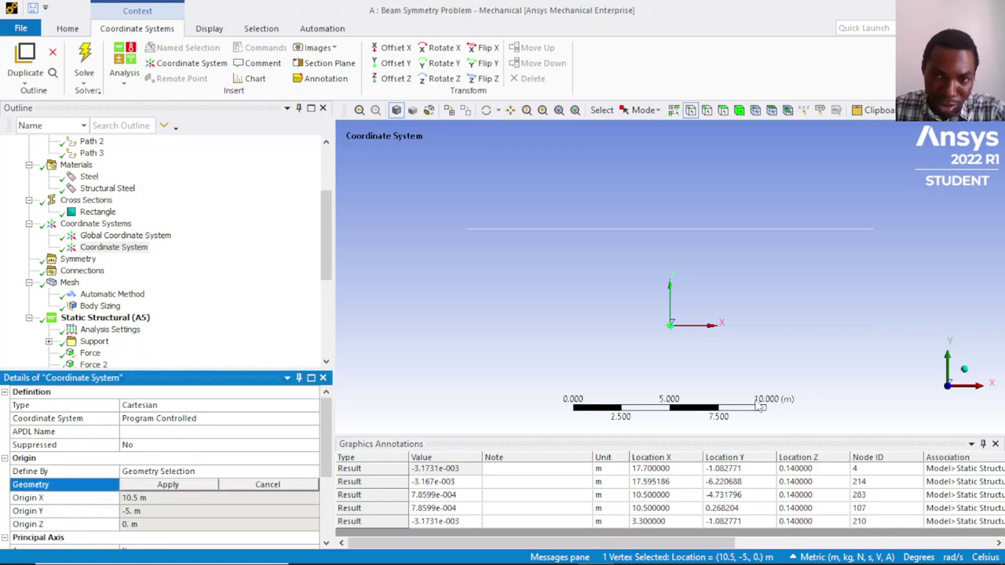
click(167, 490)
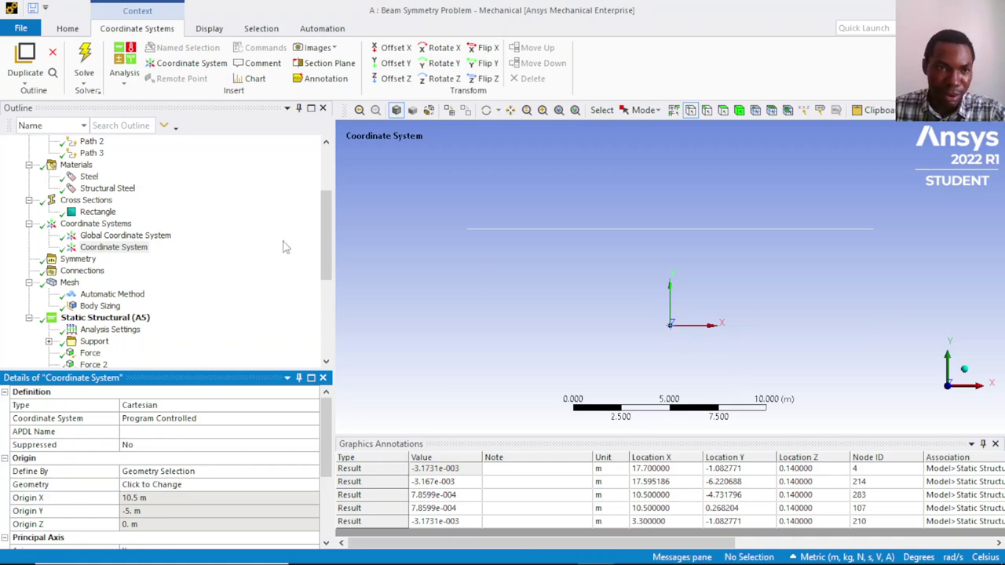
click(100, 237)
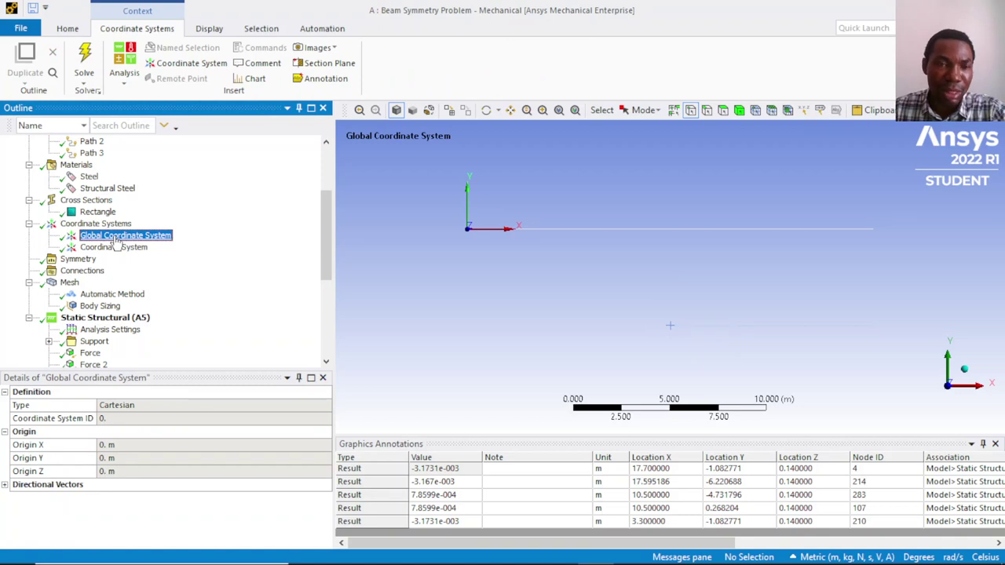
click(117, 248)
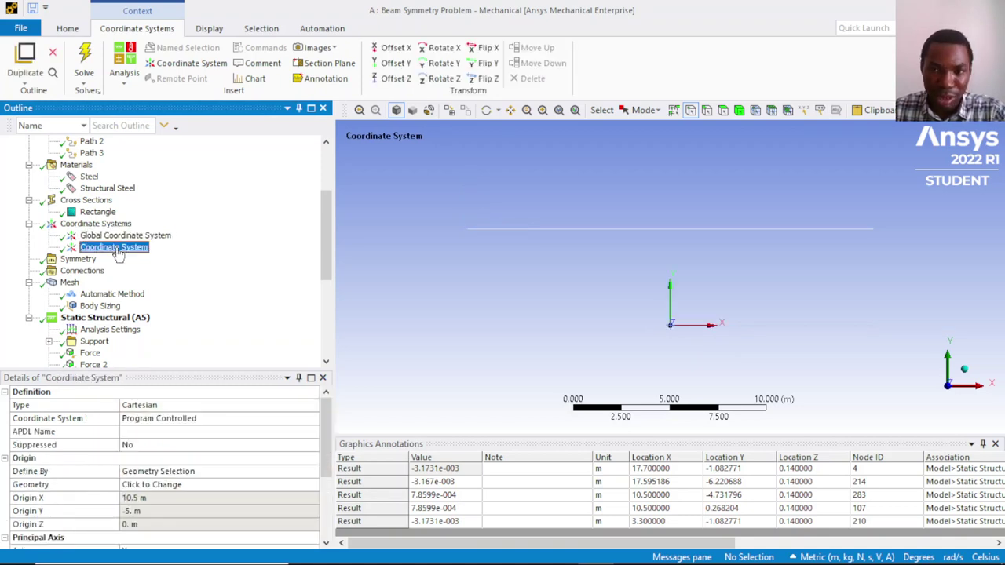